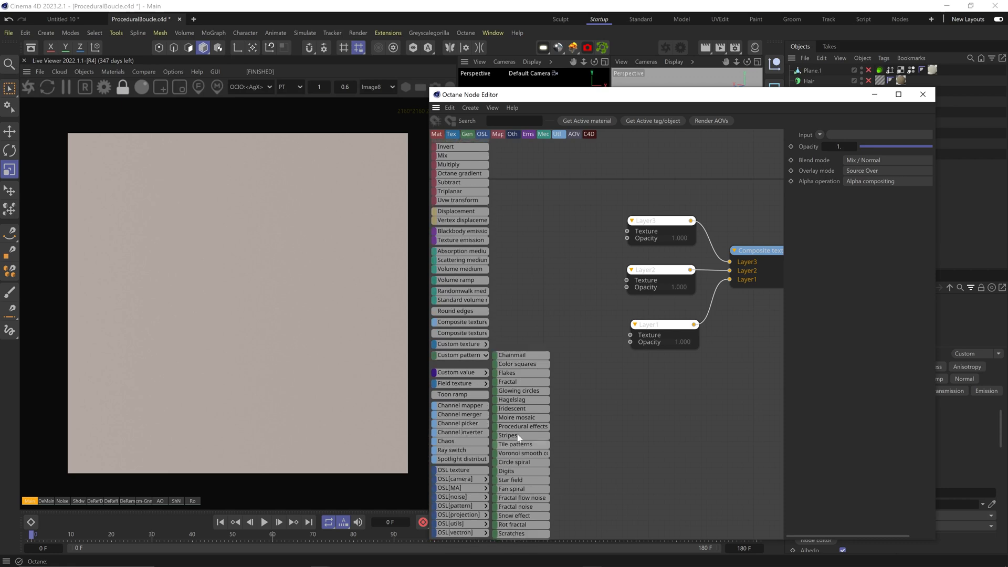
Add a Moire mosaic pattern node, connect it to Layer1's texture input, and solo it
{"action": "left_click", "coordinate": [535, 307]}
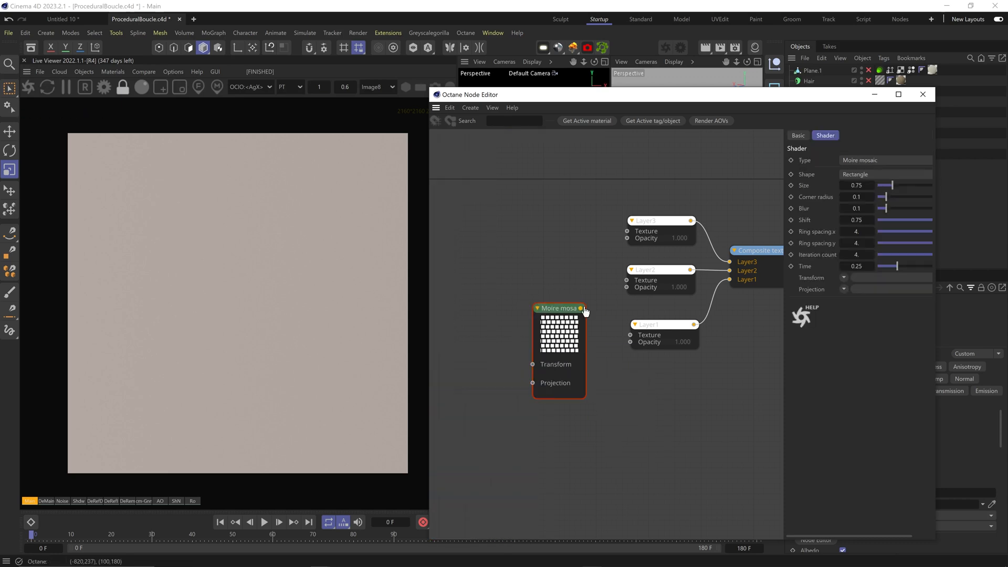
{"action": "left_click_drag", "start_coordinate": [631, 340], "coordinate": [630, 336]}
{"action": "right_click", "coordinate": [577, 347]}
{"action": "left_click", "coordinate": [587, 353]}
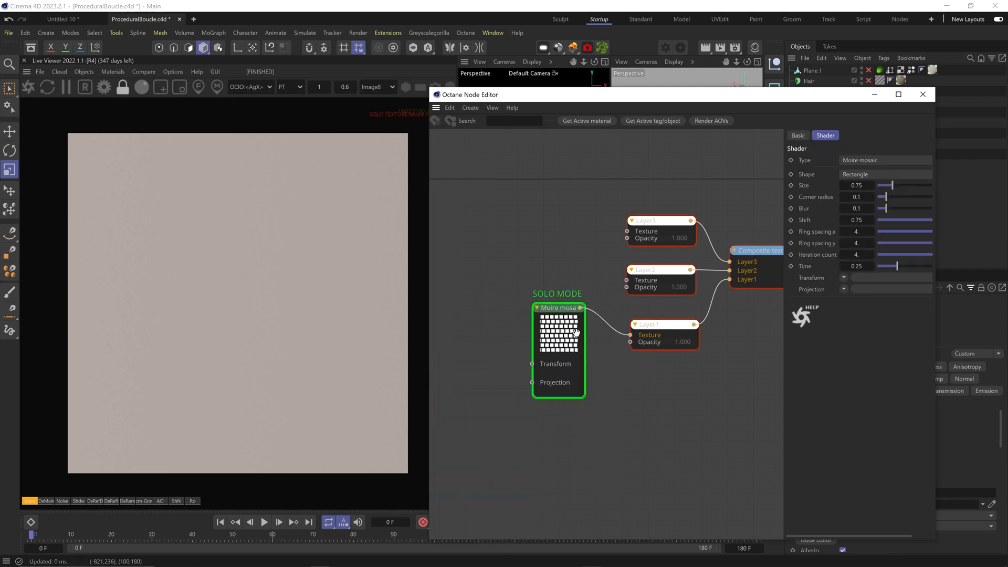
Set the Moire mosaic's shape to Circle and attach a Transform node with its locked scale at about 0.040
{"action": "left_click", "coordinate": [871, 174]}
{"action": "left_click", "coordinate": [864, 186]}
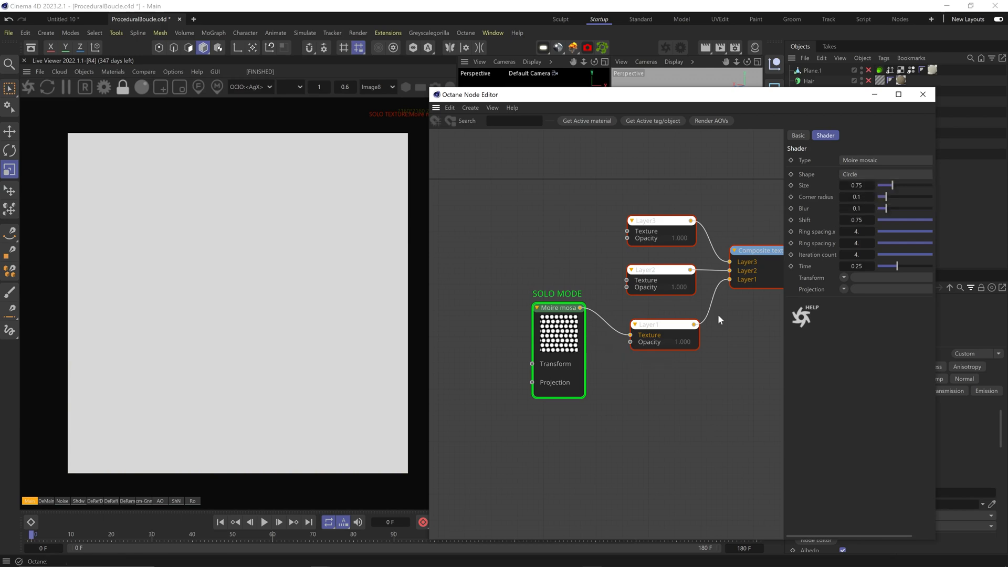
{"action": "left_click_drag", "start_coordinate": [532, 363], "coordinate": [478, 363]}
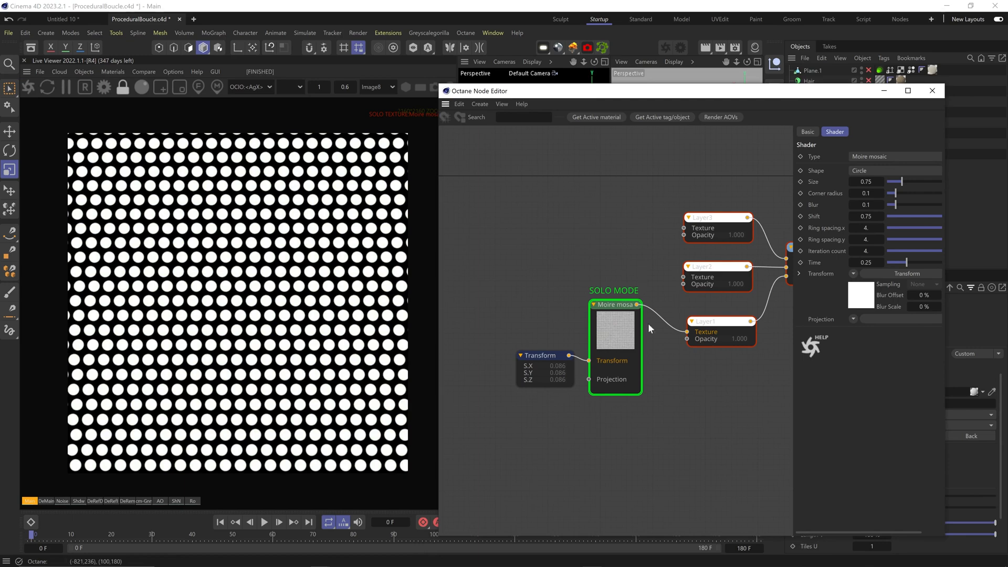
{"action": "left_click", "coordinate": [530, 360]}
{"action": "left_click_drag", "start_coordinate": [898, 257], "coordinate": [894, 257]}
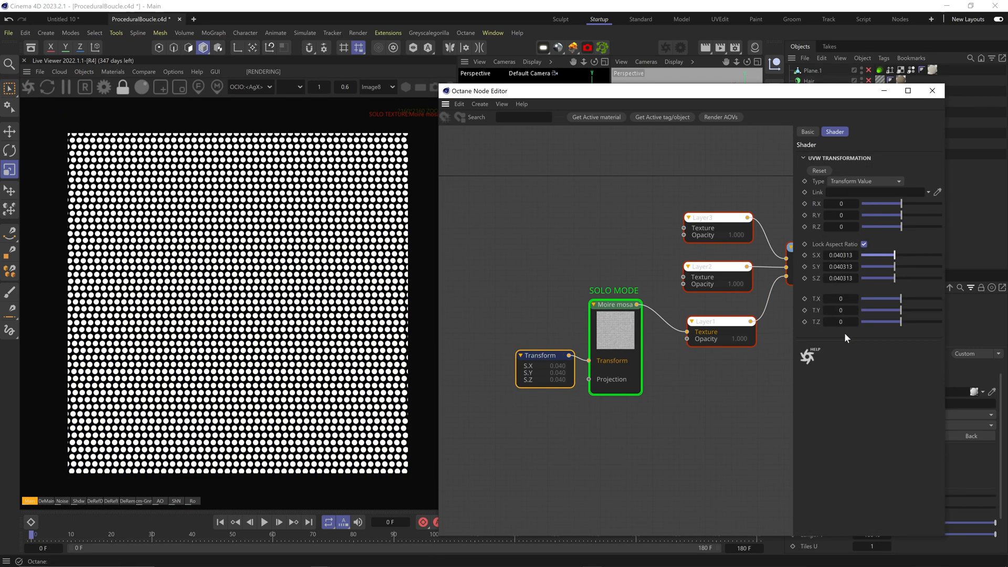
Set the Moire mosaic's size to 1.137, blur to 0.9 and shift to 0
{"action": "left_click", "coordinate": [620, 336]}
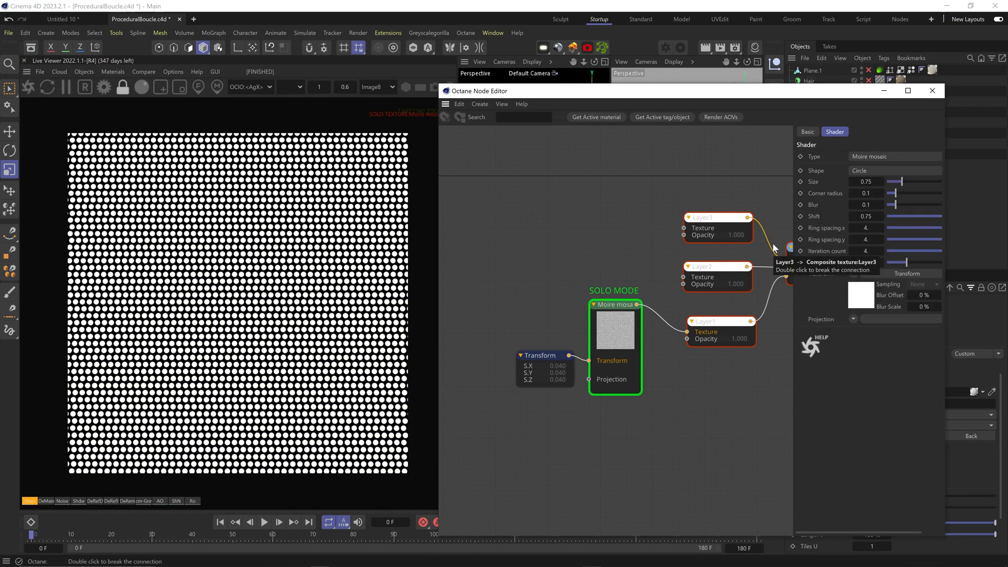
{"action": "type", "text": "1"}
{"action": "key", "text": "Return"}
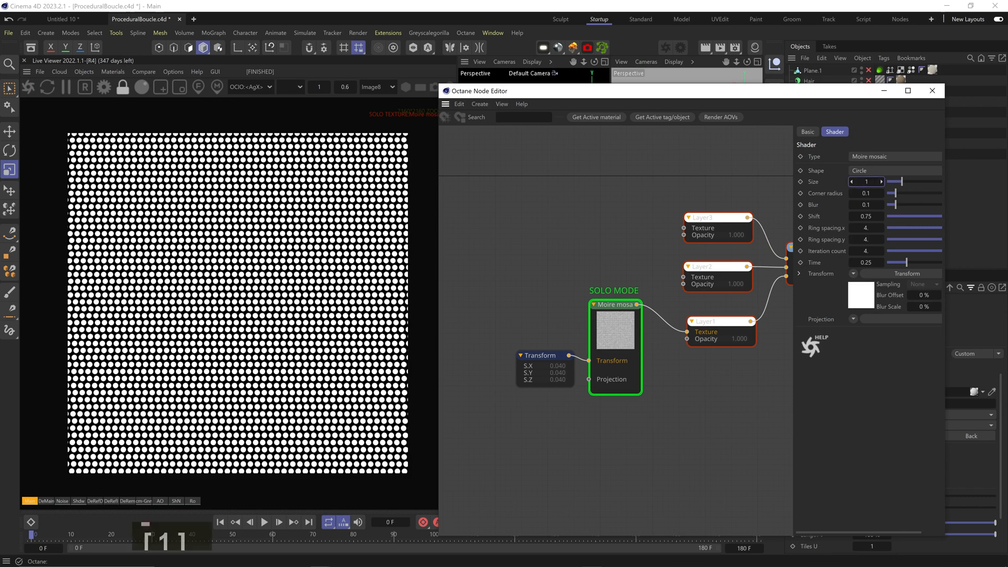
{"action": "key", "text": "Return"}
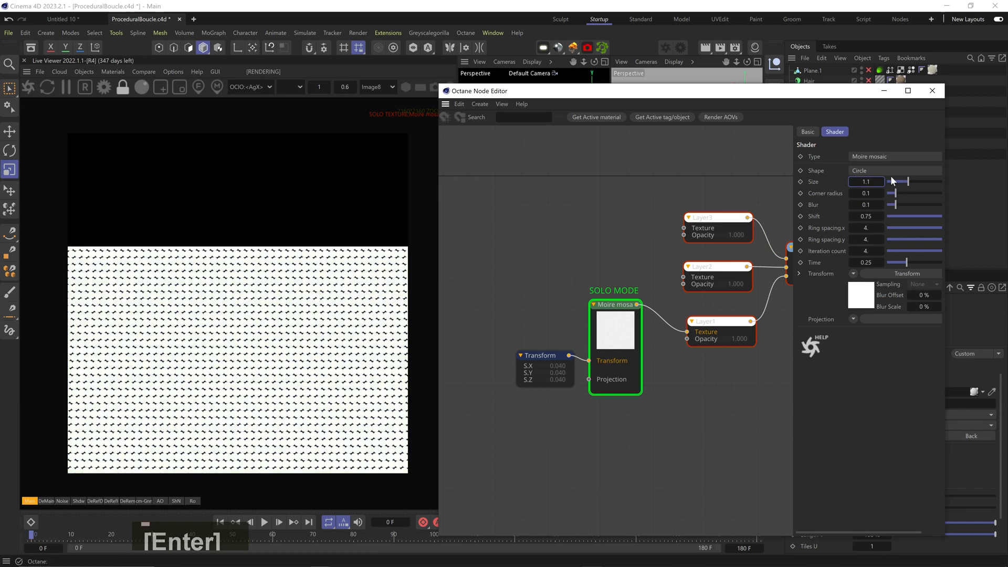
{"action": "scroll", "coordinate": [265, 306], "scroll_direction": "up", "scroll_amount": 4}
{"action": "double_click", "coordinate": [867, 204]}
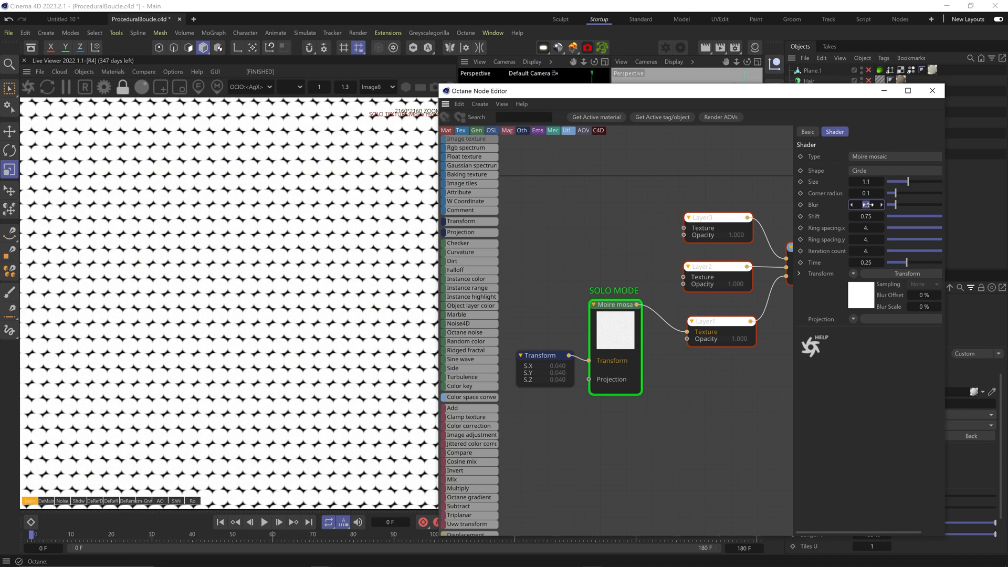
{"action": "type", "text": ".9"}
{"action": "key", "text": "Return"}
{"action": "left_click", "coordinate": [880, 181]}
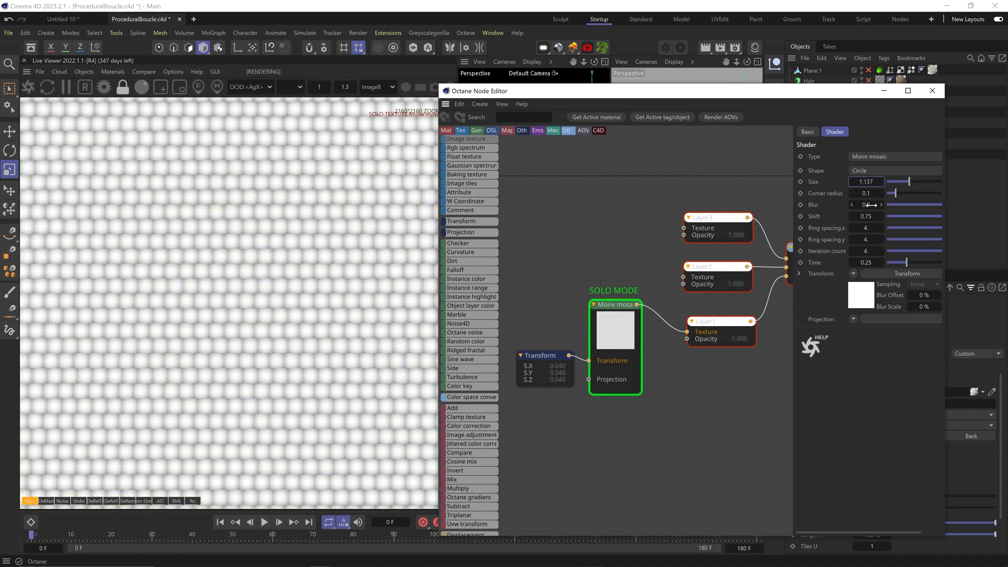
{"action": "type", "text": "0"}
{"action": "key", "text": "Return"}
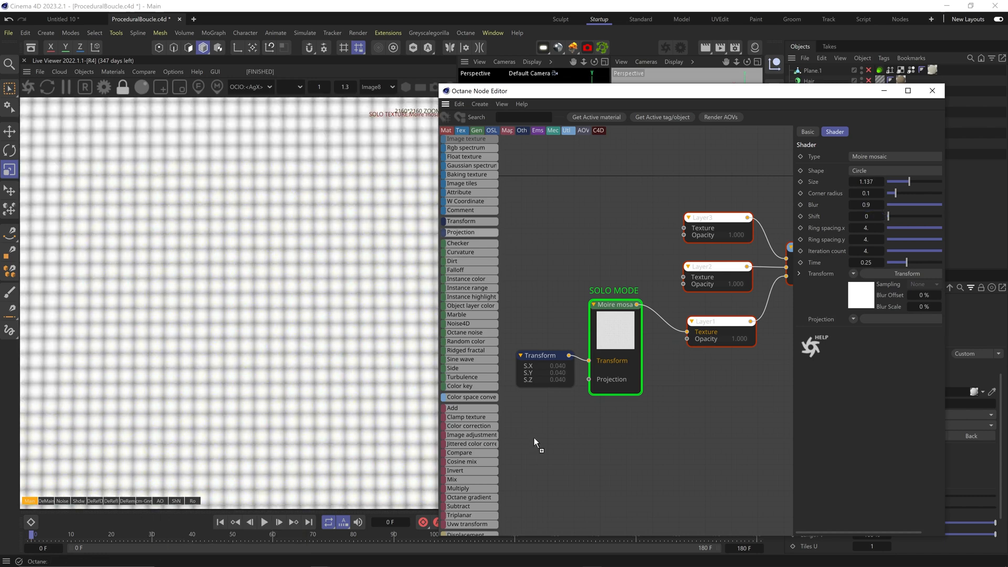
Attach a Texture Projection node to the Moire mosaic's projection input and set it to Distorted mesh UV
{"action": "left_click_drag", "start_coordinate": [534, 439], "coordinate": [534, 439]}
{"action": "middle_click_drag", "start_coordinate": [535, 439], "coordinate": [591, 445]}
{"action": "left_click_drag", "start_coordinate": [607, 446], "coordinate": [645, 385]}
{"action": "left_click", "coordinate": [858, 156]}
{"action": "left_click", "coordinate": [871, 286]}
Add an Octane noise node and connect it to the Texture Projection's translation input
{"action": "mouse_move", "coordinate": [473, 297]}
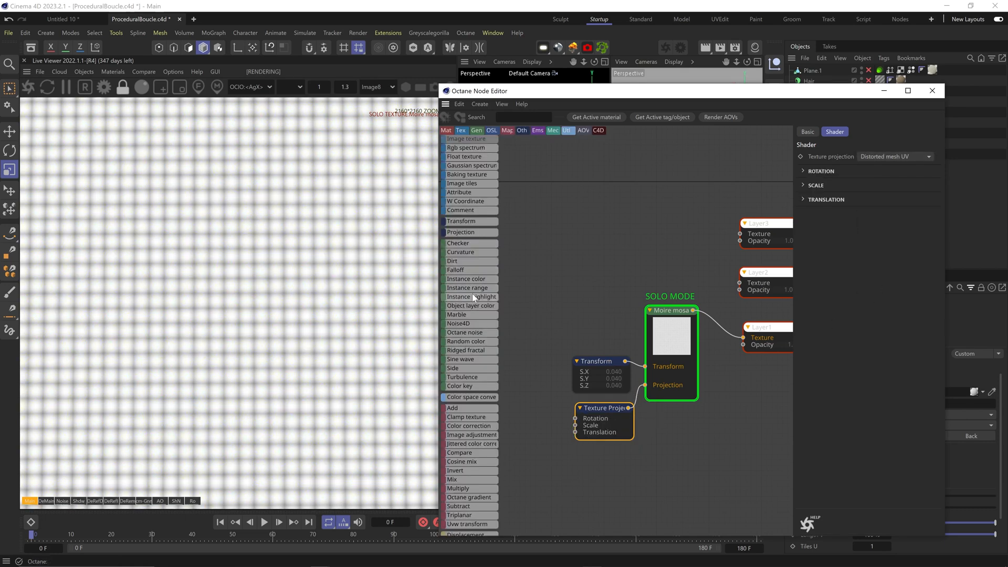
{"action": "left_click_drag", "start_coordinate": [461, 334], "coordinate": [530, 430]}
{"action": "middle_click_drag", "start_coordinate": [530, 431], "coordinate": [612, 394]}
{"action": "left_click_drag", "start_coordinate": [637, 423], "coordinate": [658, 396]}
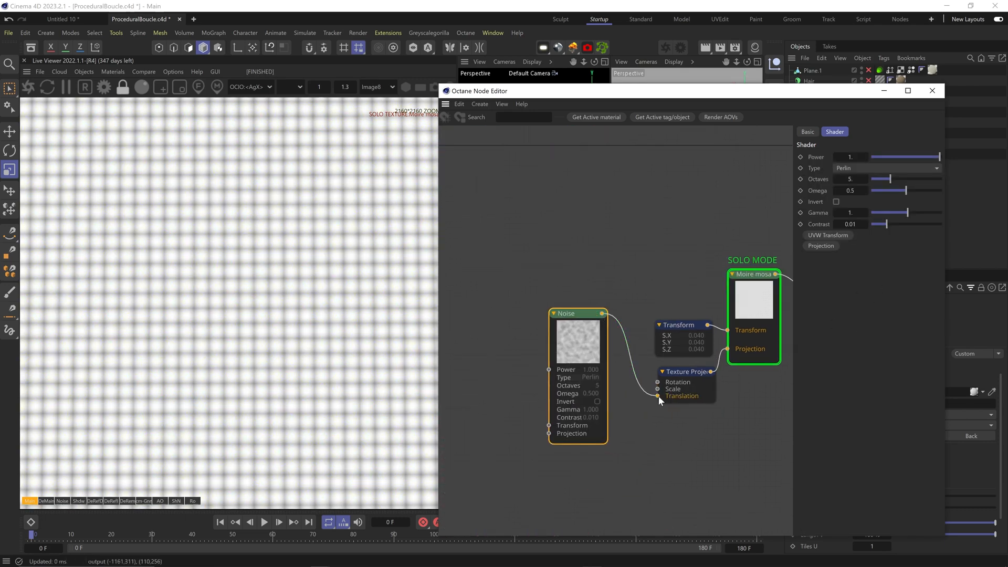
{"action": "left_click_drag", "start_coordinate": [580, 341], "coordinate": [578, 354]}
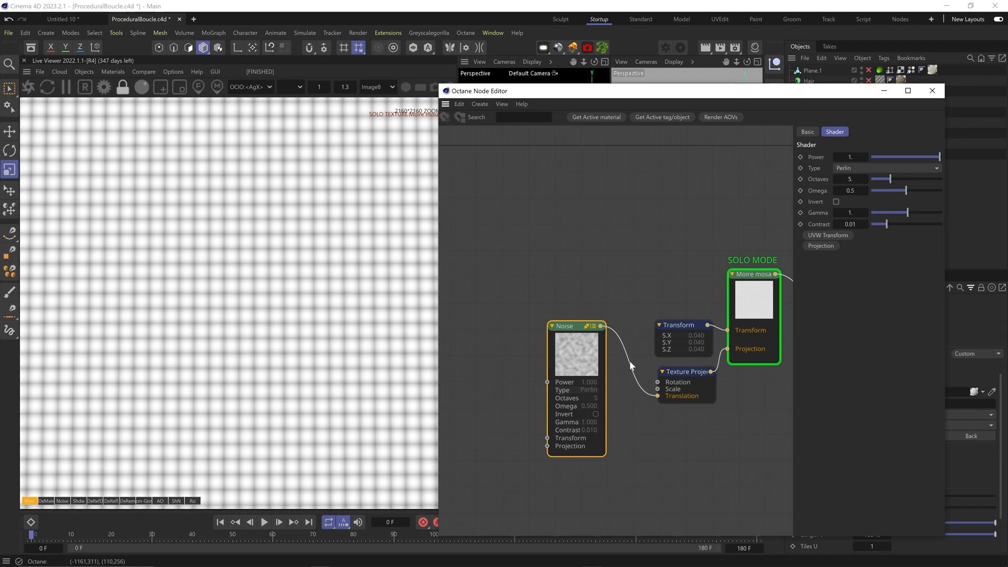
Set the Texture Projection's translation range to 0.008 in x and -0.005 in y
{"action": "left_click", "coordinate": [682, 381]}
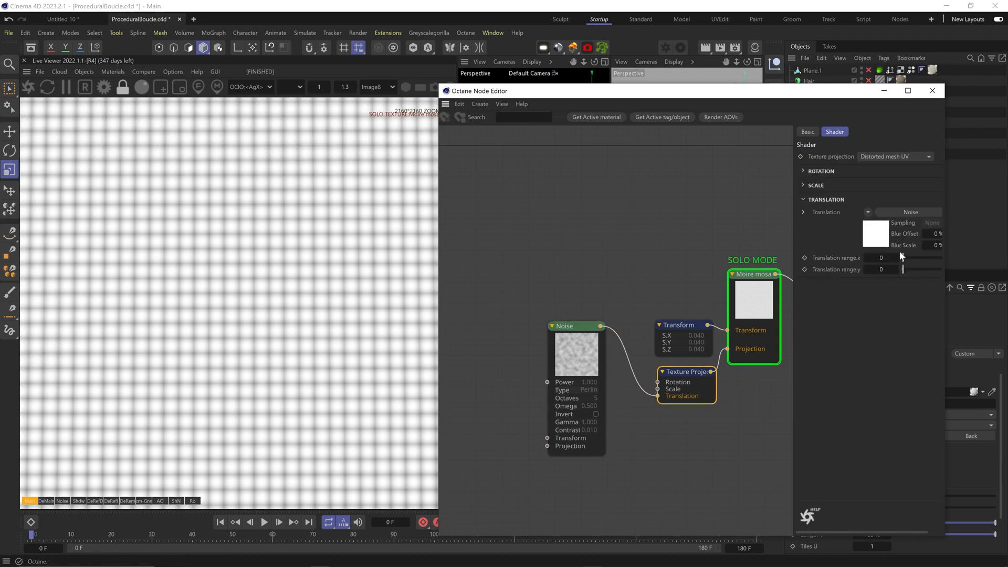
{"action": "double_click", "coordinate": [888, 258]}
{"action": "type", "text": "0.008"}
{"action": "key", "text": "Tab"}
{"action": "type", "text": "-0.005"}
{"action": "key", "text": "Return"}
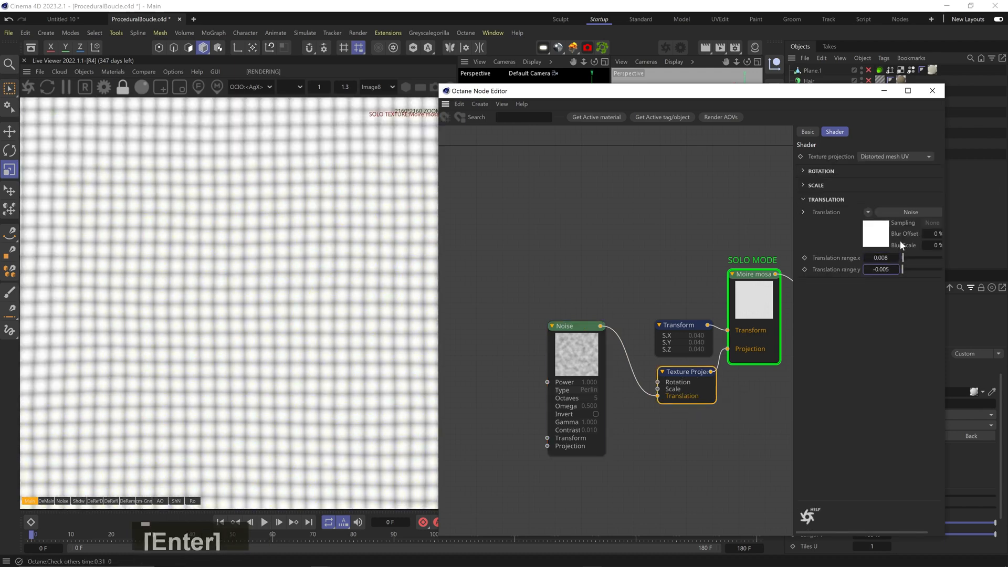
Add a UVW Transform to the Noise node with its locked scale at about 0.056
{"action": "left_click", "coordinate": [598, 362]}
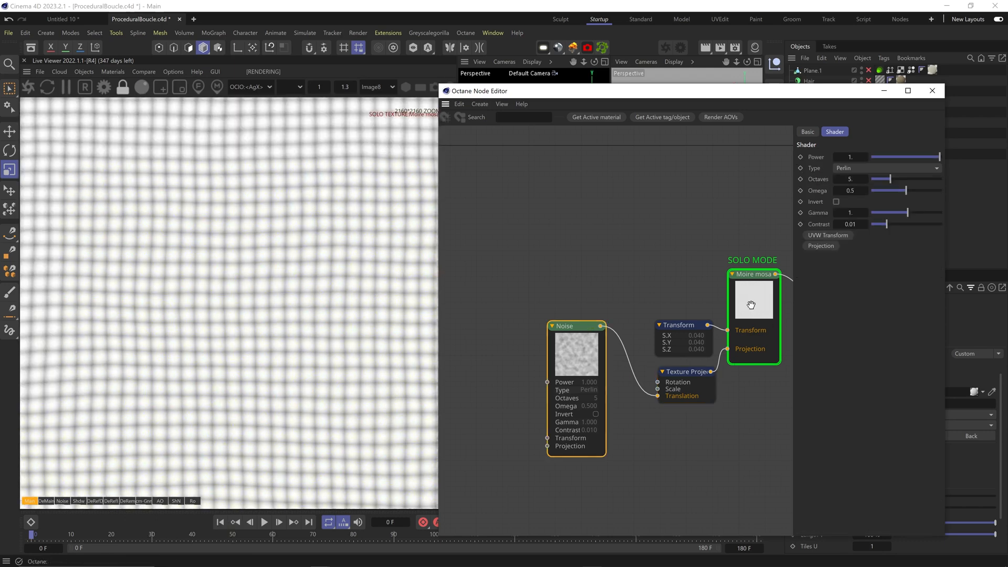
{"action": "left_click", "coordinate": [828, 235]}
{"action": "left_click_drag", "start_coordinate": [486, 437], "coordinate": [488, 428]}
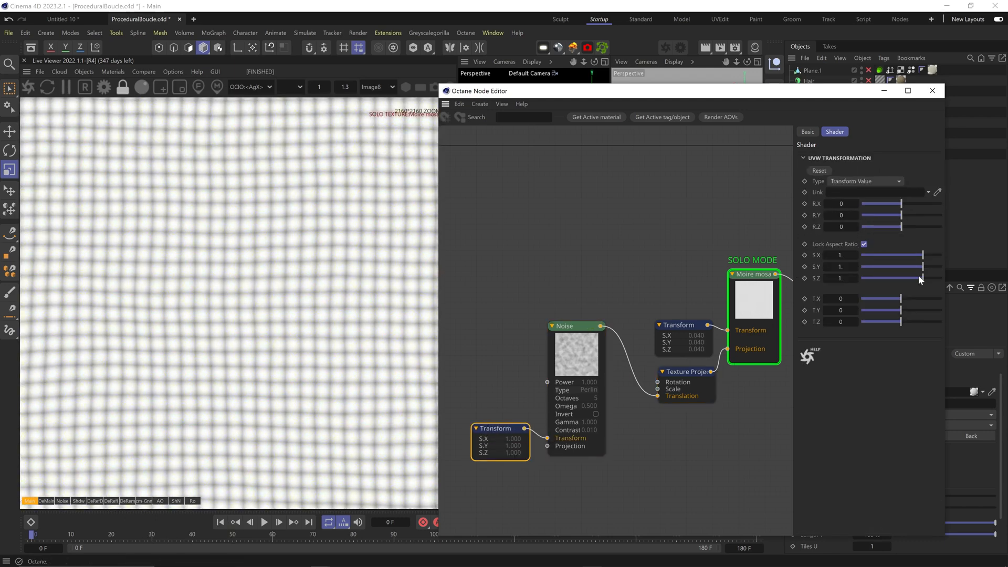
{"action": "left_click", "coordinate": [897, 256]}
{"action": "left_click_drag", "start_coordinate": [897, 256], "coordinate": [895, 255]}
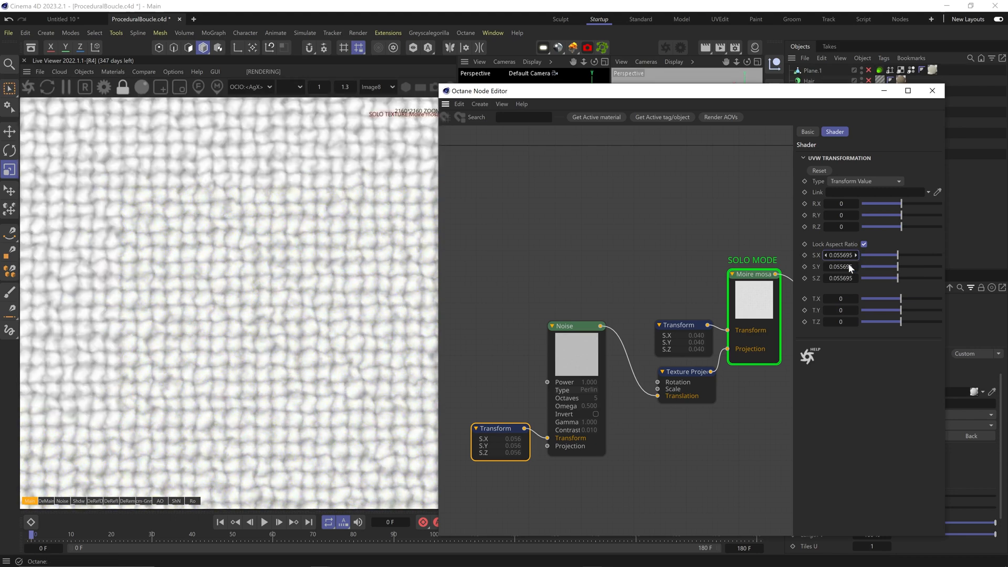
Set the noise's octaves to 10 and its omega to about 0.159
{"action": "left_click", "coordinate": [604, 361]}
{"action": "type", "text": "10"}
{"action": "key", "text": "Return"}
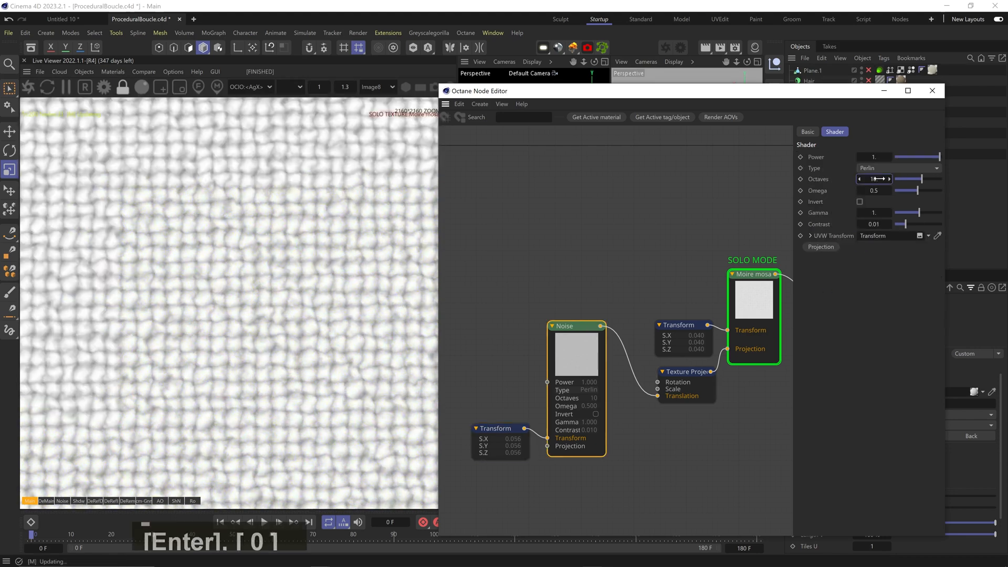
{"action": "left_click_drag", "start_coordinate": [917, 191], "coordinate": [902, 190]}
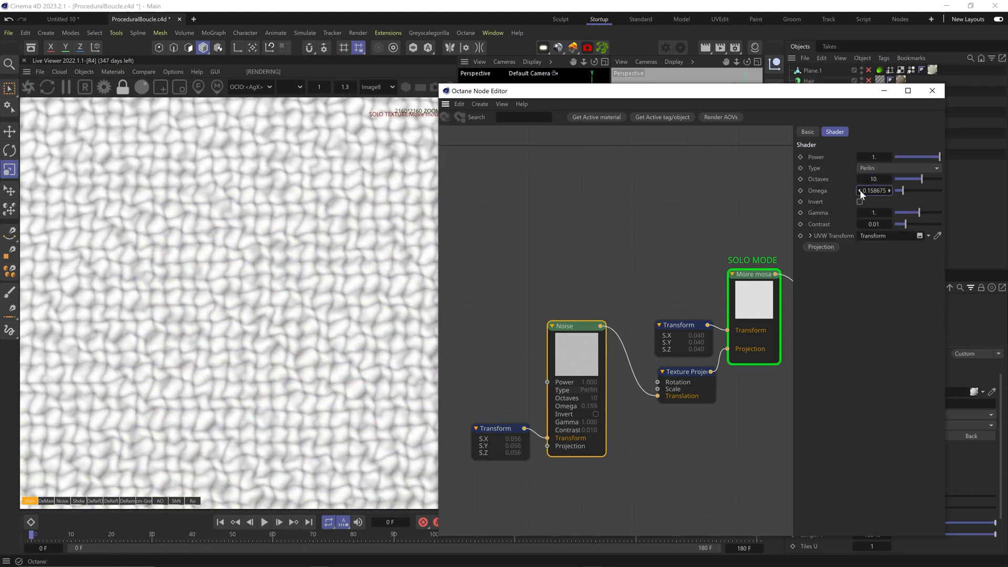
Set the projection's translation range x to 0.005, and the noise's contrast to about 0.339 and omega to about 0.349
{"action": "left_click", "coordinate": [682, 372]}
{"action": "left_click", "coordinate": [895, 258]}
{"action": "type", "text": "5"}
{"action": "key", "text": "Return"}
{"action": "left_click", "coordinate": [913, 212]}
{"action": "mouse_move", "coordinate": [920, 224]}
{"action": "left_mouse_down"}
{"action": "mouse_move", "coordinate": [933, 225]}
{"action": "mouse_move", "coordinate": [919, 225]}
{"action": "left_mouse_up"}
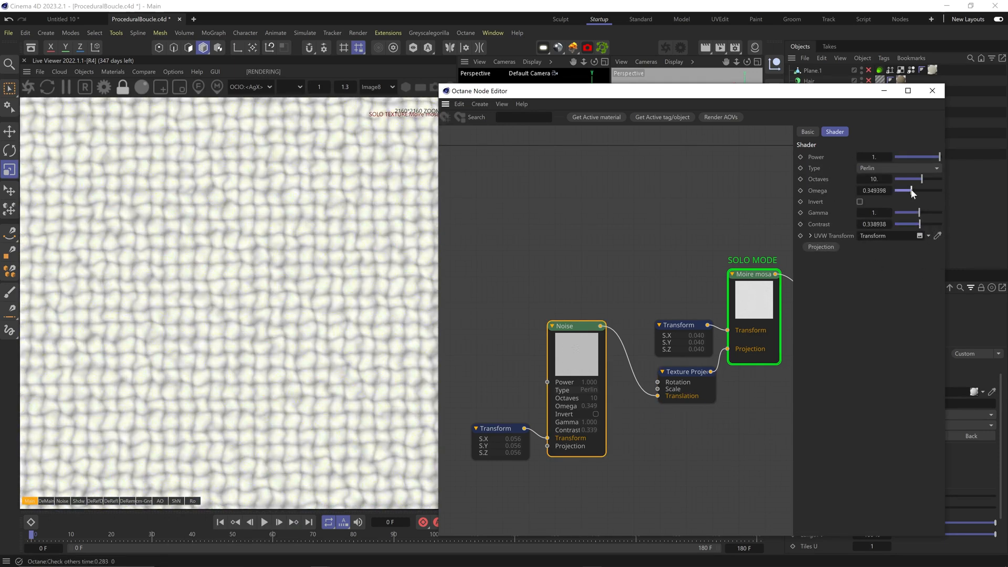
Fine-tune the Texture Projection's translation range by changing the value's last digit to 6
{"action": "left_click", "coordinate": [677, 372]}
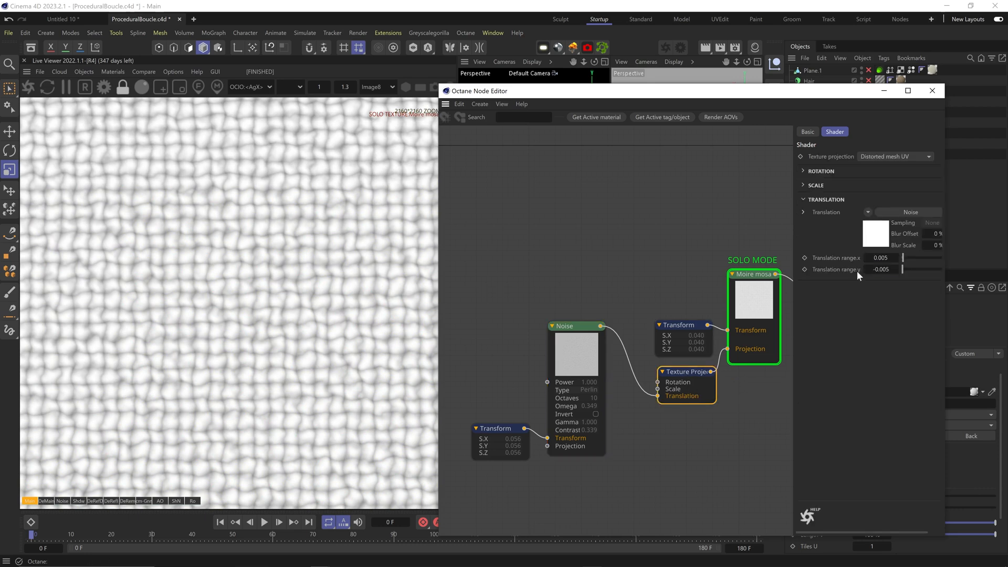
{"action": "key", "text": "BackSpace"}
{"action": "type", "text": "6"}
{"action": "key", "text": "Return"}
Insert a Gradient node between the Moire mosaic and Layer1, solo it, and set its interpolation to Cubic
{"action": "middle_click_drag", "start_coordinate": [791, 223], "coordinate": [586, 265]}
{"action": "left_click_drag", "start_coordinate": [562, 340], "coordinate": [522, 365], "text": "shift"}
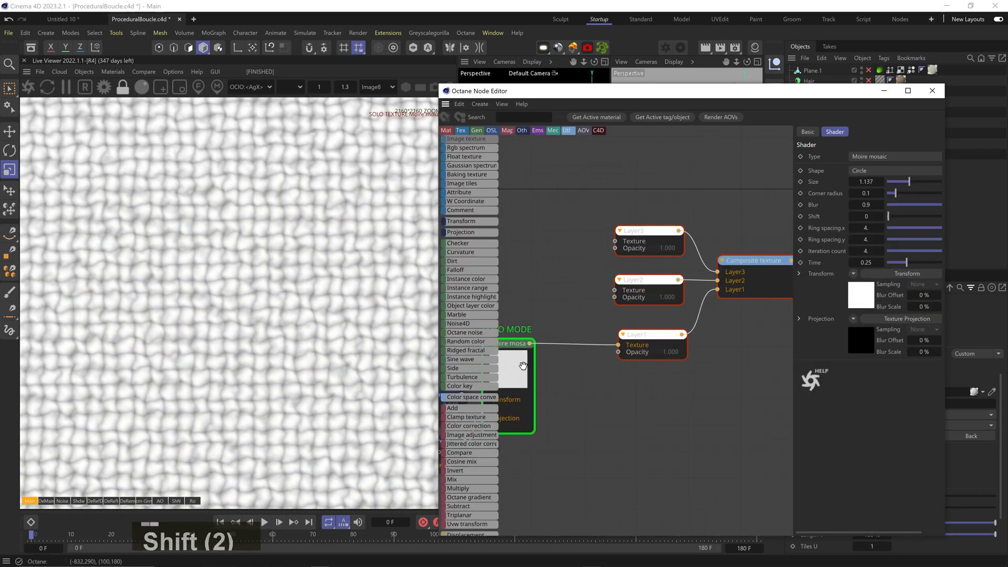
{"action": "mouse_move", "coordinate": [584, 364]}
{"action": "left_mouse_down"}
{"action": "mouse_move", "coordinate": [571, 349]}
{"action": "mouse_move", "coordinate": [581, 345]}
{"action": "left_mouse_up"}
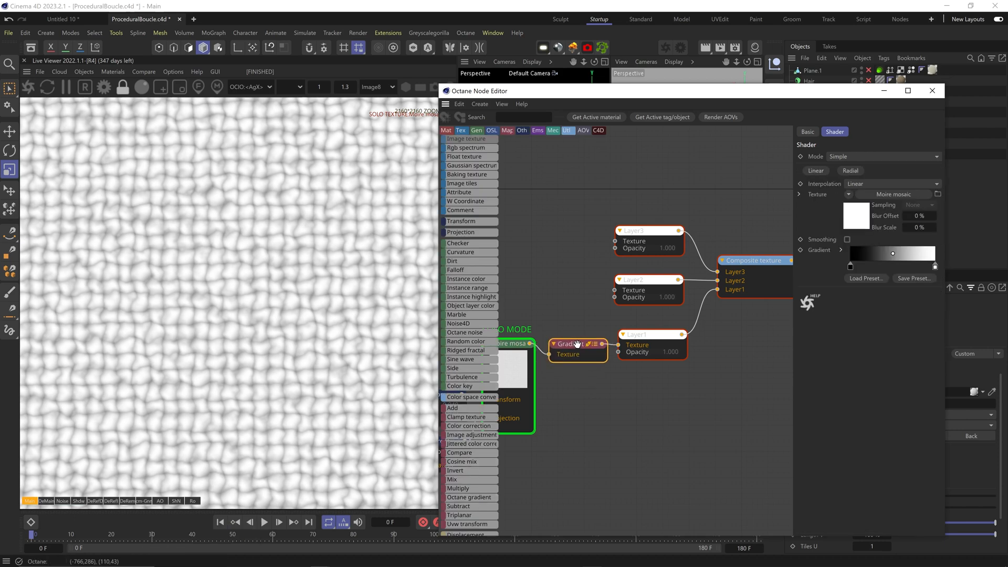
{"action": "right_click", "coordinate": [578, 346]}
{"action": "left_click", "coordinate": [596, 376]}
{"action": "left_click", "coordinate": [856, 181]}
{"action": "left_click", "coordinate": [902, 221]}
Route the noise through a new Uvw Transform node into Layer2's texture and solo the Composite texture
{"action": "middle_click_drag", "start_coordinate": [580, 309], "coordinate": [718, 270]}
{"action": "scroll", "coordinate": [662, 304], "scroll_direction": "down", "scroll_amount": 2}
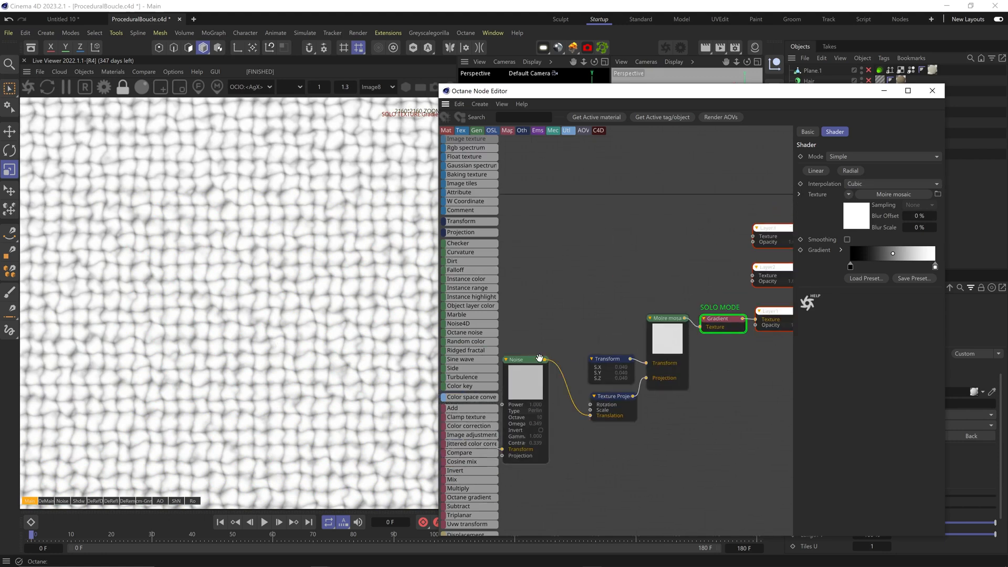
{"action": "left_click_drag", "start_coordinate": [591, 282], "coordinate": [660, 259]}
{"action": "type", "text": "uvw"}
{"action": "key", "text": "Return"}
{"action": "middle_click_drag", "start_coordinate": [660, 258], "coordinate": [539, 310]}
{"action": "left_click_drag", "start_coordinate": [561, 283], "coordinate": [632, 327]}
{"action": "left_click", "coordinate": [765, 329]}
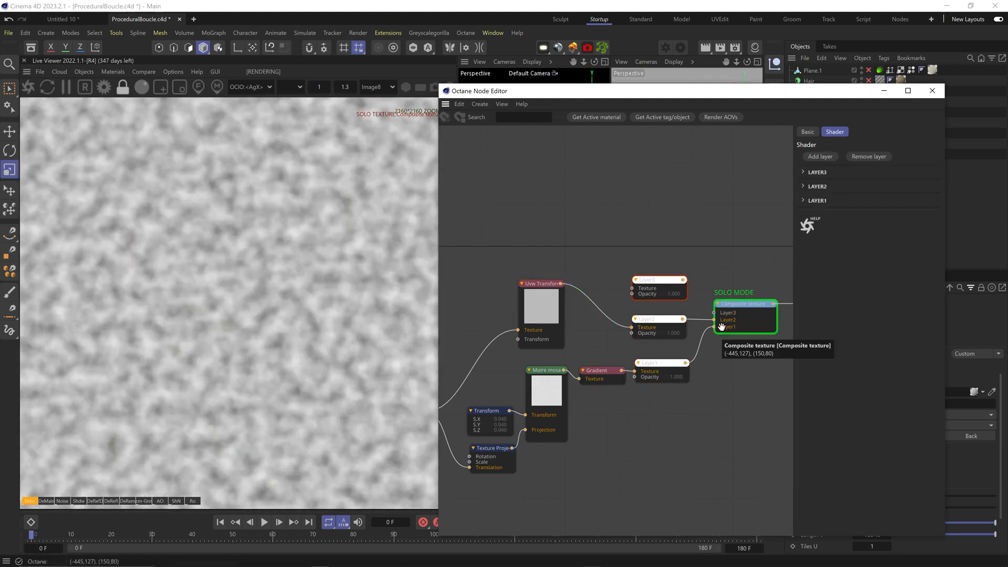
Insert a Gradient between the Uvw Transform and Layer2, moving its black and white knots inward to increase contrast
{"action": "mouse_move", "coordinate": [469, 324]}
{"action": "left_click_drag", "start_coordinate": [469, 497], "coordinate": [598, 326]}
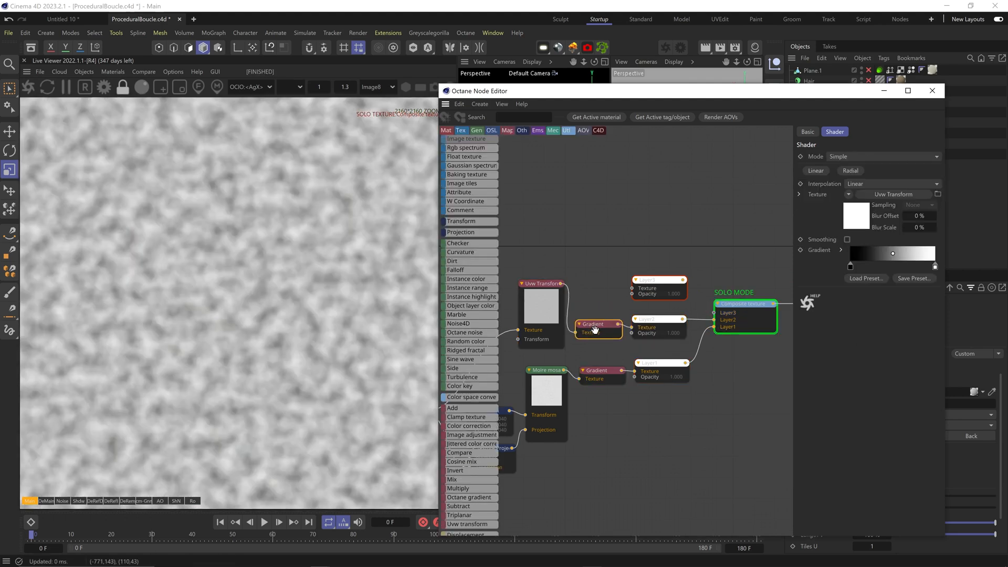
{"action": "left_click_drag", "start_coordinate": [850, 266], "coordinate": [870, 266]}
{"action": "left_click_drag", "start_coordinate": [935, 267], "coordinate": [904, 267]}
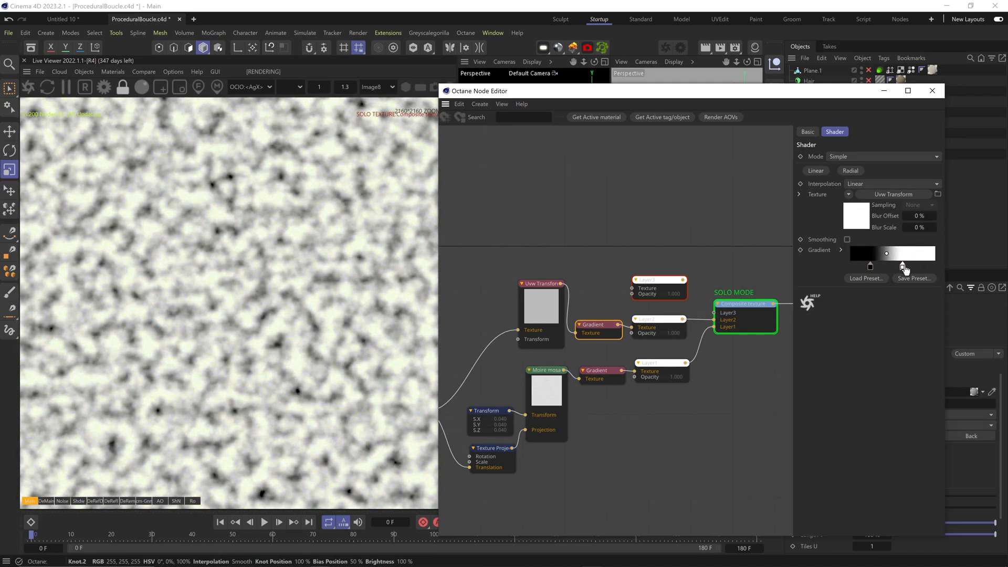
Attach a Transform node to the Uvw Transform and set its scale to 1.4
{"action": "left_click", "coordinate": [541, 307]}
{"action": "mouse_move", "coordinate": [472, 252]}
{"action": "left_click", "coordinate": [816, 202]}
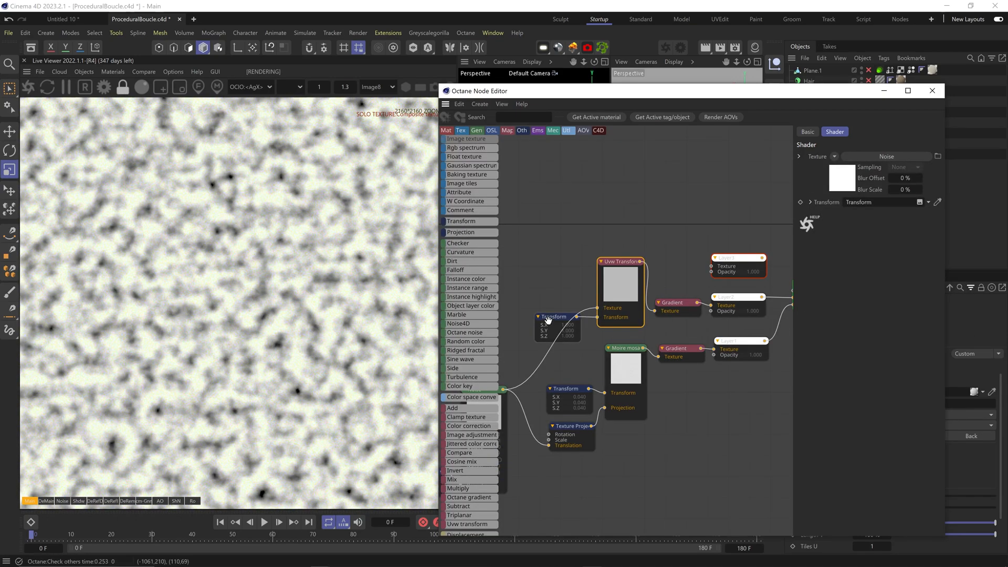
{"action": "mouse_move", "coordinate": [826, 255]}
{"action": "left_mouse_down"}
{"action": "mouse_move", "coordinate": [845, 255]}
{"action": "mouse_move", "coordinate": [824, 256]}
{"action": "left_mouse_up"}
{"action": "type", "text": "1.4"}
{"action": "key", "text": "Return"}
Set Layer2's blend mode to Multiply and its opacity to about 0.396
{"action": "middle_click_drag", "start_coordinate": [733, 360], "coordinate": [662, 374]}
{"action": "left_click", "coordinate": [670, 317]}
{"action": "left_click", "coordinate": [874, 189]}
{"action": "left_click", "coordinate": [896, 56]}
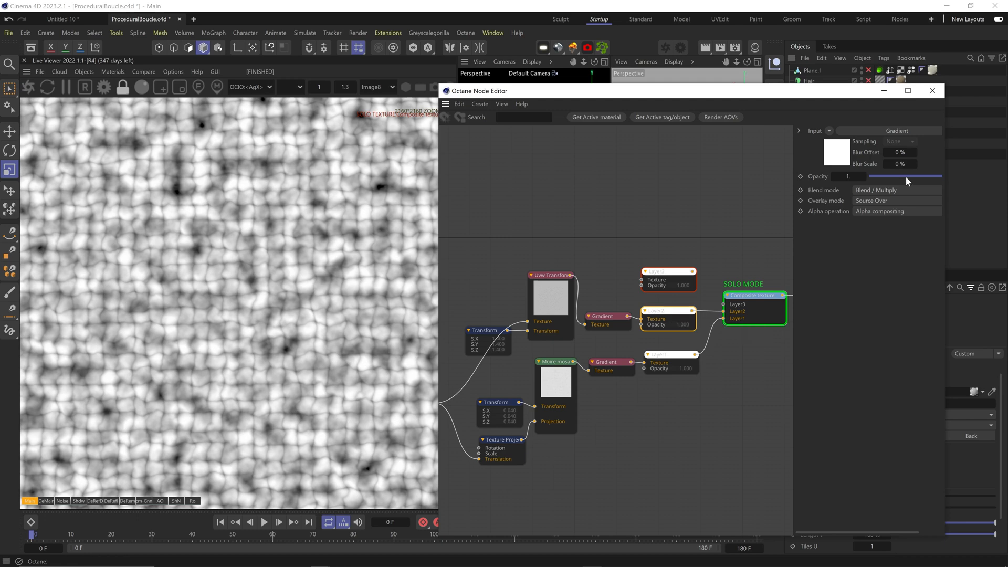
{"action": "left_click_drag", "start_coordinate": [906, 179], "coordinate": [909, 179]}
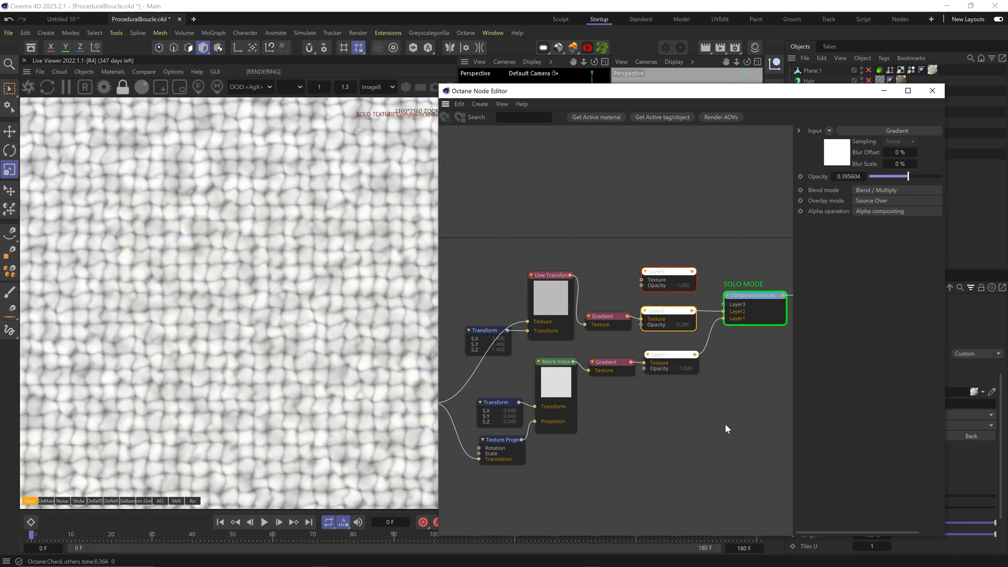
Insert a Gradient node between the Composite texture and the material's Albedo, and solo it
{"action": "middle_click_drag", "start_coordinate": [726, 377], "coordinate": [547, 382]}
{"action": "mouse_move", "coordinate": [467, 286]}
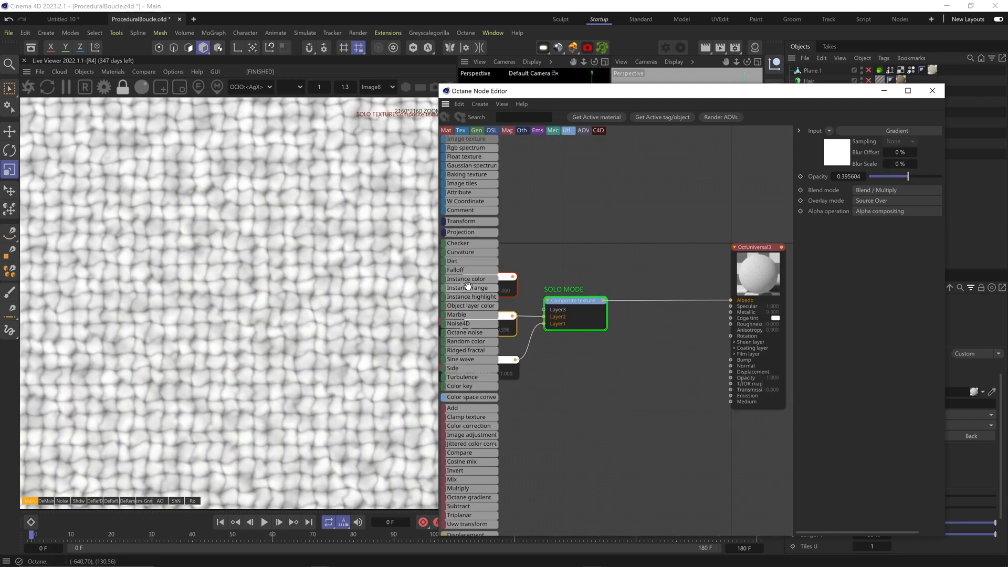
{"action": "left_click_drag", "start_coordinate": [634, 300], "coordinate": [635, 295]}
{"action": "right_click", "coordinate": [654, 295]}
{"action": "left_click", "coordinate": [675, 336]}
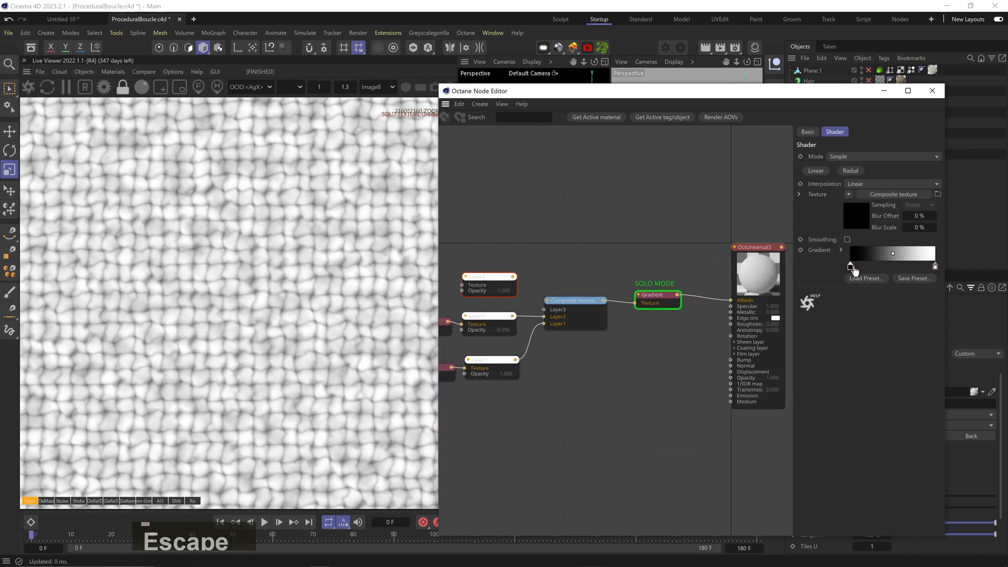
Color the albedo Gradient's start knot a light brown with a 30° hue and 21% saturation
{"action": "double_click", "coordinate": [850, 268]}
{"action": "left_click", "coordinate": [731, 287]}
{"action": "left_click", "coordinate": [748, 310]}
{"action": "left_click", "coordinate": [752, 299]}
{"action": "left_click", "coordinate": [793, 310]}
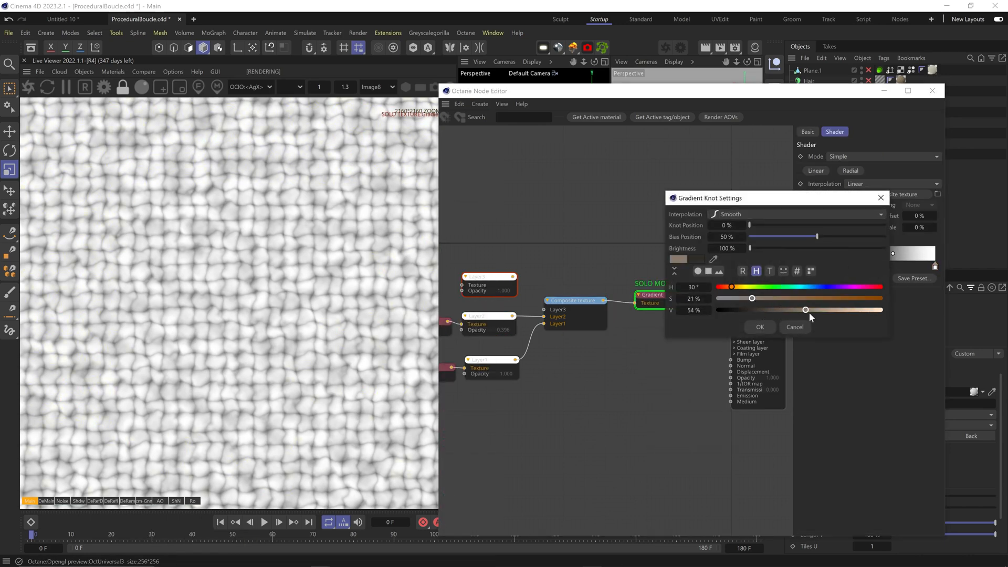
{"action": "left_click", "coordinate": [756, 326]}
Tint the albedo Gradient's end knot pale cream with a 30° hue and about 10% saturation
{"action": "double_click", "coordinate": [934, 266]}
{"action": "left_click", "coordinate": [734, 301]}
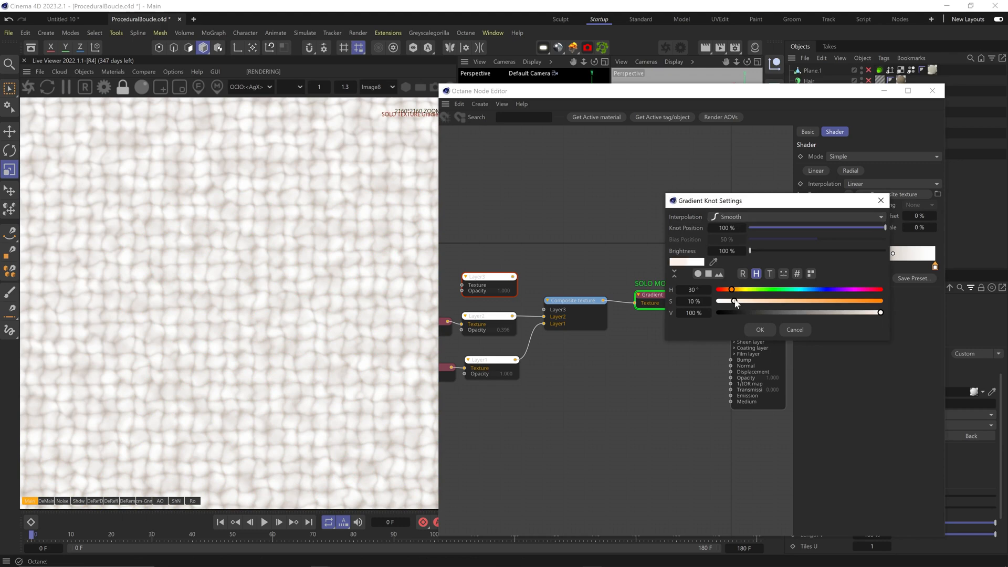
{"action": "left_click", "coordinate": [760, 329]}
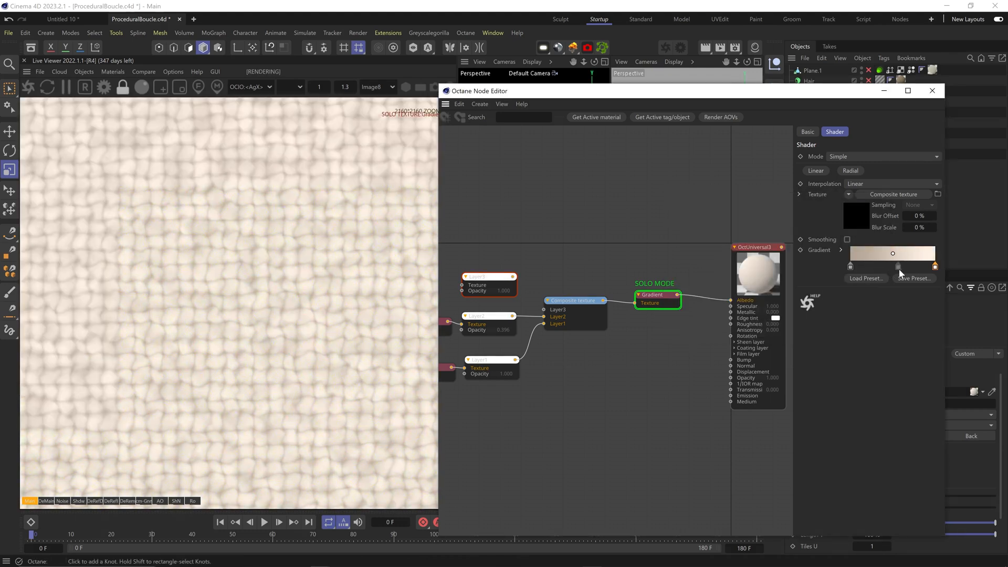
Add a third Gradient knot at about 9.3% and color it with hue 30°, saturation 15% and value 90%
{"action": "left_click_drag", "start_coordinate": [893, 266], "coordinate": [859, 267]}
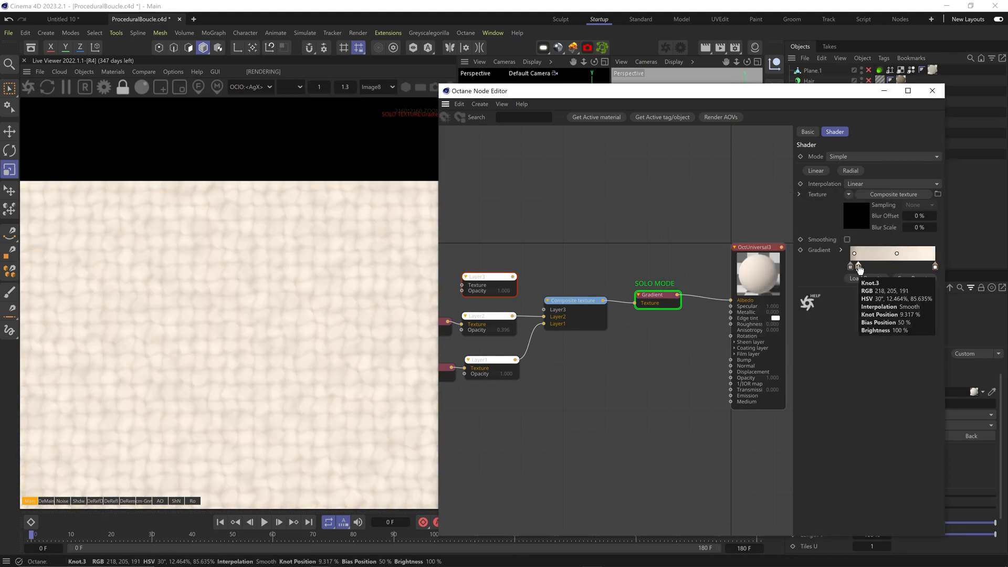
{"action": "double_click", "coordinate": [859, 266]}
{"action": "left_click", "coordinate": [743, 298]}
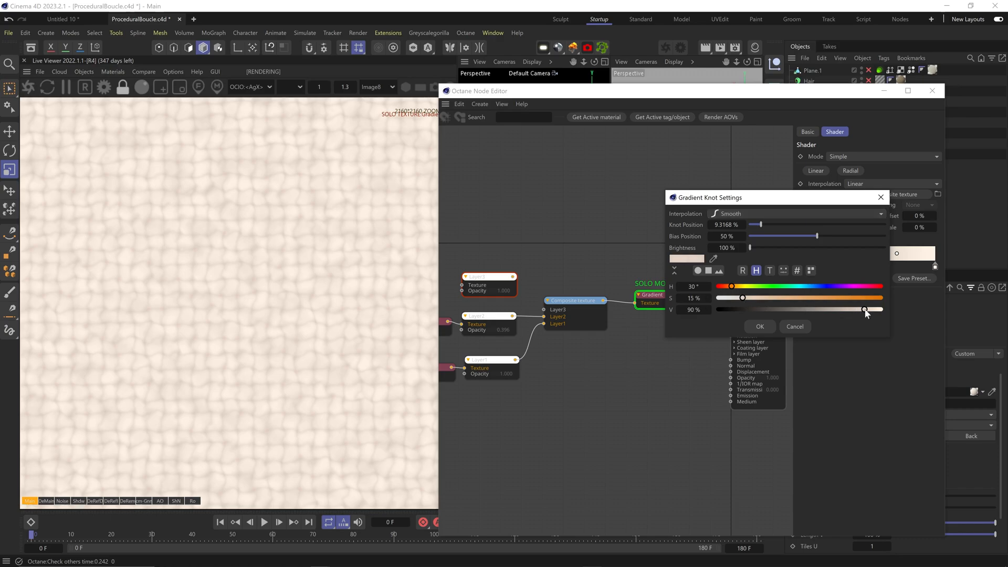
{"action": "left_click", "coordinate": [759, 327]}
Solo the albedo Gradient again and enable the Swirl cloth surface object in the render
{"action": "middle_click_drag", "start_coordinate": [666, 312], "coordinate": [572, 308]}
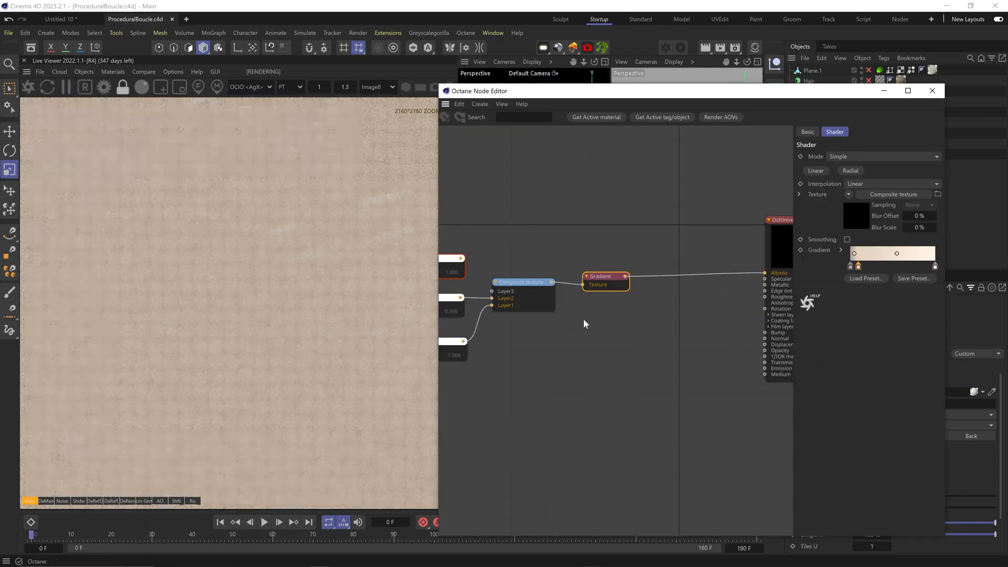
{"action": "left_click", "coordinate": [604, 278], "text": "alt"}
{"action": "middle_click_drag", "start_coordinate": [548, 220], "coordinate": [700, 237]}
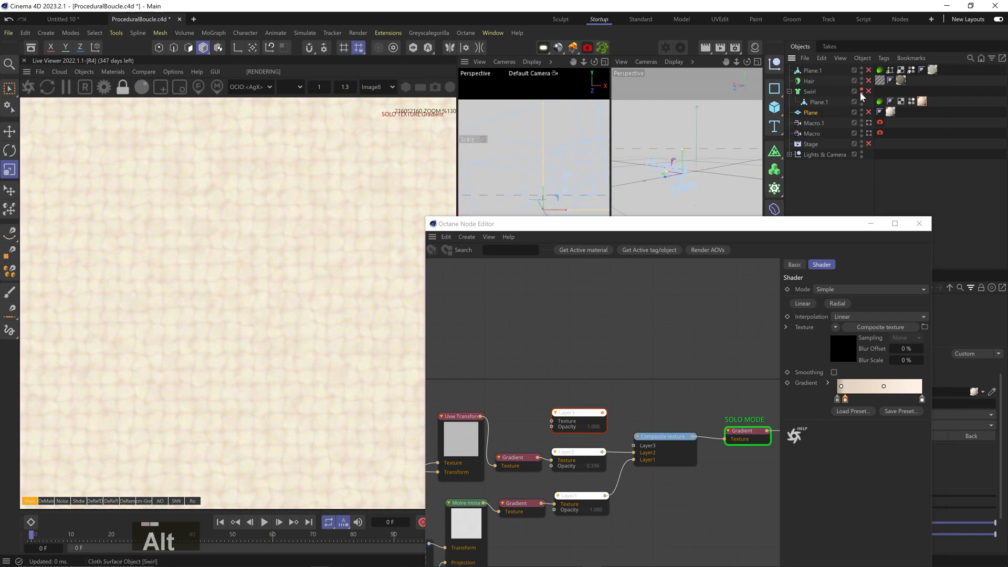
{"action": "left_click", "coordinate": [861, 91]}
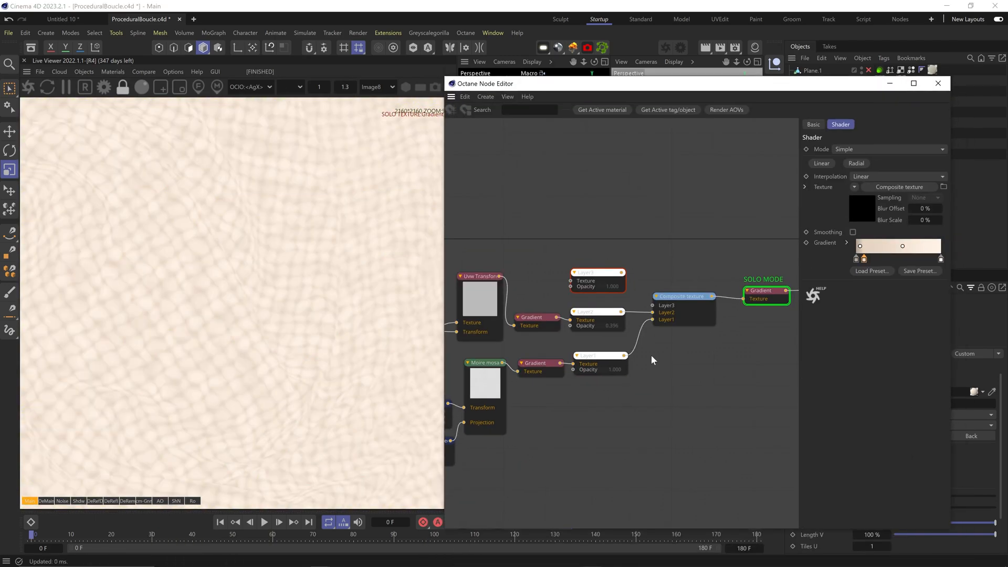
Add a Noise node to the material's Bump channel and set its type to Chips
{"action": "middle_click_drag", "start_coordinate": [677, 379], "coordinate": [530, 321]}
{"action": "mouse_move", "coordinate": [467, 273]}
{"action": "left_click_drag", "start_coordinate": [473, 327], "coordinate": [602, 304]}
{"action": "left_click_drag", "start_coordinate": [779, 296], "coordinate": [778, 287]}
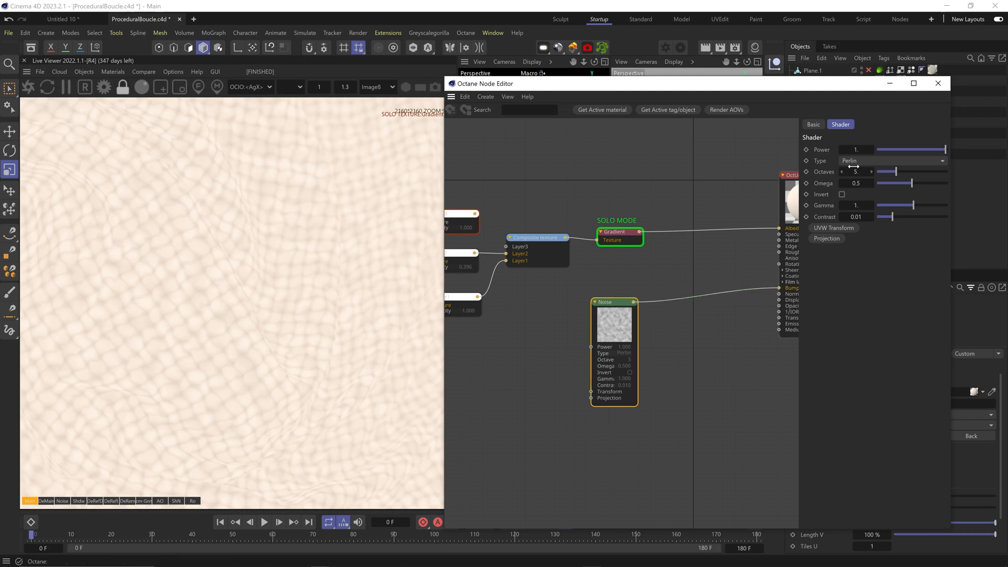
{"action": "left_click", "coordinate": [892, 160]}
{"action": "left_click", "coordinate": [897, 207]}
Solo the bump Noise and give it a Transform with unlocked scale, about 0.005 in X and Z and 0.181 in Y
{"action": "left_click", "coordinate": [829, 228]}
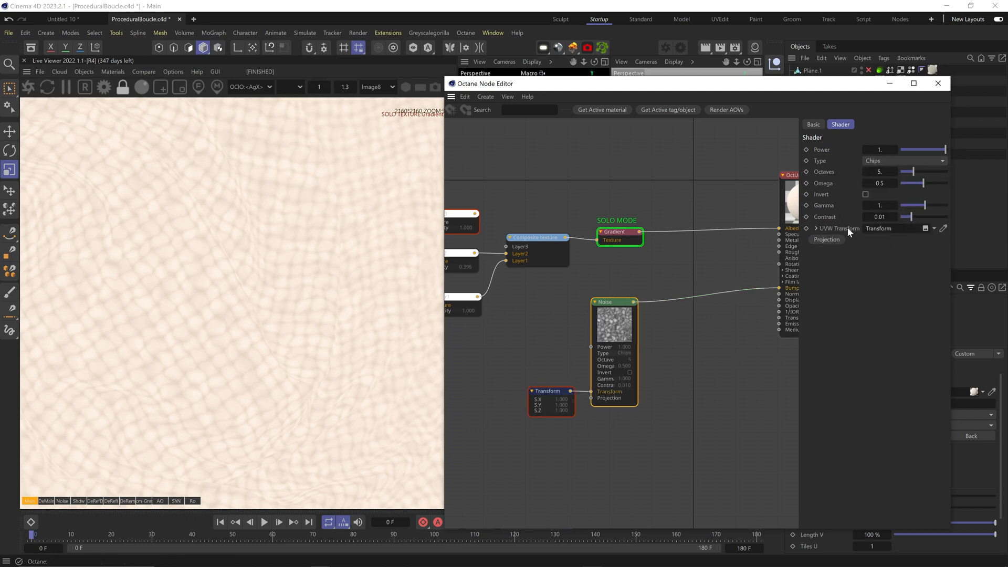
{"action": "left_click_drag", "start_coordinate": [555, 390], "coordinate": [556, 390]}
{"action": "left_click", "coordinate": [869, 237]}
{"action": "mouse_move", "coordinate": [913, 250]}
{"action": "left_mouse_down"}
{"action": "mouse_move", "coordinate": [883, 249]}
{"action": "mouse_move", "coordinate": [912, 263]}
{"action": "left_mouse_up"}
{"action": "right_click", "coordinate": [608, 302]}
{"action": "left_click", "coordinate": [628, 311]}
{"action": "left_click", "coordinate": [543, 390]}
{"action": "left_click", "coordinate": [869, 236]}
{"action": "left_click", "coordinate": [870, 237]}
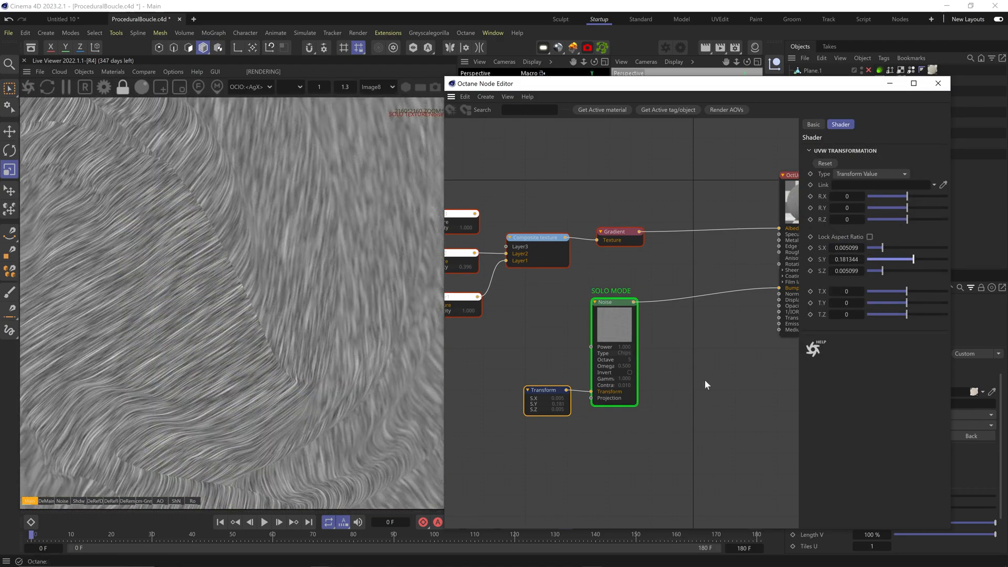
Add a Texture Projection to the bump Noise and set it to Distorted mesh UV
{"action": "left_click", "coordinate": [621, 302]}
{"action": "left_click", "coordinate": [828, 239]}
{"action": "left_click_drag", "start_coordinate": [550, 400], "coordinate": [555, 427]}
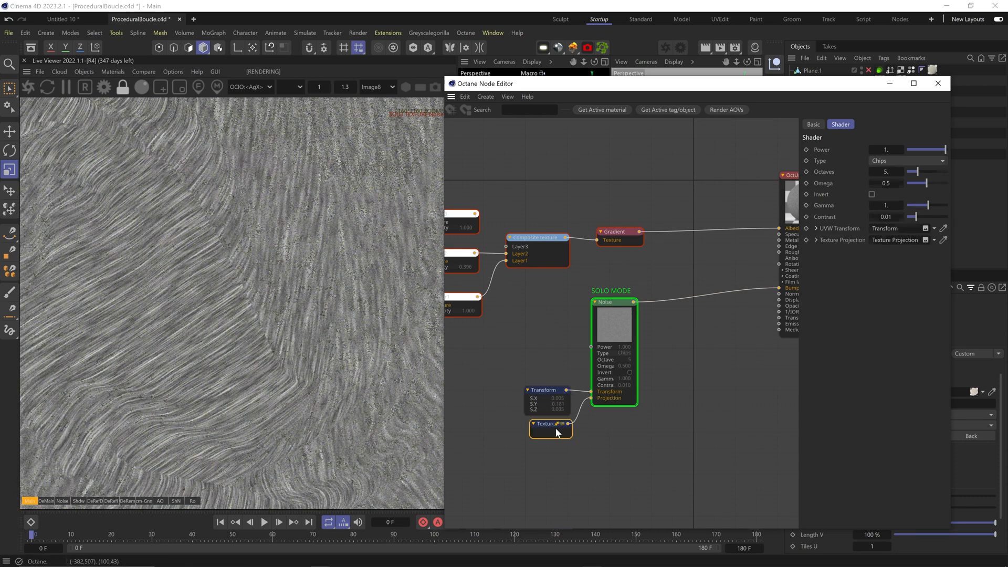
{"action": "left_click", "coordinate": [900, 149]}
{"action": "left_click", "coordinate": [899, 277]}
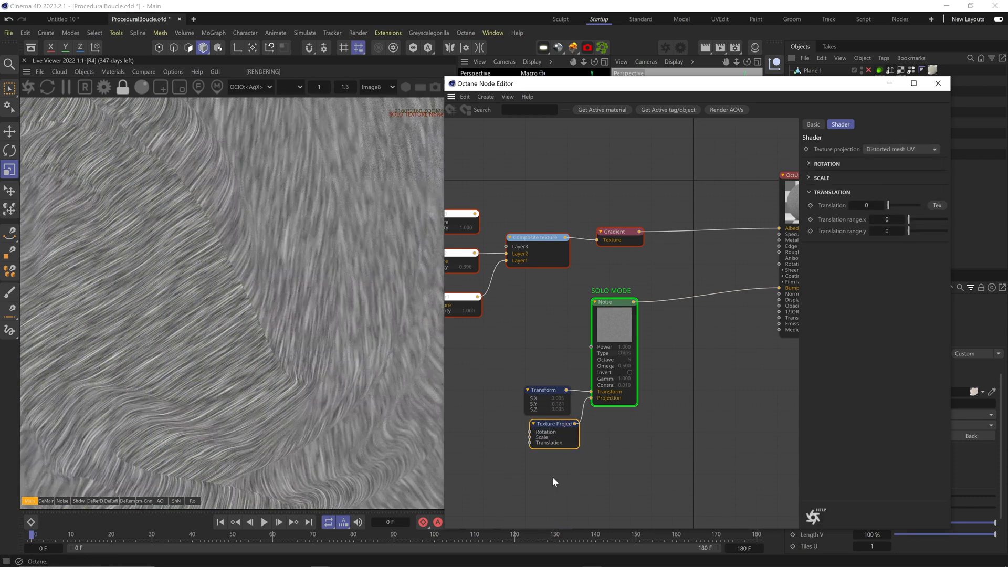
Connect the Moire mosaic through a new Gradient to the bump Texture Projection's Translation input
{"action": "scroll", "coordinate": [682, 347], "scroll_direction": "down", "scroll_amount": 3}
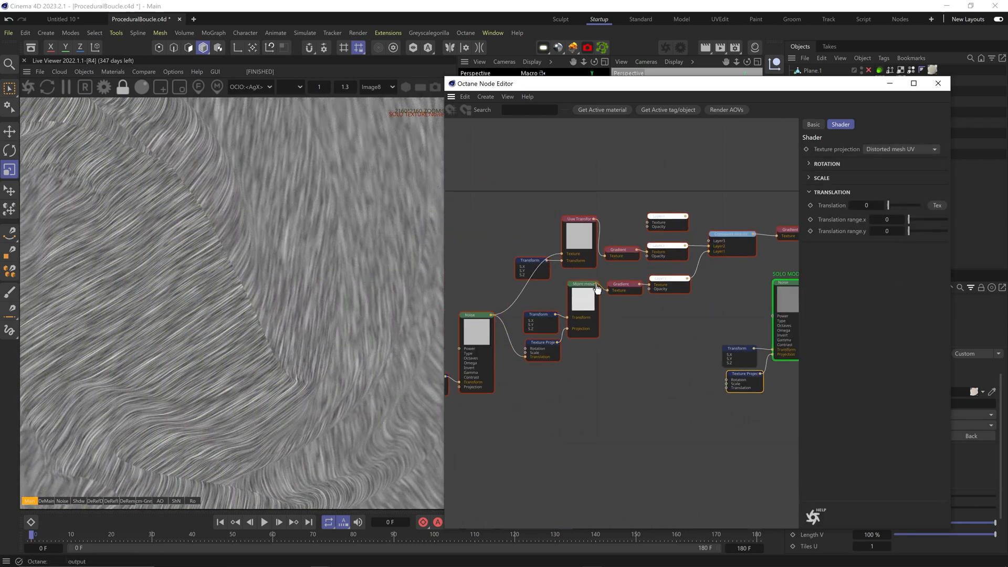
{"action": "left_click_drag", "start_coordinate": [662, 400], "coordinate": [668, 385]}
{"action": "type", "text": "gra"}
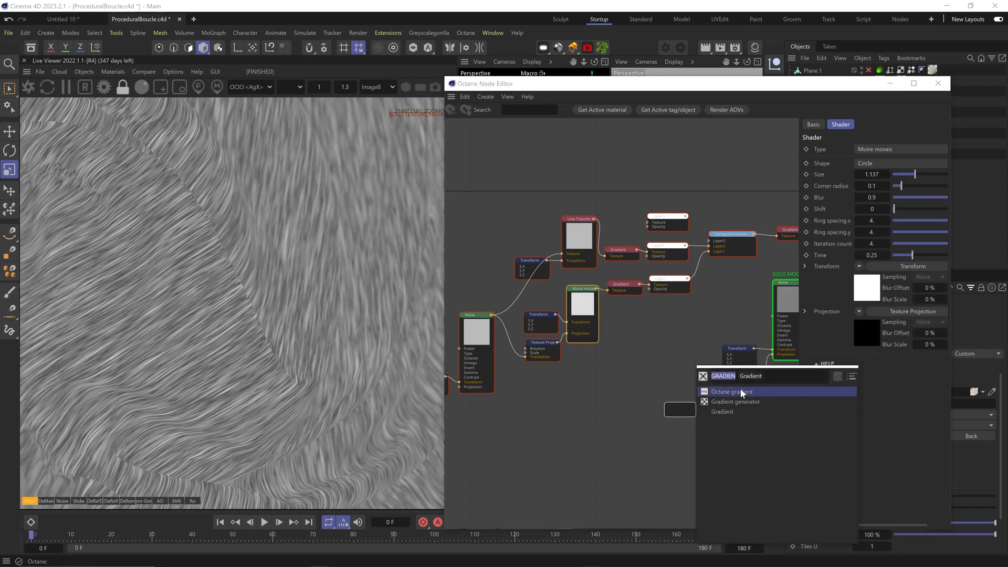
{"action": "left_click", "coordinate": [726, 412]}
{"action": "left_click_drag", "start_coordinate": [682, 413], "coordinate": [711, 395]}
Set the bump Texture Projection's translation range to 0.01 in X and -0.01 in Y
{"action": "scroll", "coordinate": [750, 395], "scroll_direction": "up", "scroll_amount": 3}
{"action": "middle_click_drag", "start_coordinate": [751, 394], "coordinate": [680, 406]}
{"action": "left_click", "coordinate": [677, 387]}
{"action": "type", "text": ".01"}
{"action": "key", "text": "Tab"}
{"action": "type", "text": "-.01"}
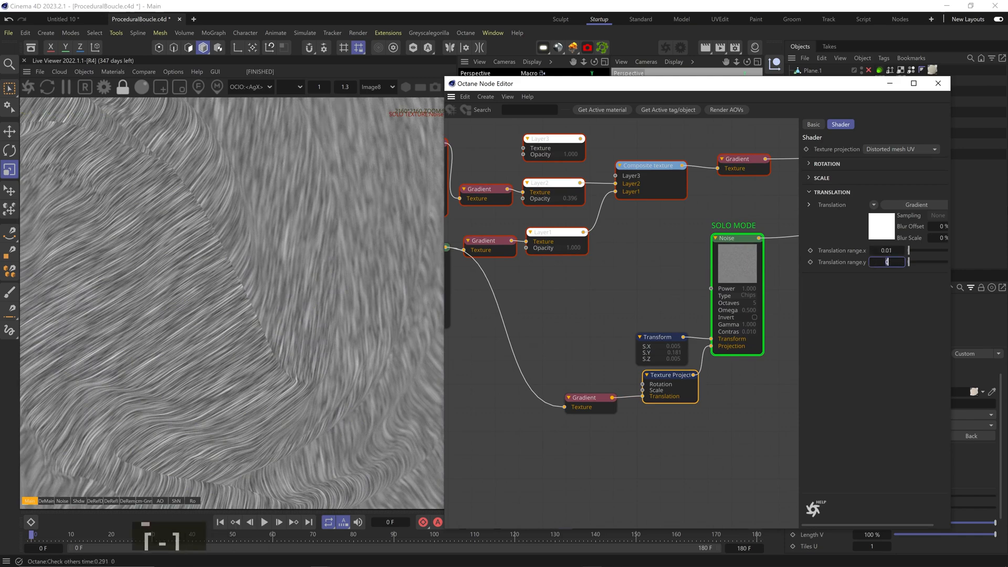
{"action": "key", "text": "Return"}
{"action": "left_click", "coordinate": [256, 340]}
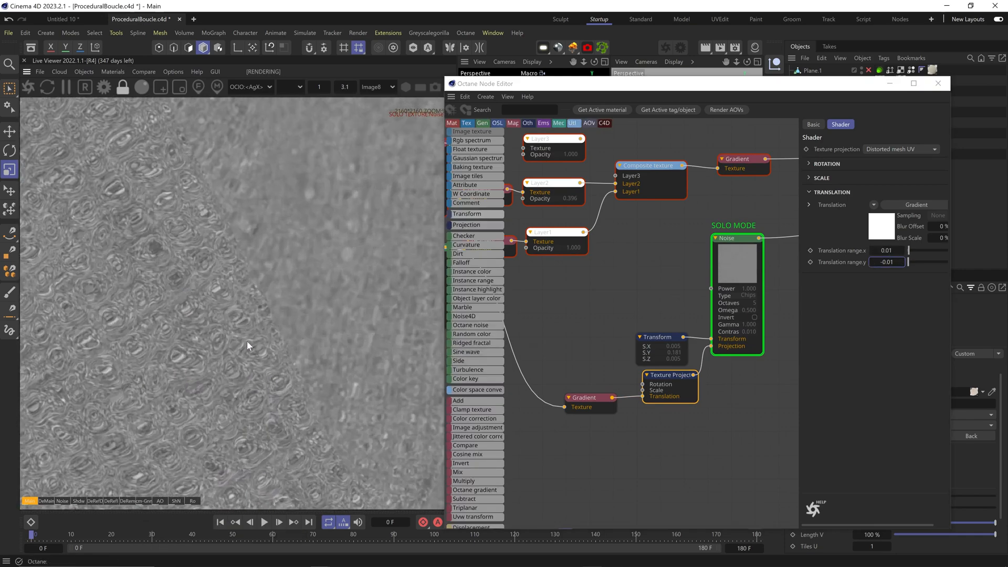
Lower the translation Gradient's contrast by setting its black knot to about 40% value and its white knot to 61%
{"action": "left_click", "coordinate": [584, 397]}
{"action": "double_click", "coordinate": [861, 258]}
{"action": "left_click_drag", "start_coordinate": [700, 295], "coordinate": [688, 297]}
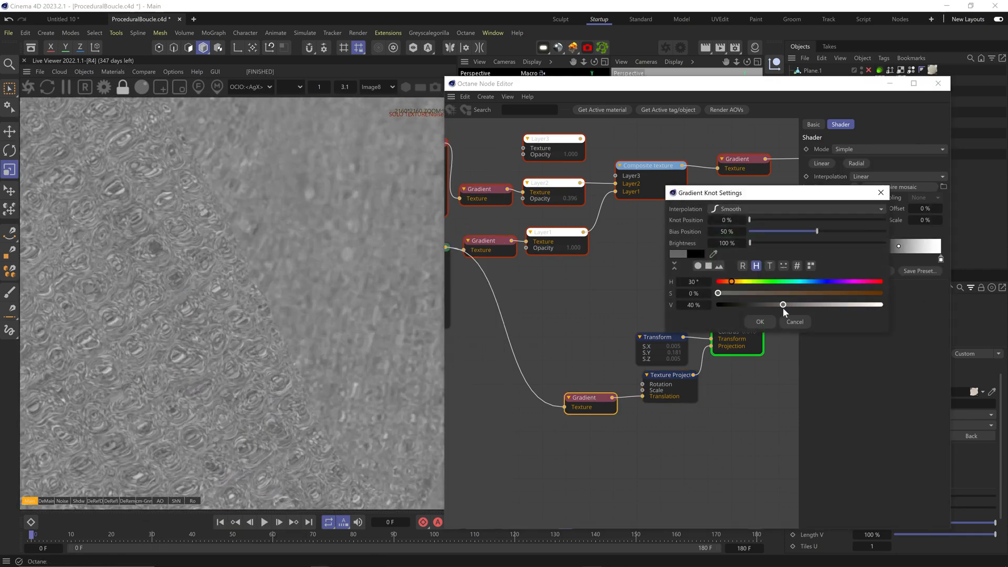
{"action": "left_click", "coordinate": [780, 305]}
{"action": "left_click", "coordinate": [759, 321]}
{"action": "double_click", "coordinate": [940, 259]}
{"action": "left_click", "coordinate": [819, 303]}
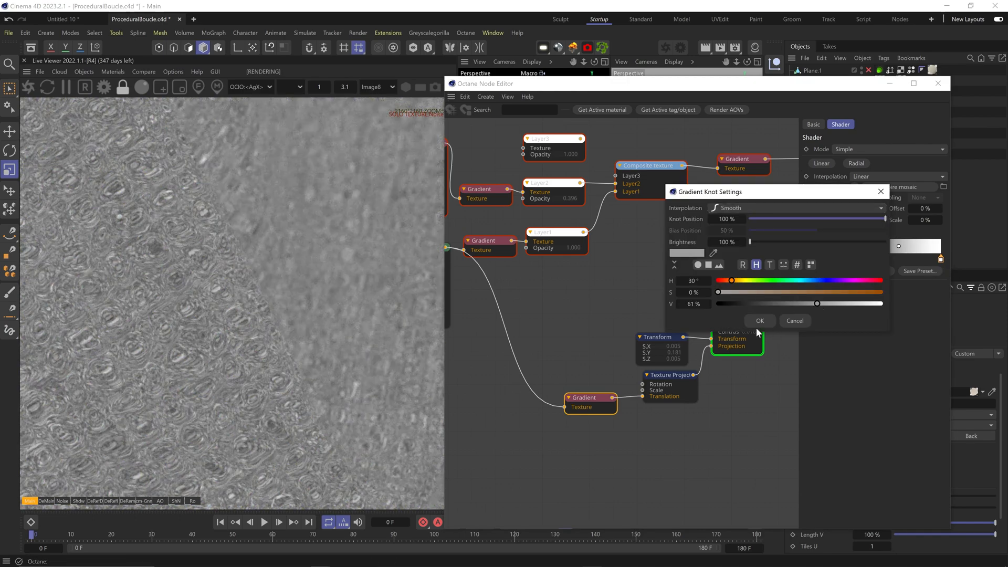
{"action": "left_click", "coordinate": [761, 322]}
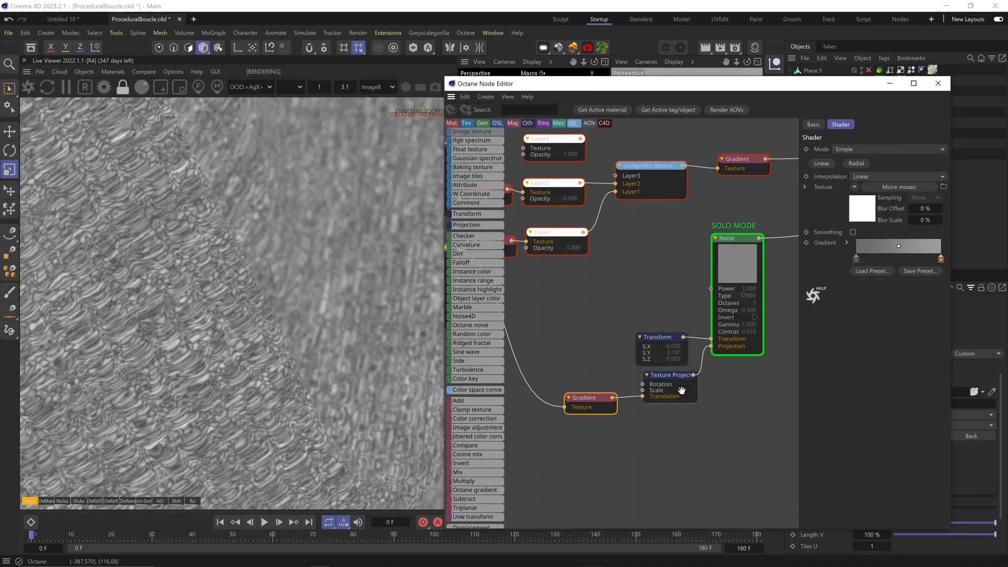
Set the bump Texture Projection's translation range to 0.005 in X and -0.005 in Y
{"action": "left_click", "coordinate": [682, 391]}
{"action": "left_click_drag", "start_coordinate": [878, 250], "coordinate": [979, 222]}
{"action": "type", "text": ".005"}
{"action": "key", "text": "Tab"}
{"action": "type", "text": "-.005"}
{"action": "key", "text": "Return"}
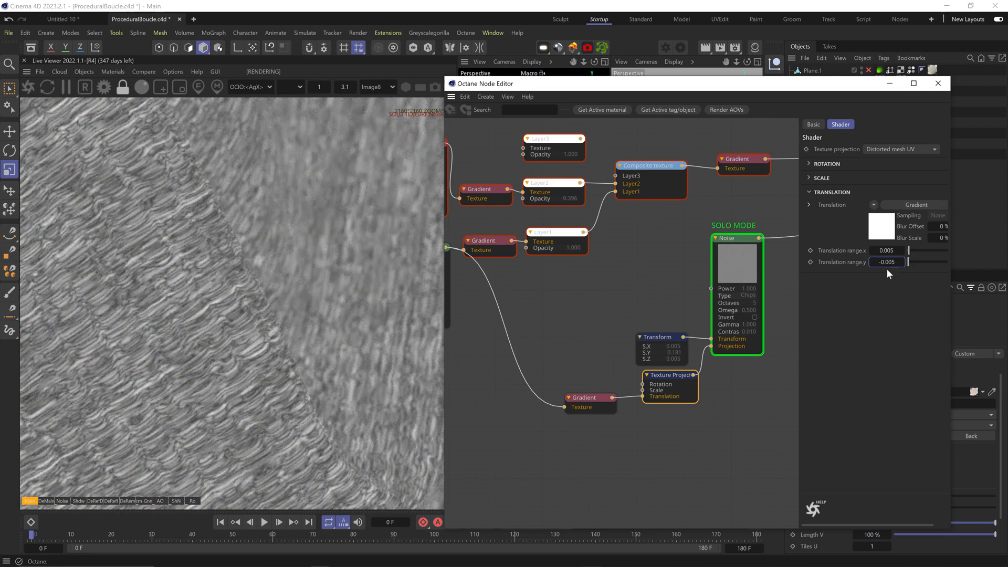
Set the bump Noise Transform's X and Z scale to 0.003
{"action": "left_click", "coordinate": [662, 341]}
{"action": "type", "text": ".003"}
{"action": "key", "text": "Tab"}
{"action": "key", "text": "Tab"}
{"action": "type", "text": ".003"}
{"action": "key", "text": "Return"}
Add a Displacement node to the material's Displacement channel and place it below the bump Noise
{"action": "middle_click_drag", "start_coordinate": [765, 271], "coordinate": [591, 354]}
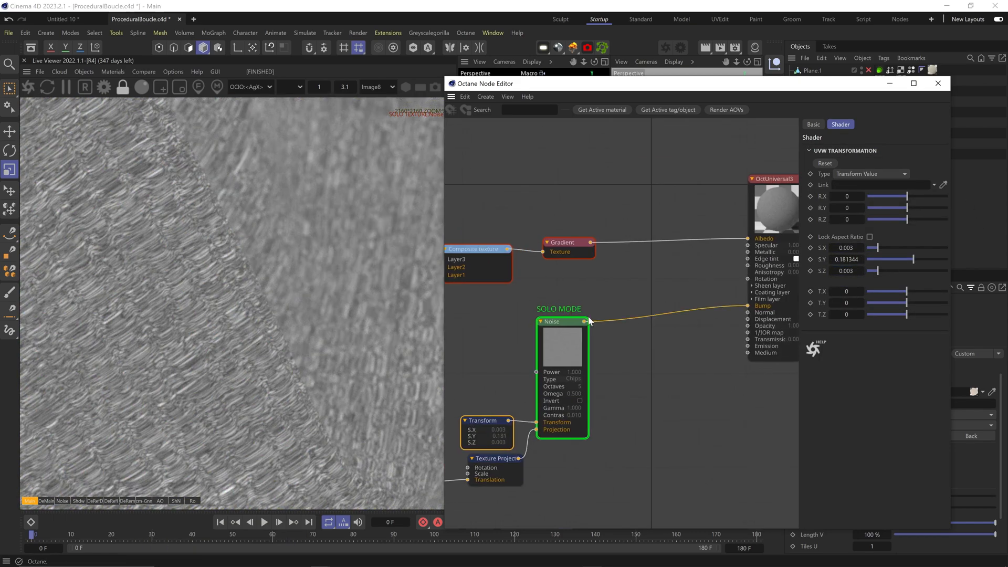
{"action": "scroll", "coordinate": [787, 209], "scroll_direction": "down", "scroll_amount": 1}
{"action": "left_click", "coordinate": [777, 207]}
{"action": "left_click", "coordinate": [856, 160]}
{"action": "left_click", "coordinate": [854, 275]}
{"action": "left_click_drag", "start_coordinate": [707, 334], "coordinate": [587, 499]}
Connect the Composite texture through a new Baking texture to the Displacement node's Texture input
{"action": "middle_click_drag", "start_coordinate": [586, 503], "coordinate": [698, 413]}
{"action": "left_click_drag", "start_coordinate": [651, 155], "coordinate": [588, 409]}
{"action": "type", "text": "BAKING"}
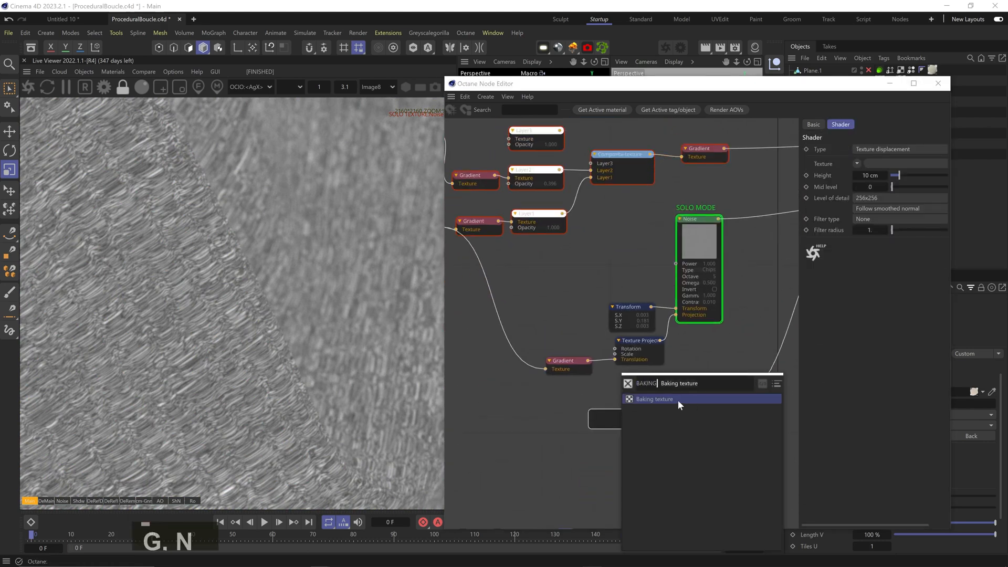
{"action": "left_click", "coordinate": [677, 399]}
{"action": "middle_click_drag", "start_coordinate": [652, 427], "coordinate": [572, 428]}
{"action": "left_click_drag", "start_coordinate": [570, 426], "coordinate": [608, 429]}
Set the Displacement height to 1 cm and its level of detail to 4096x4096
{"action": "left_click", "coordinate": [628, 414]}
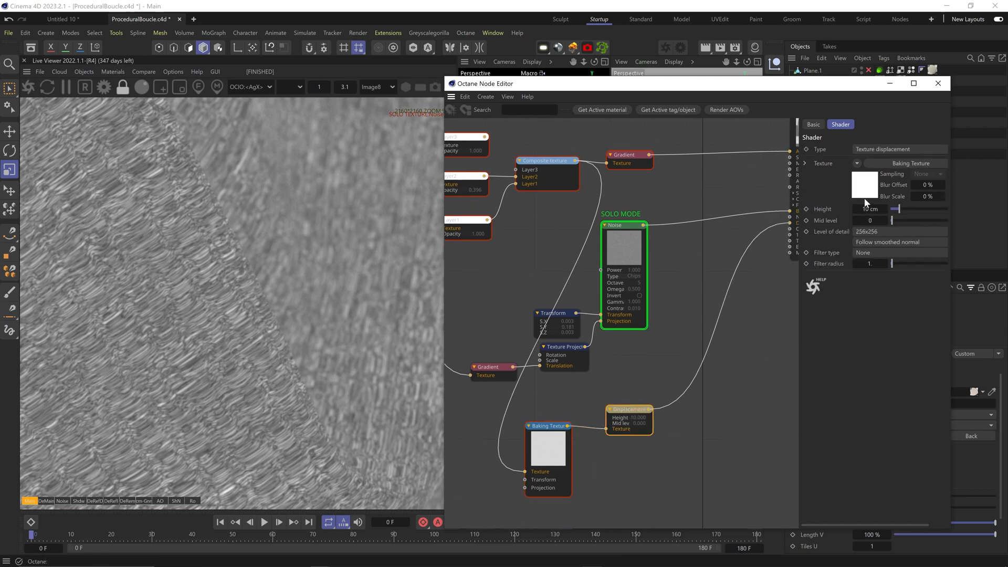
{"action": "type", "text": "1"}
{"action": "key", "text": "Tab"}
{"action": "key", "text": "Tab"}
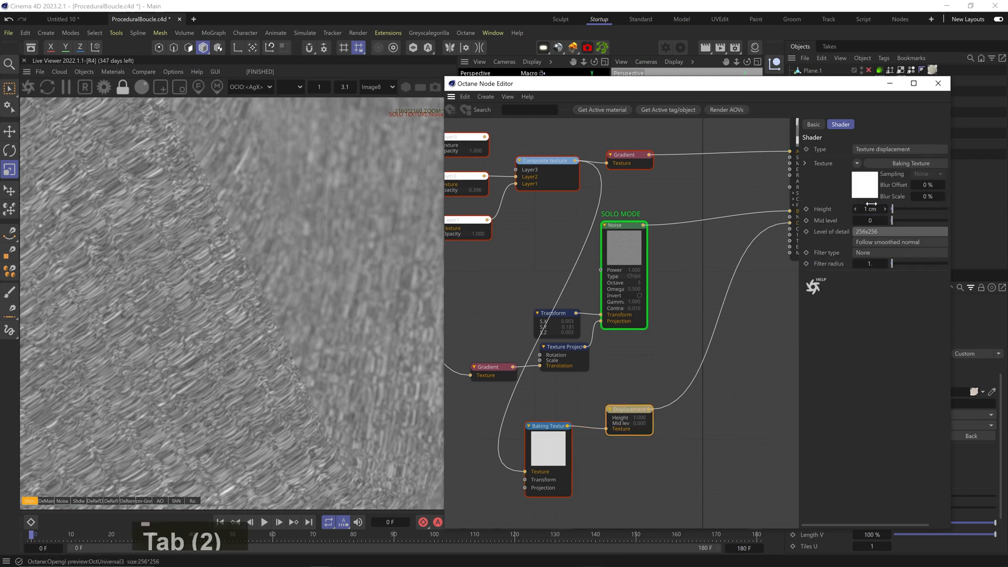
{"action": "left_click", "coordinate": [877, 231]}
{"action": "left_click", "coordinate": [876, 291]}
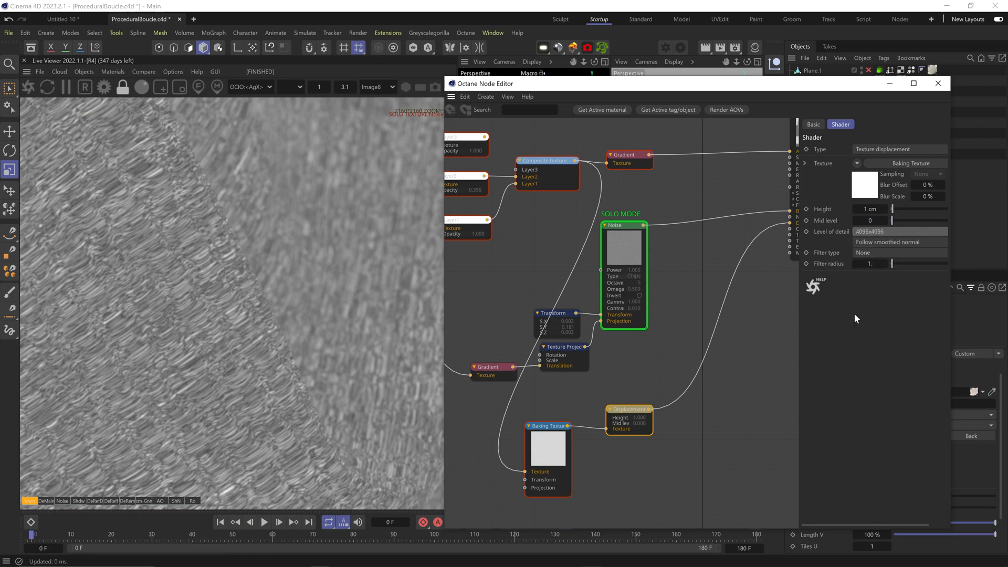
Configure the Baking texture with resolution 4096, type HDR linear space and 64 samples per pixel
{"action": "left_click", "coordinate": [558, 438]}
{"action": "type", "text": "4096"}
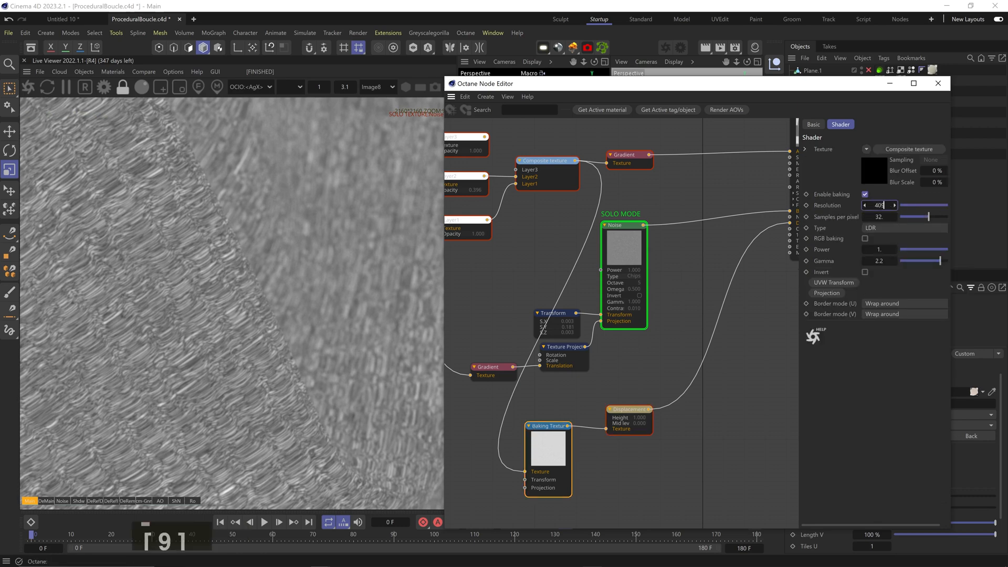
{"action": "key", "text": "Return"}
{"action": "left_click", "coordinate": [878, 231]}
{"action": "left_click", "coordinate": [877, 254]}
{"action": "left_click_drag", "start_coordinate": [873, 218], "coordinate": [928, 202]}
{"action": "type", "text": "64"}
{"action": "key", "text": "Return"}
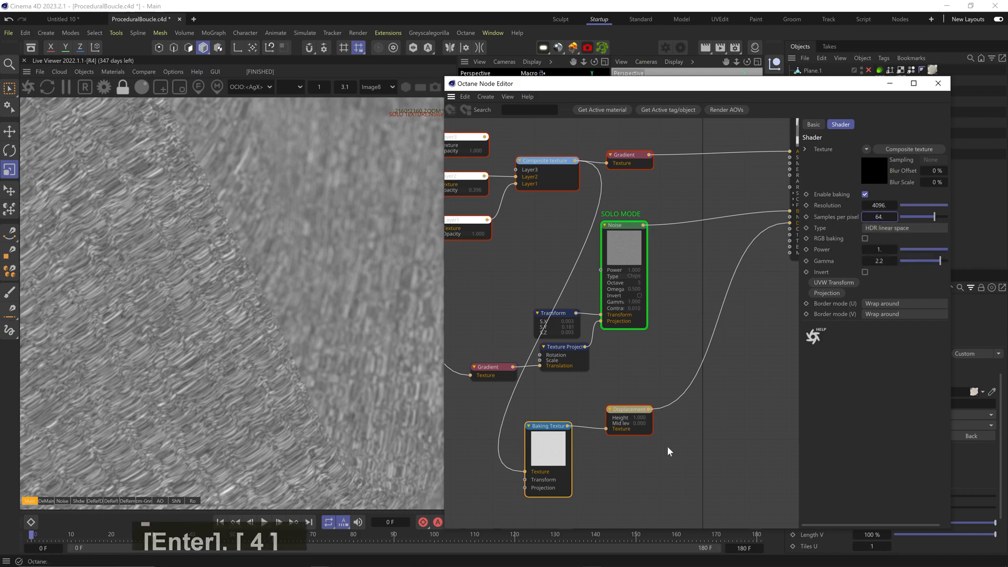
Turn off solo mode on the bump Noise and inspect the displaced fabric up close in the render
{"action": "right_click", "coordinate": [628, 252]}
{"action": "left_click", "coordinate": [647, 279]}
{"action": "left_click_drag", "start_coordinate": [341, 315], "coordinate": [258, 313]}
{"action": "scroll", "coordinate": [297, 279], "scroll_direction": "down", "scroll_amount": 5}
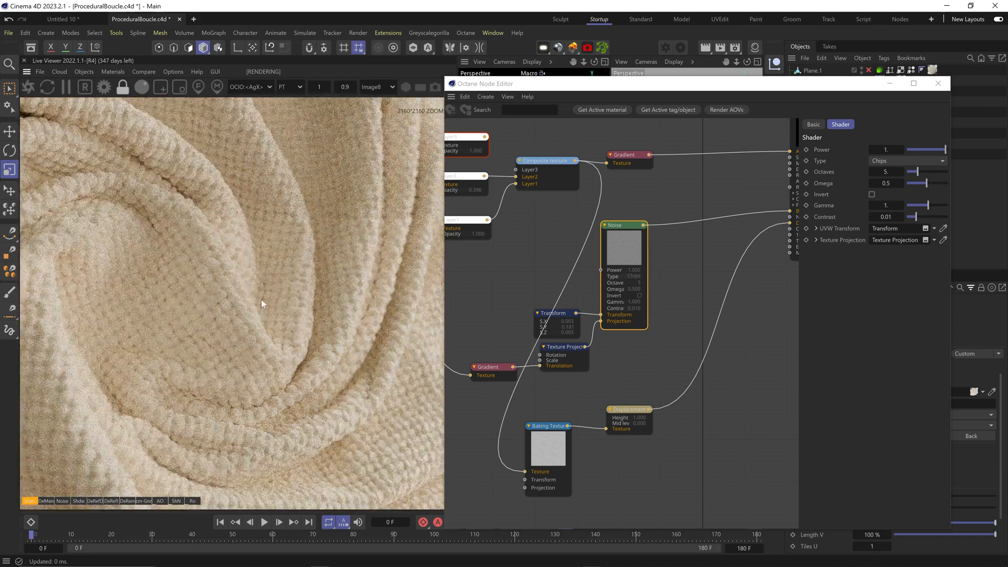
{"action": "scroll", "coordinate": [260, 288], "scroll_direction": "up", "scroll_amount": 2}
{"action": "scroll", "coordinate": [261, 289], "scroll_direction": "down", "scroll_amount": 2}
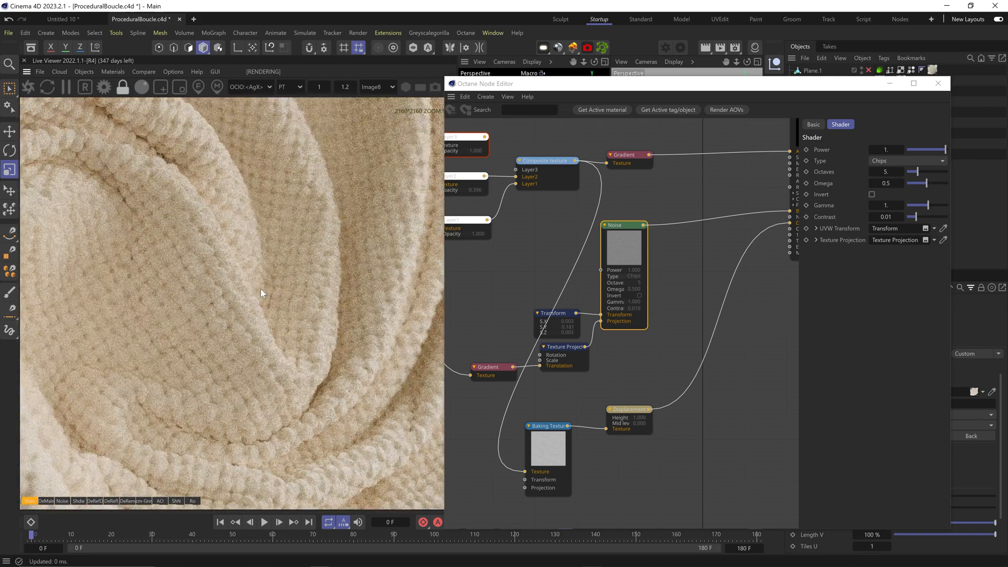
Add a new Composite texture with two layers near the material and feed the albedo Gradient into its Layer1
{"action": "middle_click_drag", "start_coordinate": [618, 226], "coordinate": [562, 340]}
{"action": "scroll", "coordinate": [466, 418], "scroll_direction": "down", "scroll_amount": 5}
{"action": "left_click_drag", "start_coordinate": [479, 337], "coordinate": [660, 208]}
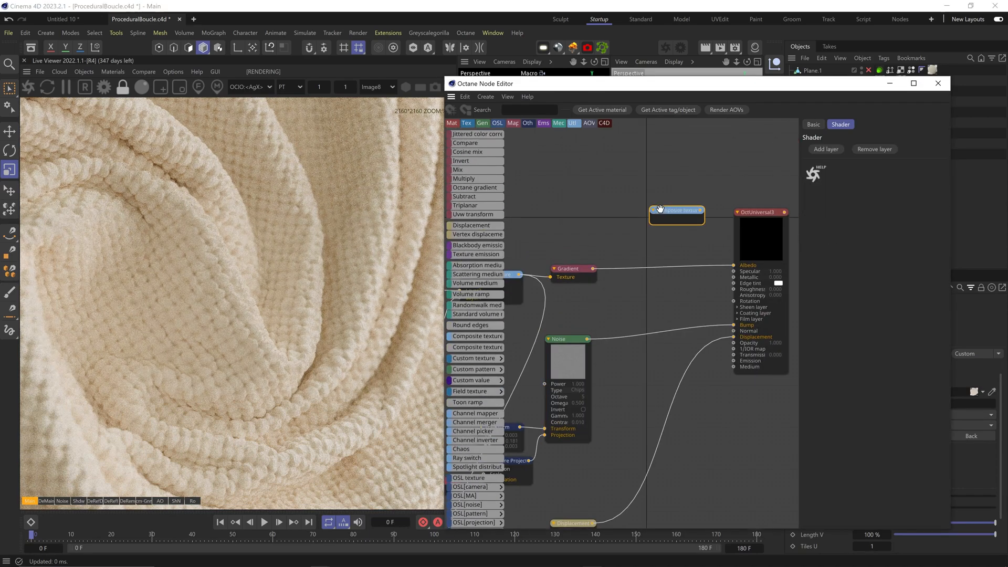
{"action": "left_click", "coordinate": [826, 149]}
{"action": "left_click", "coordinate": [825, 149]}
{"action": "left_click_drag", "start_coordinate": [560, 201], "coordinate": [666, 251]}
{"action": "left_click_drag", "start_coordinate": [665, 222], "coordinate": [736, 237]}
{"action": "middle_click_drag", "start_coordinate": [714, 247], "coordinate": [626, 245]}
{"action": "left_click_drag", "start_coordinate": [677, 211], "coordinate": [758, 217]}
{"action": "left_click_drag", "start_coordinate": [504, 268], "coordinate": [546, 257]}
Connect the bump Noise through a new Gradient to Layer2's Opacity, and add an RgbSpectrum to Layer2's Texture
{"action": "middle_click_drag", "start_coordinate": [517, 313], "coordinate": [606, 327]}
{"action": "type", "text": "cGRADIEN"}
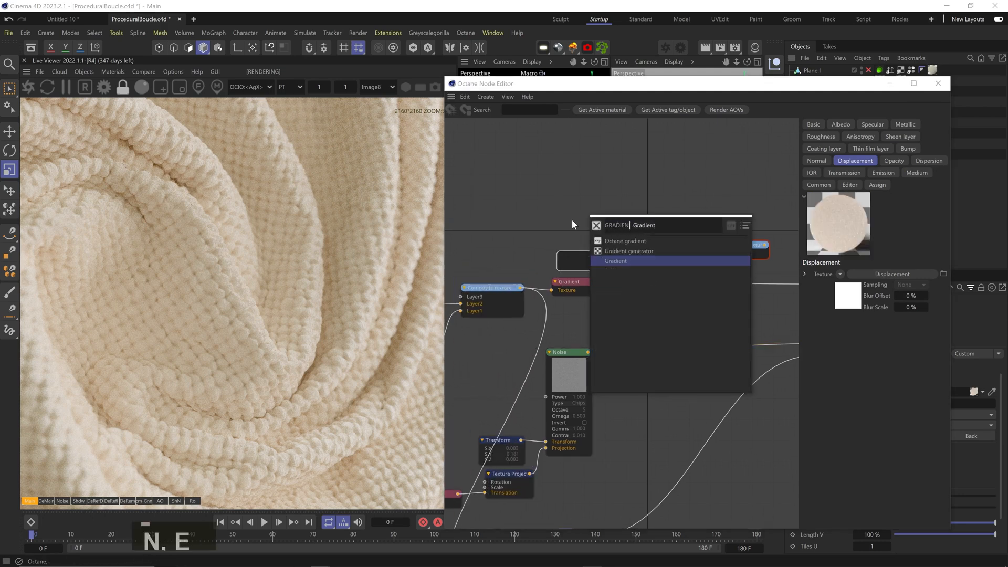
{"action": "left_click", "coordinate": [616, 244]}
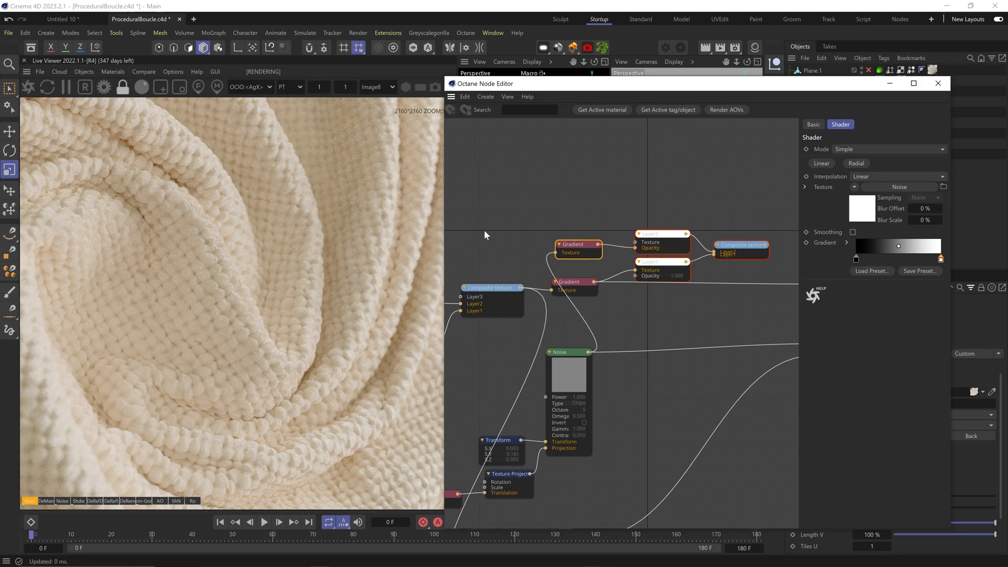
{"action": "mouse_move", "coordinate": [477, 230]}
{"action": "left_click_drag", "start_coordinate": [645, 232], "coordinate": [580, 218]}
Connect the new Composite texture to the material's Albedo and solo it
{"action": "middle_click_drag", "start_coordinate": [761, 242], "coordinate": [669, 228]}
{"action": "left_click_drag", "start_coordinate": [673, 232], "coordinate": [723, 271]}
{"action": "left_click", "coordinate": [650, 232]}
{"action": "key", "text": "s"}
Set the RgbSpectrum color to a grayish beige with hue 27°, saturation 10% and value about 77%
{"action": "middle_click_drag", "start_coordinate": [603, 286], "coordinate": [711, 321]}
{"action": "left_click", "coordinate": [594, 239]}
{"action": "left_click", "coordinate": [851, 149]}
{"action": "left_click_drag", "start_coordinate": [754, 230], "coordinate": [746, 219]}
{"action": "left_click_drag", "start_coordinate": [875, 246], "coordinate": [880, 246]}
{"action": "left_click_drag", "start_coordinate": [874, 258], "coordinate": [878, 259]}
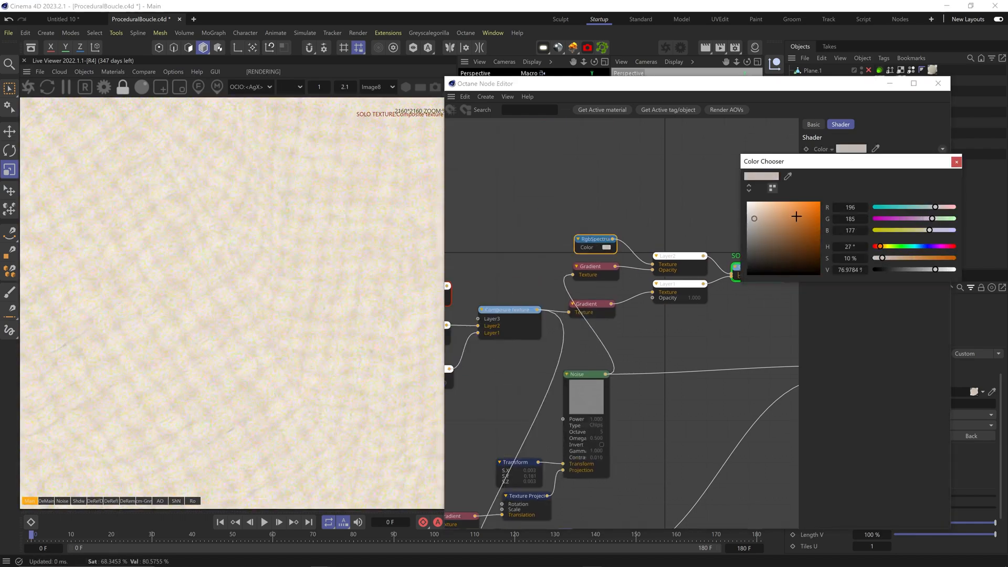
{"action": "scroll", "coordinate": [235, 329], "scroll_direction": "up", "scroll_amount": 3}
{"action": "left_click", "coordinate": [213, 307]}
Set the blend mode of Layer2, which holds the RgbSpectrum, to Overlay
{"action": "left_click", "coordinate": [678, 257]}
{"action": "left_click", "coordinate": [882, 216]}
{"action": "left_click", "coordinate": [886, 214]}
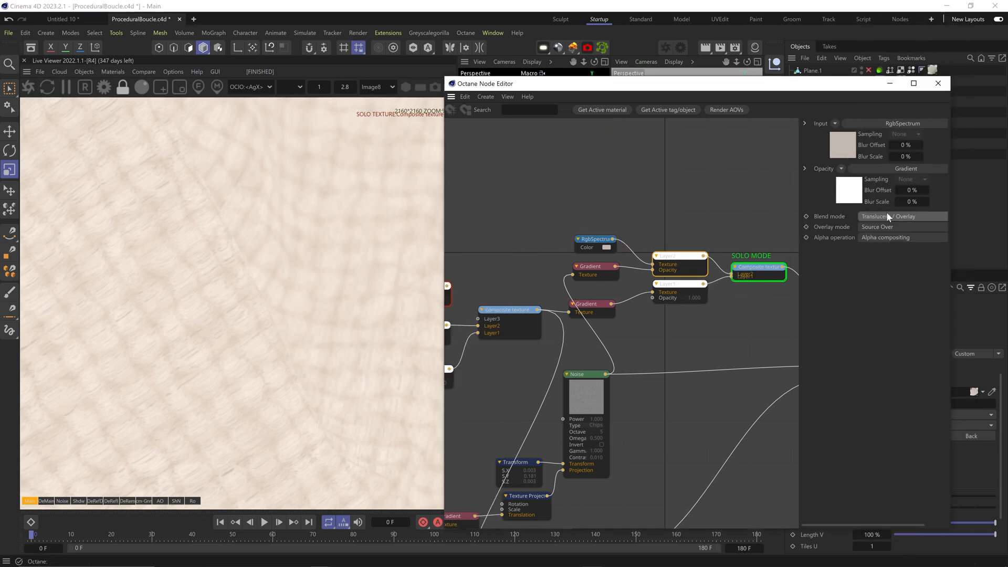
Darken the RgbSpectrum color to a near-black brown with hue 27°, saturation about 9% and value about 15%
{"action": "left_click", "coordinate": [584, 242]}
{"action": "left_click", "coordinate": [851, 149]}
{"action": "left_click_drag", "start_coordinate": [755, 221], "coordinate": [753, 265]}
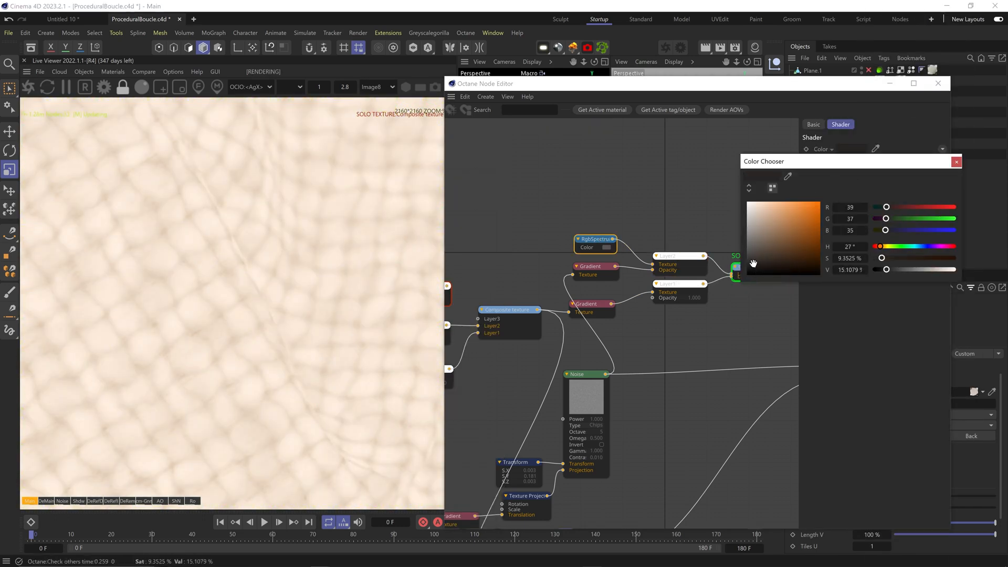
{"action": "left_click", "coordinate": [956, 161]}
Turn off solo mode for the Composite texture that feeds the material's Albedo
{"action": "middle_click_drag", "start_coordinate": [704, 344], "coordinate": [621, 340]}
{"action": "middle_click_drag", "start_coordinate": [604, 332], "coordinate": [661, 297]}
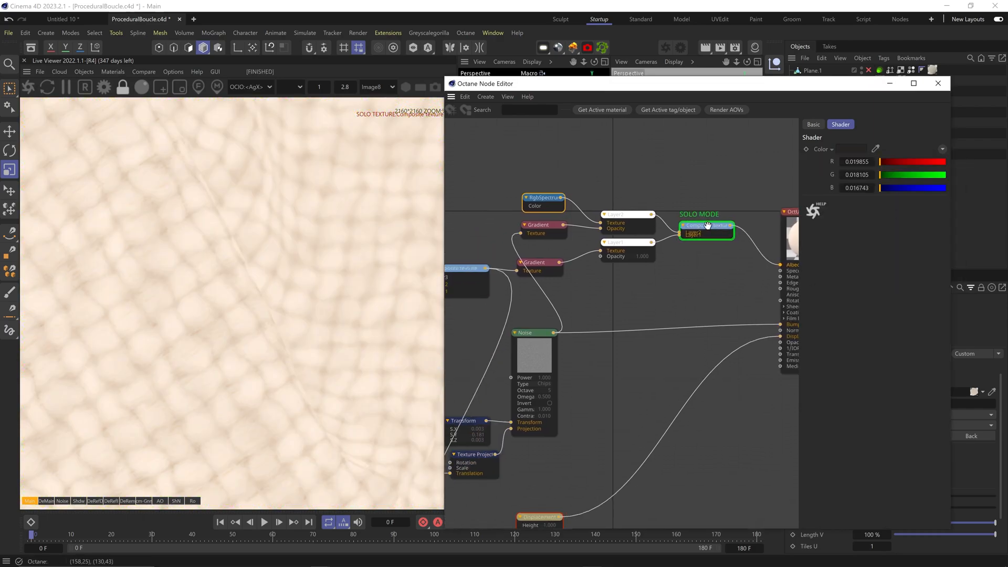
{"action": "left_click", "coordinate": [709, 233]}
{"action": "scroll", "coordinate": [288, 302], "scroll_direction": "down", "scroll_amount": 5}
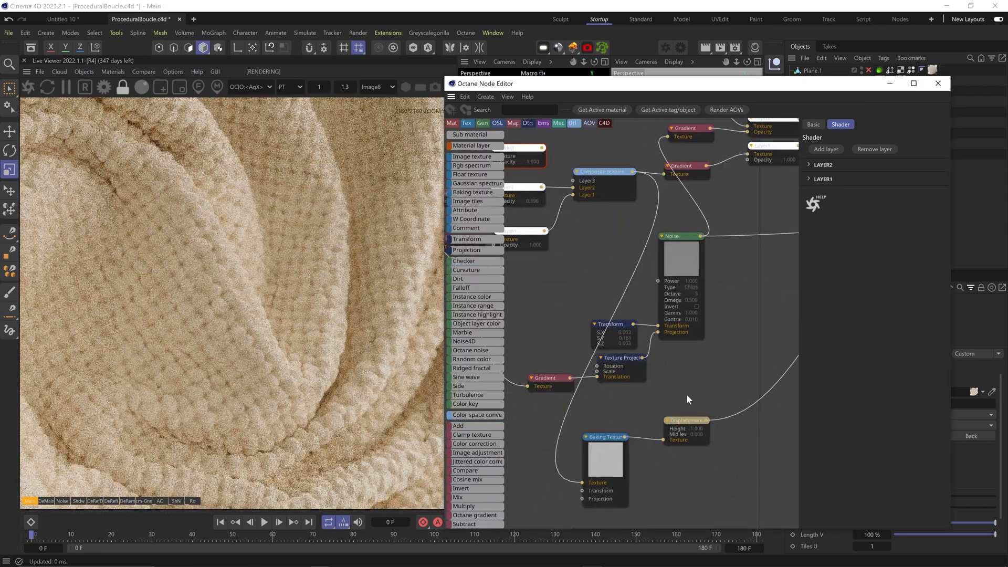
Set the fabric material tag's Length U and Length V to 60%
{"action": "left_click_drag", "start_coordinate": [744, 92], "coordinate": [576, 420]}
{"action": "left_click", "coordinate": [871, 522]}
{"action": "type", "text": "60"}
{"action": "key", "text": "Tab"}
{"action": "type", "text": "60"}
{"action": "key", "text": "Return"}
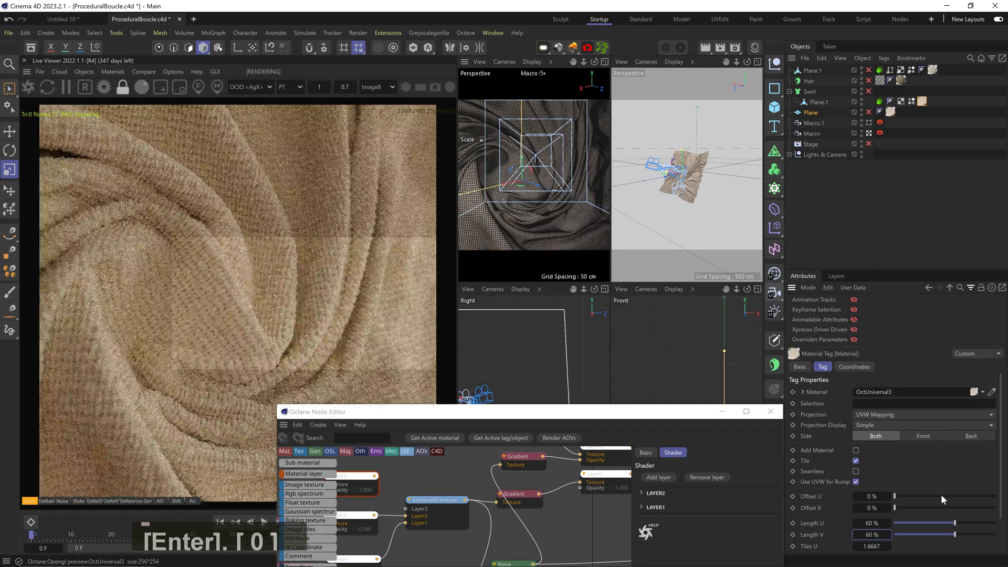
{"action": "scroll", "coordinate": [262, 310], "scroll_direction": "up", "scroll_amount": 4}
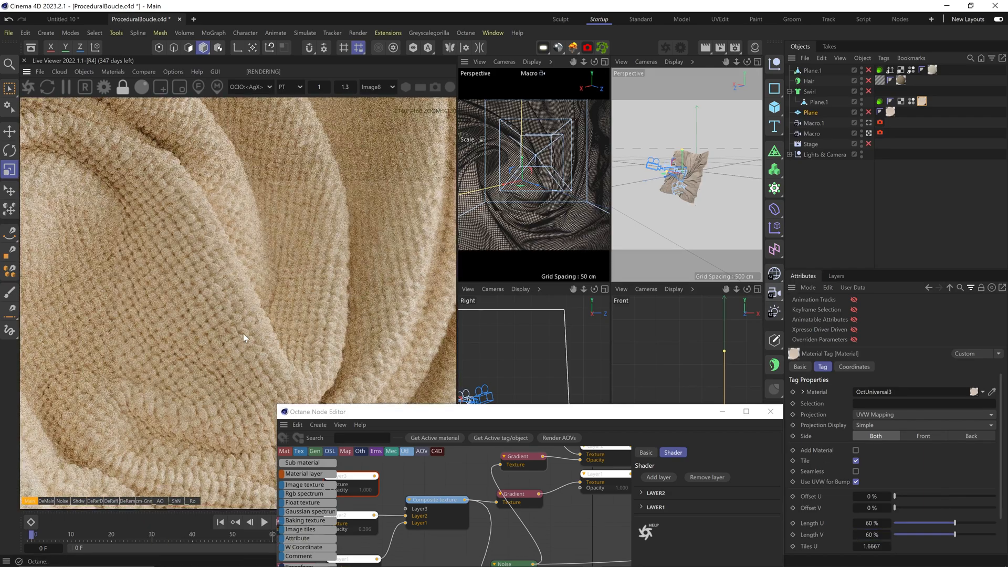
Set the opacity of the displacement Composite's Layer2 to about 0.52 and solo that Composite texture
{"action": "left_click_drag", "start_coordinate": [381, 413], "coordinate": [453, 207]}
{"action": "middle_click_drag", "start_coordinate": [462, 294], "coordinate": [527, 331]}
{"action": "left_click", "coordinate": [527, 331]}
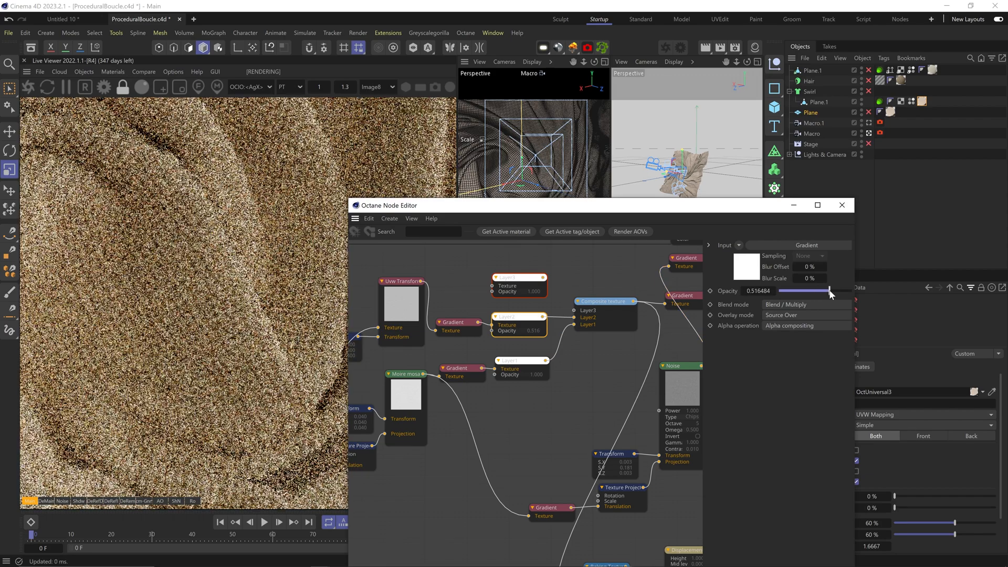
{"action": "left_click", "coordinate": [605, 314], "text": "ctrl+shift"}
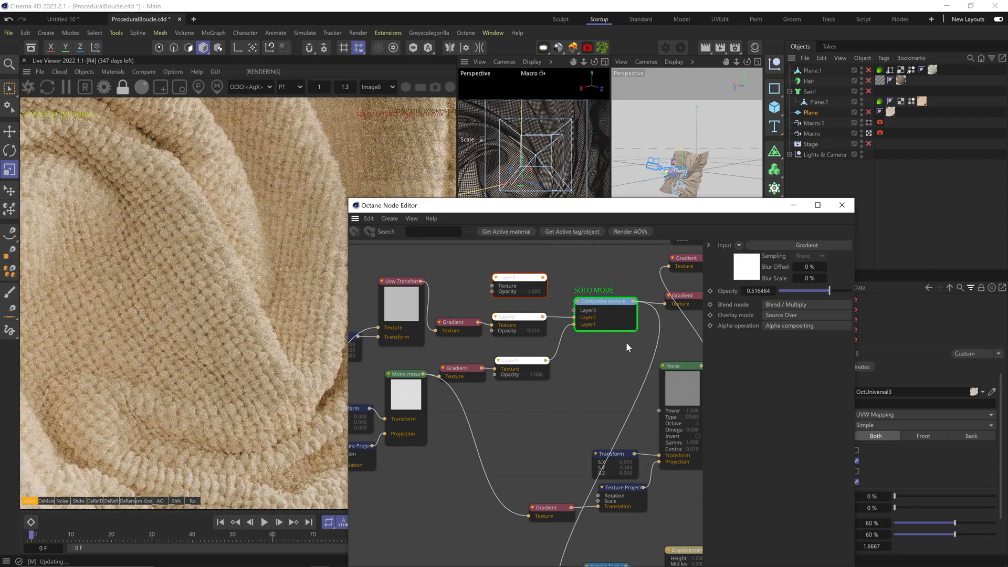
Try a scale of 0.045 on the Transform that drives the distortion Noise
{"action": "middle_click_drag", "start_coordinate": [520, 403], "coordinate": [663, 347]}
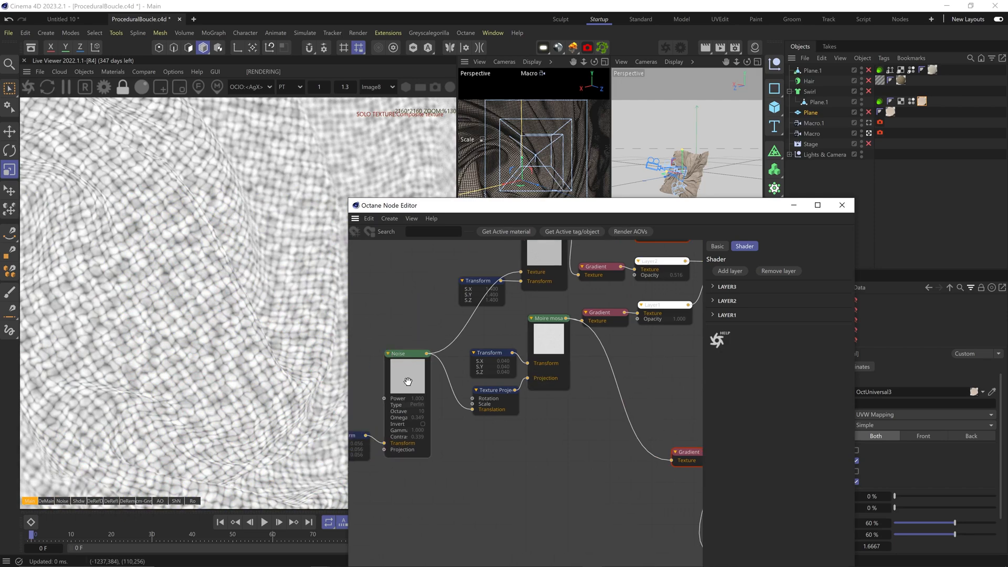
{"action": "left_click", "coordinate": [426, 385]}
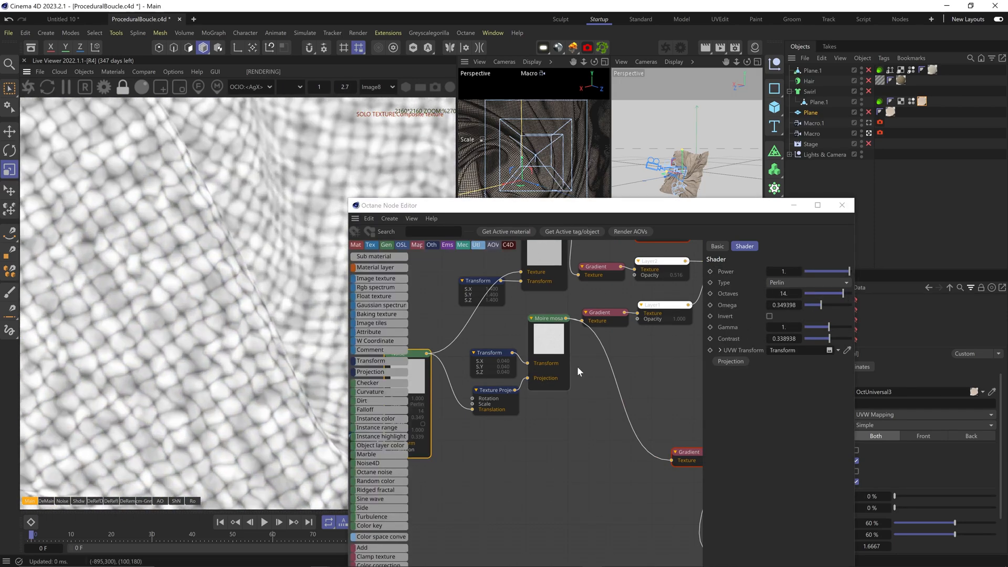
{"action": "middle_click_drag", "start_coordinate": [494, 386], "coordinate": [618, 376]}
{"action": "left_click", "coordinate": [470, 426]}
{"action": "left_click_drag", "start_coordinate": [746, 371], "coordinate": [838, 355]}
{"action": "type", "text": "45"}
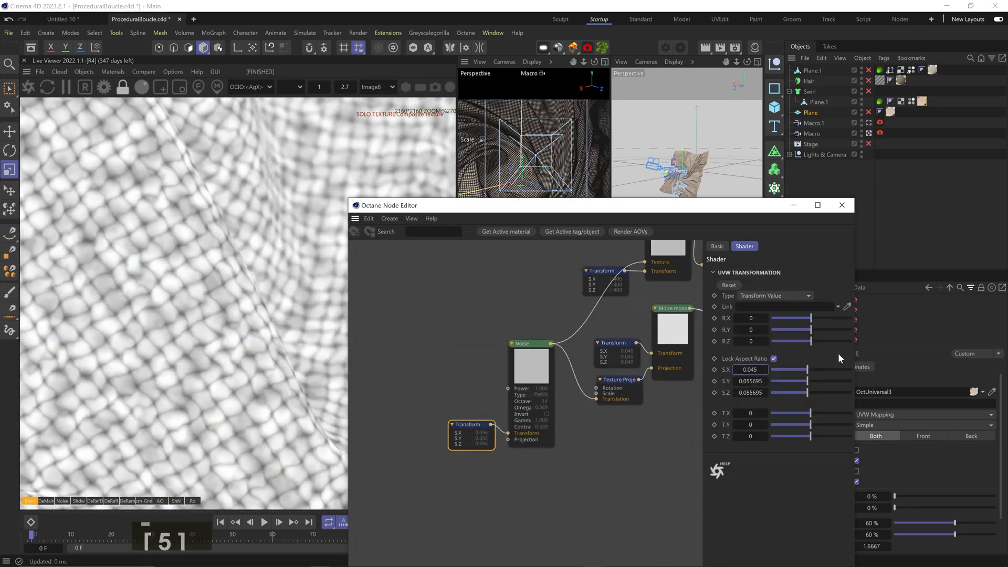
{"action": "key", "text": "Return"}
Edit the Moire mosaic projection's X translation range and set the distortion Noise's Transform scale to 0.055
{"action": "key", "text": "Return"}
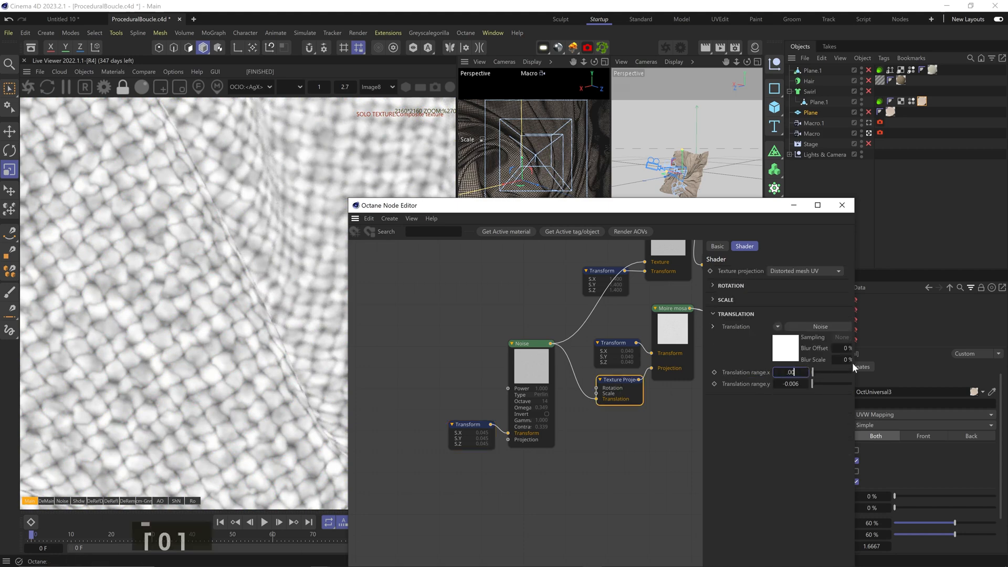
{"action": "left_click_drag", "start_coordinate": [751, 370], "coordinate": [821, 350]}
{"action": "type", "text": "55"}
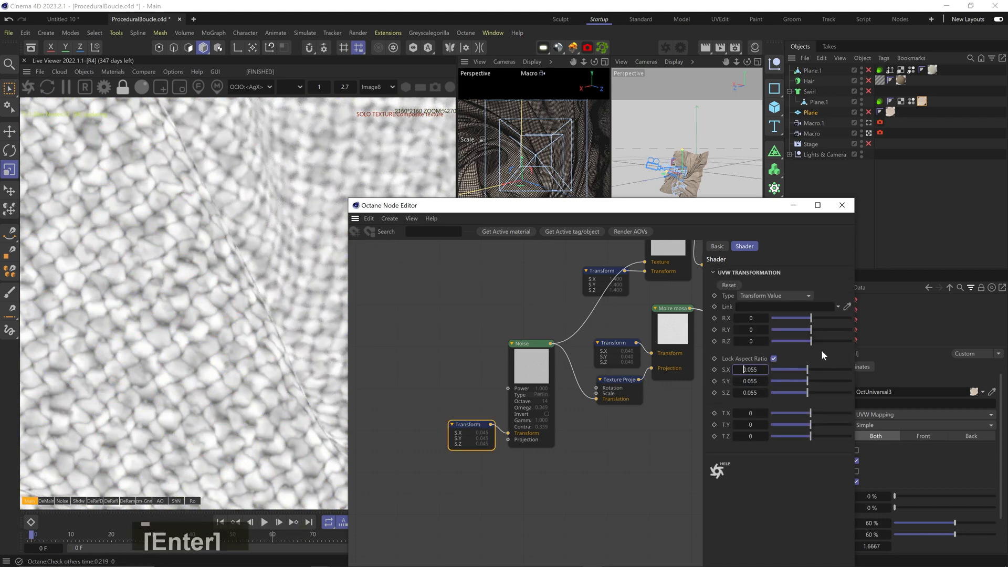
{"action": "key", "text": "Return"}
Change the distortion Noise's type to Circular
{"action": "left_click", "coordinate": [546, 378]}
{"action": "left_click", "coordinate": [789, 283]}
{"action": "left_click", "coordinate": [786, 315]}
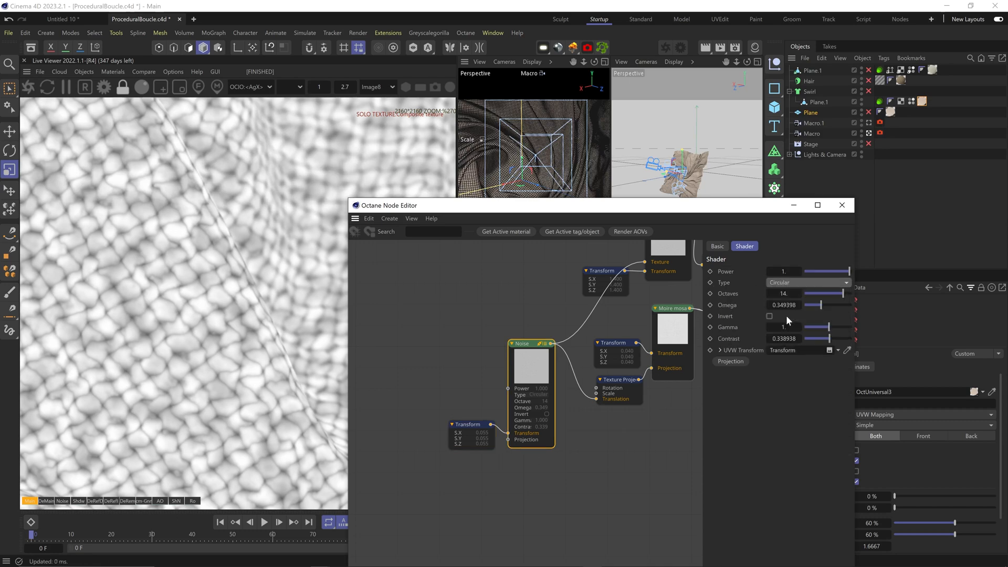
Lower the Uvw Transform's scale to about 1.35 and move its Gradient's black stop inward for stronger contrast
{"action": "scroll", "coordinate": [288, 348], "scroll_direction": "down", "scroll_amount": 4}
{"action": "scroll", "coordinate": [281, 357], "scroll_direction": "up", "scroll_amount": 1}
{"action": "middle_click_drag", "start_coordinate": [643, 315], "coordinate": [503, 388]}
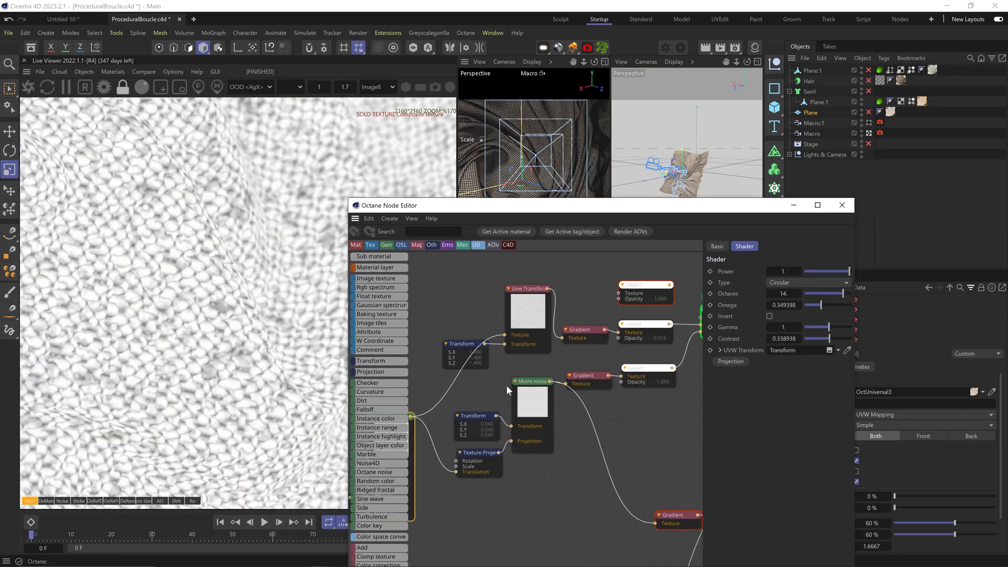
{"action": "left_click", "coordinate": [585, 335]}
{"action": "left_click", "coordinate": [464, 349]}
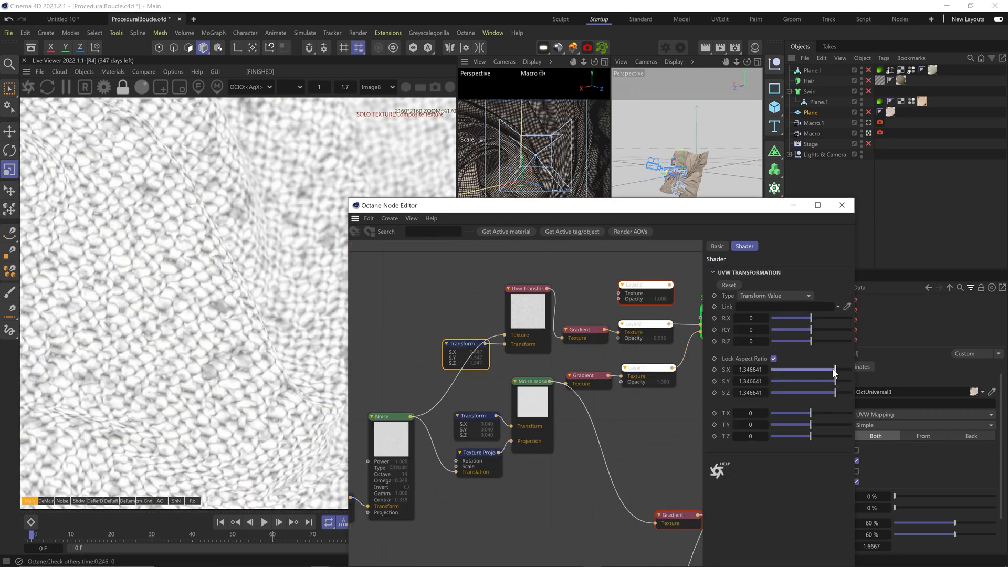
{"action": "left_click", "coordinate": [582, 332]}
{"action": "left_click_drag", "start_coordinate": [812, 382], "coordinate": [827, 386]}
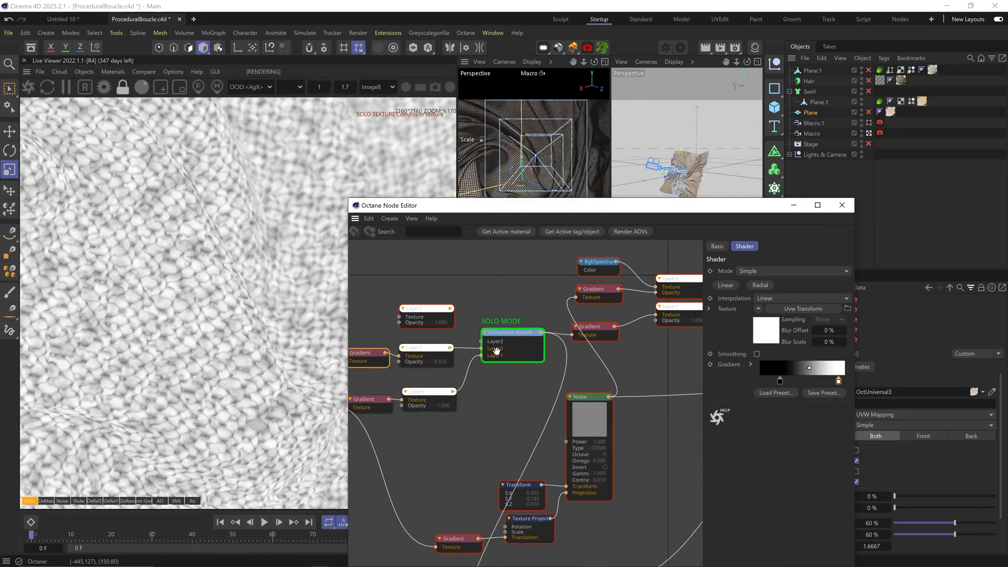
Turn off solo for the displacement Composite, render only a region of the fabric, and select the Gradient fed by the Moire mosaic
{"action": "left_click", "coordinate": [535, 361]}
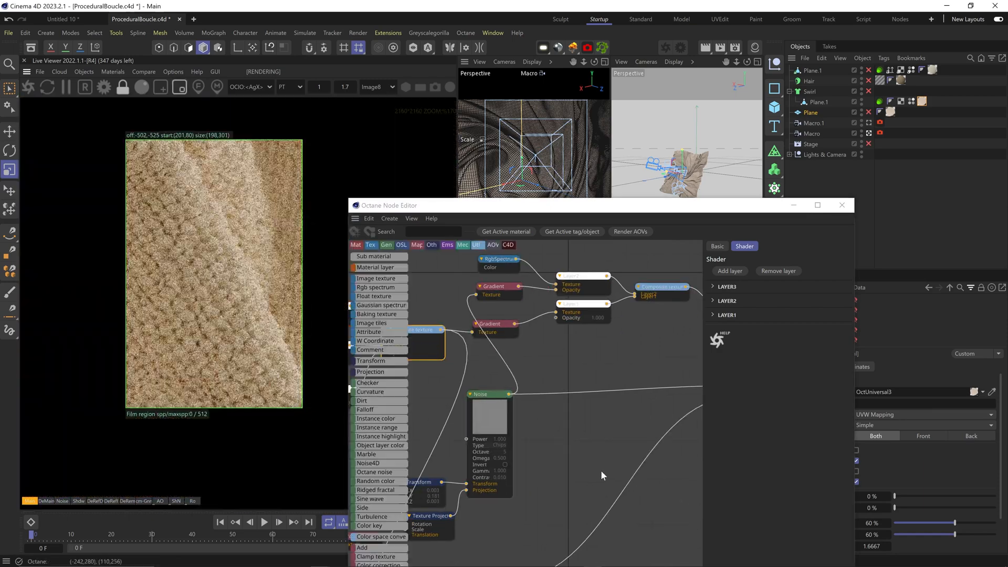
{"action": "left_click", "coordinate": [407, 518]}
{"action": "middle_click_drag", "start_coordinate": [408, 518], "coordinate": [399, 438]}
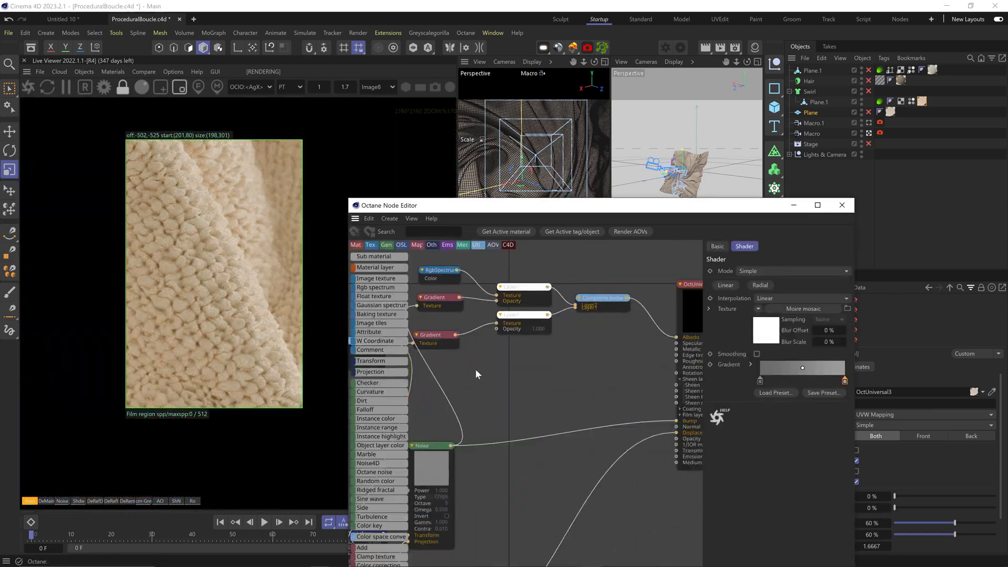
Create a Gradient from the displacement Composite texture's output and connect it to the material's Sheen roughness
{"action": "left_click_drag", "start_coordinate": [416, 339], "coordinate": [571, 379]}
{"action": "type", "text": "gradi"}
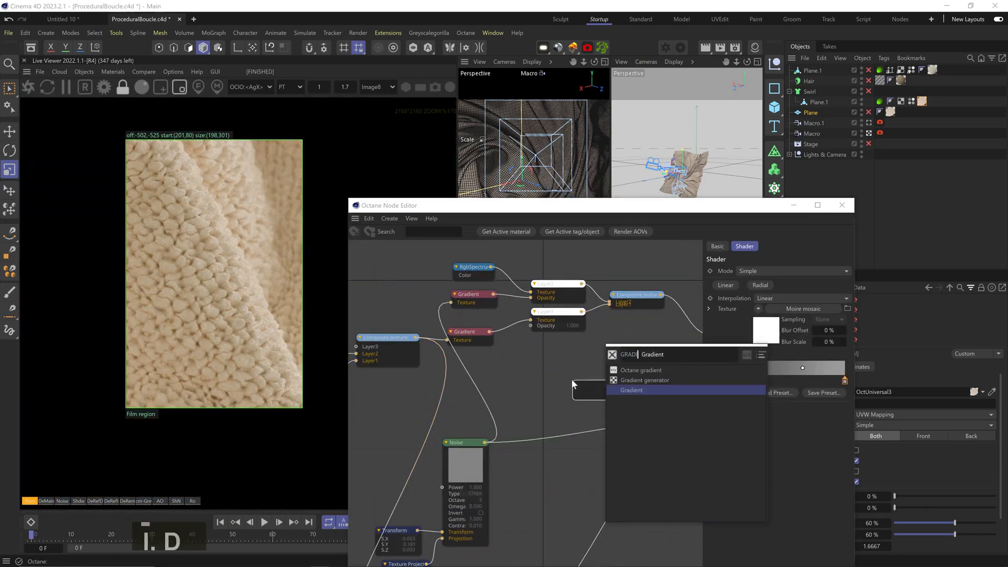
{"action": "left_click", "coordinate": [655, 367]}
{"action": "middle_click_drag", "start_coordinate": [663, 374], "coordinate": [525, 381]}
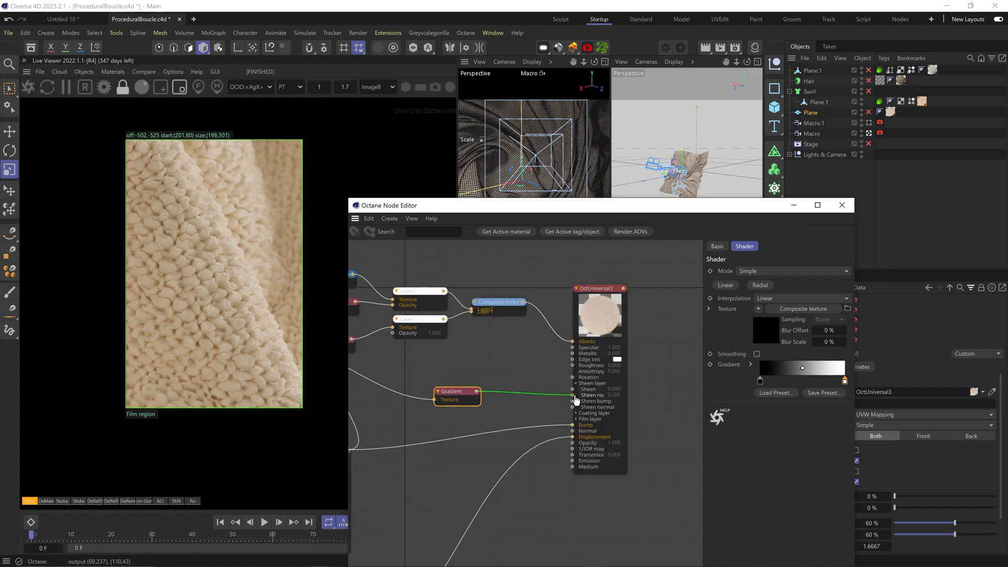
{"action": "left_click_drag", "start_coordinate": [575, 397], "coordinate": [575, 396]}
Raise the Sheen amount of the OctUniversal3 material
{"action": "left_click", "coordinate": [600, 313]}
{"action": "left_click", "coordinate": [804, 259]}
{"action": "left_click_drag", "start_coordinate": [800, 396], "coordinate": [820, 396]}
Recolor the sheen roughness Gradient's stops to run from dark gray to light gray
{"action": "left_click", "coordinate": [452, 404]}
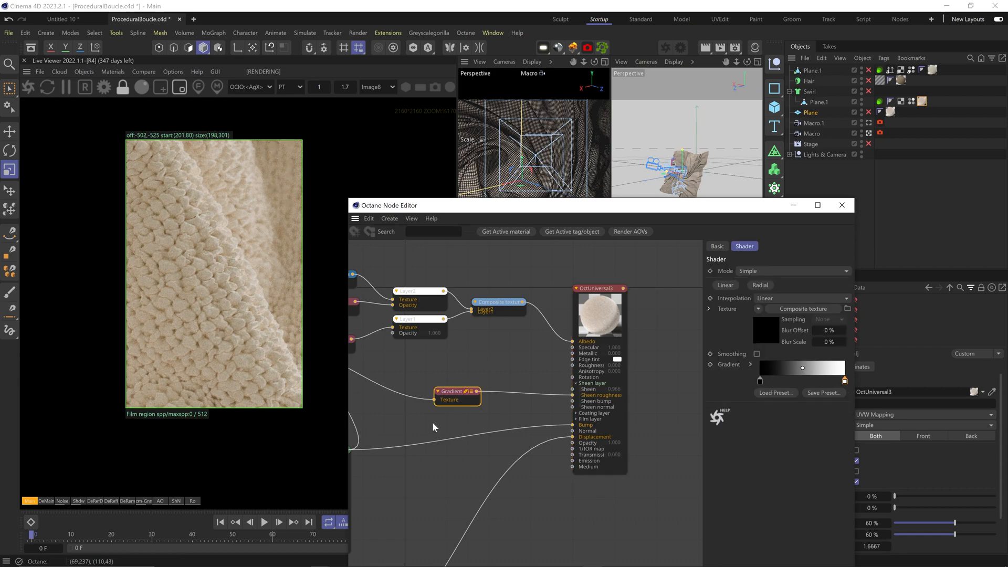
{"action": "double_click", "coordinate": [759, 381]}
{"action": "left_click", "coordinate": [748, 443]}
{"action": "double_click", "coordinate": [844, 381]}
{"action": "left_click", "coordinate": [767, 440]}
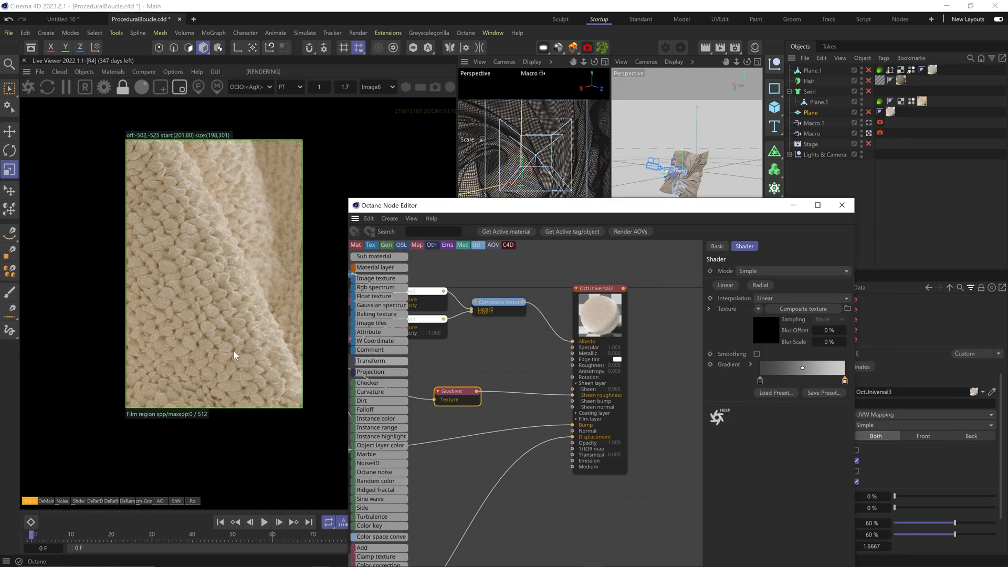
Connect the bump Noise to the Texture of the displacement Composite's Layer3 and solo that Composite
{"action": "scroll", "coordinate": [234, 351], "scroll_direction": "down", "scroll_amount": 3}
{"action": "middle_click_drag", "start_coordinate": [466, 367], "coordinate": [687, 355]}
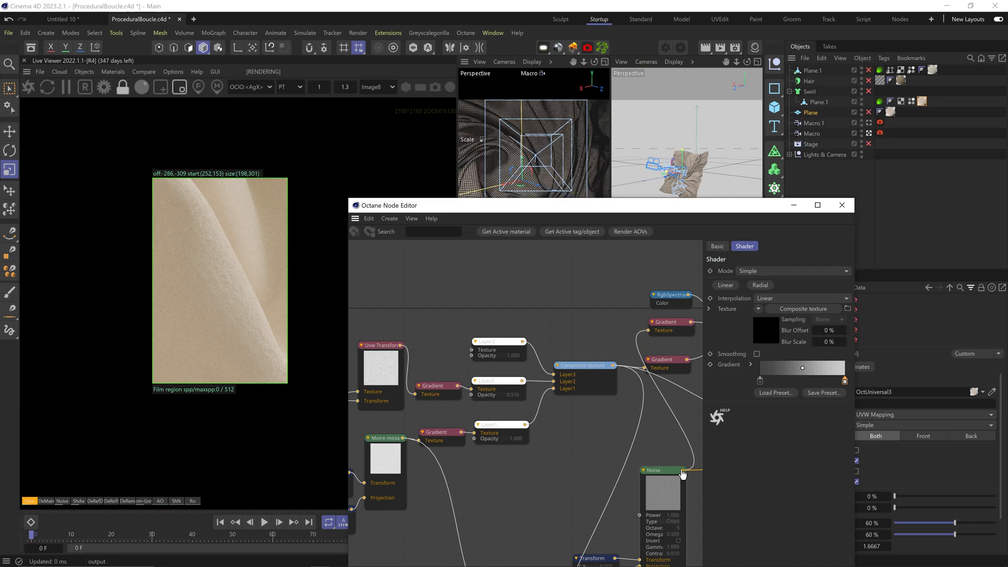
{"action": "right_click", "coordinate": [586, 374]}
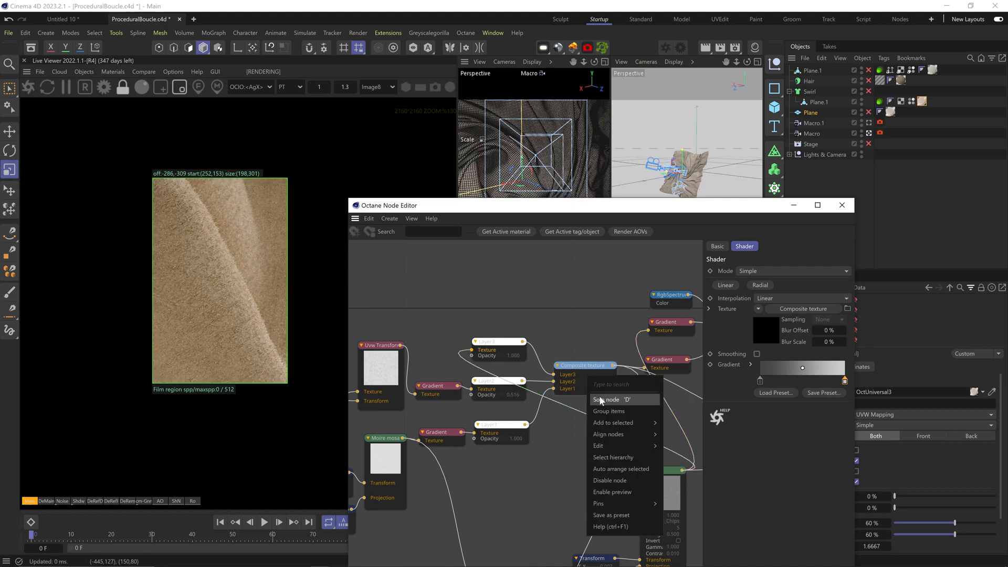
{"action": "left_click", "coordinate": [600, 400]}
{"action": "scroll", "coordinate": [219, 316], "scroll_direction": "up", "scroll_amount": 3}
{"action": "scroll", "coordinate": [219, 316], "scroll_direction": "up", "scroll_amount": 5}
Set Layer3 to Multiply blending with about 0.35 opacity and turn off the Composite texture's solo mode
{"action": "left_click", "coordinate": [499, 342]}
{"action": "left_click", "coordinate": [806, 304]}
{"action": "left_click", "coordinate": [796, 306]}
{"action": "left_click_drag", "start_coordinate": [799, 290], "coordinate": [812, 291]}
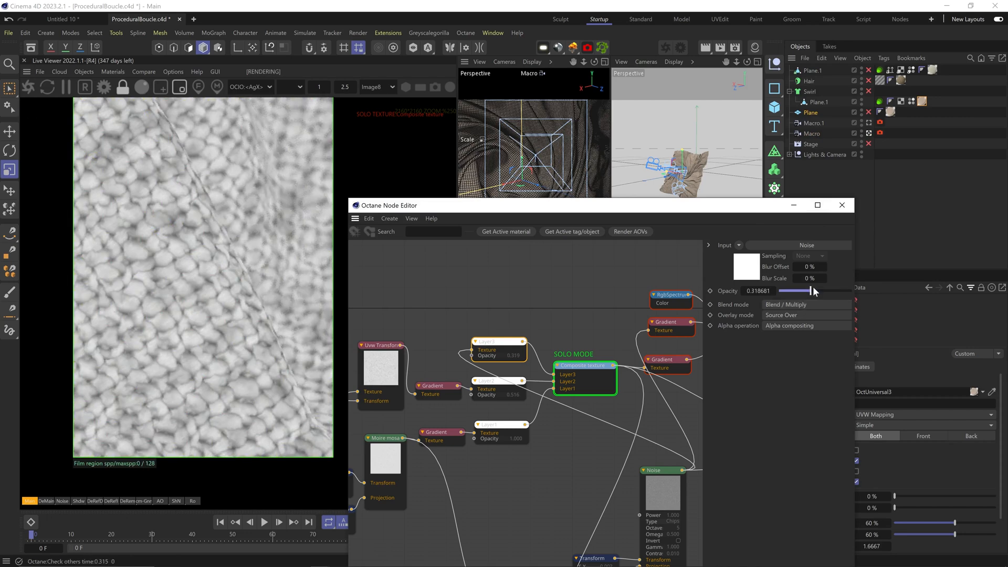
{"action": "right_click", "coordinate": [593, 375]}
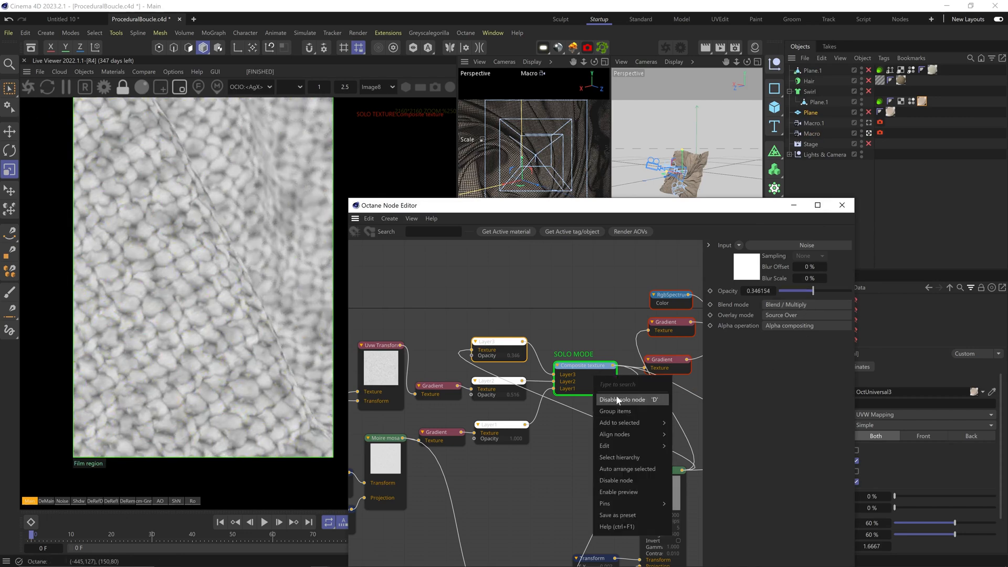
{"action": "left_click", "coordinate": [614, 395]}
Set the fabric material tag's Length U and Length V to 45%
{"action": "scroll", "coordinate": [239, 276], "scroll_direction": "down", "scroll_amount": 6}
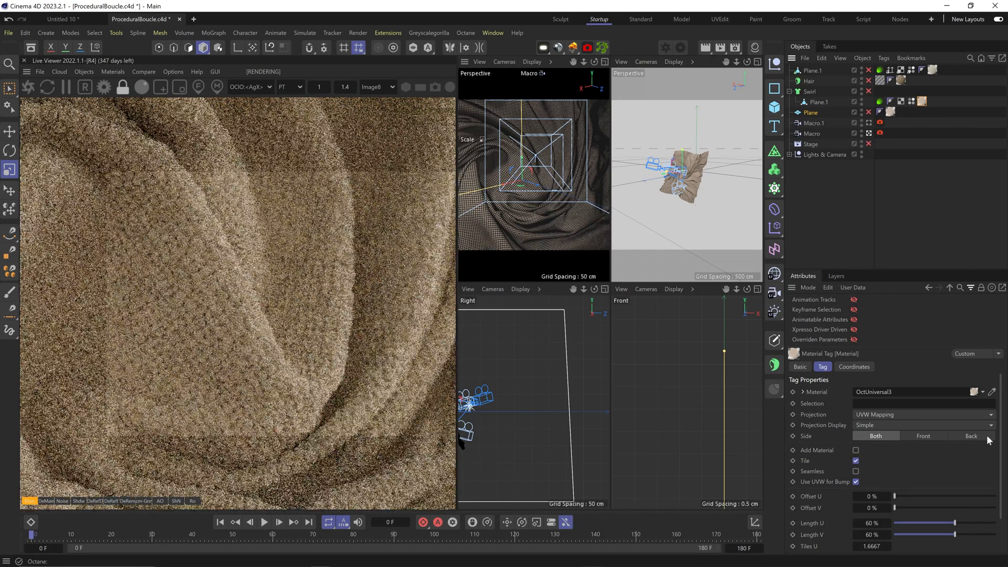
{"action": "type", "text": "45"}
{"action": "key", "text": "Tab"}
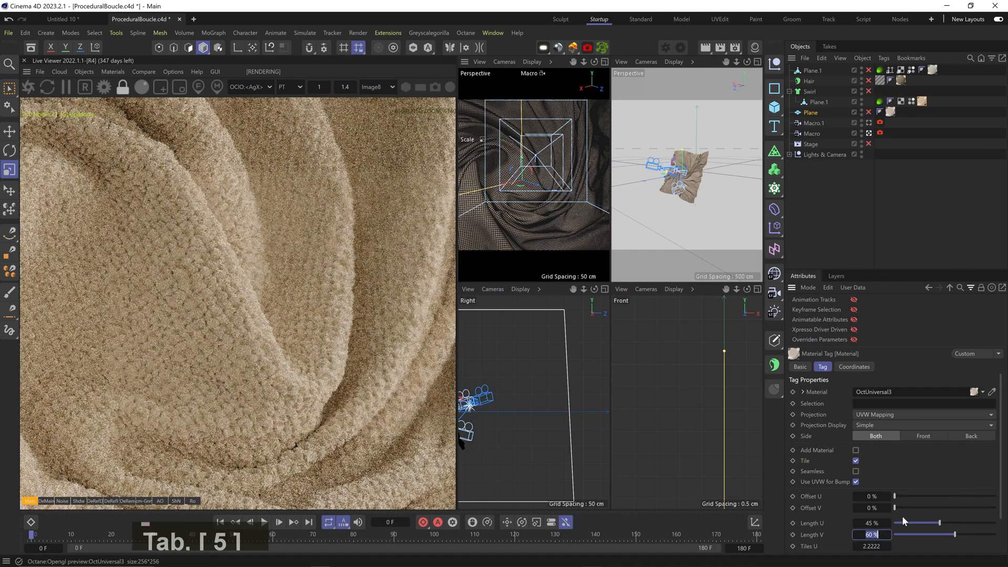
{"action": "type", "text": "45"}
{"action": "key", "text": "Return"}
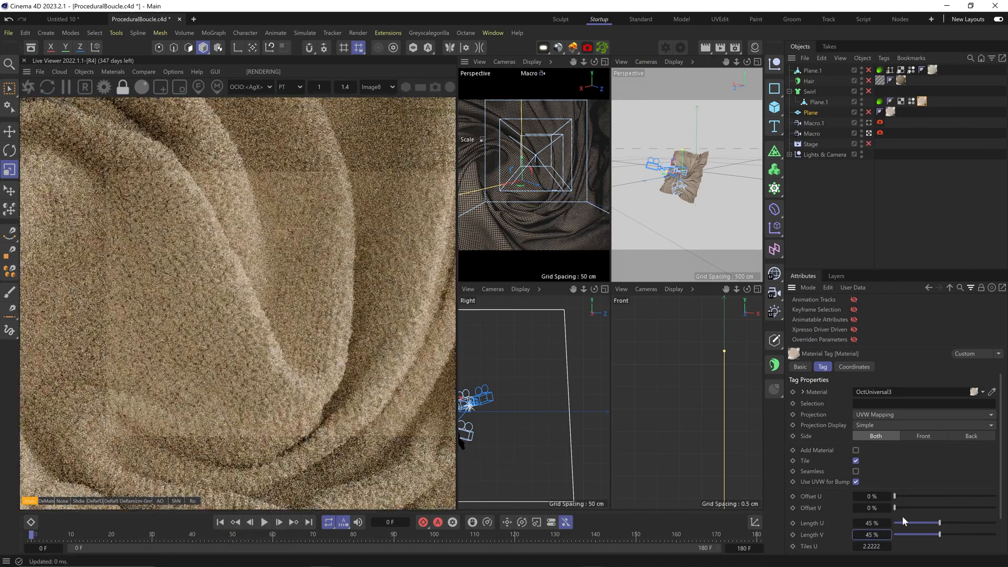
Add a Hair object to the Plane.1 mesh under Swirl and place it just above Swirl in the hierarchy
{"action": "left_click", "coordinate": [814, 101]}
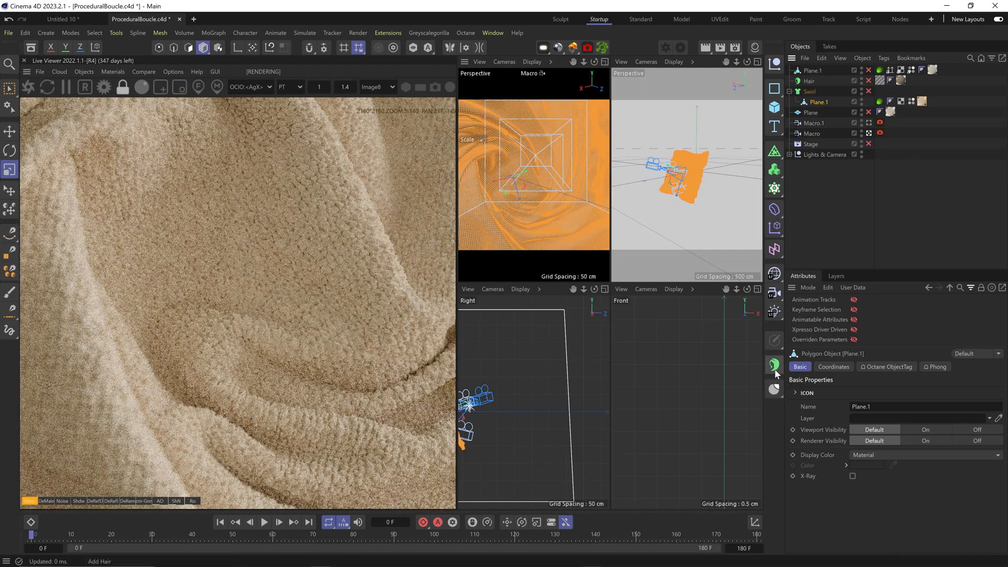
{"action": "left_click", "coordinate": [774, 366]}
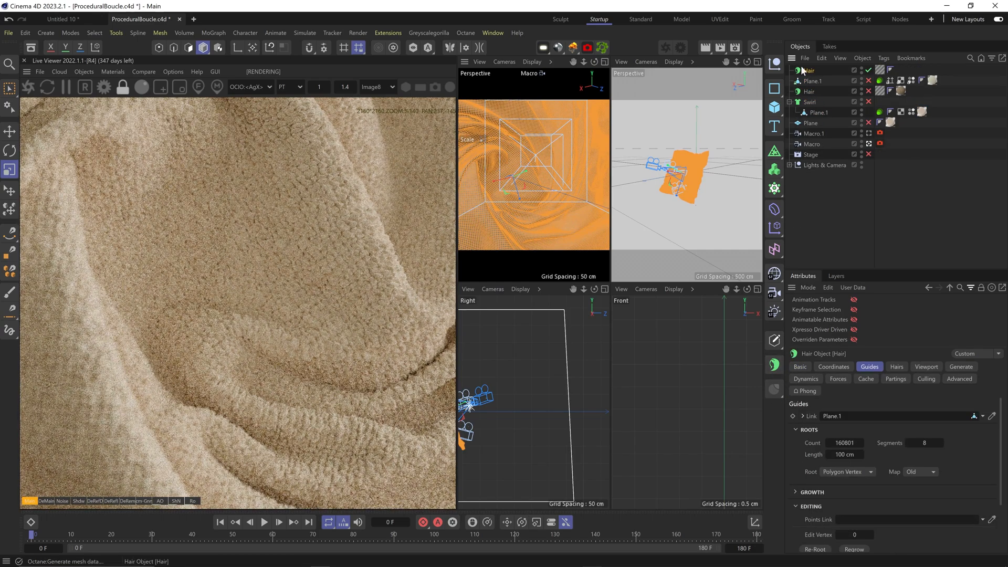
{"action": "left_click_drag", "start_coordinate": [806, 107], "coordinate": [808, 96]}
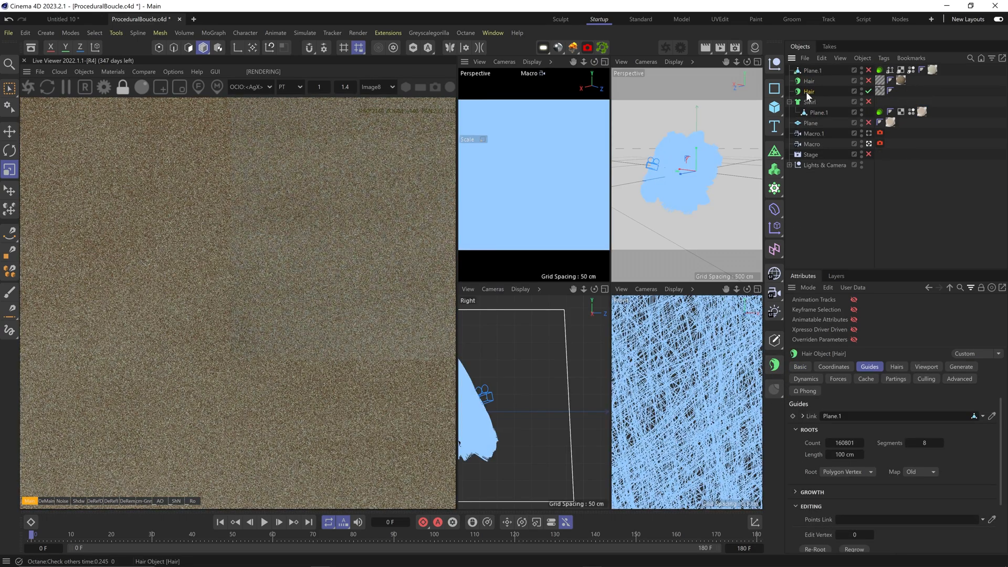
Set the new Hair object's guide length to 2 cm, root the guides by Polygon Area and regrow them
{"action": "double_click", "coordinate": [846, 455]}
{"action": "type", "text": "2"}
{"action": "key", "text": "Return"}
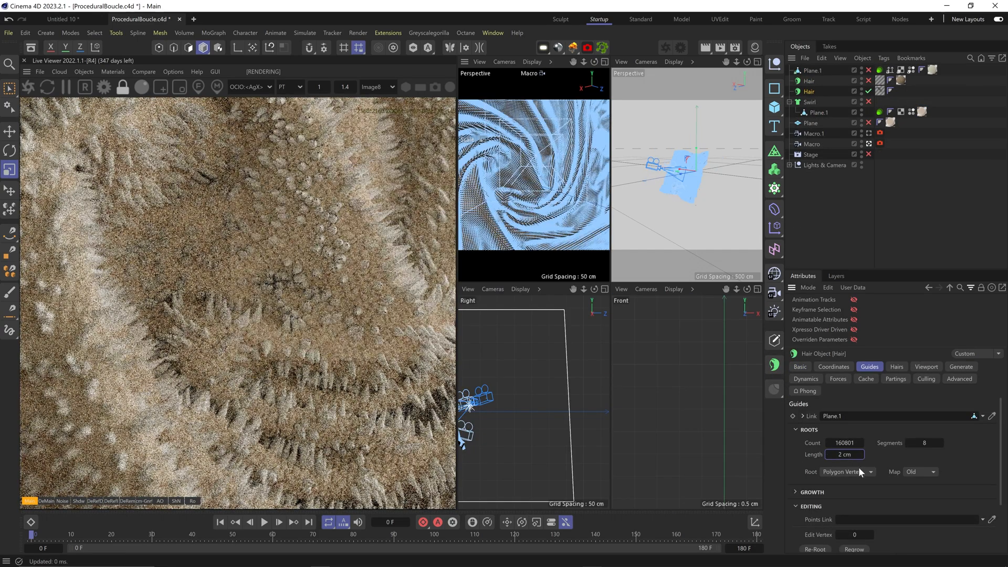
{"action": "left_click", "coordinate": [859, 471]}
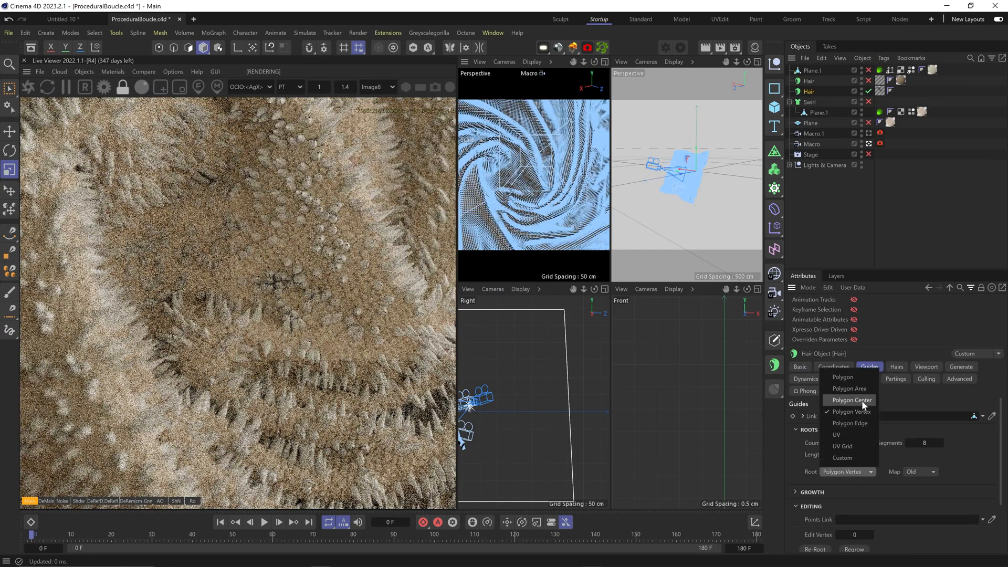
{"action": "left_click", "coordinate": [861, 389]}
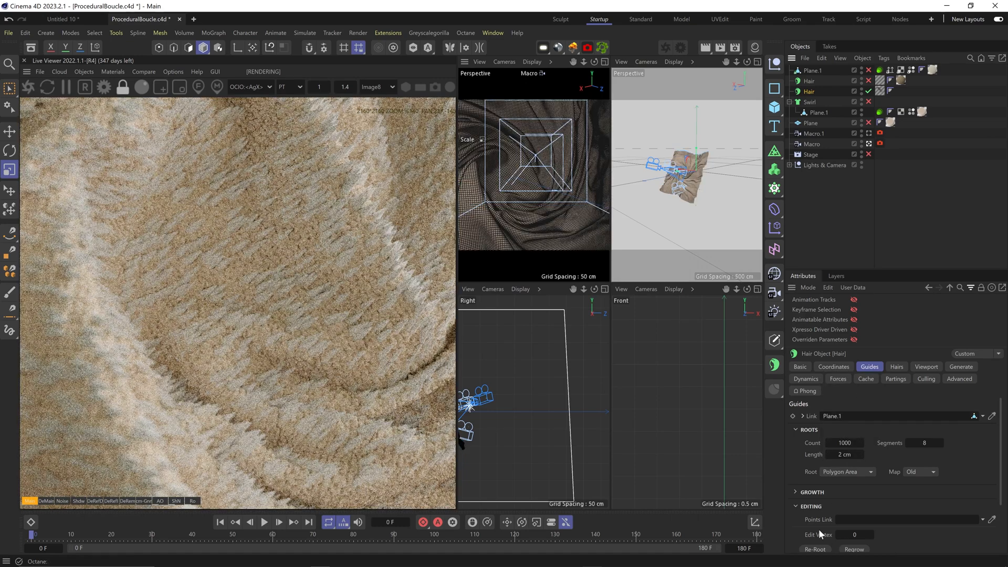
{"action": "scroll", "coordinate": [820, 527], "scroll_direction": "down", "scroll_amount": 3}
{"action": "left_click", "coordinate": [862, 480]}
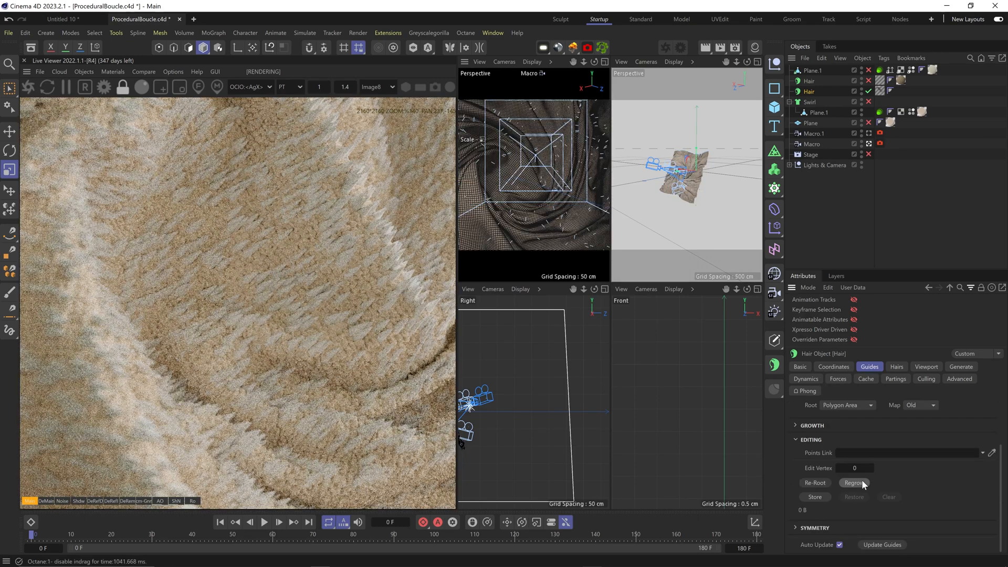
Set the Hair Mat root thickness to 0.01 cm, lower the tip end of its thickness curve, and limit rendering to a fabric close-up
{"action": "left_click", "coordinate": [889, 90]}
{"action": "left_click", "coordinate": [889, 366]}
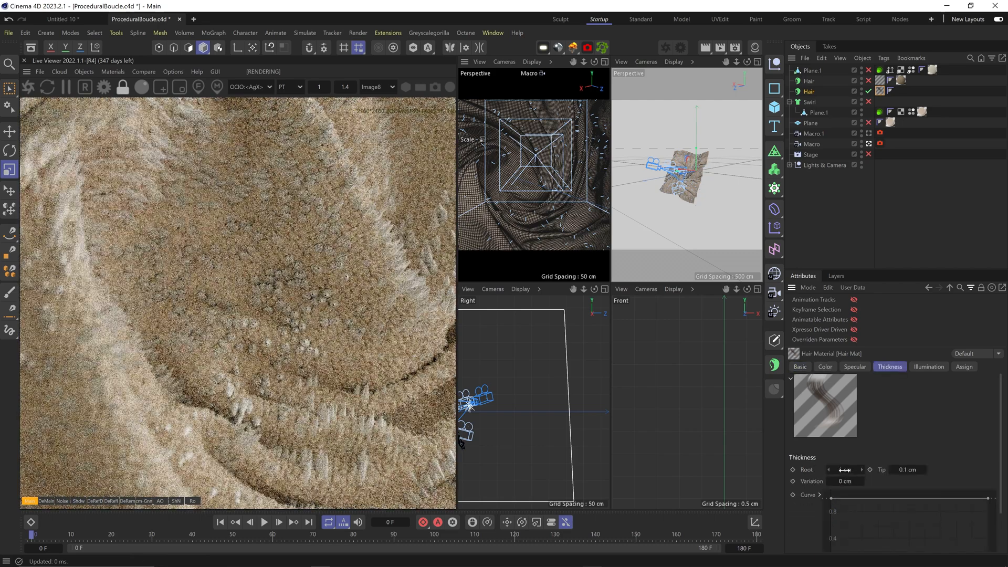
{"action": "left_click_drag", "start_coordinate": [70, 224], "coordinate": [231, 466]}
{"action": "scroll", "coordinate": [261, 440], "scroll_direction": "up", "scroll_amount": 7}
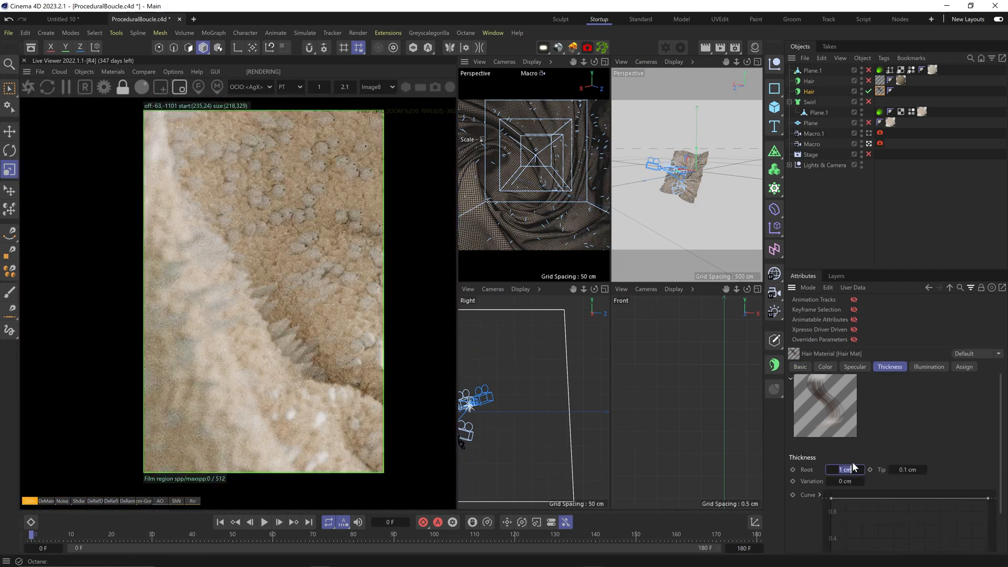
{"action": "key", "text": "Return"}
{"action": "left_click_drag", "start_coordinate": [990, 514], "coordinate": [989, 519]}
Enable Curl and Kink in the Hair Mat and set Curl to 35°
{"action": "left_click", "coordinate": [803, 367]}
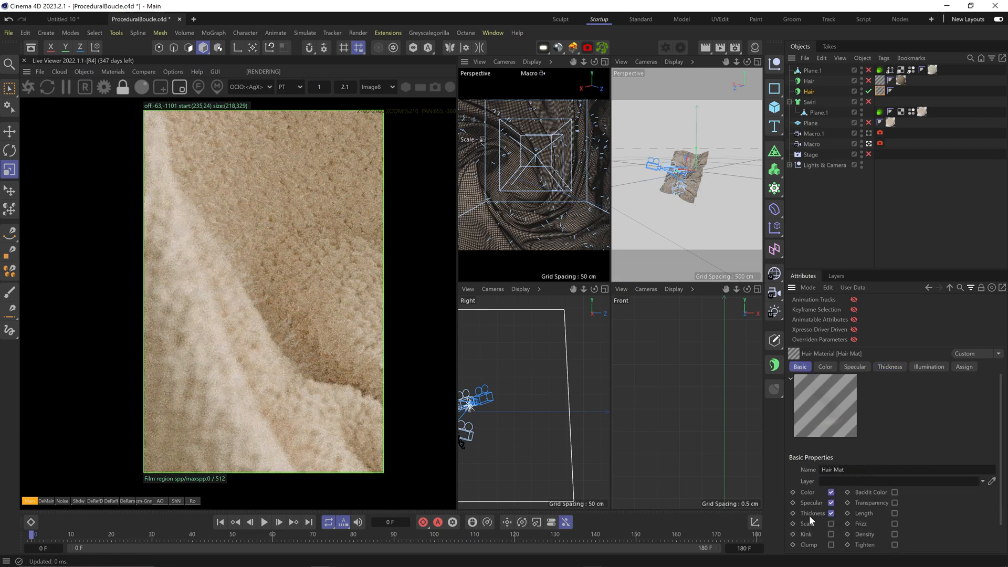
{"action": "scroll", "coordinate": [814, 512], "scroll_direction": "down", "scroll_amount": 1}
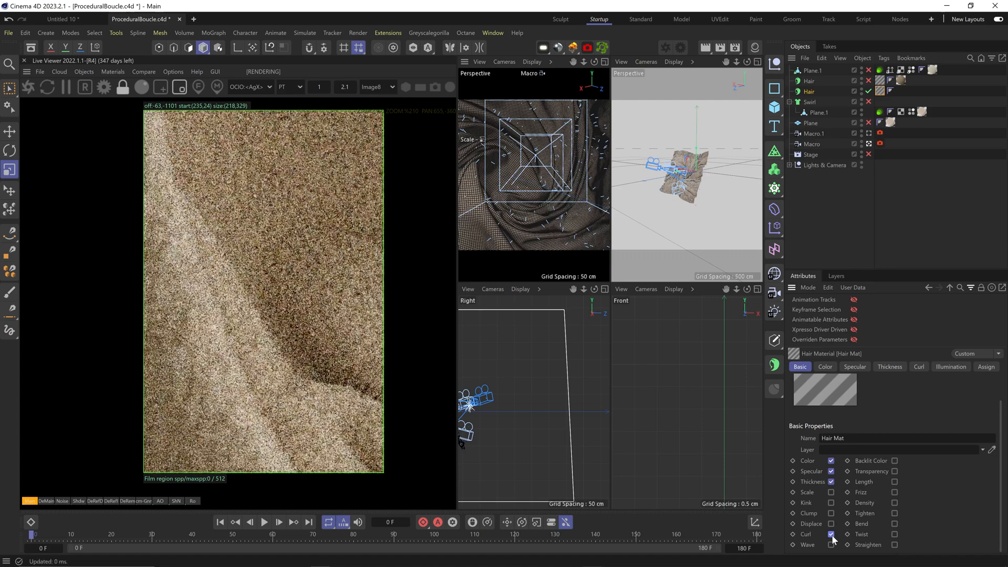
{"action": "scroll", "coordinate": [214, 243], "scroll_direction": "up", "scroll_amount": 4}
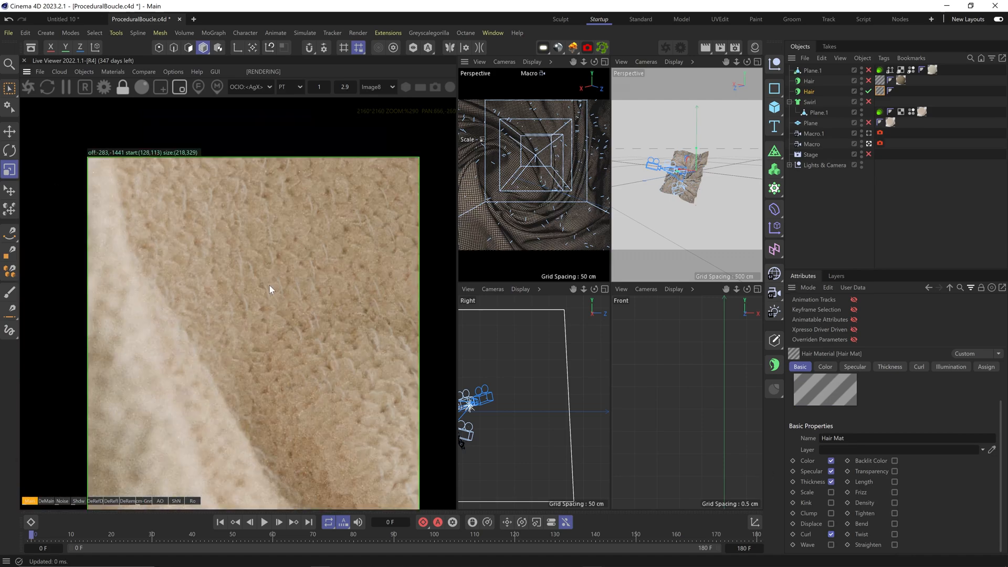
{"action": "scroll", "coordinate": [300, 240], "scroll_direction": "up", "scroll_amount": 3}
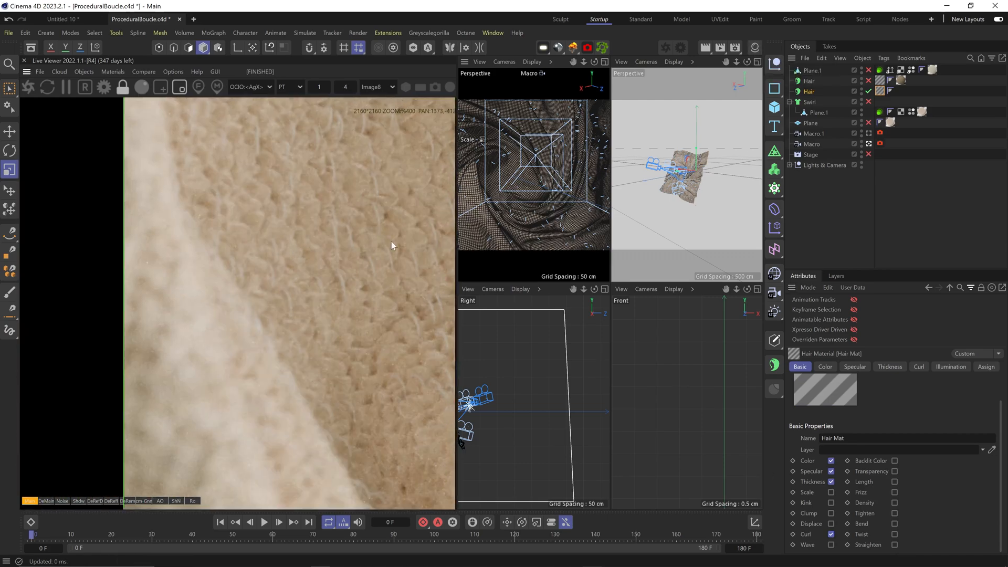
{"action": "left_click", "coordinate": [918, 366]}
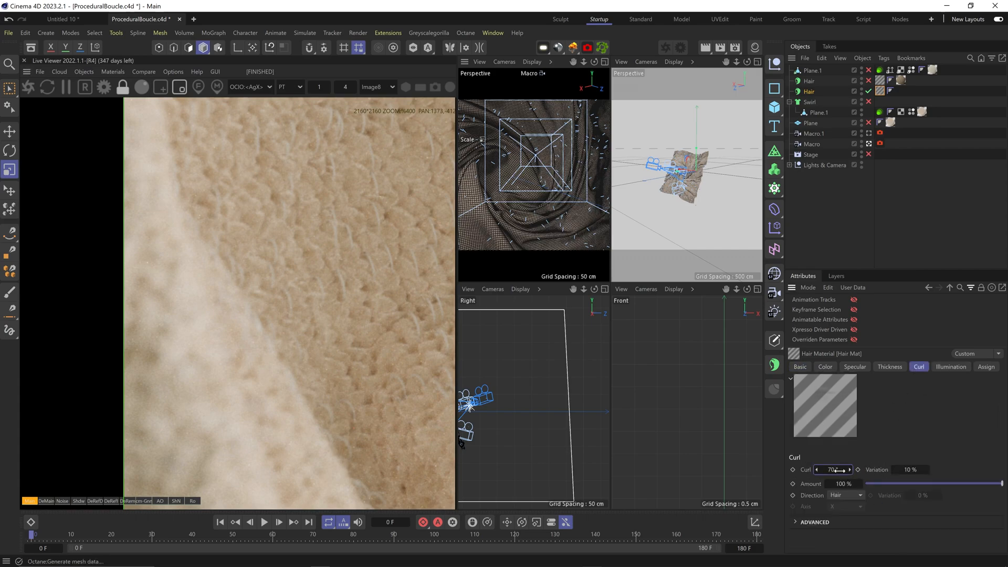
{"action": "type", "text": "35"}
{"action": "key", "text": "Return"}
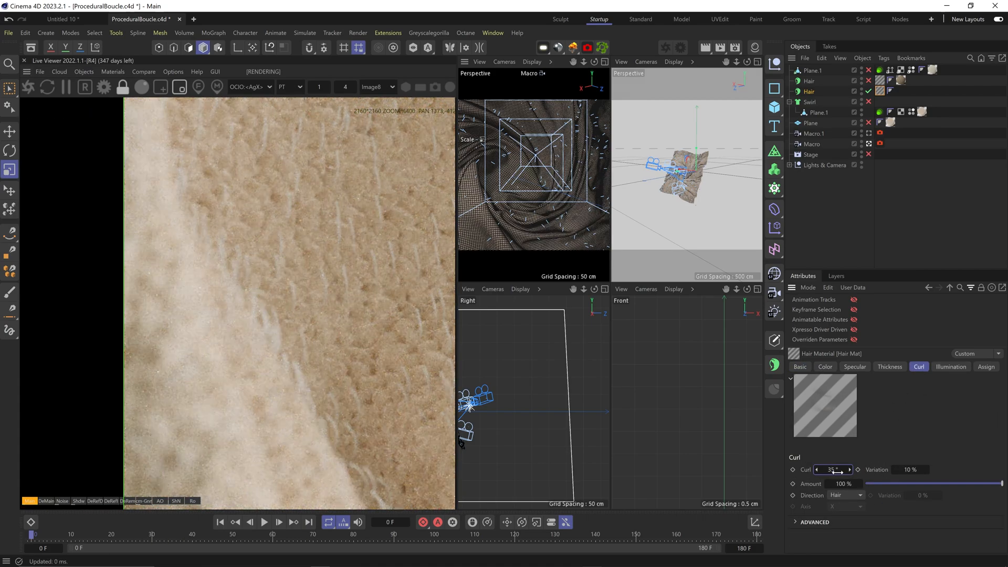
{"action": "left_click", "coordinate": [800, 366]}
{"action": "left_click", "coordinate": [830, 532]}
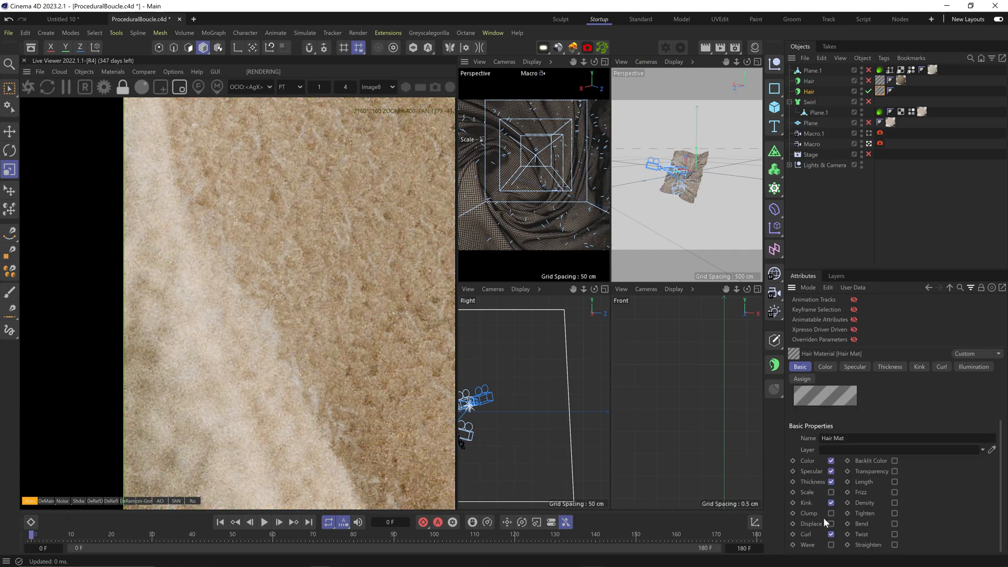
Create an Octane hair material and assign it to the active Hair object
{"action": "left_click", "coordinate": [114, 71]}
{"action": "mouse_move", "coordinate": [179, 123]}
{"action": "left_click", "coordinate": [236, 184]}
Set the Octane hair material's albedo to a light gray of about 0.786 and check the fibers on the fabric
{"action": "left_click", "coordinate": [902, 92]}
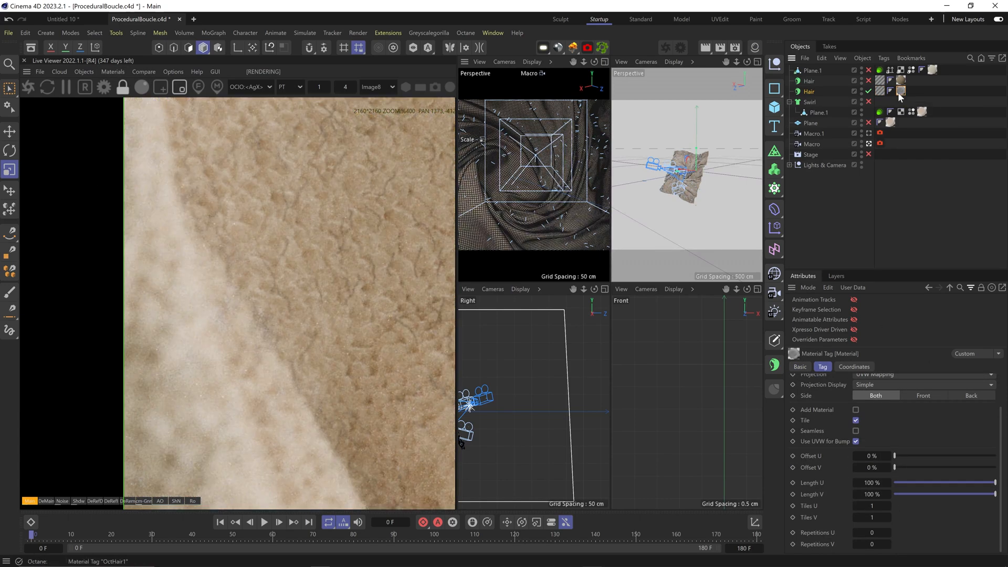
{"action": "double_click", "coordinate": [899, 91]}
{"action": "left_click", "coordinate": [857, 367]}
{"action": "left_click", "coordinate": [821, 482]}
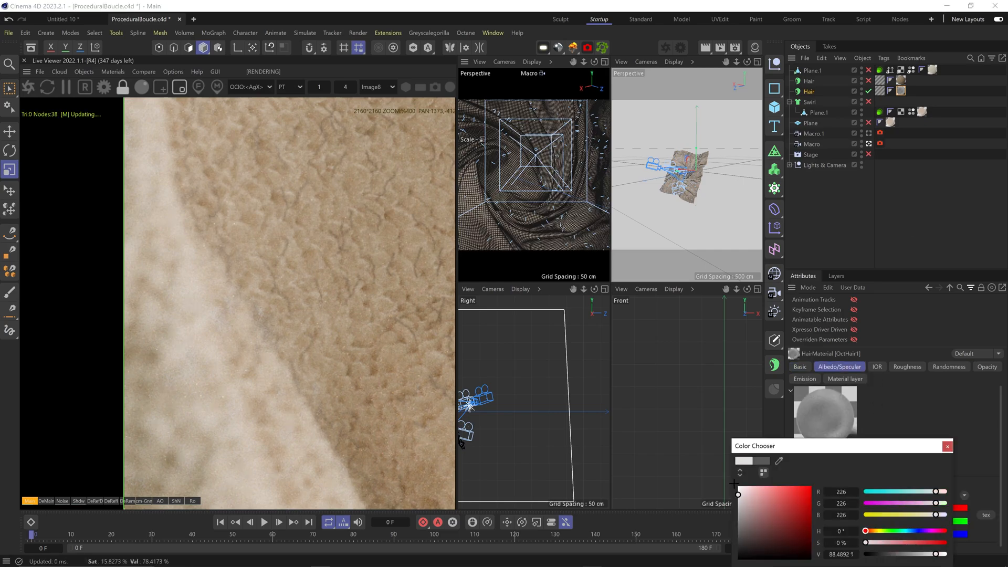
{"action": "left_click", "coordinate": [947, 445]}
{"action": "scroll", "coordinate": [266, 356], "scroll_direction": "down", "scroll_amount": 2}
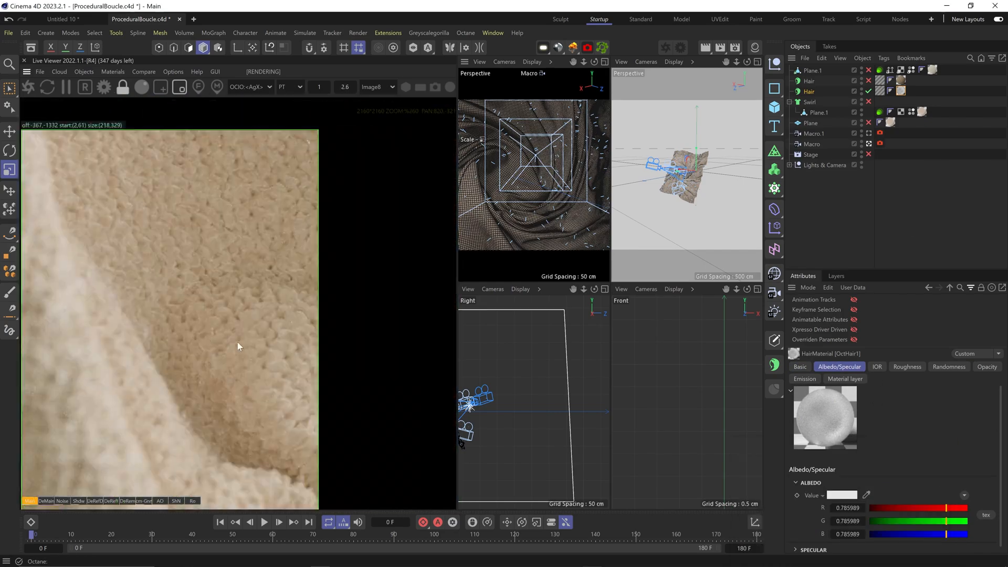
{"action": "scroll", "coordinate": [292, 328], "scroll_direction": "up", "scroll_amount": 3}
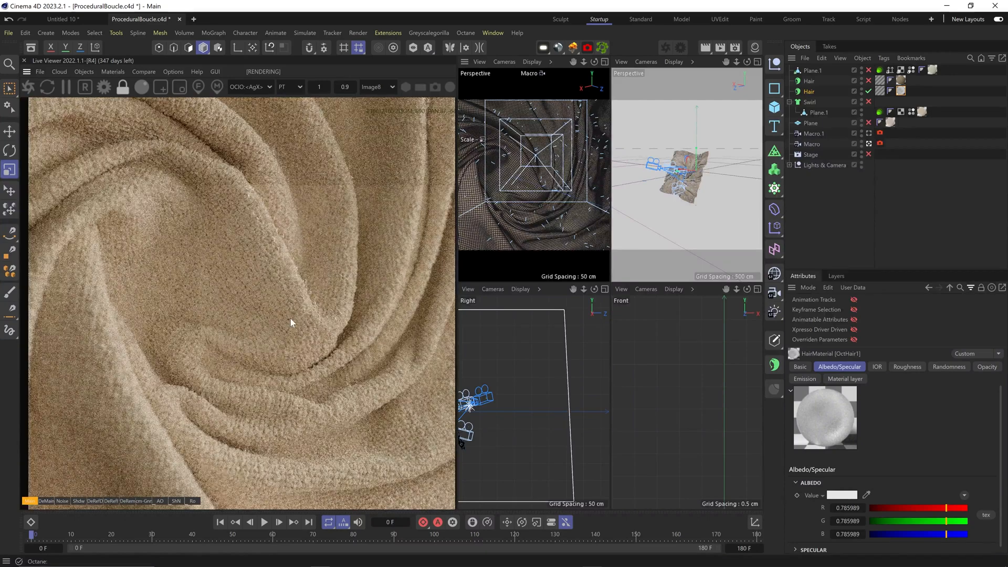
{"action": "scroll", "coordinate": [374, 318], "scroll_direction": "up", "scroll_amount": 3}
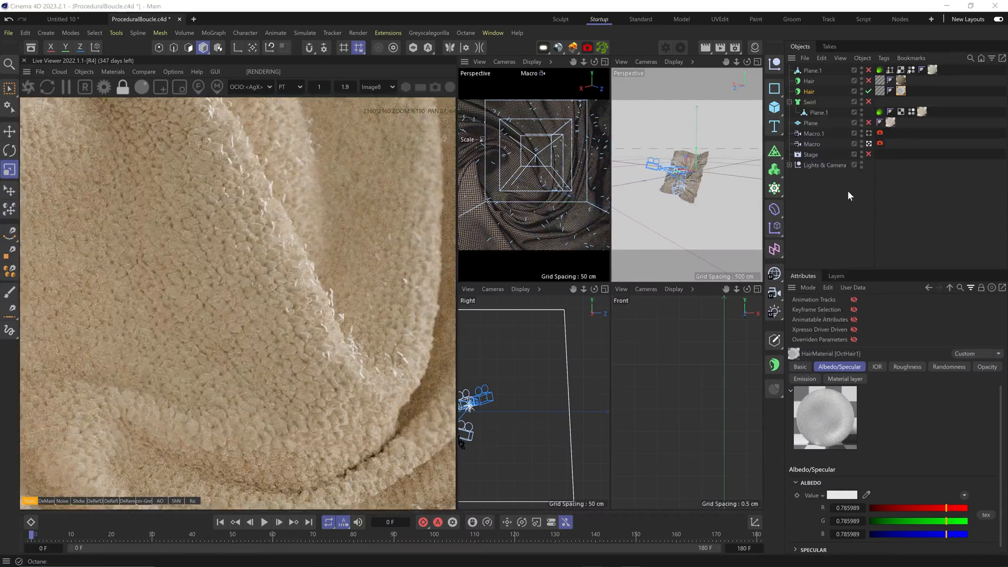
Load a Noise as the Hair Mat's thickness texture and limit the render to a region around a fold
{"action": "left_click", "coordinate": [880, 92]}
{"action": "double_click", "coordinate": [880, 92]}
{"action": "left_click", "coordinate": [886, 366]}
{"action": "scroll", "coordinate": [882, 429], "scroll_direction": "down", "scroll_amount": 2}
{"action": "left_click", "coordinate": [827, 546]}
{"action": "left_click", "coordinate": [833, 376]}
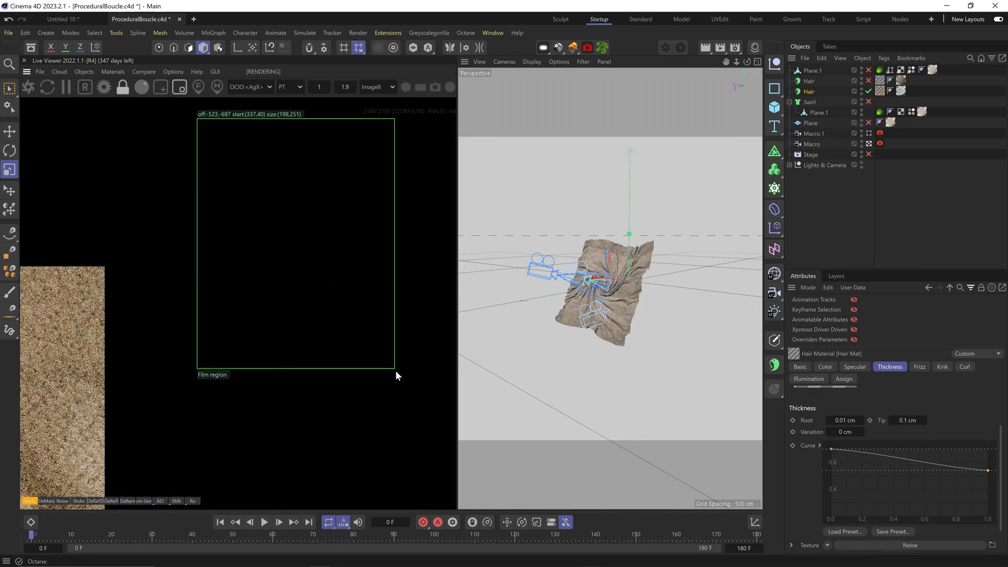
{"action": "left_click_drag", "start_coordinate": [396, 371], "coordinate": [396, 372]}
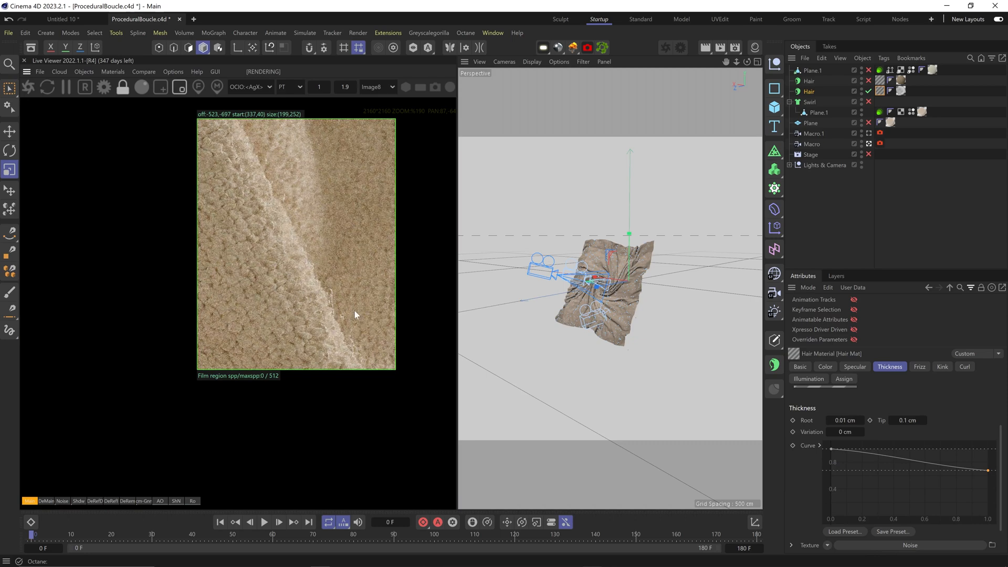
Tint the Octane hair material's albedo warm beige, about RGB 0.758, 0.683, 0.555
{"action": "left_click", "coordinate": [901, 90]}
{"action": "left_click", "coordinate": [842, 494]}
{"action": "left_click", "coordinate": [874, 530]}
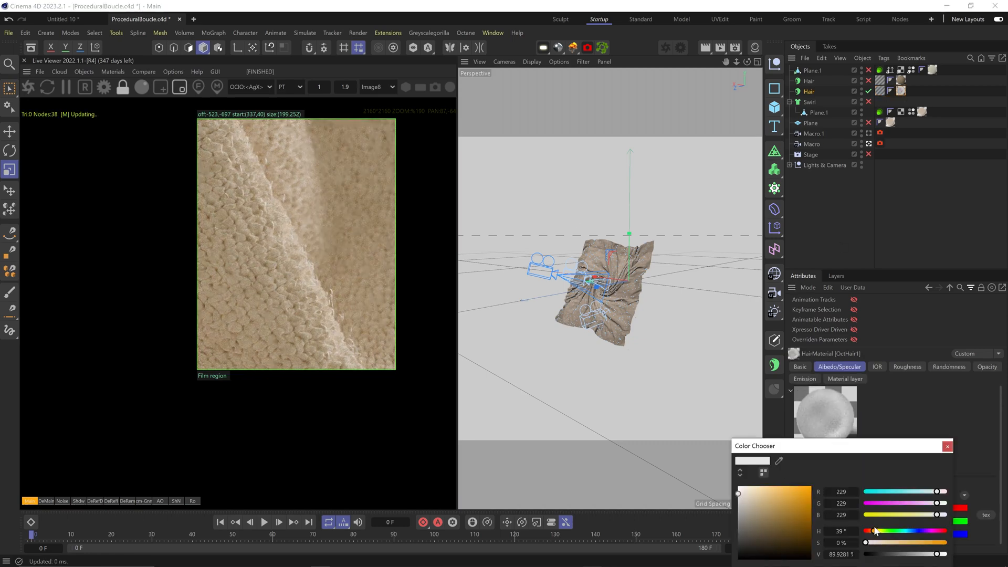
{"action": "left_click", "coordinate": [747, 494]}
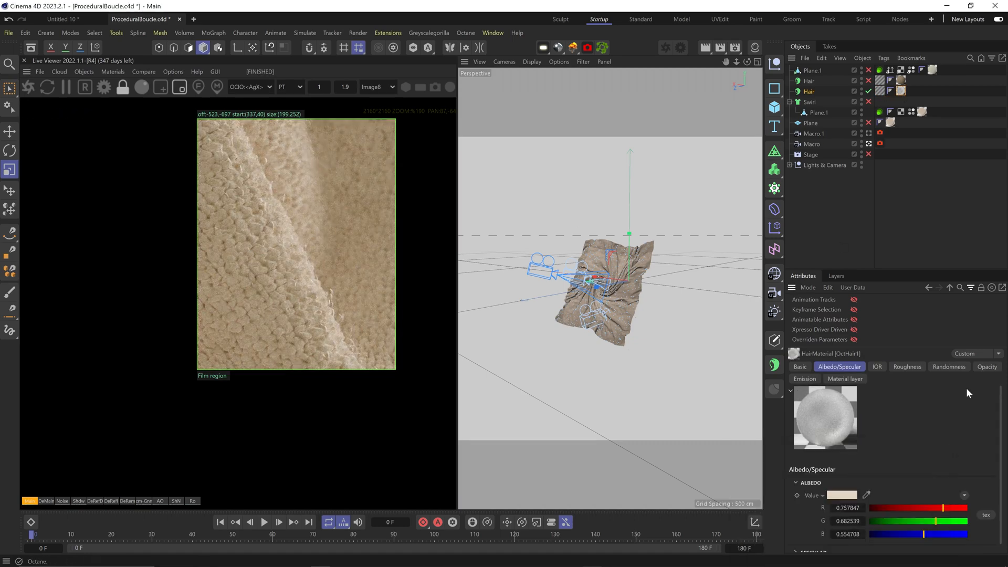
Set the active Hair object's hair count to 80000
{"action": "left_click", "coordinate": [830, 91]}
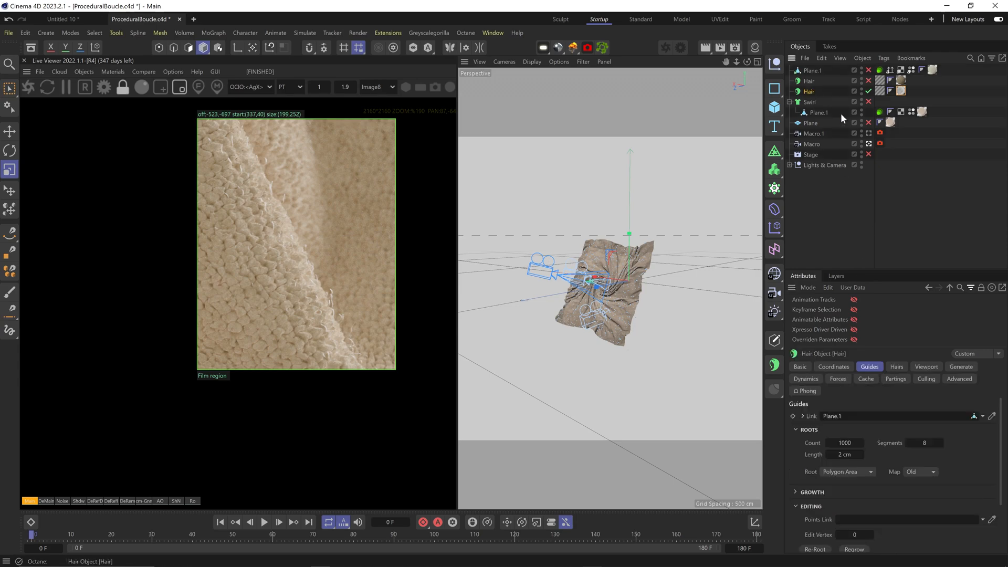
{"action": "left_click", "coordinate": [897, 366]}
{"action": "type", "text": "8"}
{"action": "key", "text": "Return"}
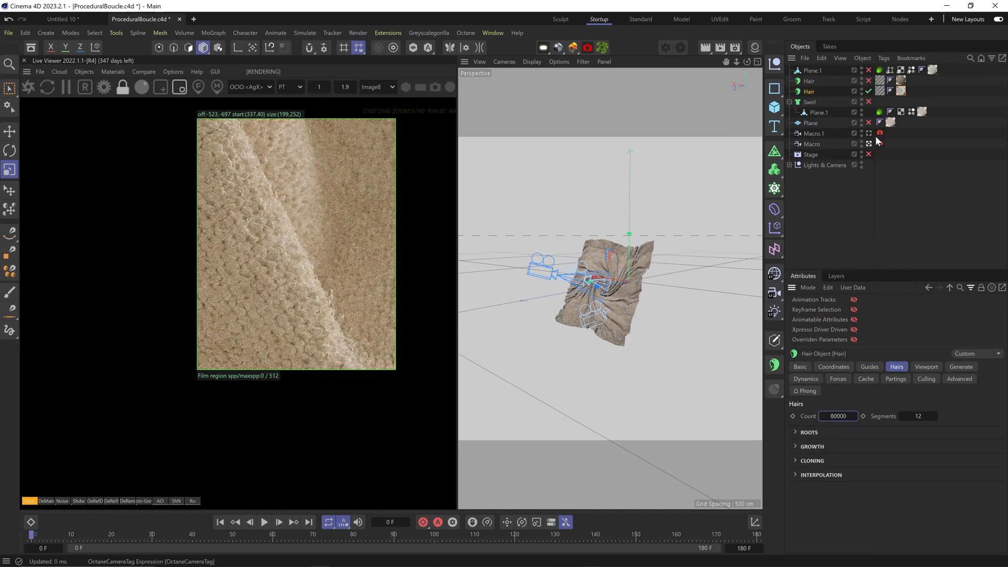
Set the Hair Mat's root and tip thickness to 0.08 cm and lower the root end of the thickness curve
{"action": "double_click", "coordinate": [880, 91]}
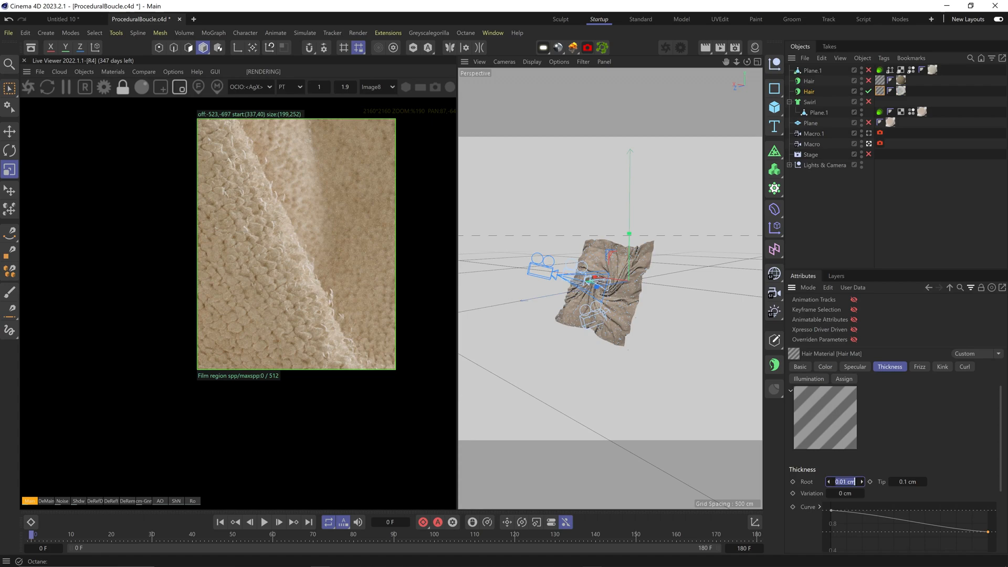
{"action": "type", "text": ".08"}
{"action": "key", "text": "Return"}
{"action": "left_click_drag", "start_coordinate": [829, 512], "coordinate": [829, 525]}
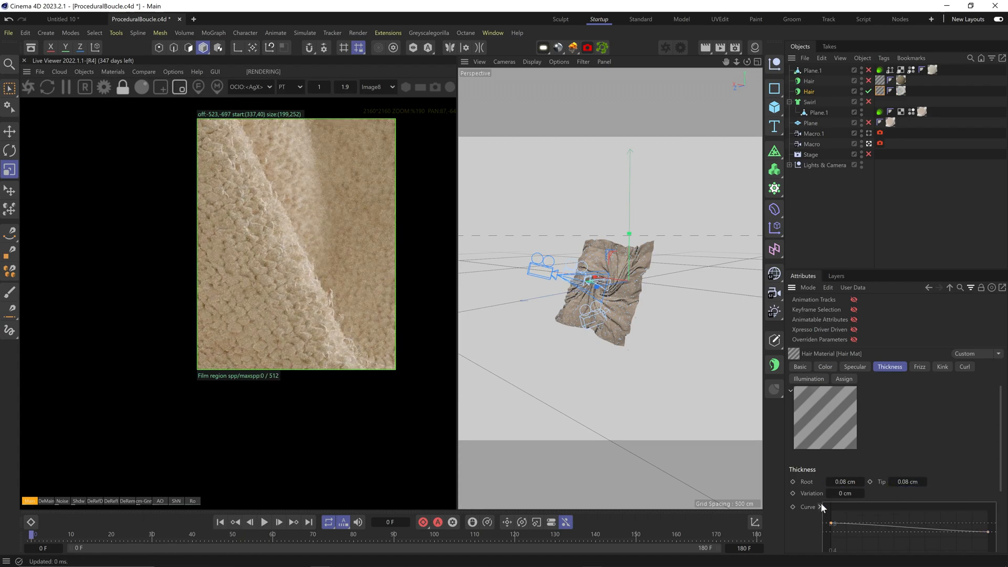
Reduce the Hair Mat's root and tip thickness to 0.04 cm
{"action": "type", "text": ".04"}
{"action": "key", "text": "Tab"}
{"action": "type", "text": ".04"}
{"action": "key", "text": "Return"}
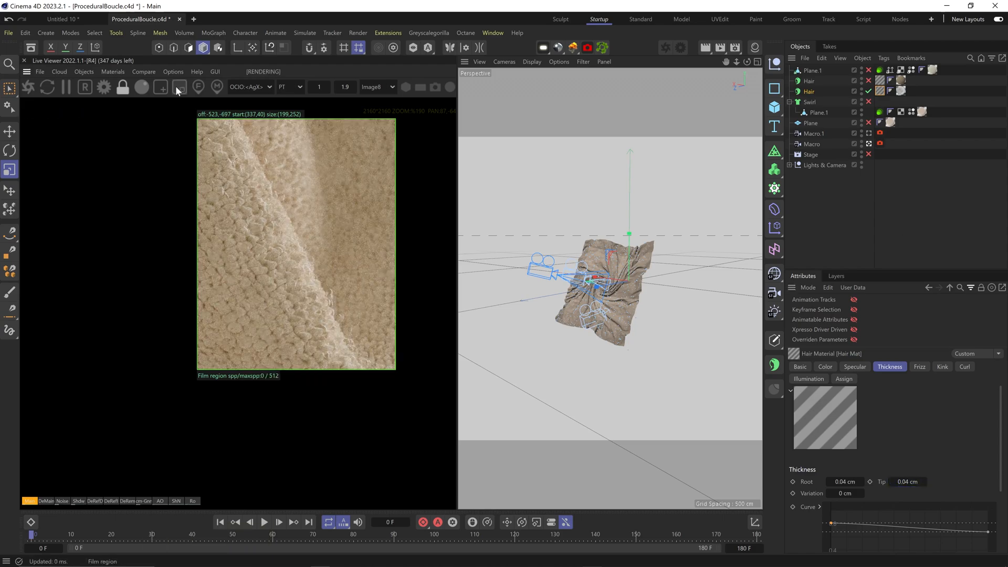
Turn off the film region render and review the whole swirled fabric
{"action": "left_click", "coordinate": [180, 87]}
{"action": "scroll", "coordinate": [280, 326], "scroll_direction": "down", "scroll_amount": 10}
{"action": "scroll", "coordinate": [284, 327], "scroll_direction": "down", "scroll_amount": 2}
{"action": "scroll", "coordinate": [285, 328], "scroll_direction": "up", "scroll_amount": 2}
{"action": "middle_click_drag", "start_coordinate": [350, 332], "coordinate": [306, 327]}
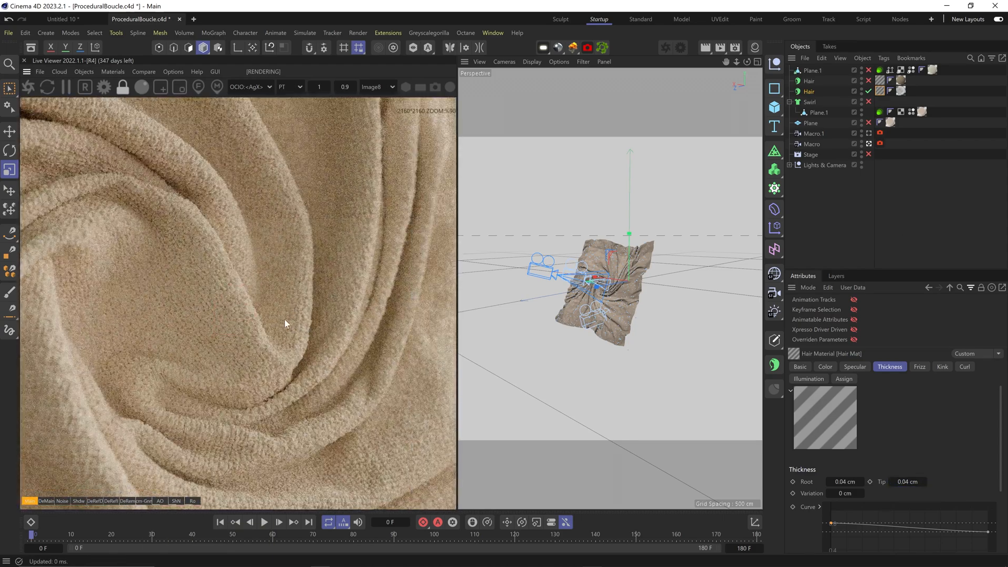
Switch to the Macro.1 camera and set the fabric material's displacement height to 0.8 cm
{"action": "left_click", "coordinate": [922, 111]}
{"action": "left_click", "coordinate": [811, 390]}
{"action": "left_click", "coordinate": [869, 133]}
{"action": "scroll", "coordinate": [376, 327], "scroll_direction": "down", "scroll_amount": 3}
{"action": "scroll", "coordinate": [375, 332], "scroll_direction": "up", "scroll_amount": 3}
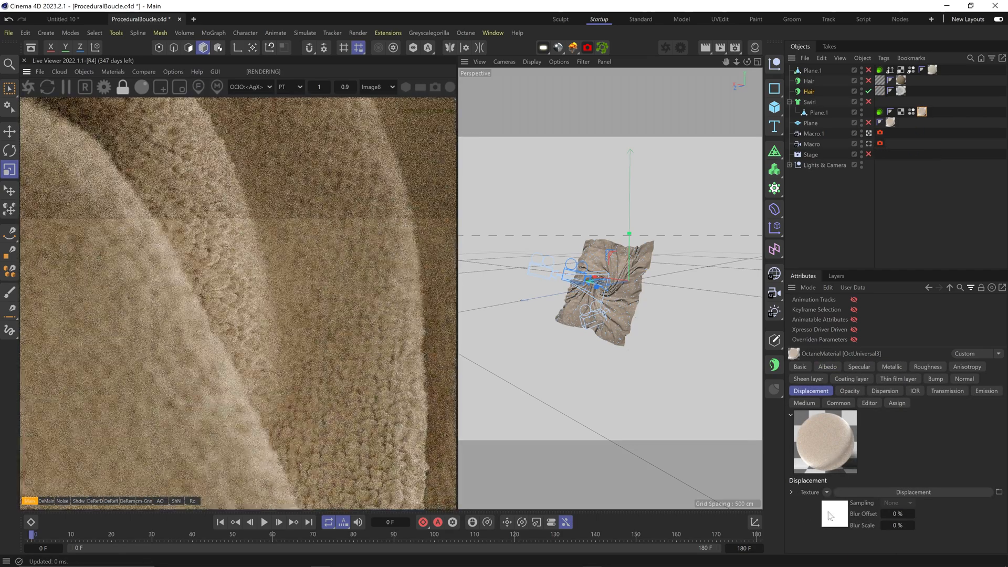
{"action": "left_click", "coordinate": [828, 513]}
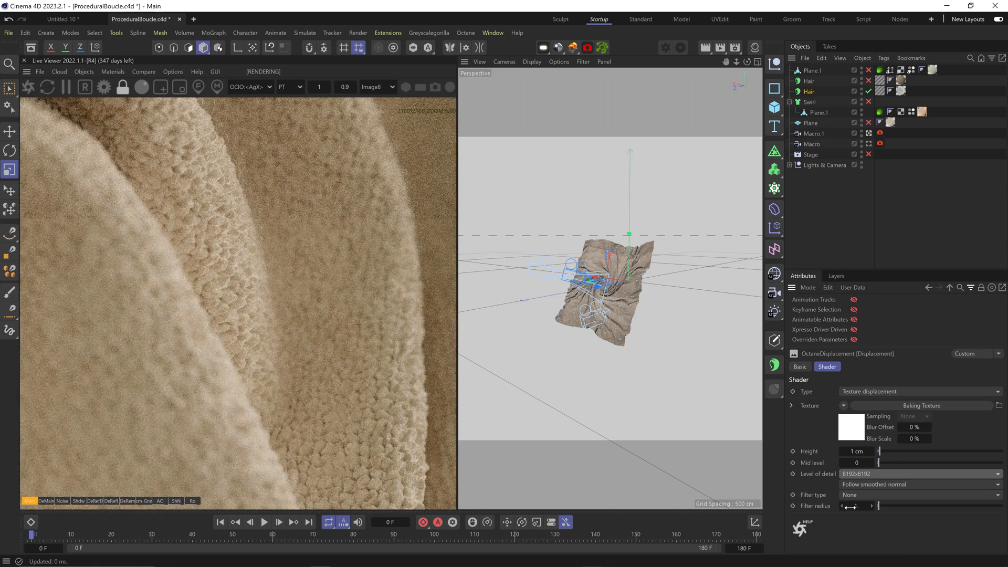
{"action": "double_click", "coordinate": [858, 451]}
{"action": "type", "text": ".8"}
{"action": "key", "text": "Return"}
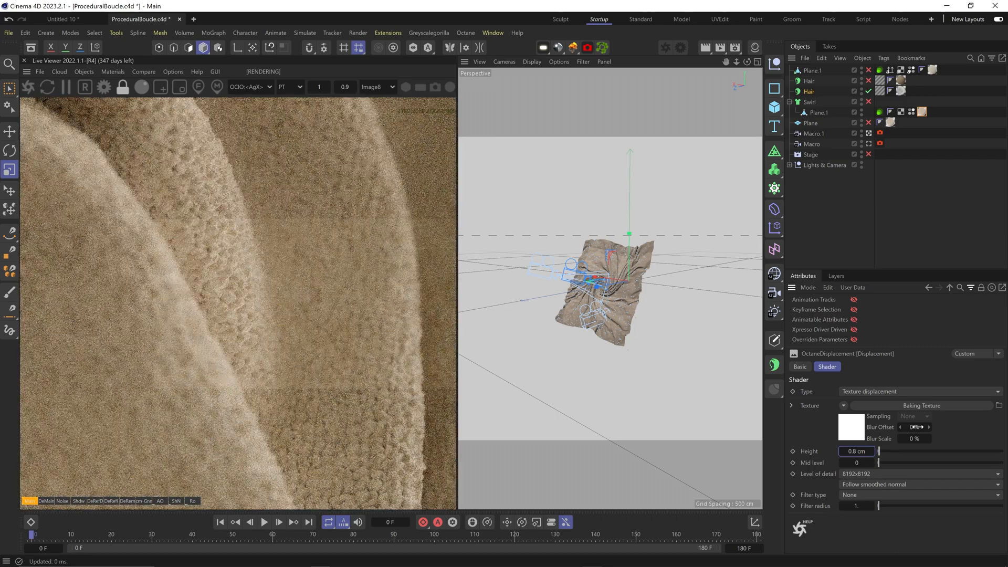
Set the active Hair object's guide length to 1.3 cm and inspect the fibers along the folds
{"action": "scroll", "coordinate": [249, 362], "scroll_direction": "down", "scroll_amount": 5}
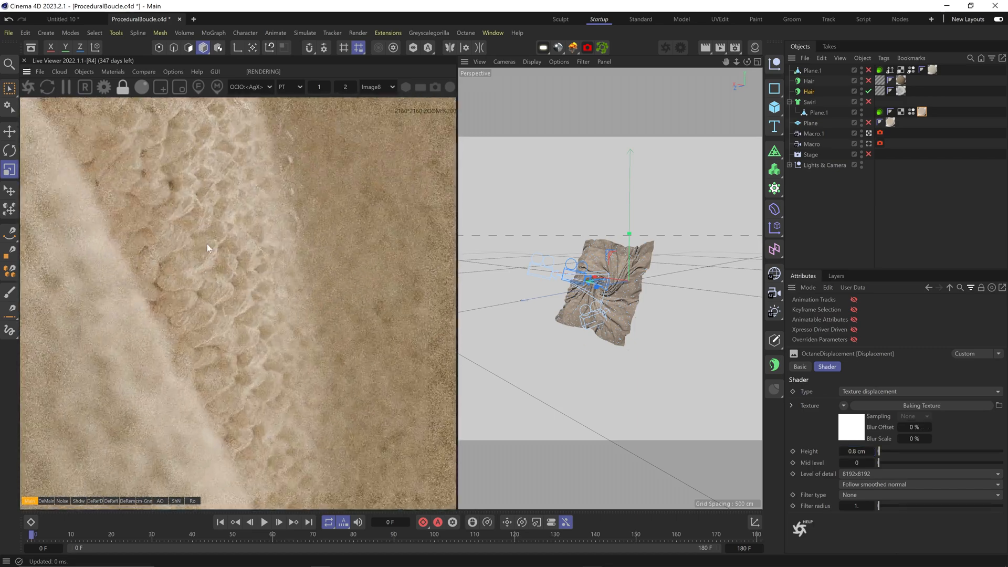
{"action": "left_click", "coordinate": [809, 97]}
{"action": "double_click", "coordinate": [845, 454]}
{"action": "type", "text": "1.3"}
{"action": "key", "text": "Return"}
{"action": "left_click_drag", "start_coordinate": [223, 213], "coordinate": [230, 244]}
{"action": "scroll", "coordinate": [230, 249], "scroll_direction": "up", "scroll_amount": 5}
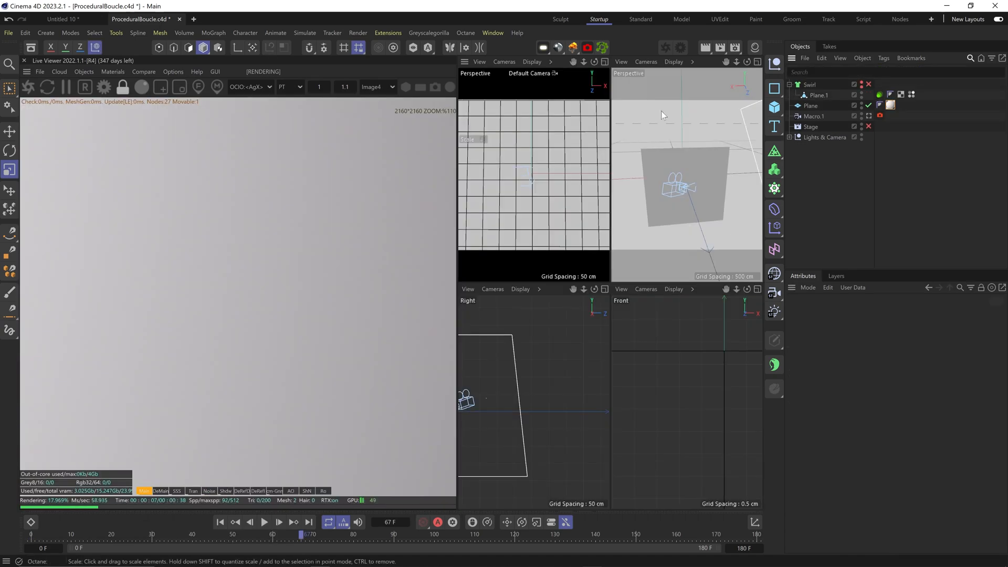
Set the BRDF model of the flat Plane's universal material to GGX (energy preserving) and open the material in the node editor
{"action": "right_click", "coordinate": [198, 291]}
{"action": "left_click", "coordinate": [243, 384]}
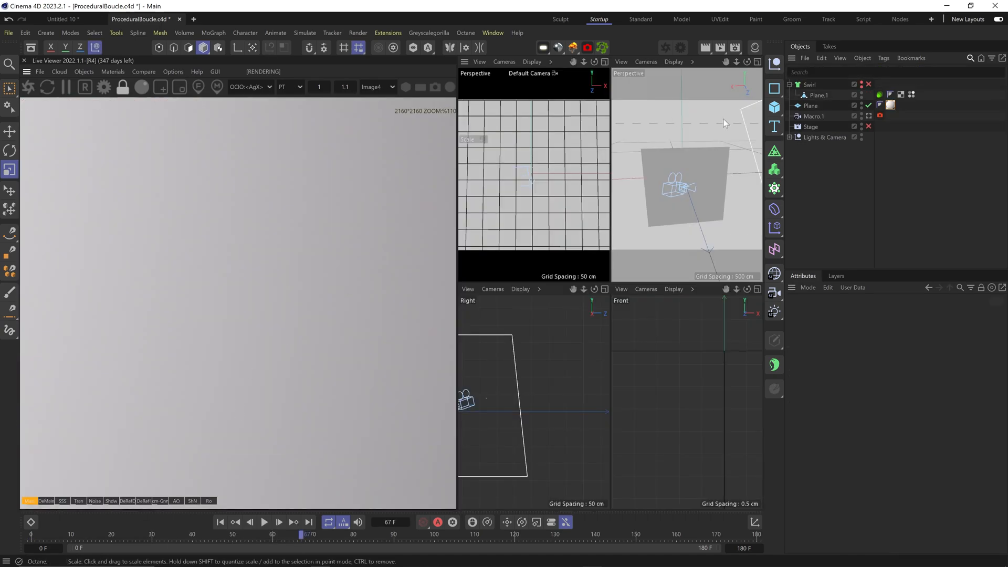
{"action": "double_click", "coordinate": [890, 105]}
{"action": "left_click", "coordinate": [532, 244]}
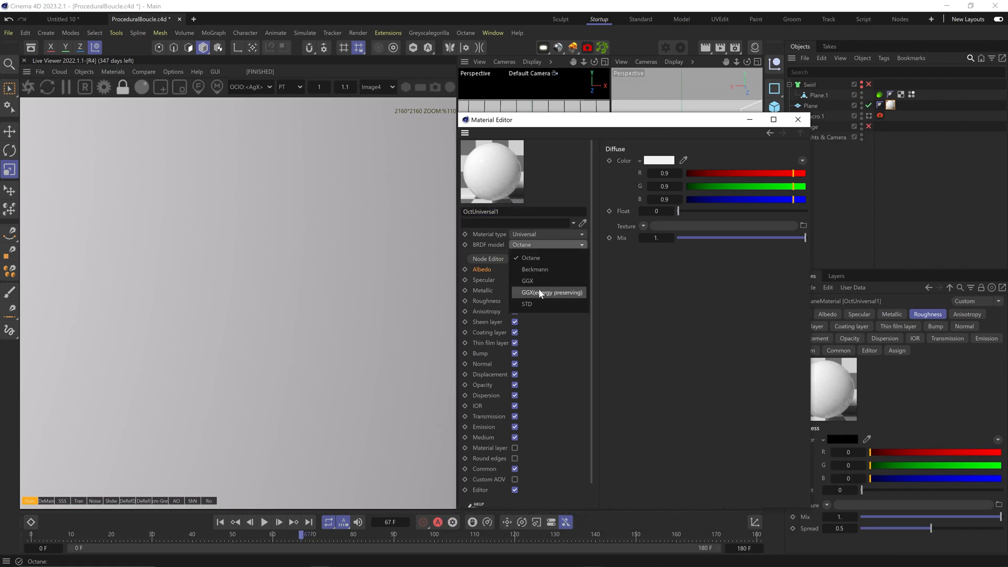
{"action": "left_click", "coordinate": [487, 258]}
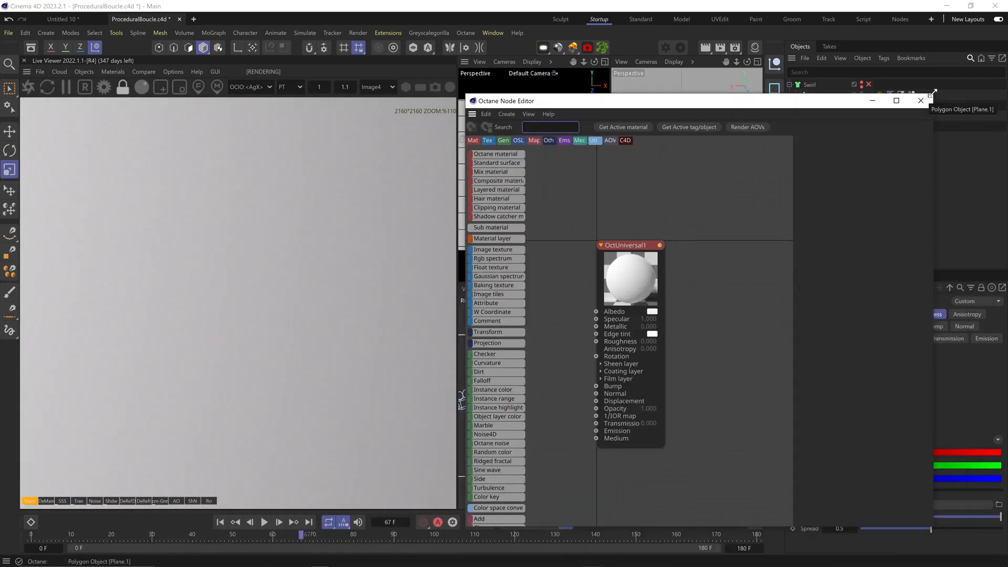
Add a Composite Texture node with four layers and line up its layer nodes beside it
{"action": "scroll", "coordinate": [494, 415], "scroll_direction": "down", "scroll_amount": 5}
{"action": "left_click", "coordinate": [840, 155]}
{"action": "left_click", "coordinate": [840, 155]}
{"action": "left_click", "coordinate": [840, 155]}
{"action": "left_click", "coordinate": [840, 155]}
{"action": "left_click_drag", "start_coordinate": [623, 270], "coordinate": [593, 412]}
{"action": "left_click_drag", "start_coordinate": [604, 399], "coordinate": [550, 352]}
{"action": "scroll", "coordinate": [703, 342], "scroll_direction": "down", "scroll_amount": 1}
{"action": "left_click_drag", "start_coordinate": [692, 292], "coordinate": [674, 293]}
{"action": "middle_click_drag", "start_coordinate": [529, 328], "coordinate": [703, 321]}
{"action": "middle_click_drag", "start_coordinate": [657, 291], "coordinate": [599, 322]}
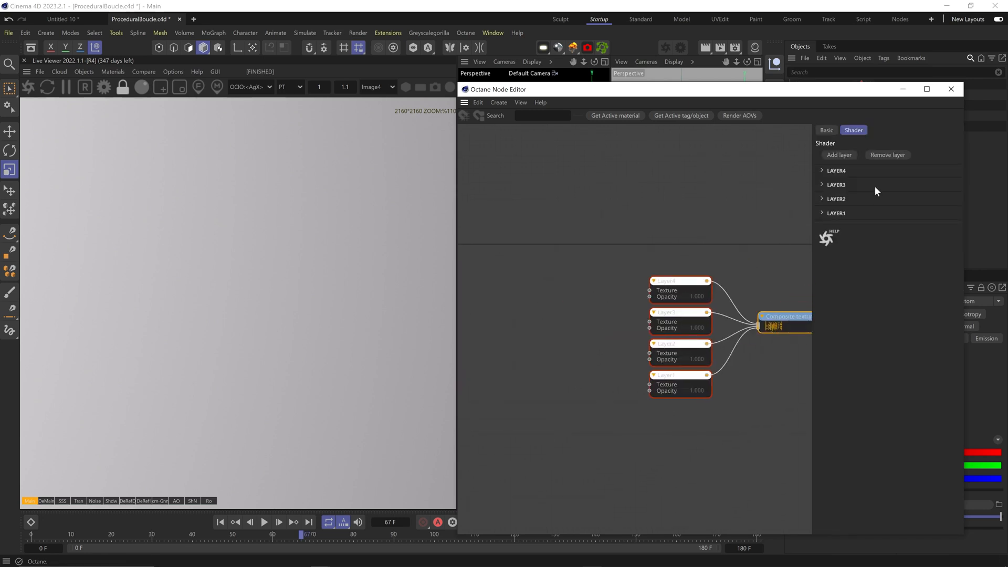
Add a fifth composite layer, align the layer nodes, and disconnect Layer3, Layer4 and Layer5 from the composite texture
{"action": "left_click", "coordinate": [840, 155]}
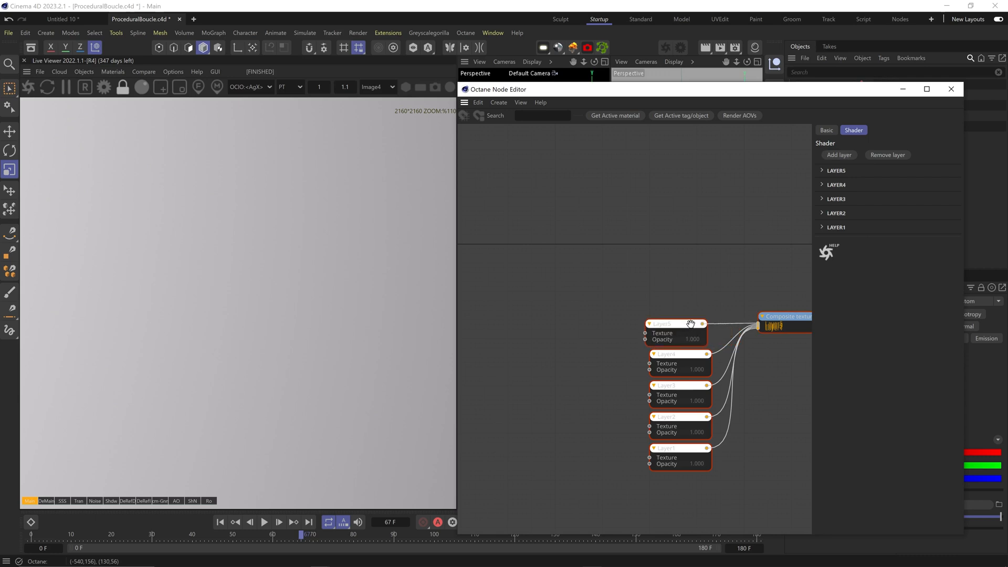
{"action": "left_click_drag", "start_coordinate": [694, 322], "coordinate": [696, 328]}
{"action": "left_click_drag", "start_coordinate": [684, 427], "coordinate": [663, 363]}
{"action": "middle_click_drag", "start_coordinate": [664, 373], "coordinate": [701, 366]}
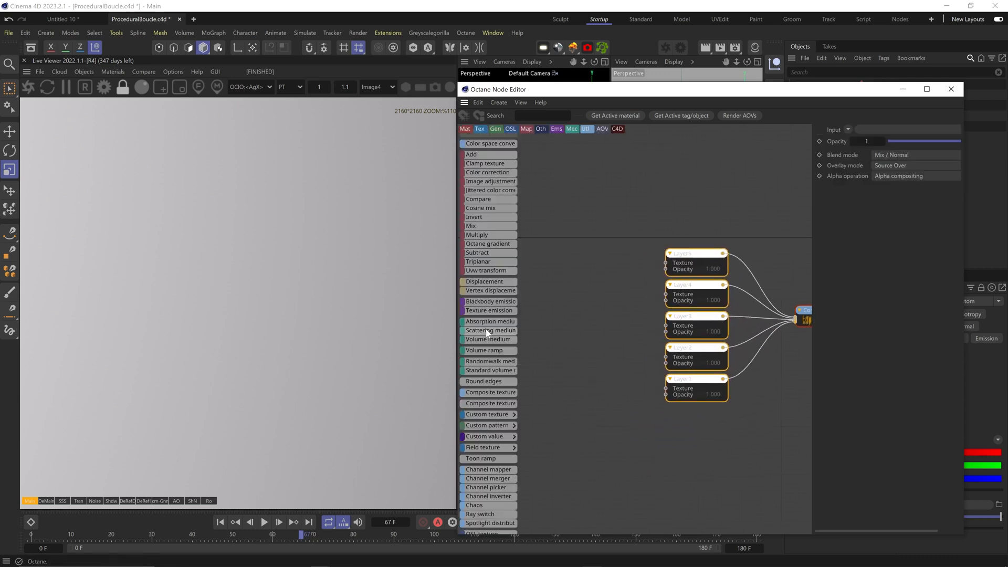
{"action": "double_click", "coordinate": [758, 289]}
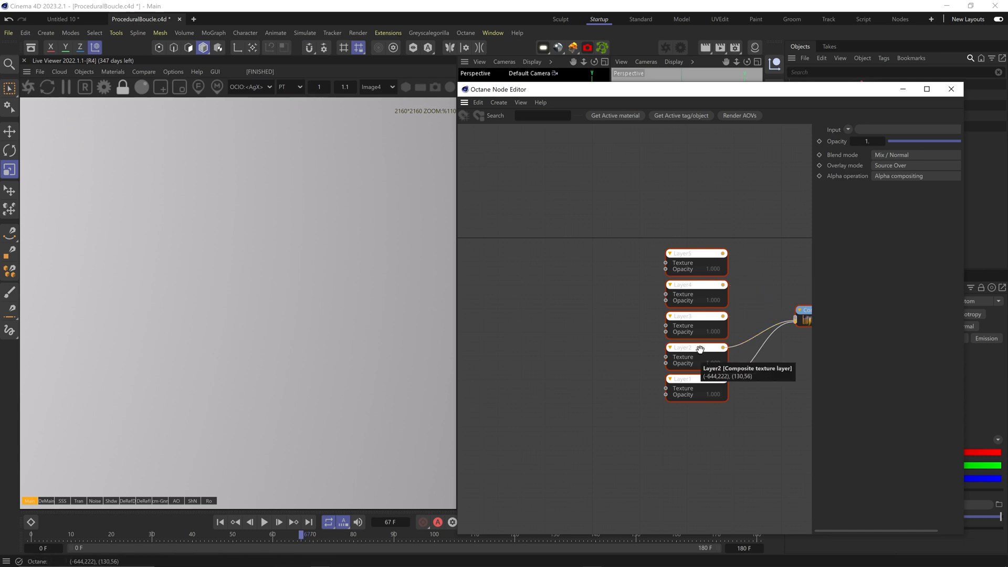
Add a Moire mosaic pattern node in front of the composite layers and set its shape to Circle
{"action": "mouse_move", "coordinate": [498, 400]}
{"action": "left_click_drag", "start_coordinate": [559, 465], "coordinate": [569, 326]}
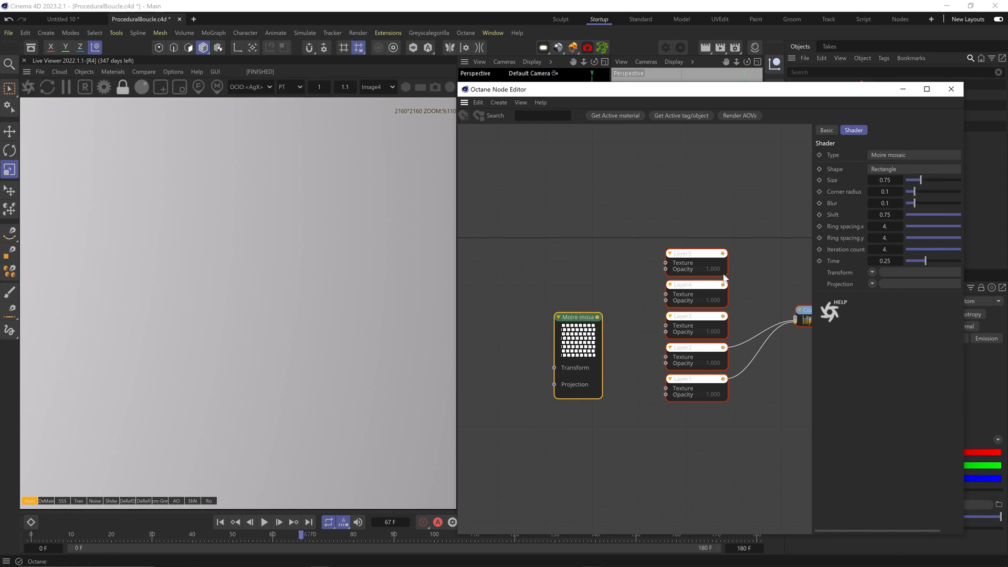
{"action": "left_click", "coordinate": [900, 194]}
{"action": "left_click_drag", "start_coordinate": [719, 88], "coordinate": [655, 107]}
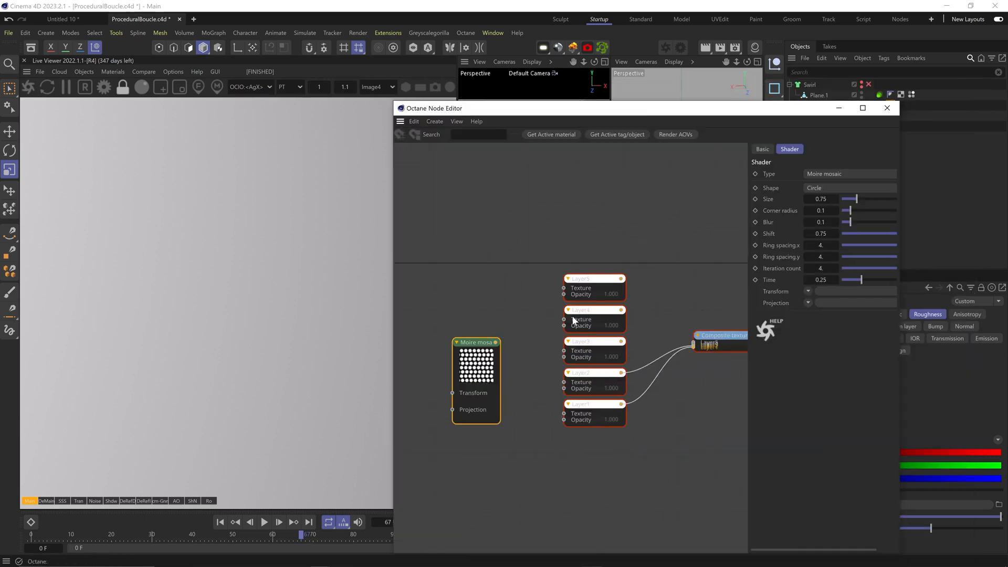
Connect the composite texture to the material's Albedo and the Moire mosaic to Layer2's Texture input
{"action": "middle_click_drag", "start_coordinate": [701, 303], "coordinate": [466, 329]}
{"action": "left_click_drag", "start_coordinate": [546, 356], "coordinate": [603, 359]}
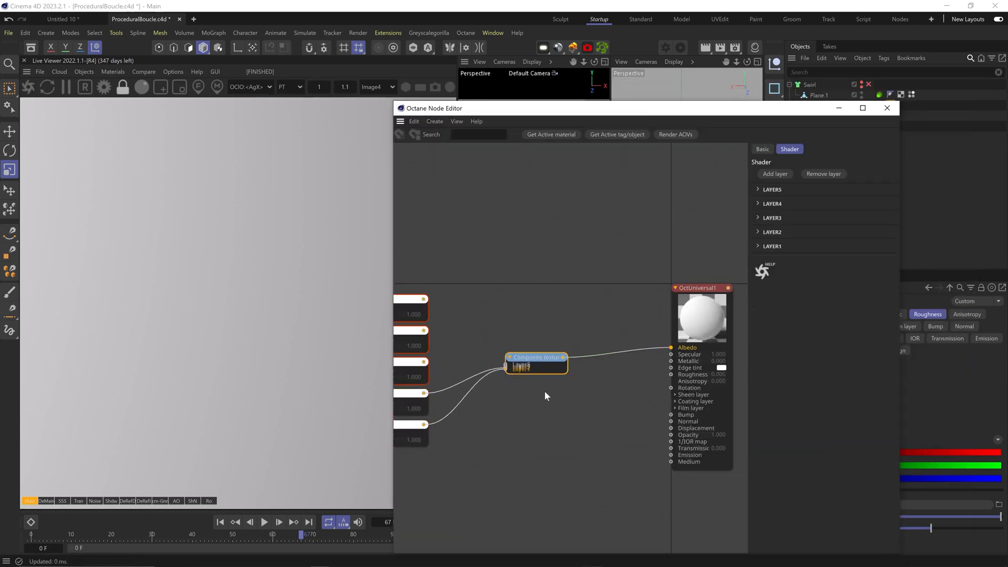
{"action": "middle_click_drag", "start_coordinate": [593, 389], "coordinate": [784, 345]}
{"action": "left_click_drag", "start_coordinate": [489, 319], "coordinate": [558, 360]}
Solo the Moire mosaic node and set its size to 0.65 and blur to 0.9
{"action": "right_click", "coordinate": [481, 339]}
{"action": "left_click", "coordinate": [503, 356]}
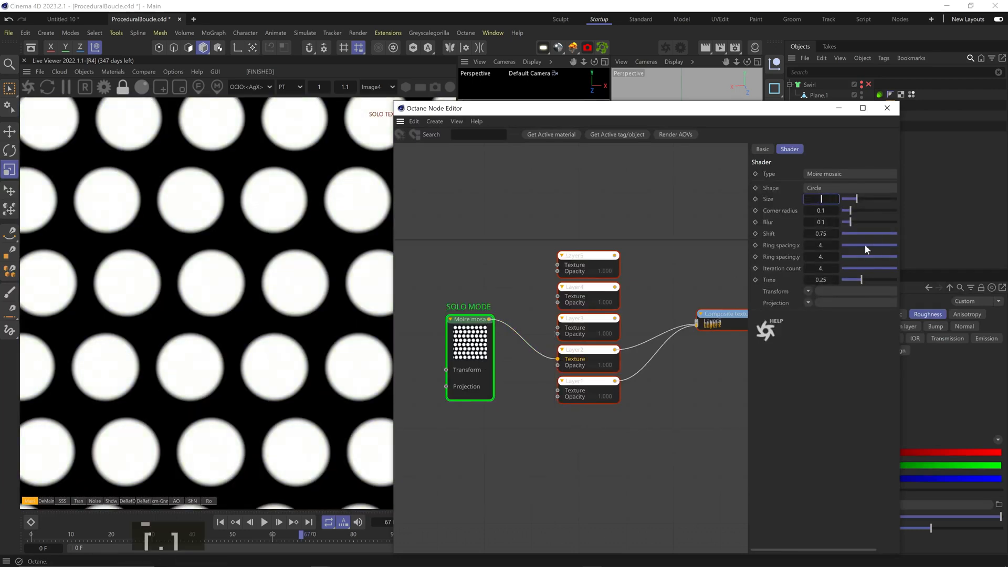
{"action": "type", "text": "0.65"}
{"action": "key", "text": "Return"}
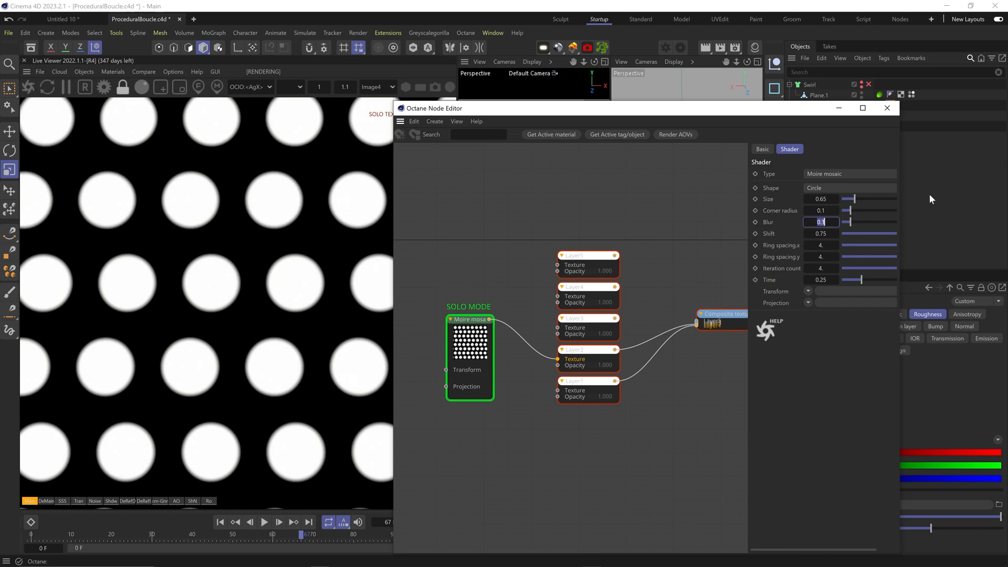
{"action": "type", "text": "9"}
{"action": "key", "text": "Return"}
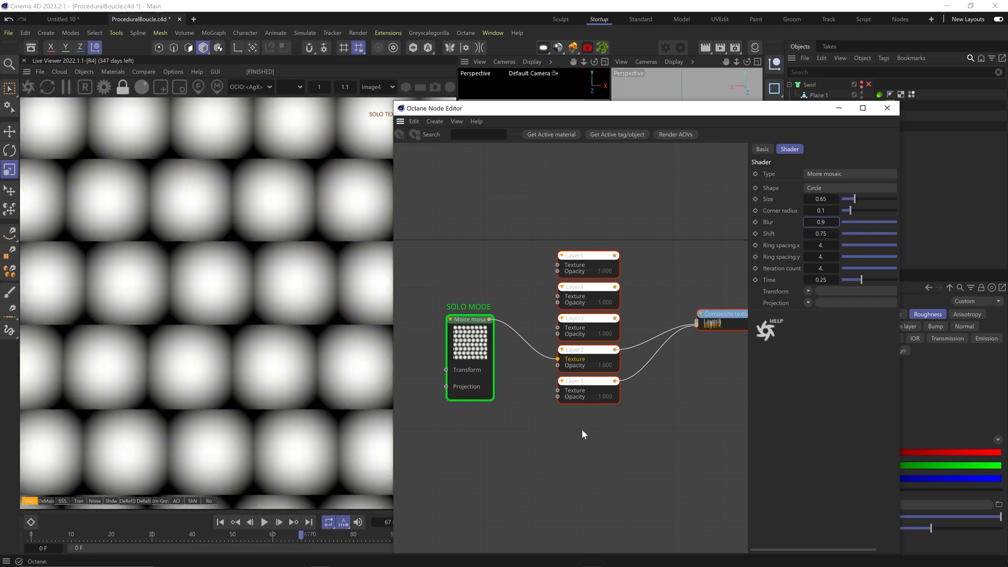
Attach a Transform node to the Moire mosaic and set its locked scale to 0.05
{"action": "middle_click_drag", "start_coordinate": [582, 434], "coordinate": [691, 438]}
{"action": "left_click_drag", "start_coordinate": [584, 344], "coordinate": [573, 347]}
{"action": "left_click_drag", "start_coordinate": [573, 347], "coordinate": [507, 339]}
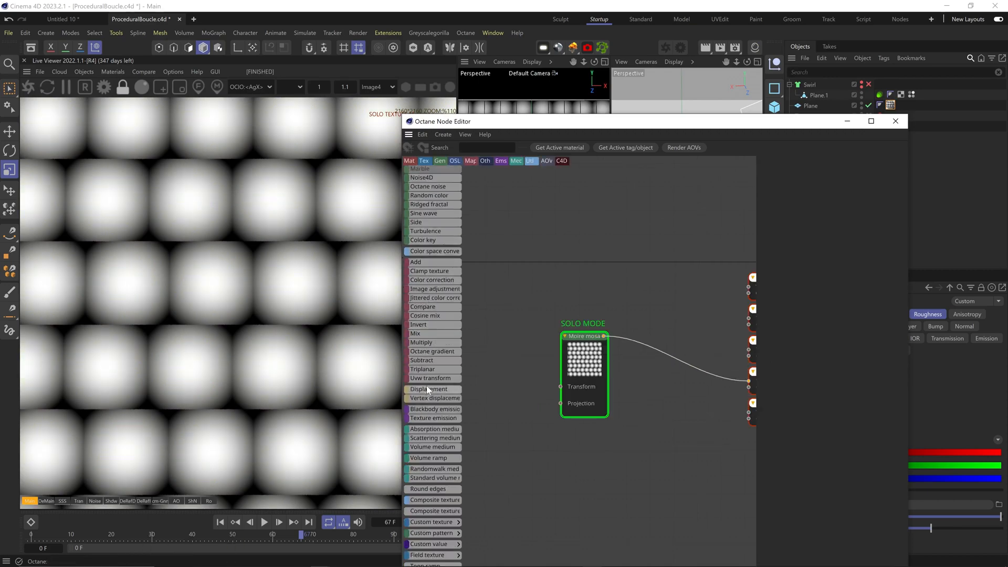
{"action": "scroll", "coordinate": [428, 387], "scroll_direction": "up", "scroll_amount": 6}
{"action": "left_click_drag", "start_coordinate": [560, 387], "coordinate": [513, 379]}
{"action": "double_click", "coordinate": [808, 284]}
{"action": "type", "text": "0.008"}
{"action": "key", "text": "Return"}
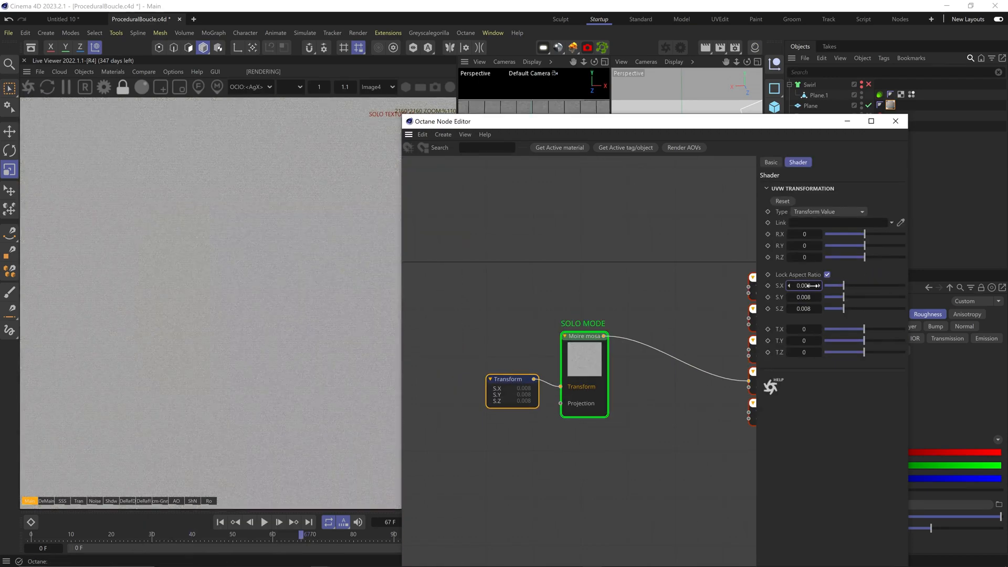
{"action": "double_click", "coordinate": [815, 285]}
{"action": "type", "text": "0.05"}
{"action": "key", "text": "Return"}
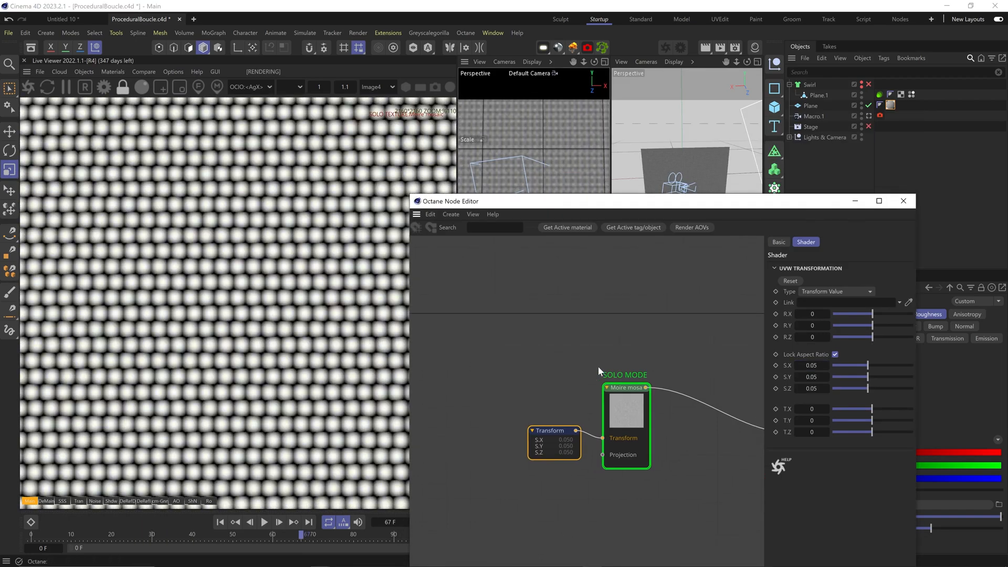
Attach a Texture Projection node to the Moire mosaic and set its projection to Distorted mesh UV
{"action": "left_click", "coordinate": [609, 370]}
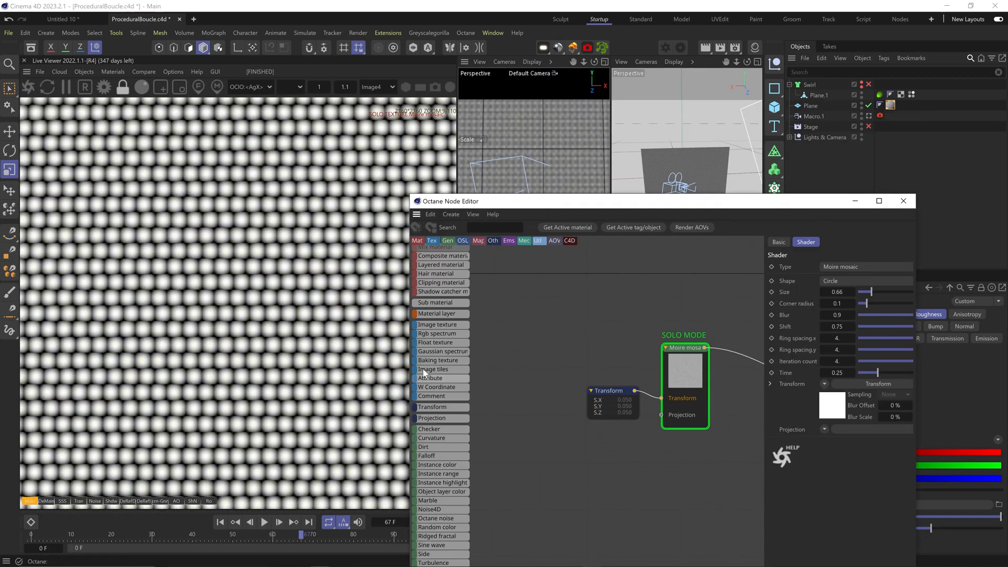
{"action": "left_click_drag", "start_coordinate": [640, 414], "coordinate": [641, 460]}
{"action": "left_click", "coordinate": [856, 267]}
{"action": "left_click", "coordinate": [864, 396]}
Feed an Octane Noise node into the projection's Translation and set Translation range x to 0.001
{"action": "mouse_move", "coordinate": [436, 462]}
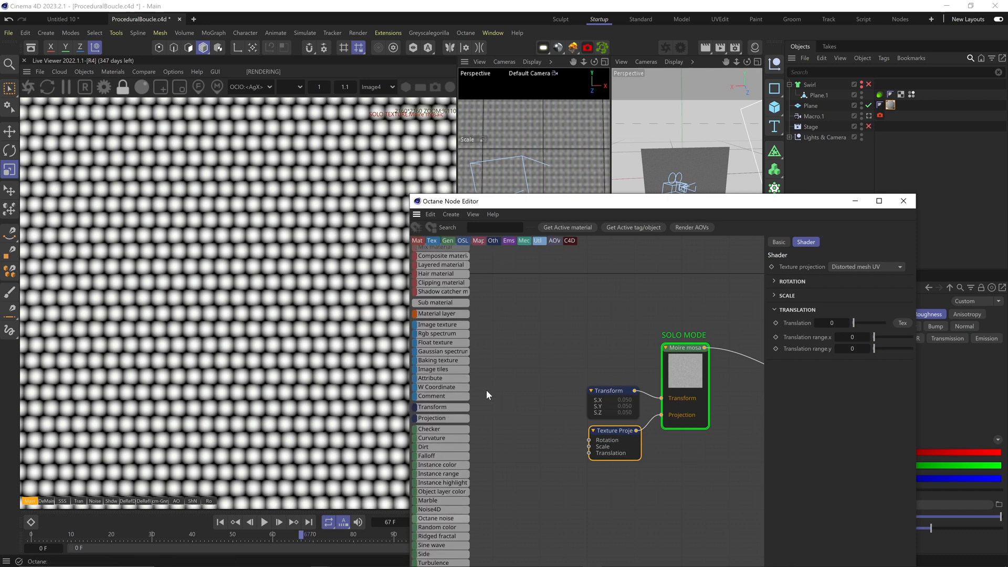
{"action": "left_click_drag", "start_coordinate": [486, 391], "coordinate": [489, 390]}
{"action": "left_click_drag", "start_coordinate": [589, 453], "coordinate": [590, 454]}
{"action": "middle_click_drag", "start_coordinate": [544, 459], "coordinate": [632, 445]}
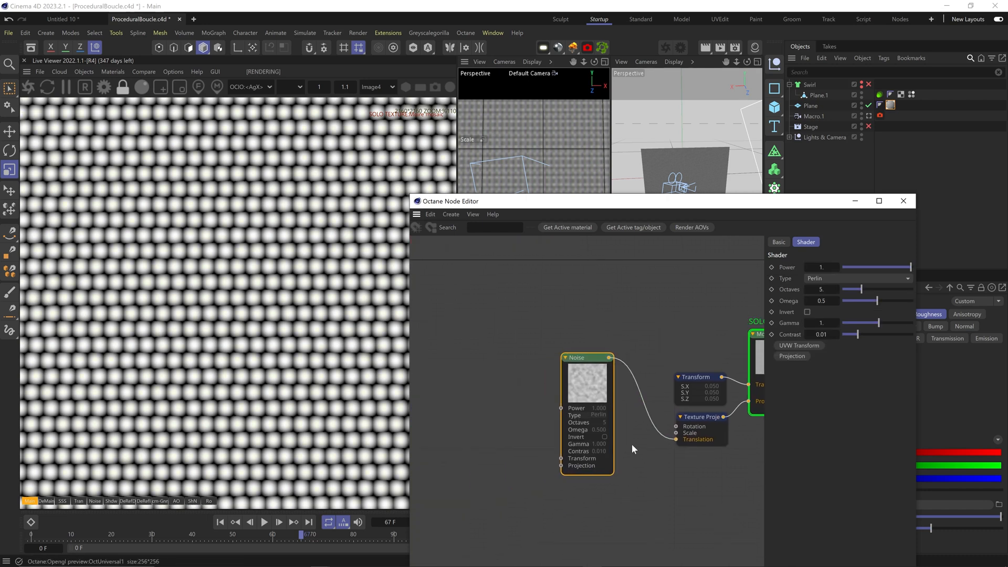
{"action": "left_click", "coordinate": [712, 426]}
{"action": "double_click", "coordinate": [850, 368]}
{"action": "type", "text": "0.001"}
{"action": "key", "text": "Return"}
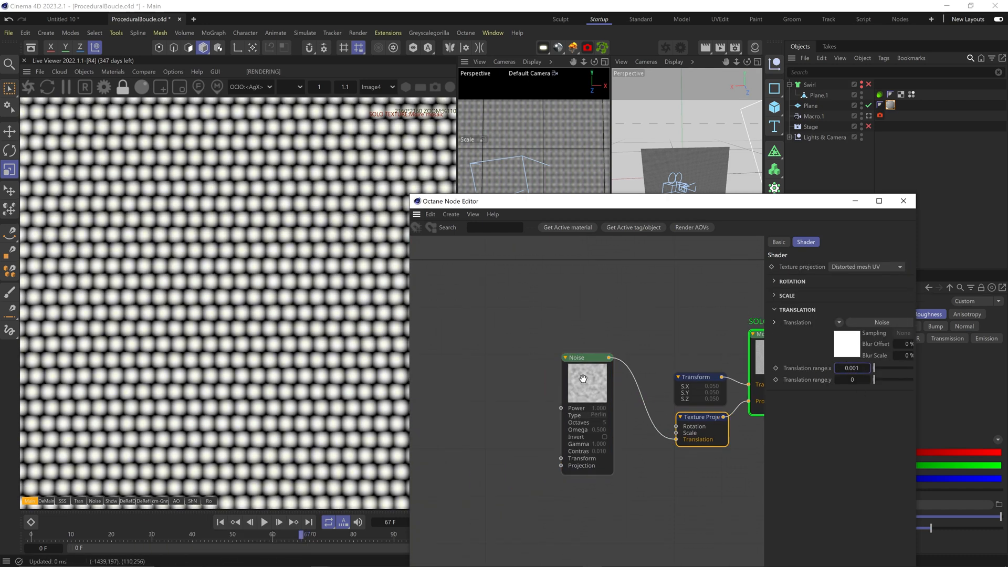
Add a UVW Transform to the distortion noise and scale it down to 0.004
{"action": "left_click", "coordinate": [583, 378]}
{"action": "left_click", "coordinate": [793, 345]}
{"action": "left_click", "coordinate": [517, 461]}
{"action": "left_click_drag", "start_coordinate": [891, 367], "coordinate": [840, 363]}
Set the distortion noise to the Circular type with an omega of about 0.867 and 10 octaves
{"action": "left_click", "coordinate": [586, 380]}
{"action": "left_click", "coordinate": [870, 278]}
{"action": "left_click", "coordinate": [870, 309]}
{"action": "left_click_drag", "start_coordinate": [889, 301], "coordinate": [904, 301]}
{"action": "left_click_drag", "start_coordinate": [878, 289], "coordinate": [894, 285]}
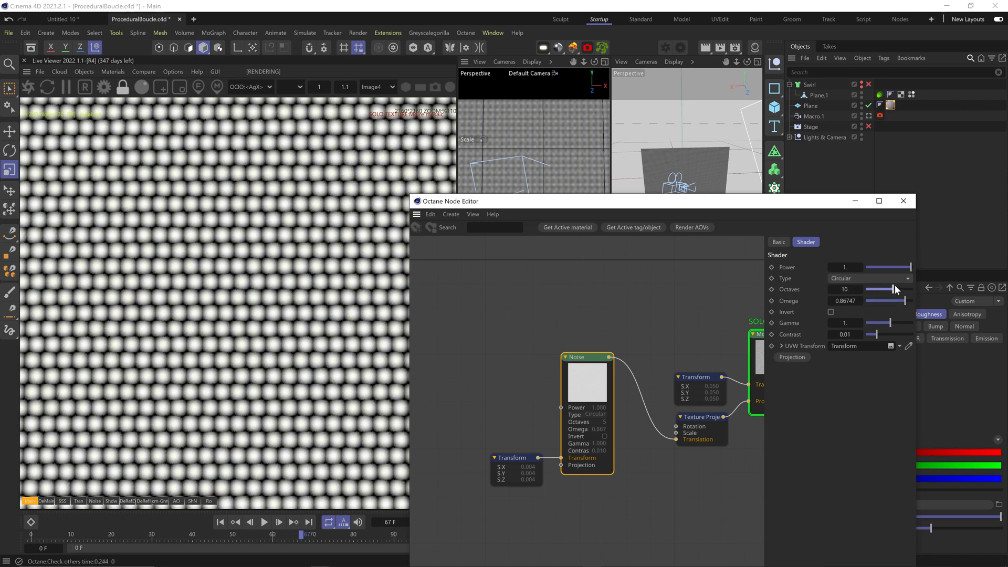
Raise the Texture Projection's Translation range x to 0.01
{"action": "left_click", "coordinate": [695, 429]}
{"action": "left_click", "coordinate": [853, 367]}
{"action": "key", "text": "Right"}
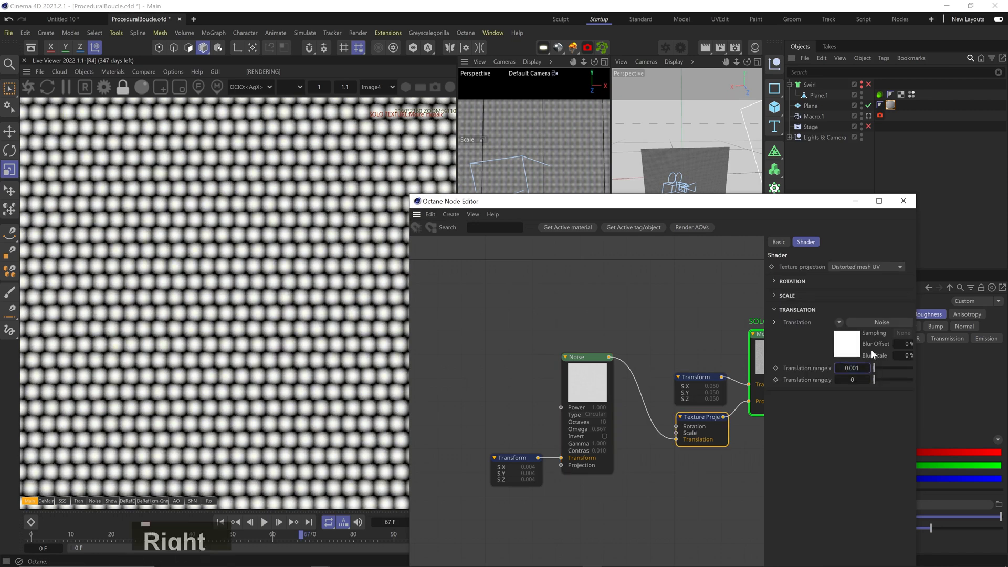
{"action": "key", "text": "BackSpace"}
{"action": "key", "text": "BackSpace"}
{"action": "type", "text": "1"}
{"action": "key", "text": "Return"}
Set the distortion noise's transform scale to about 0.067 and its omega to about 0.373
{"action": "left_click", "coordinate": [517, 464]}
{"action": "left_click_drag", "start_coordinate": [853, 365], "coordinate": [871, 366]}
{"action": "left_click", "coordinate": [587, 388]}
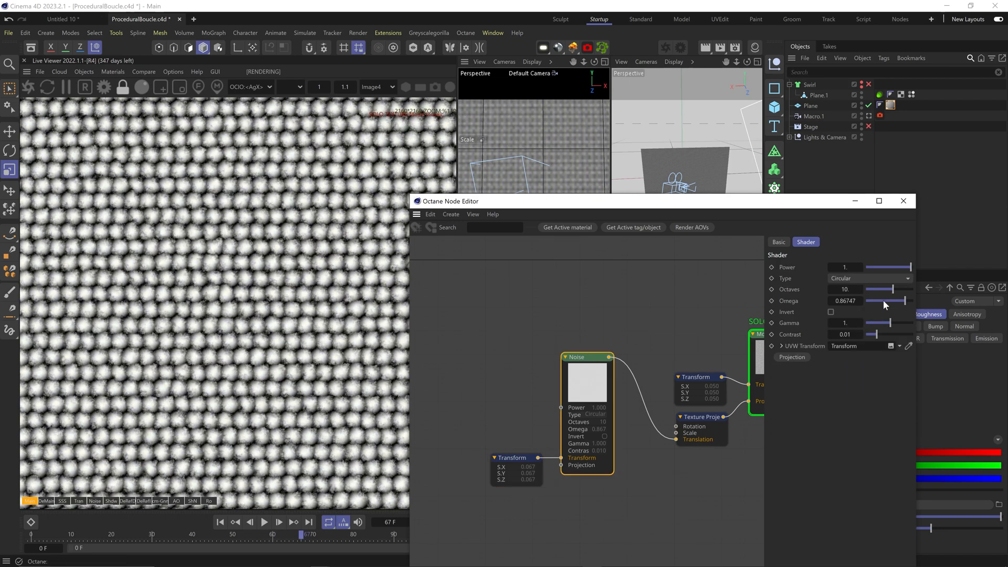
{"action": "left_click_drag", "start_coordinate": [888, 301], "coordinate": [884, 302]}
Try 0.005 for the Texture Projection's Translation range x, and settle on 0.002
{"action": "left_click", "coordinate": [699, 426]}
{"action": "double_click", "coordinate": [852, 368]}
{"action": "type", "text": ".00"}
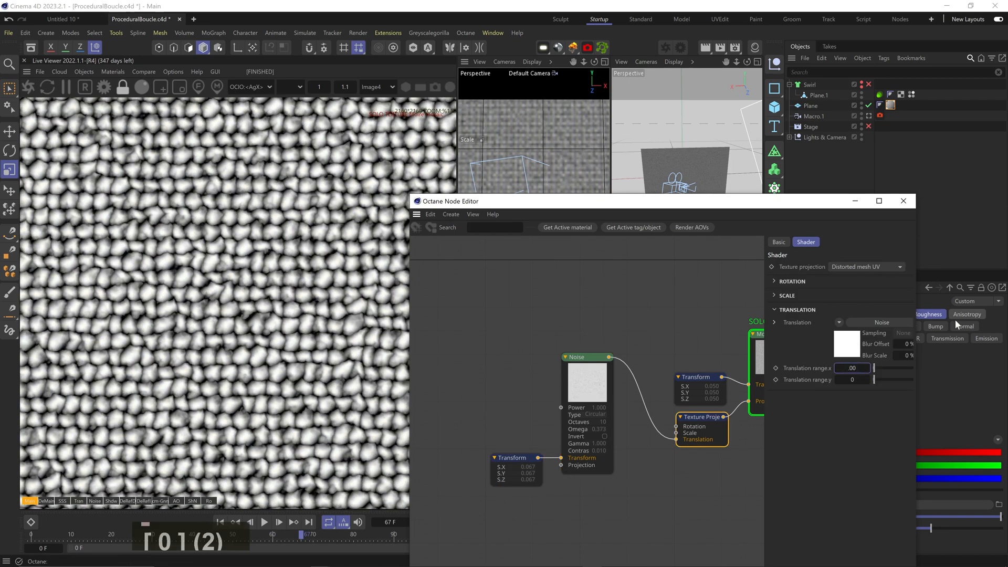
{"action": "type", "text": "5"}
{"action": "key", "text": "Return"}
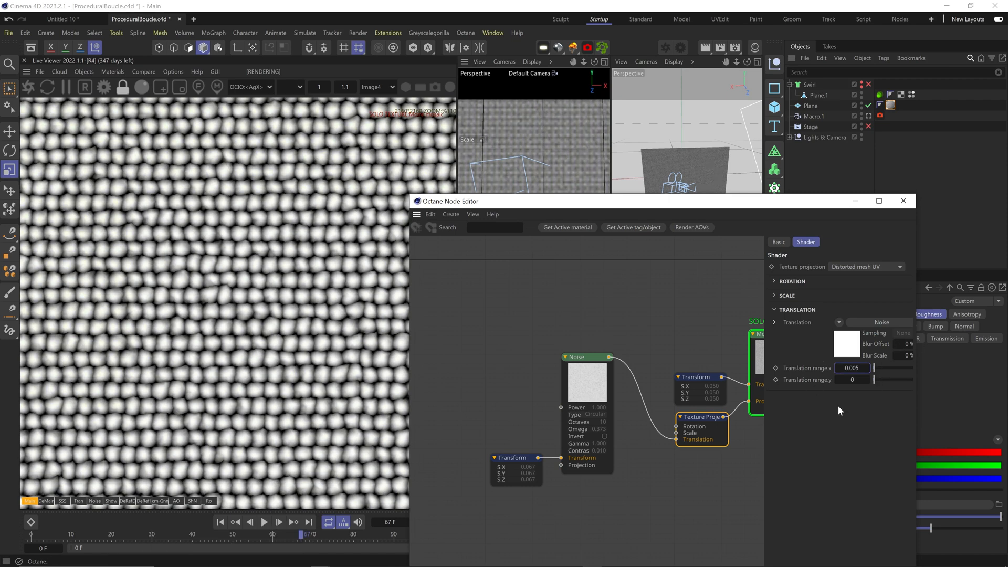
{"action": "double_click", "coordinate": [847, 367]}
{"action": "type", "text": ".002"}
{"action": "key", "text": "Return"}
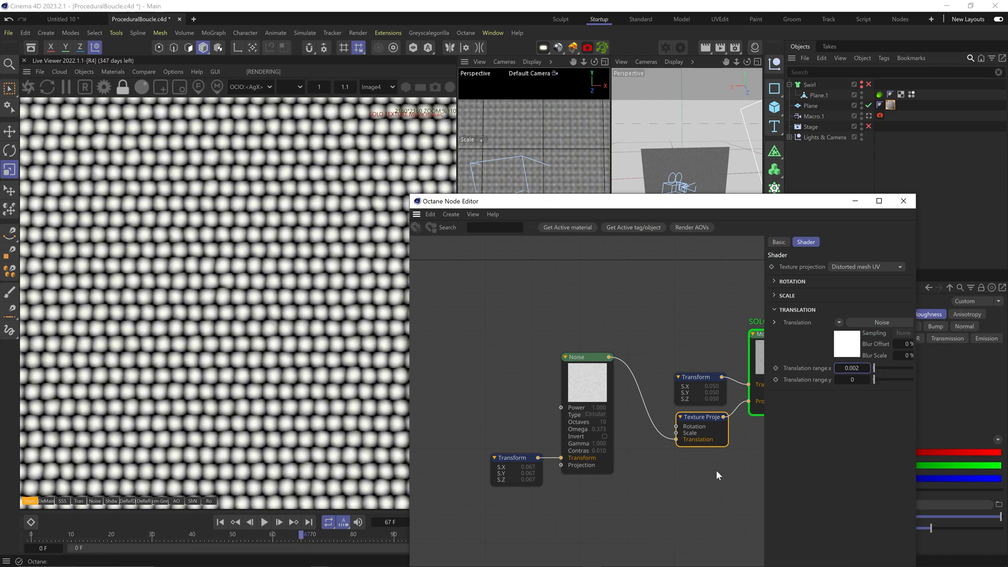
Reconnect the Layer3 node to the composite texture
{"action": "middle_click_drag", "start_coordinate": [748, 467], "coordinate": [598, 494]}
{"action": "left_click", "coordinate": [491, 385]}
{"action": "middle_click_drag", "start_coordinate": [711, 368], "coordinate": [584, 413]}
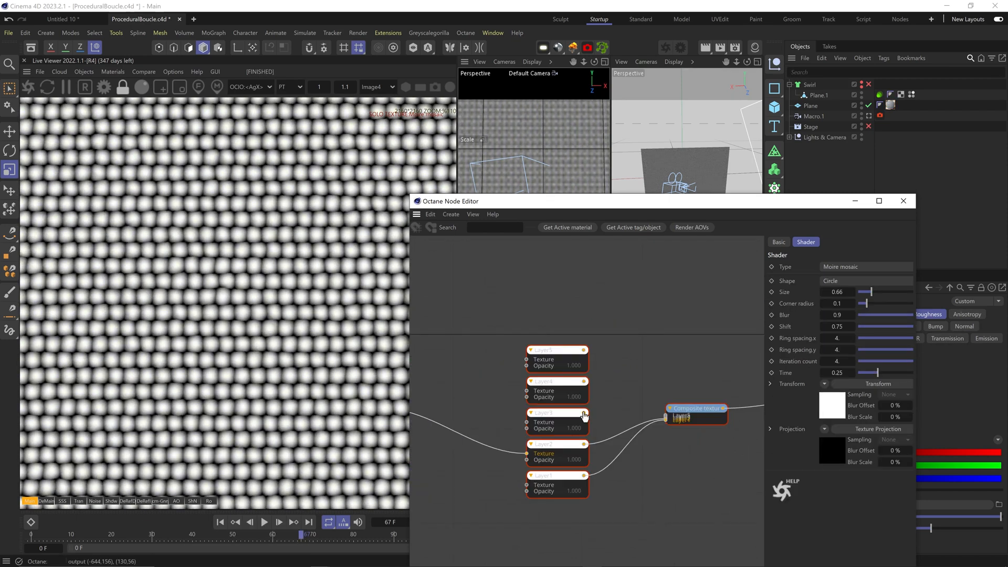
{"action": "left_click_drag", "start_coordinate": [681, 403], "coordinate": [680, 389]}
{"action": "left_click", "coordinate": [583, 412]}
{"action": "left_click_drag", "start_coordinate": [583, 412], "coordinate": [665, 412]}
Add a new Octane Noise above the mosaic, feed it into Layer3's Texture input, and solo the composite texture
{"action": "middle_click_drag", "start_coordinate": [471, 423], "coordinate": [618, 397]}
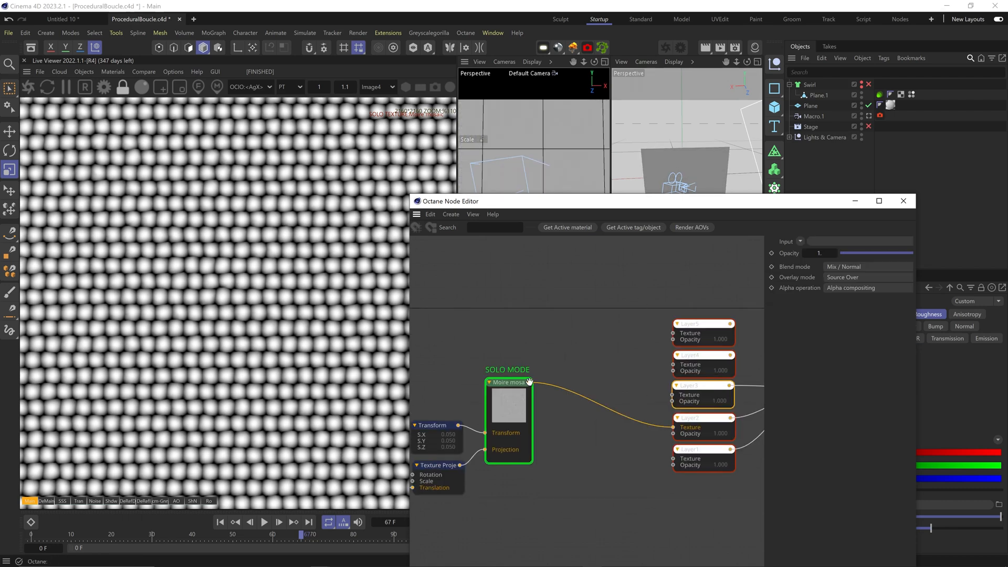
{"action": "mouse_move", "coordinate": [430, 432]}
{"action": "scroll", "coordinate": [430, 432], "scroll_direction": "down", "scroll_amount": 3}
{"action": "left_click_drag", "start_coordinate": [440, 468], "coordinate": [534, 325]}
{"action": "left_click_drag", "start_coordinate": [535, 324], "coordinate": [702, 419]}
{"action": "scroll", "coordinate": [562, 294], "scroll_direction": "up", "scroll_amount": 2}
{"action": "middle_click_drag", "start_coordinate": [682, 409], "coordinate": [523, 403]}
{"action": "left_click", "coordinate": [735, 415]}
Add a UVW Transform to the Layer3 noise and set its scale to 0.15
{"action": "middle_click_drag", "start_coordinate": [414, 356], "coordinate": [628, 368]}
{"action": "left_click", "coordinate": [566, 304]}
{"action": "left_click", "coordinate": [800, 347]}
{"action": "left_click", "coordinate": [475, 352]}
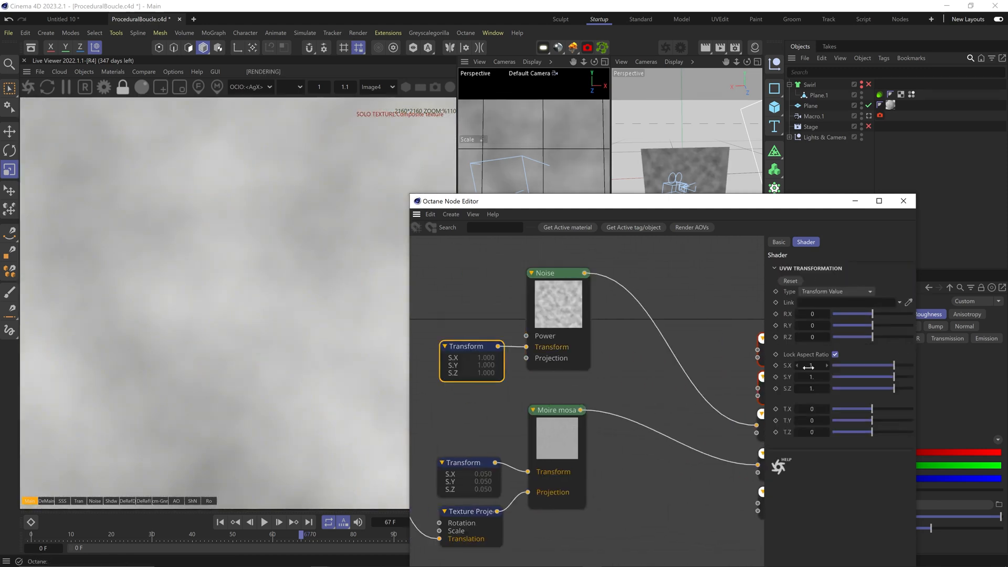
{"action": "type", "text": "0.15"}
{"action": "key", "text": "Return"}
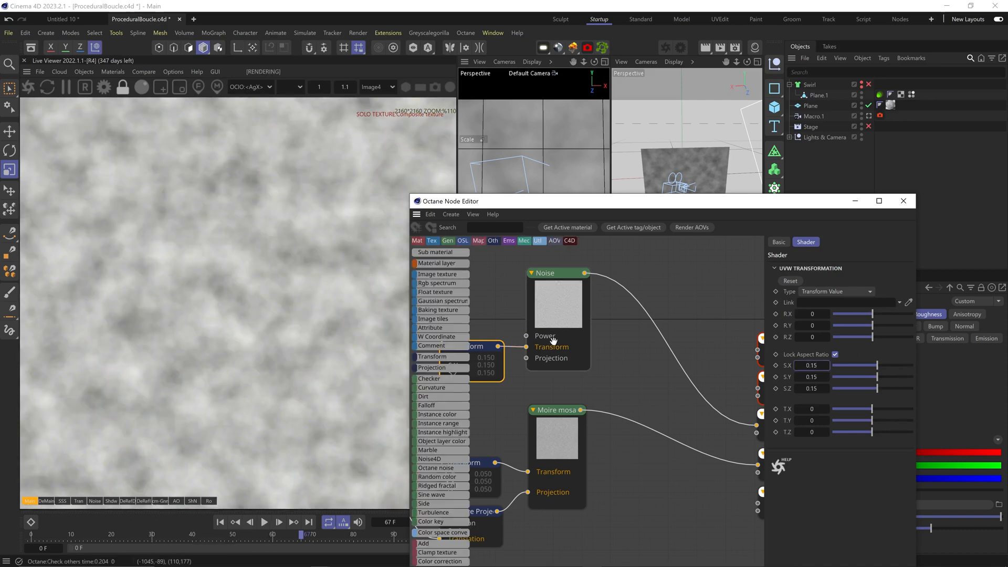
Set the Layer3 noise to Circular with 6 octaves, omega 0.37, gamma 1.93 and contrast of about 0.0017
{"action": "left_click", "coordinate": [546, 326]}
{"action": "left_click", "coordinate": [855, 280]}
{"action": "left_click", "coordinate": [850, 314]}
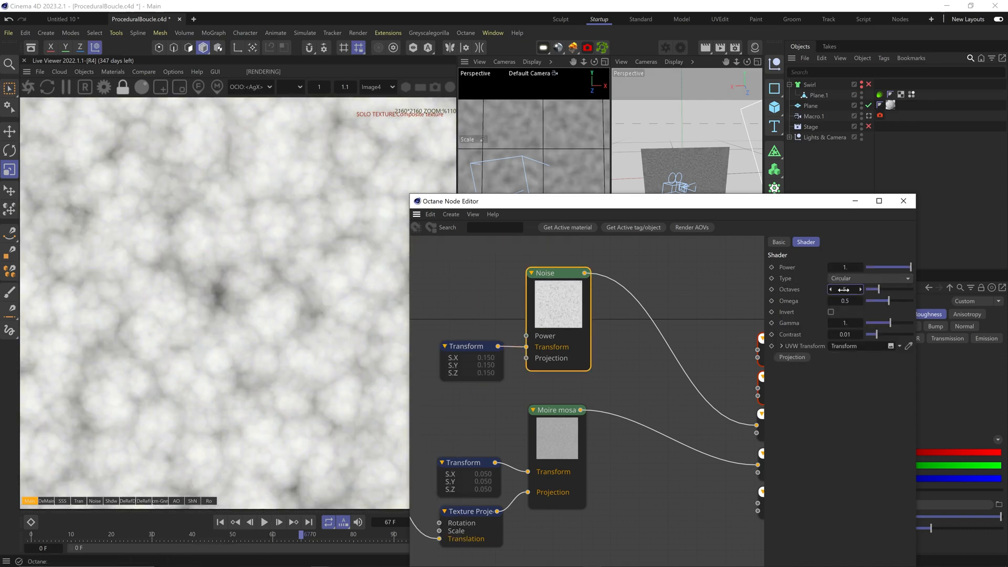
{"action": "left_click", "coordinate": [845, 289]}
{"action": "type", "text": "6"}
{"action": "left_click", "coordinate": [845, 300]}
{"action": "type", "text": "0.37"}
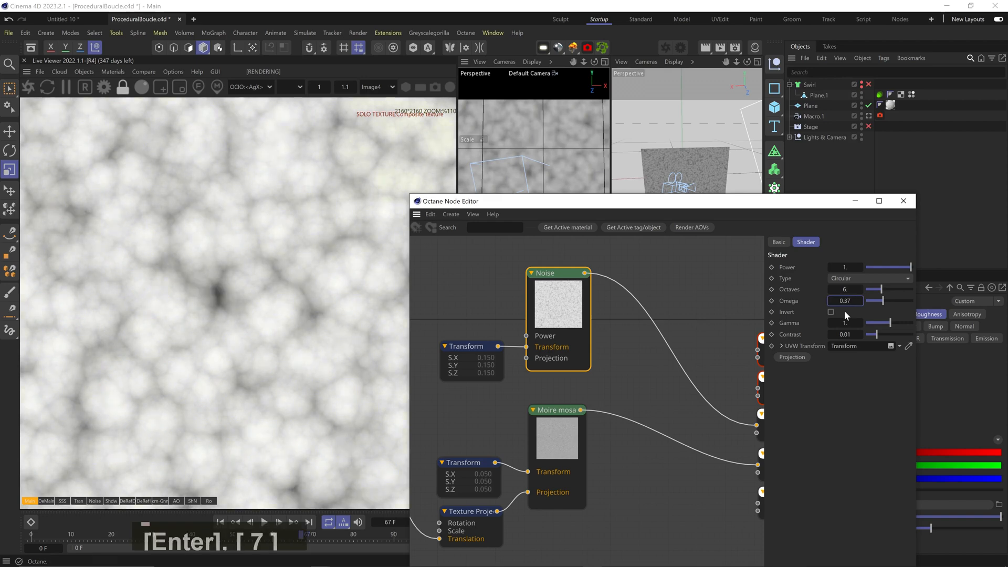
{"action": "key", "text": "Return"}
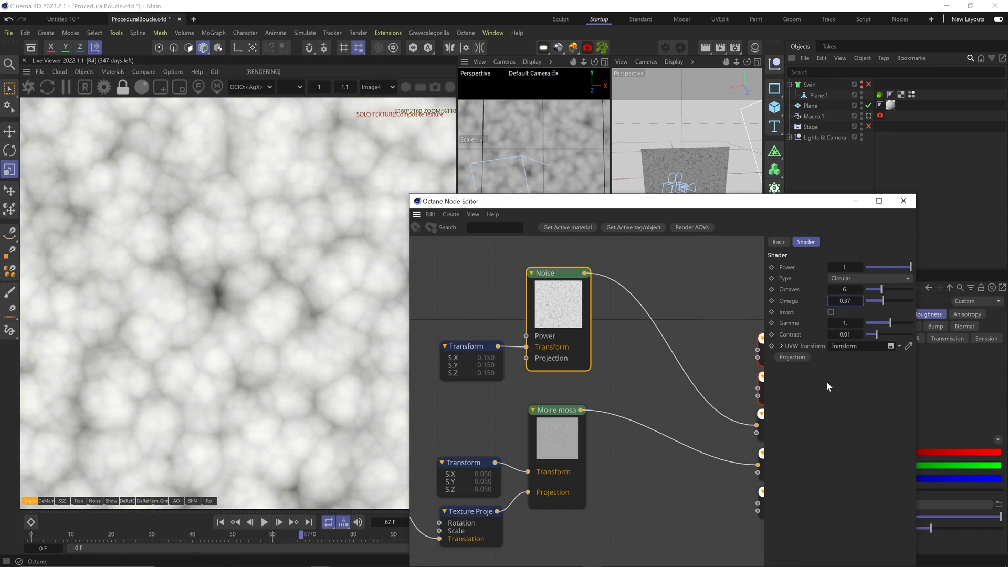
{"action": "left_click_drag", "start_coordinate": [846, 322], "coordinate": [847, 322]}
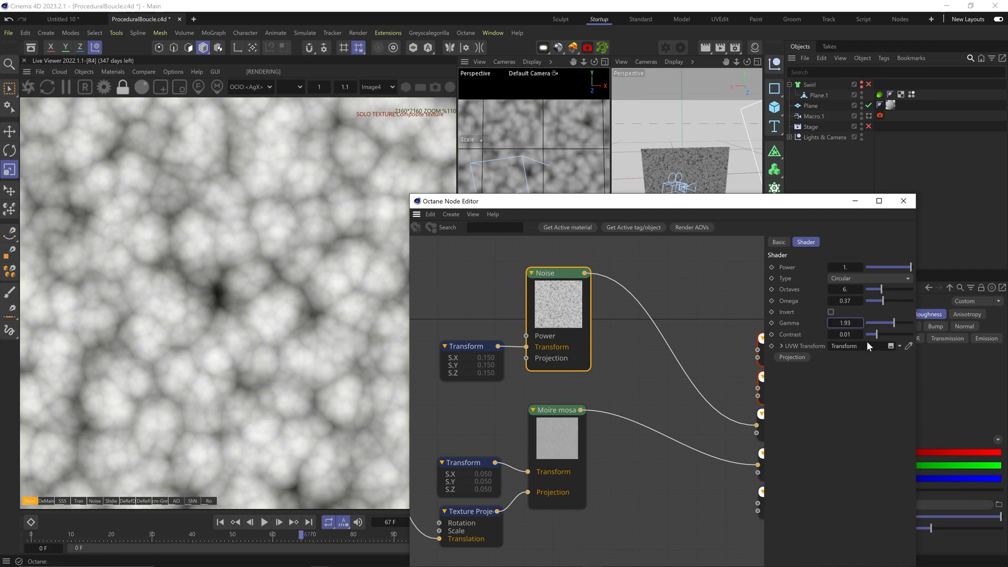
{"action": "middle_click_drag", "start_coordinate": [575, 304], "coordinate": [501, 321]}
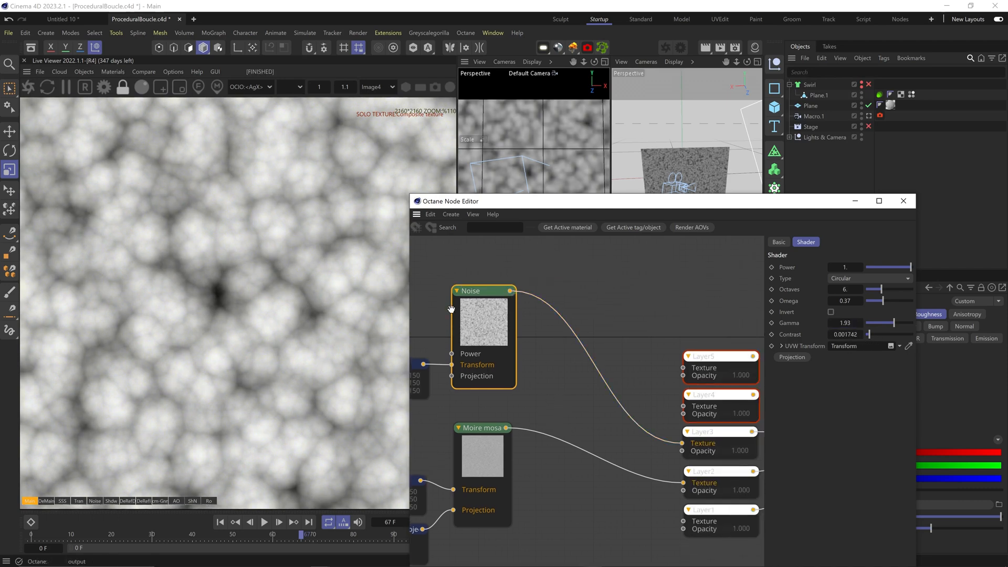
Insert a Gradient between the Circular noise and Layer3's Texture input, and lighten its black knot to mid-grey
{"action": "mouse_move", "coordinate": [442, 518]}
{"action": "left_click_drag", "start_coordinate": [605, 380], "coordinate": [605, 382]}
{"action": "left_click_drag", "start_coordinate": [661, 341], "coordinate": [720, 309]}
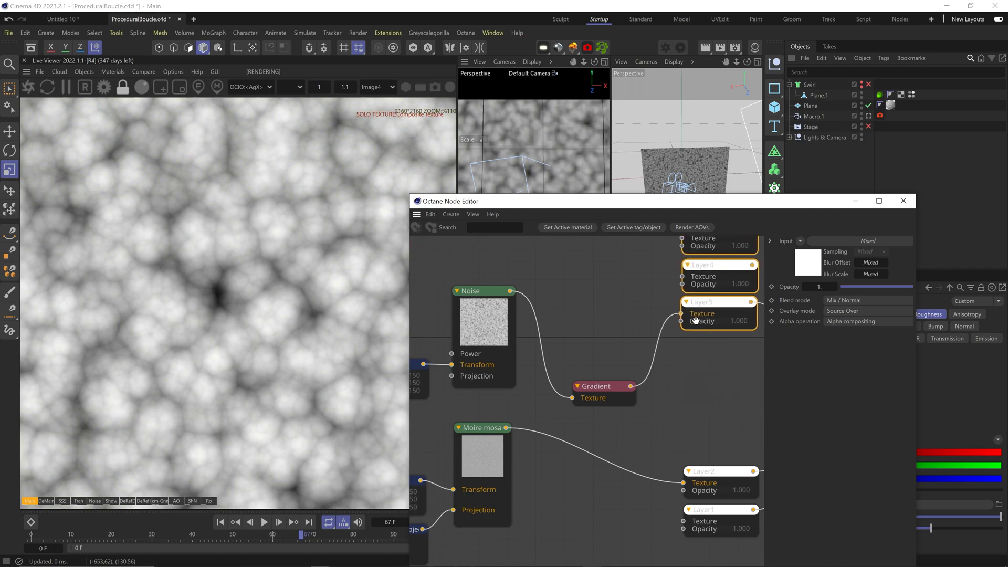
{"action": "left_click_drag", "start_coordinate": [600, 395], "coordinate": [597, 306]}
{"action": "double_click", "coordinate": [822, 376]}
{"action": "left_click", "coordinate": [783, 420]}
{"action": "left_click", "coordinate": [759, 439]}
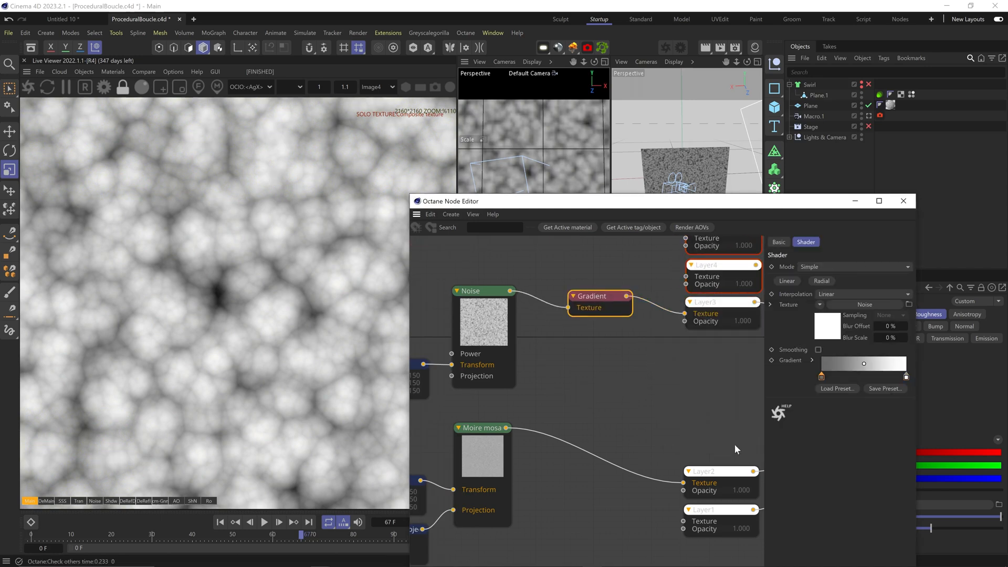
Add a second Gradient from the Circular noise into Layer3's Opacity, with its black knot moved to about 25%
{"action": "type", "text": "gradient"}
{"action": "left_click_drag", "start_coordinate": [510, 292], "coordinate": [607, 331]}
{"action": "left_click", "coordinate": [637, 333]}
{"action": "left_click_drag", "start_coordinate": [626, 327], "coordinate": [684, 321]}
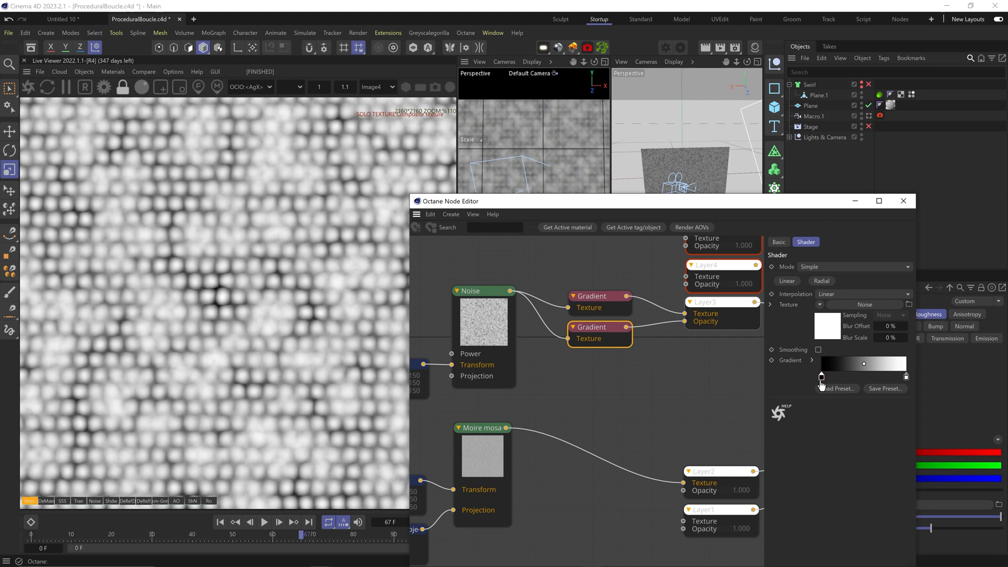
{"action": "left_click_drag", "start_coordinate": [822, 383], "coordinate": [843, 379]}
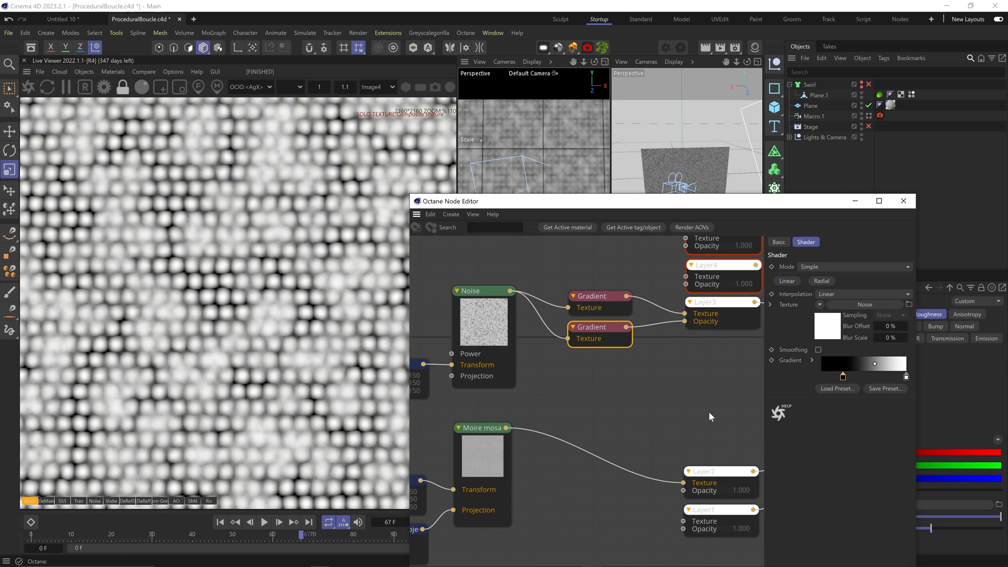
Route the distortion noise through a new UVW Transform node into Layer4's Texture input
{"action": "scroll", "coordinate": [689, 459], "scroll_direction": "down", "scroll_amount": 5}
{"action": "middle_click_drag", "start_coordinate": [625, 378], "coordinate": [648, 374]}
{"action": "left_click_drag", "start_coordinate": [487, 458], "coordinate": [626, 268]}
{"action": "type", "text": "uvw"}
{"action": "key", "text": "Return"}
{"action": "middle_click_drag", "start_coordinate": [650, 293], "coordinate": [537, 324]}
{"action": "scroll", "coordinate": [538, 324], "scroll_direction": "down", "scroll_amount": 1}
{"action": "left_click_drag", "start_coordinate": [517, 306], "coordinate": [512, 306]}
{"action": "left_click_drag", "start_coordinate": [618, 373], "coordinate": [618, 369]}
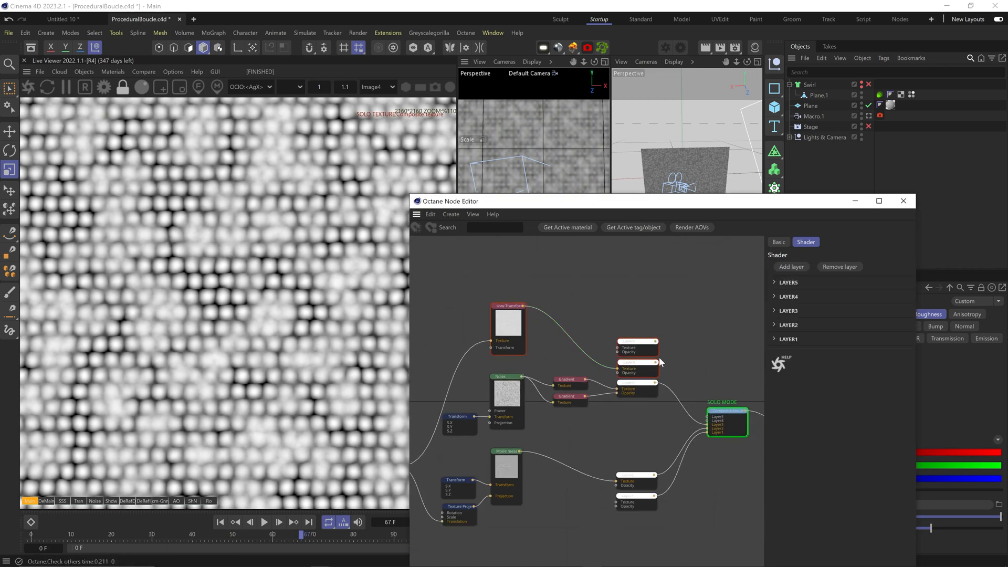
Connect Layer4 to the composite texture and set its blend mode to Multiply
{"action": "left_click", "coordinate": [637, 364]}
{"action": "left_click", "coordinate": [855, 302]}
{"action": "left_click", "coordinate": [861, 53]}
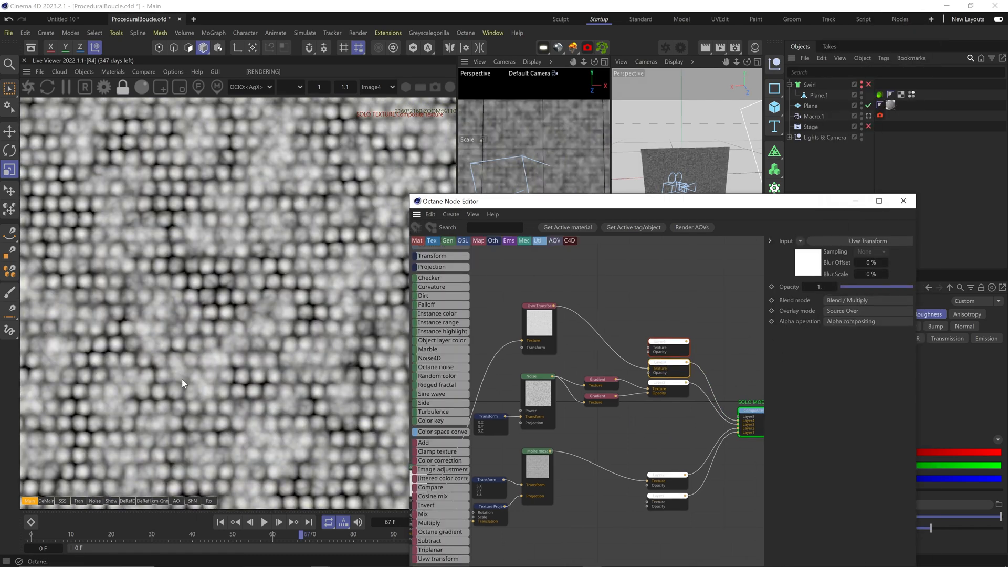
Add a Transform to the UVW Transform node with R.Z of about 108.5 and a uniform scale of 0.6
{"action": "scroll", "coordinate": [263, 249], "scroll_direction": "up", "scroll_amount": 4}
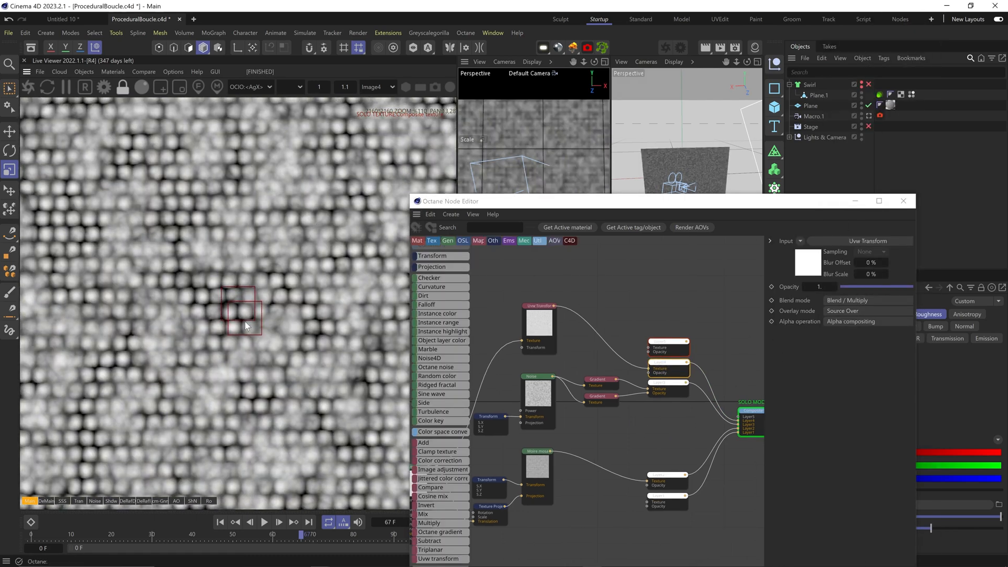
{"action": "middle_click_drag", "start_coordinate": [577, 354], "coordinate": [632, 354]}
{"action": "scroll", "coordinate": [620, 356], "scroll_direction": "up", "scroll_amount": 3}
{"action": "left_click", "coordinate": [589, 289]}
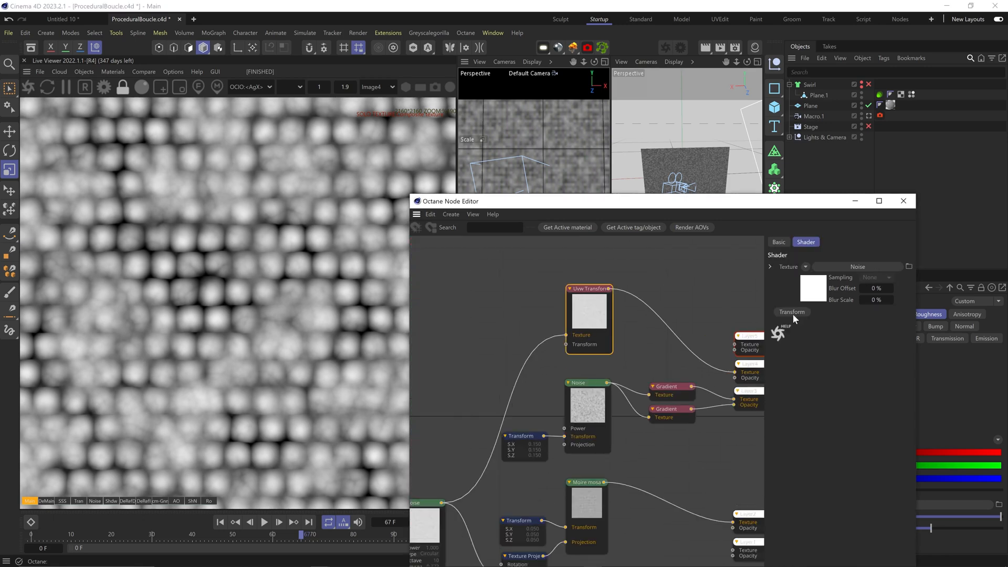
{"action": "left_click", "coordinate": [792, 313]}
{"action": "left_click_drag", "start_coordinate": [804, 364], "coordinate": [897, 309]}
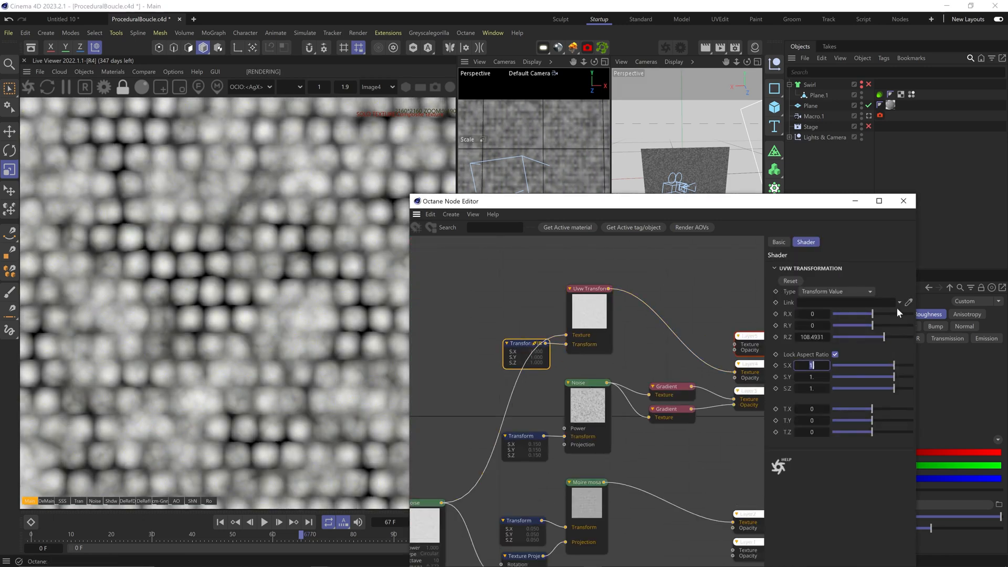
{"action": "type", "text": ".6"}
{"action": "key", "text": "Return"}
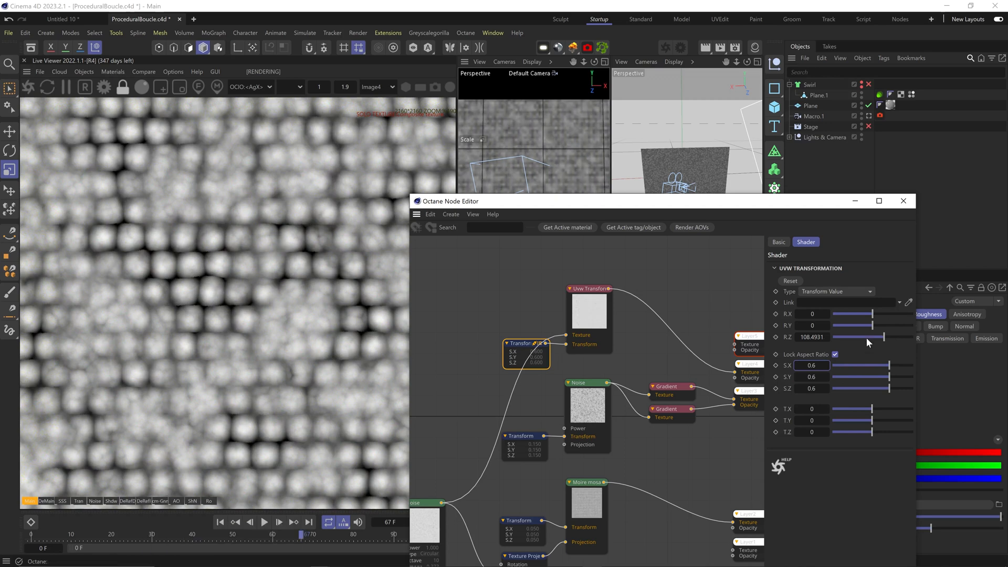
Set Layer4's opacity to about 0.385
{"action": "middle_click_drag", "start_coordinate": [768, 378], "coordinate": [703, 386]}
{"action": "left_click", "coordinate": [703, 386]}
{"action": "left_click_drag", "start_coordinate": [882, 288], "coordinate": [878, 286]}
Add a Gradient from the Moire mosaic into Layer2's Opacity and move its black knot to about 16%
{"action": "middle_click_drag", "start_coordinate": [693, 481], "coordinate": [633, 371]}
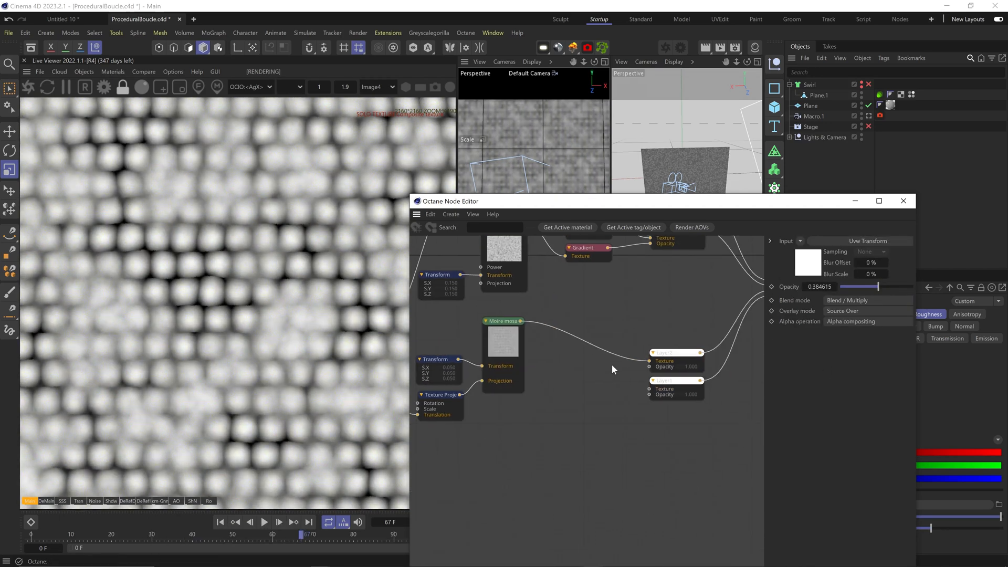
{"action": "left_click_drag", "start_coordinate": [520, 321], "coordinate": [650, 367]}
{"action": "type", "text": "gradien"}
{"action": "left_click", "coordinate": [651, 370]}
{"action": "left_click_drag", "start_coordinate": [604, 381], "coordinate": [597, 379]}
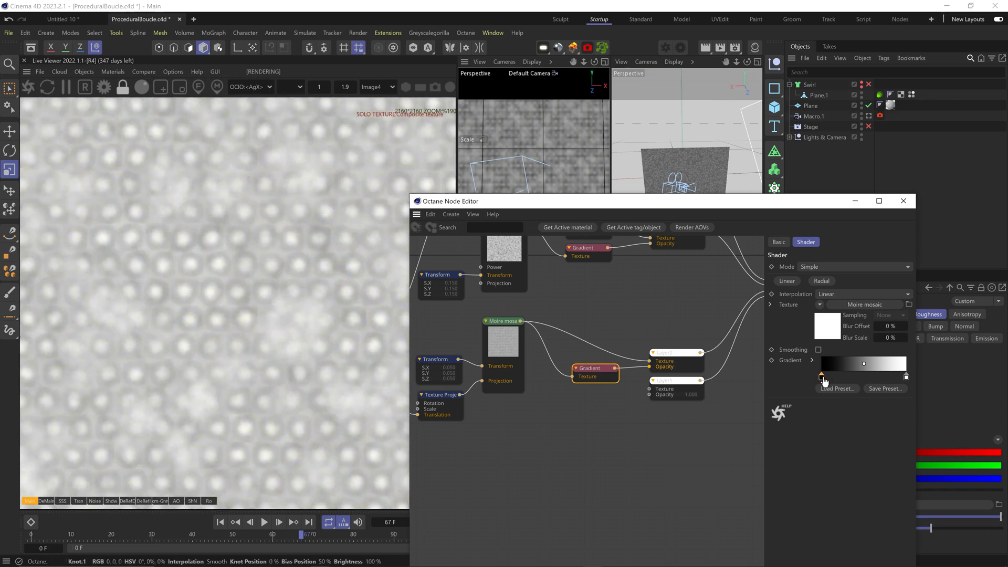
{"action": "left_click_drag", "start_coordinate": [823, 378], "coordinate": [836, 378]}
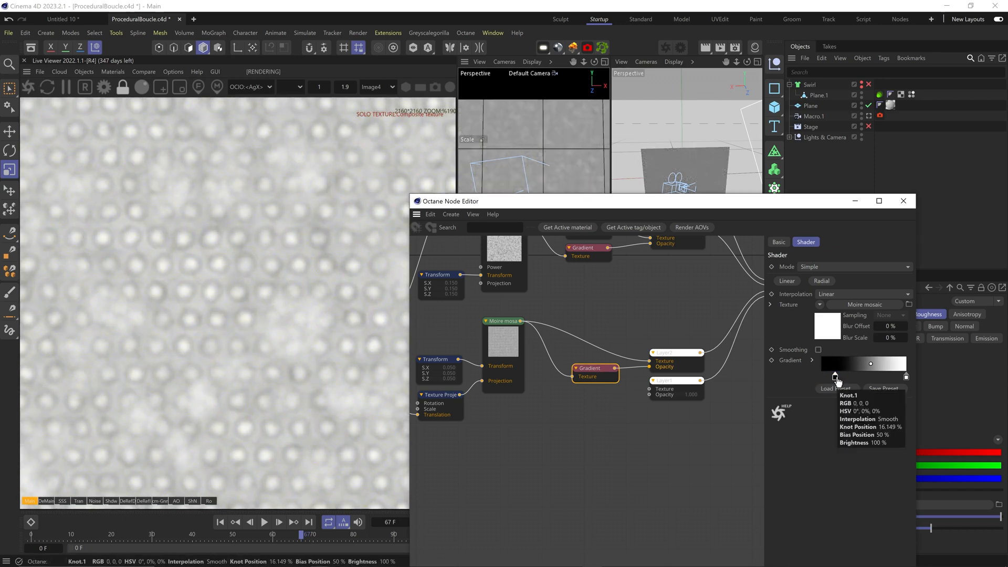
Add a Marble texture below the mosaic and connect it to Layer1's Texture input
{"action": "left_click_drag", "start_coordinate": [677, 381], "coordinate": [674, 406]}
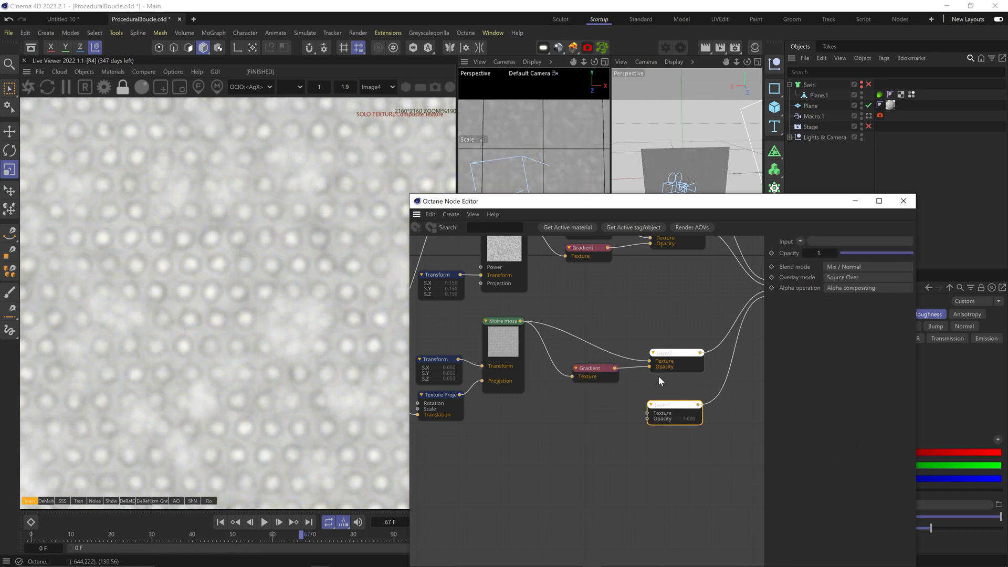
{"action": "mouse_move", "coordinate": [437, 344]}
{"action": "left_click_drag", "start_coordinate": [430, 349], "coordinate": [648, 413]}
{"action": "middle_click_drag", "start_coordinate": [605, 462], "coordinate": [671, 448]}
{"action": "left_click_drag", "start_coordinate": [577, 433], "coordinate": [572, 451]}
Give the Marble a Transform with a uniform scale of about 0.0016 and connect the mosaic's Texture Projection to its Projection input
{"action": "left_click_drag", "start_coordinate": [545, 504], "coordinate": [510, 505]}
{"action": "left_click", "coordinate": [511, 506]}
{"action": "left_click_drag", "start_coordinate": [858, 366], "coordinate": [838, 367]}
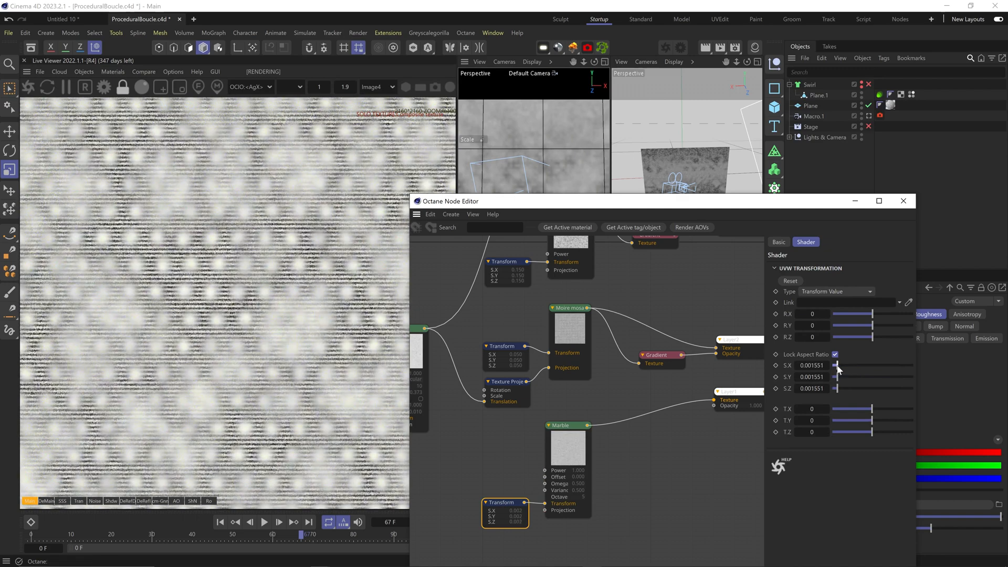
{"action": "middle_click_drag", "start_coordinate": [574, 494], "coordinate": [647, 439]}
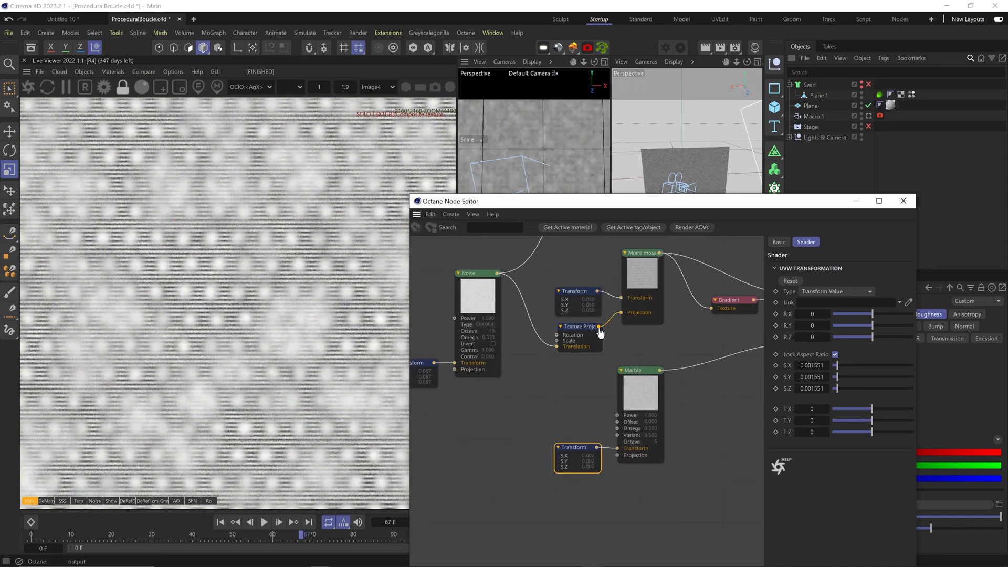
{"action": "left_click_drag", "start_coordinate": [619, 460], "coordinate": [617, 455]}
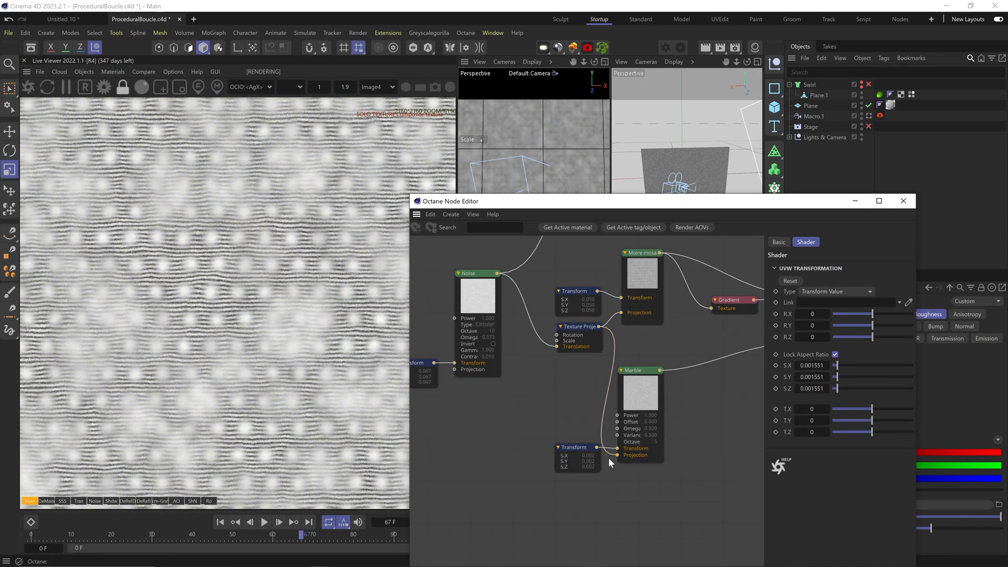
Insert a Gradient between the Marble and Layer1's Texture input
{"action": "middle_click_drag", "start_coordinate": [633, 348], "coordinate": [524, 376]}
{"action": "mouse_move", "coordinate": [449, 529]}
{"action": "left_click_drag", "start_coordinate": [449, 530], "coordinate": [623, 389]}
{"action": "mouse_move", "coordinate": [643, 399]}
{"action": "left_mouse_down"}
{"action": "mouse_move", "coordinate": [627, 379]}
{"action": "mouse_move", "coordinate": [623, 400]}
{"action": "left_mouse_up"}
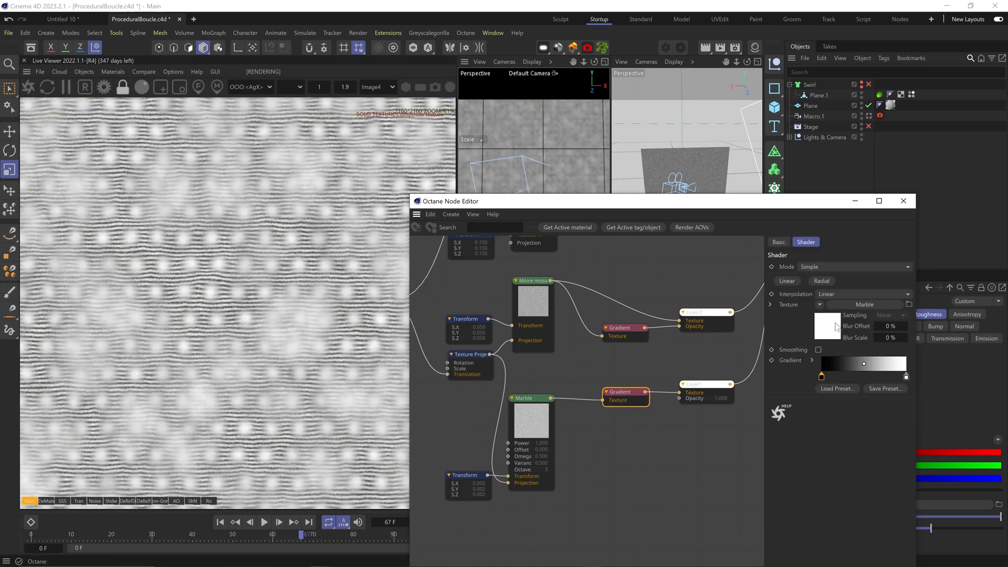
Darken the Marble gradient's white knot to a value of 12% and move it to about 42%
{"action": "mouse_move", "coordinate": [822, 380]}
{"action": "double_click", "coordinate": [906, 376]}
{"action": "left_click", "coordinate": [737, 423]}
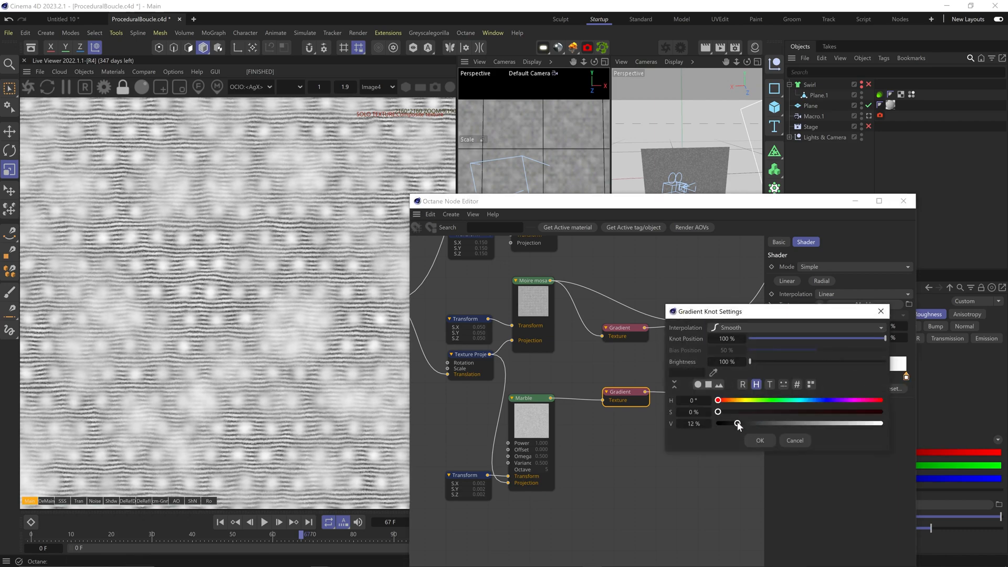
{"action": "left_click", "coordinate": [759, 440]}
{"action": "scroll", "coordinate": [180, 294], "scroll_direction": "up", "scroll_amount": 3}
{"action": "left_click_drag", "start_coordinate": [906, 377], "coordinate": [857, 379]}
{"action": "scroll", "coordinate": [182, 319], "scroll_direction": "up", "scroll_amount": 4}
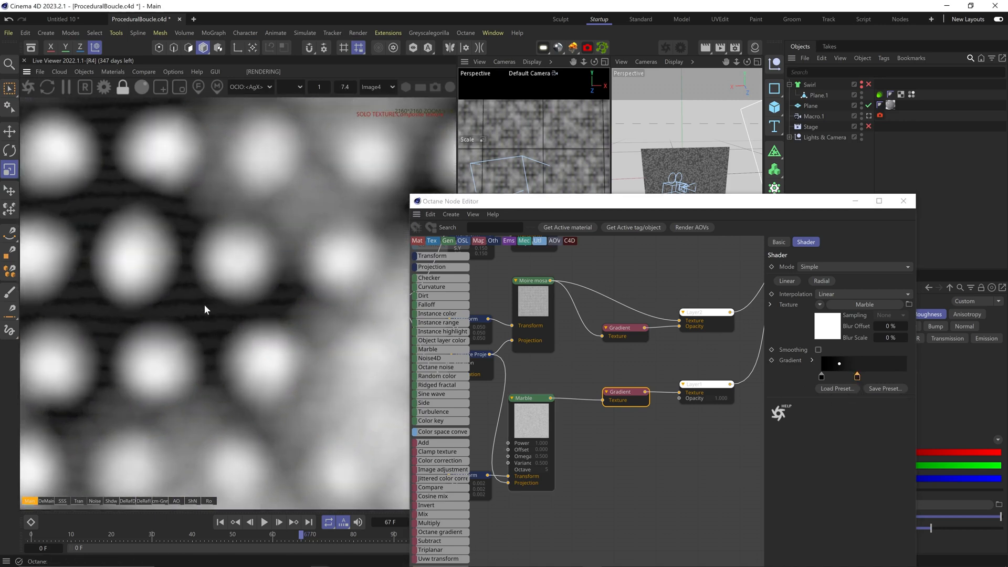
{"action": "scroll", "coordinate": [215, 355], "scroll_direction": "down", "scroll_amount": 10}
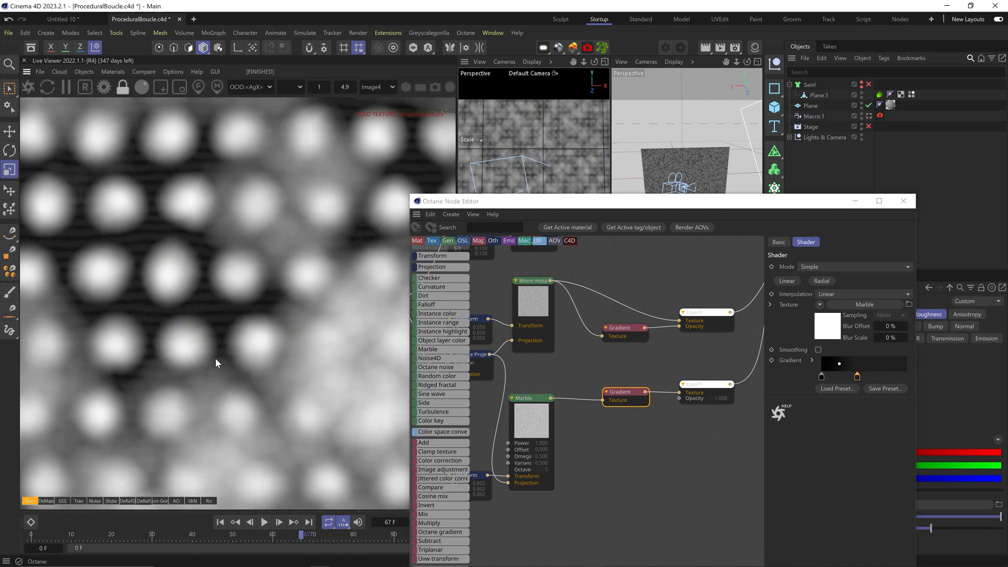
Insert a Gradient between the composite texture and the material's Albedo, and solo the Gradient
{"action": "middle_click_drag", "start_coordinate": [697, 359], "coordinate": [423, 454]}
{"action": "left_click_drag", "start_coordinate": [702, 315], "coordinate": [730, 274]}
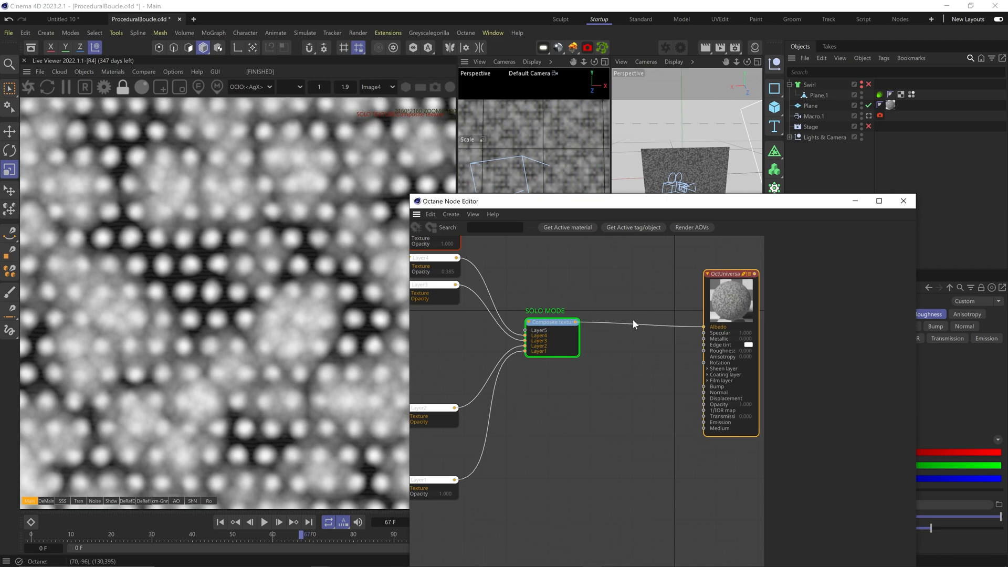
{"action": "left_click_drag", "start_coordinate": [598, 323], "coordinate": [604, 322]}
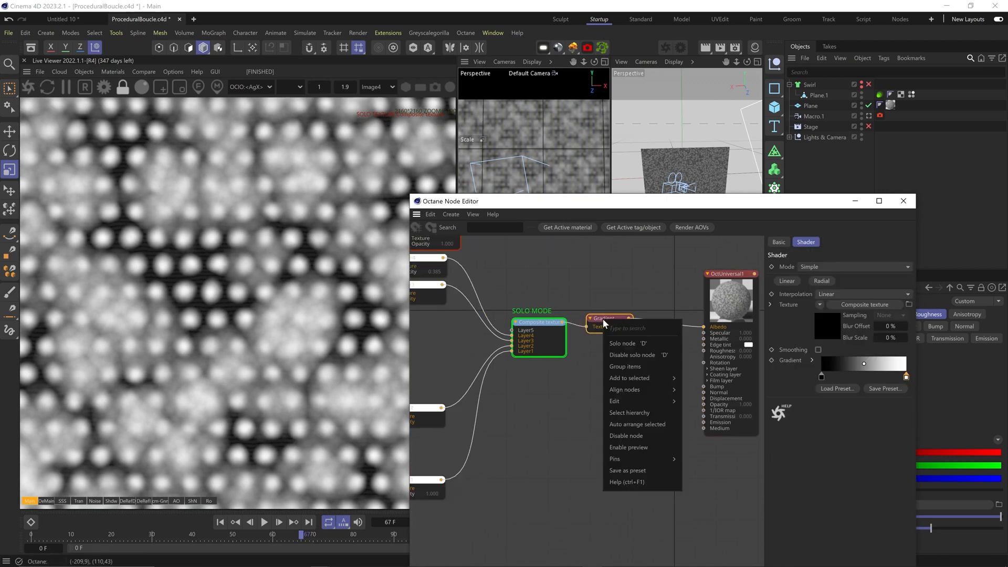
Colour the Albedo gradient's end knot warm cream with RGB 240, 234, 225
{"action": "double_click", "coordinate": [906, 376]}
{"action": "left_click_drag", "start_coordinate": [718, 398], "coordinate": [734, 397]}
{"action": "left_click_drag", "start_coordinate": [718, 409], "coordinate": [739, 409]}
{"action": "left_click_drag", "start_coordinate": [881, 421], "coordinate": [870, 420]}
{"action": "left_click", "coordinate": [760, 437]}
{"action": "double_click", "coordinate": [906, 376]}
{"action": "left_click_drag", "start_coordinate": [738, 409], "coordinate": [770, 398]}
{"action": "left_click", "coordinate": [760, 437]}
Colour a knot near the start of the Albedo gradient green and move the cream knot to about 20%
{"action": "double_click", "coordinate": [827, 376]}
{"action": "left_click_drag", "start_coordinate": [718, 408], "coordinate": [772, 421]}
{"action": "left_click", "coordinate": [760, 437]}
{"action": "left_click_drag", "start_coordinate": [906, 377], "coordinate": [839, 377]}
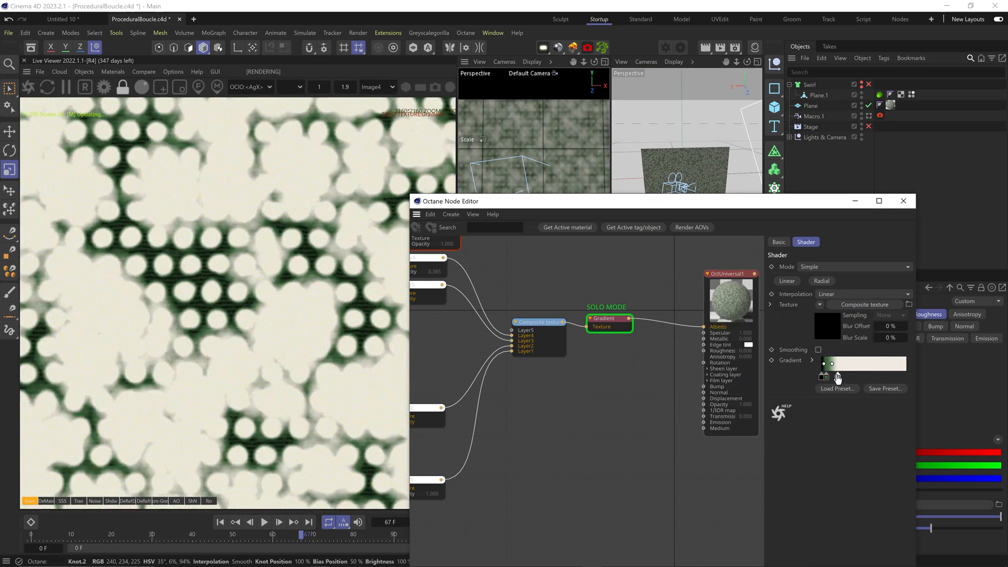
Fine-tune the Albedo gradient's cream tones, adding cream knots near its end and shifting the middle knot to about 35%
{"action": "double_click", "coordinate": [839, 376]}
{"action": "left_click", "coordinate": [776, 421]}
{"action": "double_click", "coordinate": [906, 376]}
{"action": "left_click_drag", "start_coordinate": [733, 398], "coordinate": [741, 398]}
{"action": "left_click", "coordinate": [756, 436]}
{"action": "left_click", "coordinate": [895, 377]}
{"action": "left_click_drag", "start_coordinate": [839, 377], "coordinate": [851, 378]}
Brighten the dark green knots at the start of the Albedo gradient
{"action": "double_click", "coordinate": [823, 378]}
{"action": "left_click", "coordinate": [760, 438]}
{"action": "left_click_drag", "start_coordinate": [771, 420], "coordinate": [798, 421]}
{"action": "double_click", "coordinate": [826, 377]}
{"action": "left_click", "coordinate": [768, 438]}
Adjust the colour of the Albedo gradient's middle cream knot and reposition the knots for a softer green-to-cream transition
{"action": "left_click_drag", "start_coordinate": [851, 378], "coordinate": [846, 381]}
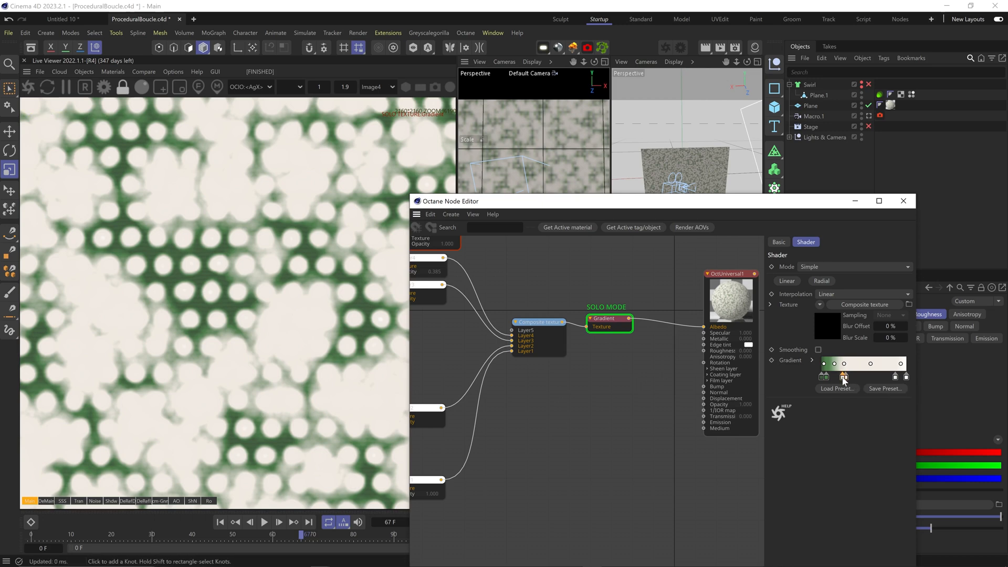
{"action": "double_click", "coordinate": [842, 378]}
{"action": "left_click_drag", "start_coordinate": [750, 415], "coordinate": [759, 416]}
{"action": "left_click", "coordinate": [760, 437]}
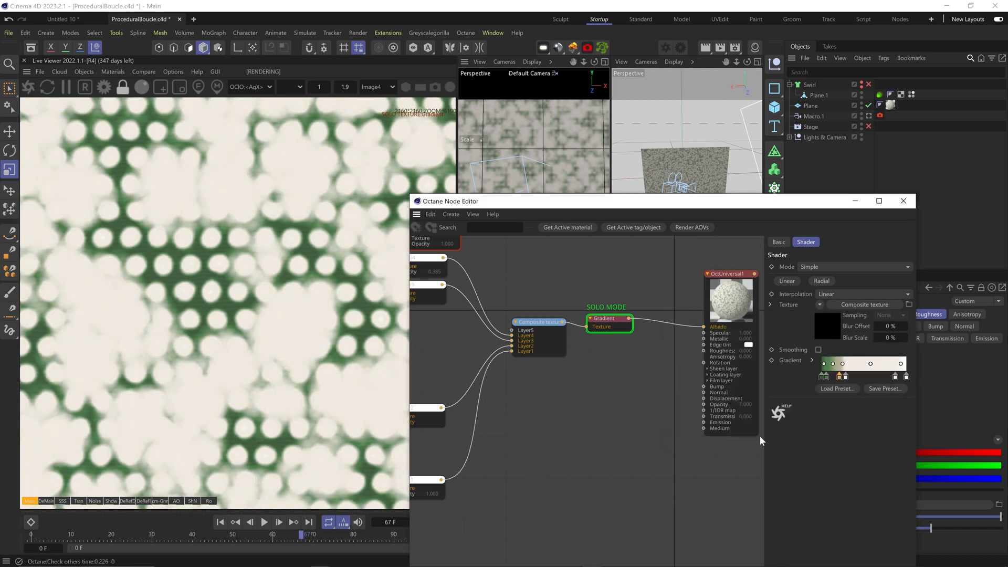
{"action": "left_click_drag", "start_coordinate": [826, 379], "coordinate": [868, 384]}
Insert a Color Correction node between the Gradient and the material's Albedo
{"action": "left_click_drag", "start_coordinate": [729, 274], "coordinate": [746, 268]}
{"action": "mouse_move", "coordinate": [432, 329]}
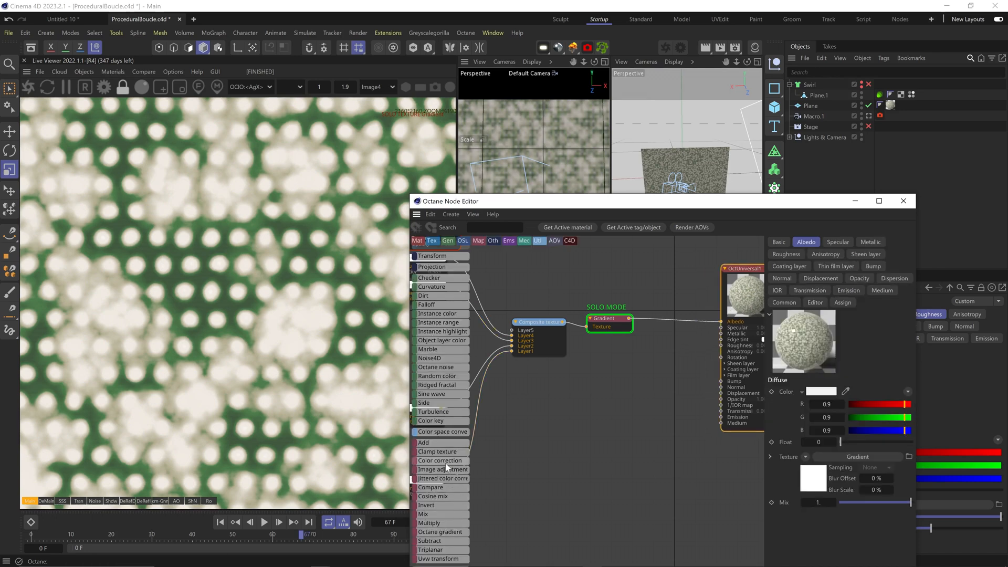
{"action": "left_click_drag", "start_coordinate": [445, 462], "coordinate": [664, 307]}
{"action": "key", "text": "Return"}
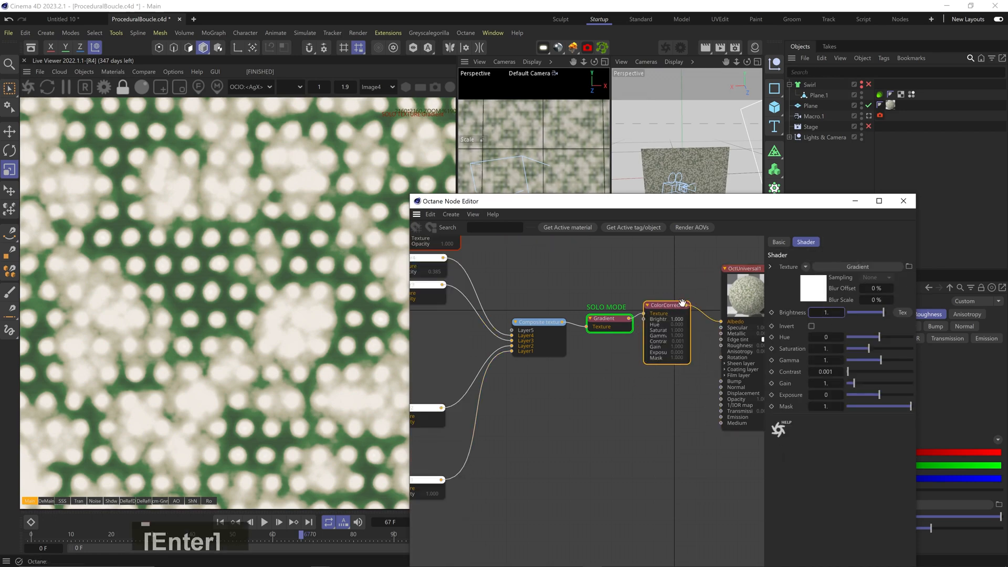
Move the material from the flat Plane to the draped Plane.1 under Swirl, hide the flat Plane, and activate the Macro 1 camera
{"action": "left_click_drag", "start_coordinate": [924, 95], "coordinate": [922, 95]}
{"action": "left_click", "coordinate": [868, 106]}
{"action": "left_click", "coordinate": [861, 86], "text": "alt"}
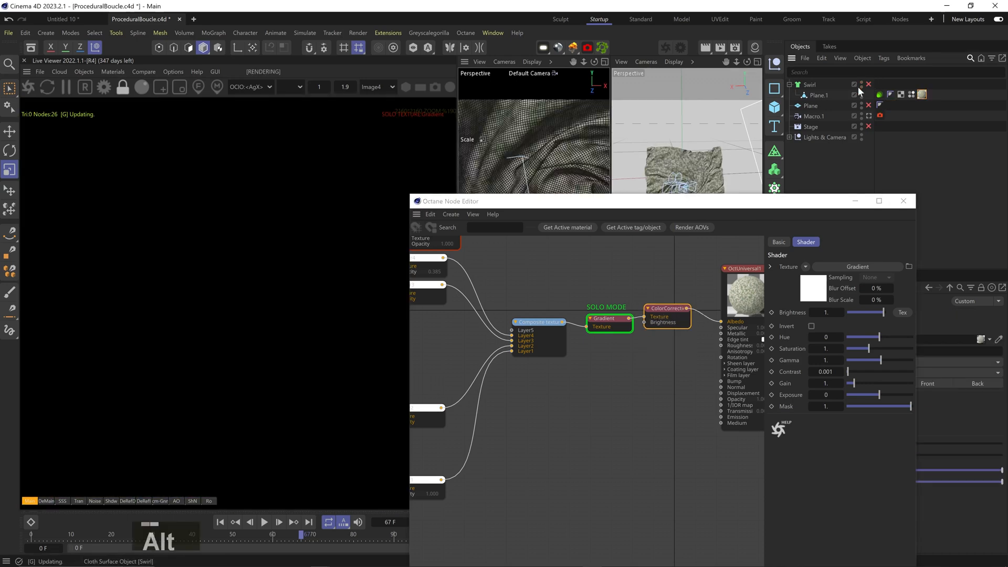
{"action": "left_click", "coordinate": [868, 116]}
{"action": "scroll", "coordinate": [301, 346], "scroll_direction": "down", "scroll_amount": 5}
{"action": "scroll", "coordinate": [302, 342], "scroll_direction": "up", "scroll_amount": 2}
Disable the Gradient's solo mode and set the material's Specular float to 0
{"action": "middle_click_drag", "start_coordinate": [665, 364], "coordinate": [570, 402]}
{"action": "left_click_drag", "start_coordinate": [635, 328], "coordinate": [688, 313]}
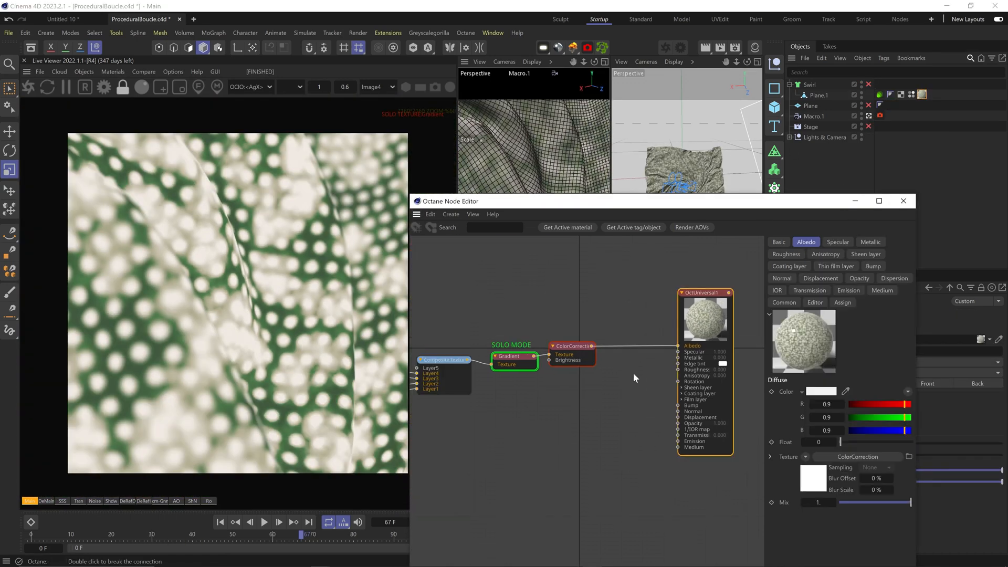
{"action": "right_click", "coordinate": [515, 359]}
{"action": "left_click", "coordinate": [539, 385]}
{"action": "left_click", "coordinate": [724, 314]}
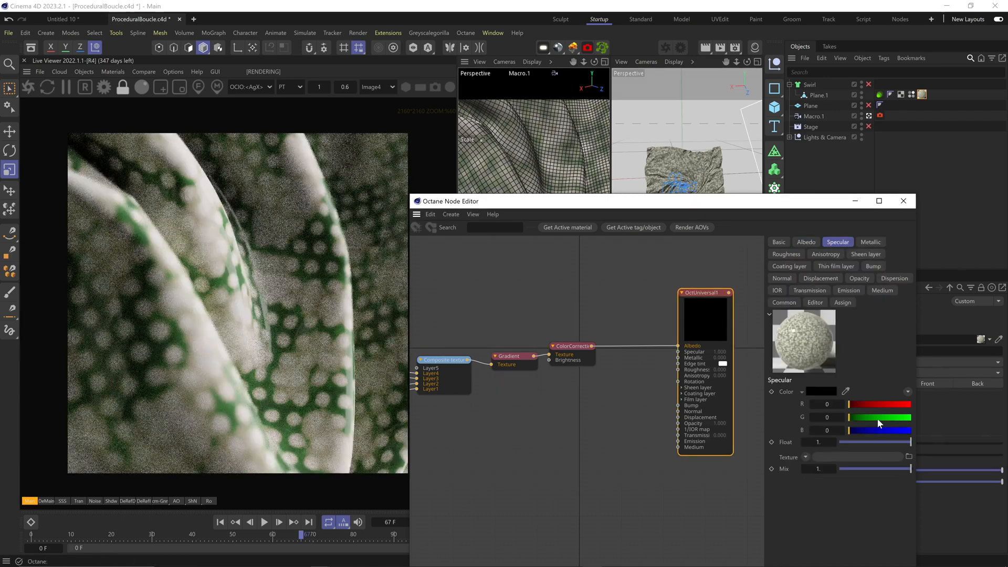
{"action": "left_click", "coordinate": [837, 242]}
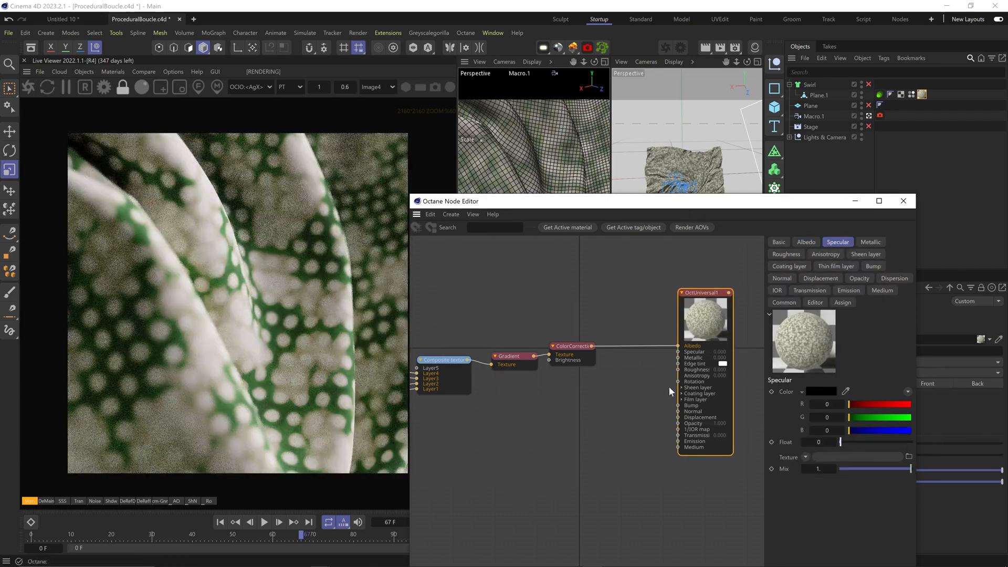
Add a Gradient from the composite texture into the material's Bump and move its white knot to about 86%
{"action": "left_click_drag", "start_coordinate": [467, 360], "coordinate": [497, 391]}
{"action": "left_click_drag", "start_coordinate": [497, 391], "coordinate": [581, 424]}
{"action": "key", "text": "BackSpace"}
{"action": "left_click", "coordinate": [603, 417]}
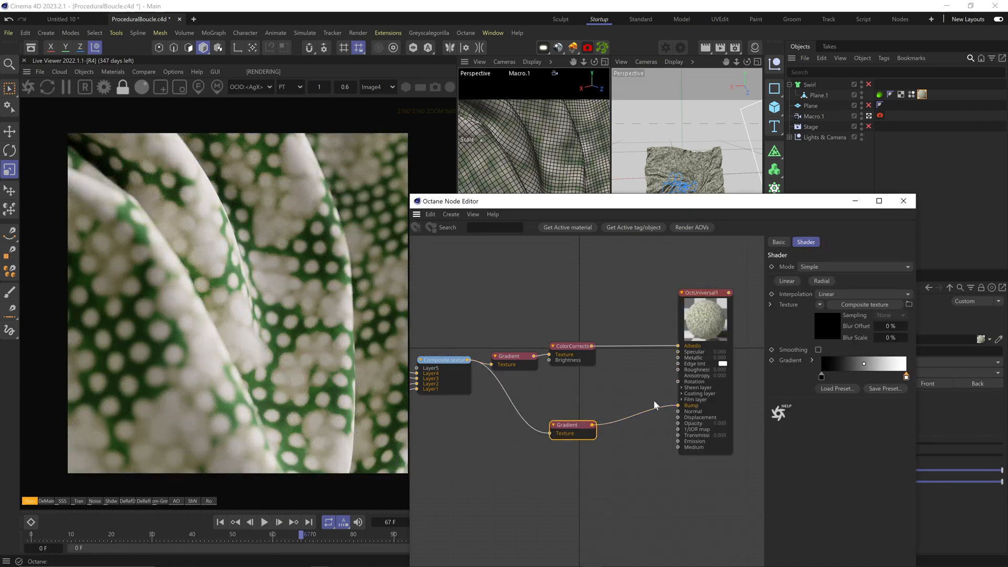
{"action": "left_click_drag", "start_coordinate": [663, 402], "coordinate": [678, 405]}
{"action": "left_click_drag", "start_coordinate": [906, 376], "coordinate": [894, 377]}
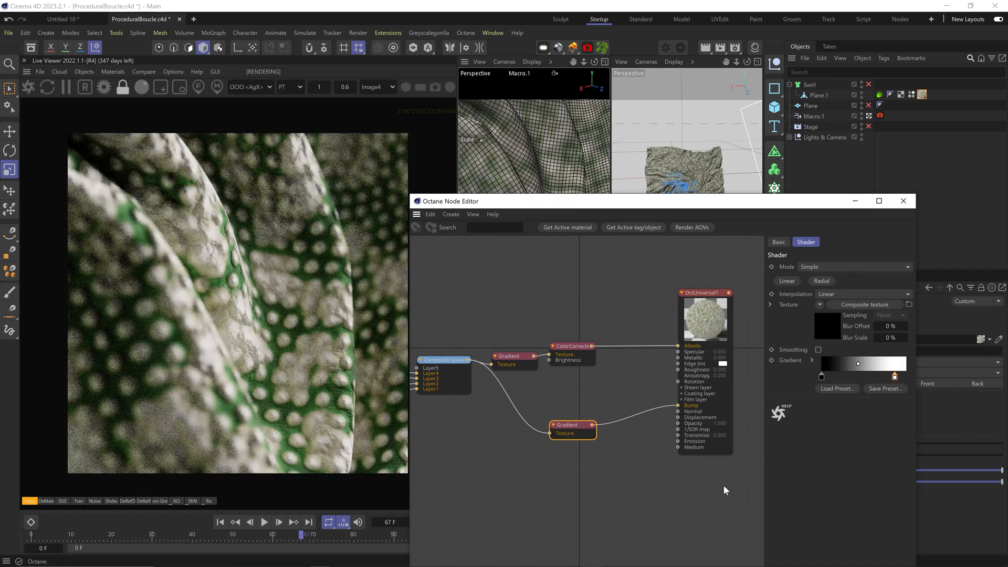
Rearrange the shading nodes and add a Color Correction node into the material's Sheen, fed by the albedo Color Correction
{"action": "left_click_drag", "start_coordinate": [575, 426], "coordinate": [573, 440]}
{"action": "left_click_drag", "start_coordinate": [609, 386], "coordinate": [517, 341]}
{"action": "left_click_drag", "start_coordinate": [563, 358], "coordinate": [565, 342]}
{"action": "left_click_drag", "start_coordinate": [678, 351], "coordinate": [554, 380]}
{"action": "type", "text": "COLOR"}
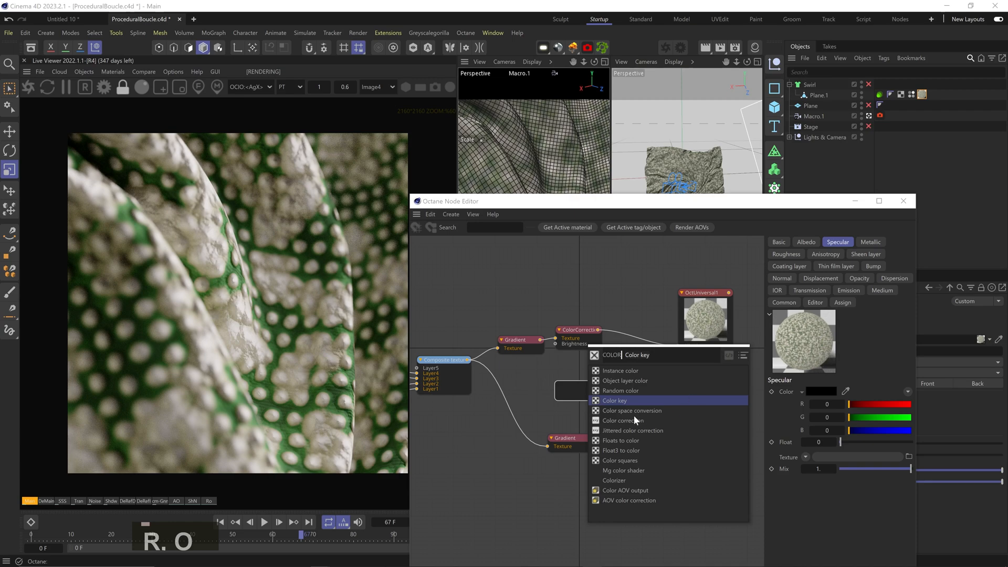
{"action": "left_click", "coordinate": [635, 420]}
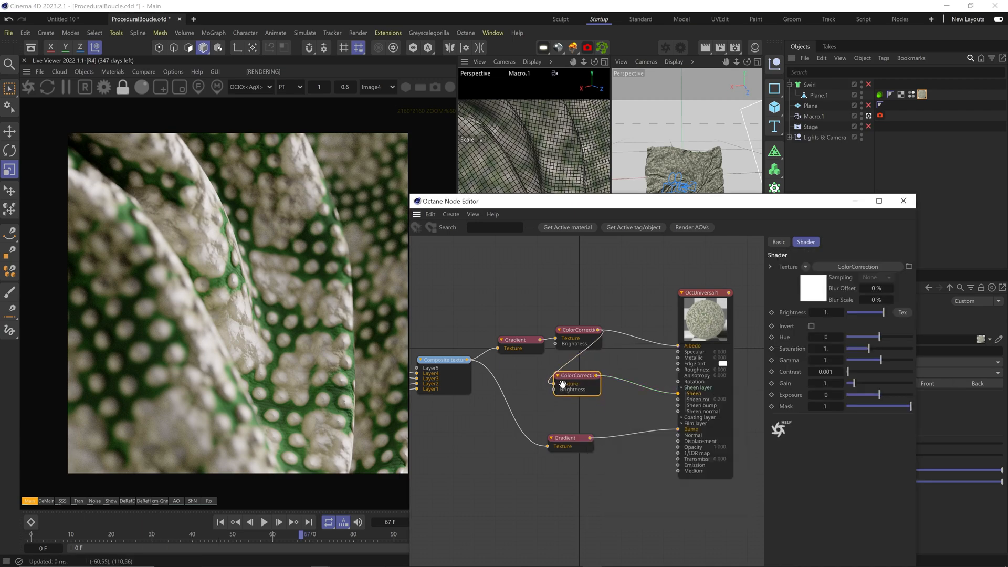
Solo the sheen Color Correction, set its Gamma to about 0.316 and Brightness to 1.5, and leave solo mode
{"action": "key", "text": "alt+w"}
{"action": "left_click", "coordinate": [872, 360]}
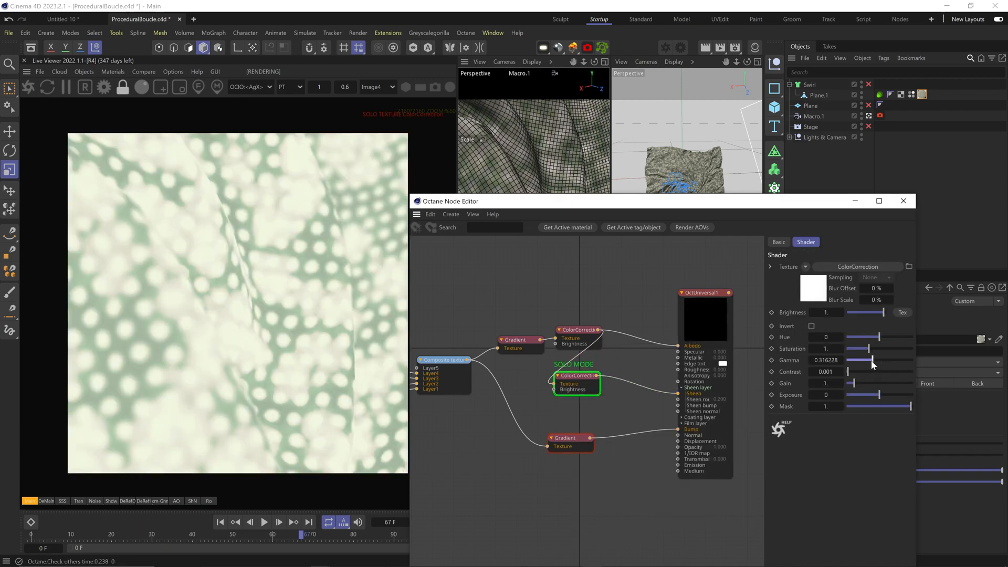
{"action": "left_click", "coordinate": [840, 312]}
{"action": "type", "text": "5"}
{"action": "key", "text": "Return"}
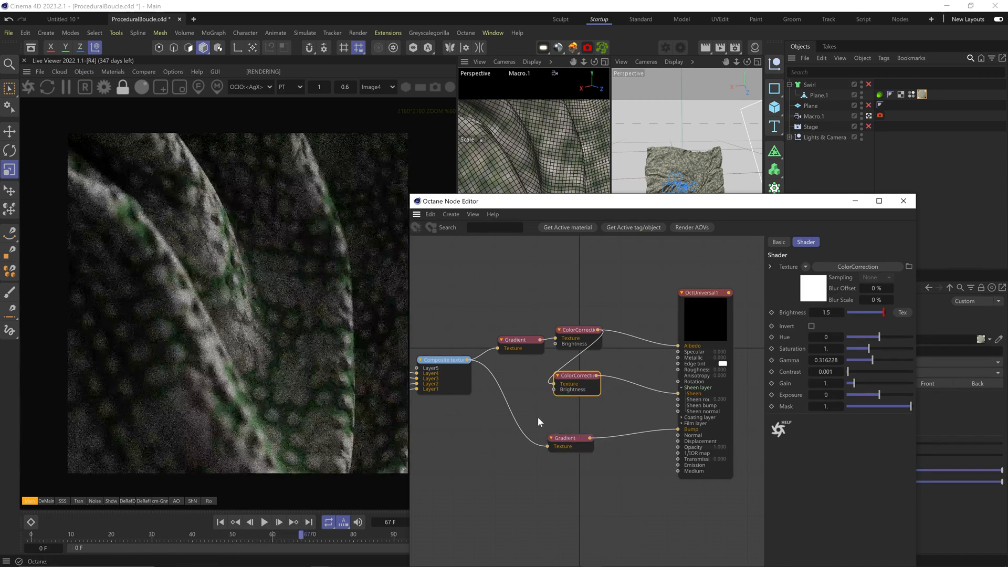
Set the material's sheen roughness to about 0.66, store the render, lower the roughness, and compare with the A/B split
{"action": "left_click", "coordinate": [691, 329]}
{"action": "left_click", "coordinate": [865, 254]}
{"action": "left_click_drag", "start_coordinate": [865, 437], "coordinate": [865, 437]}
{"action": "left_click", "coordinate": [144, 72]}
{"action": "left_click", "coordinate": [158, 95]}
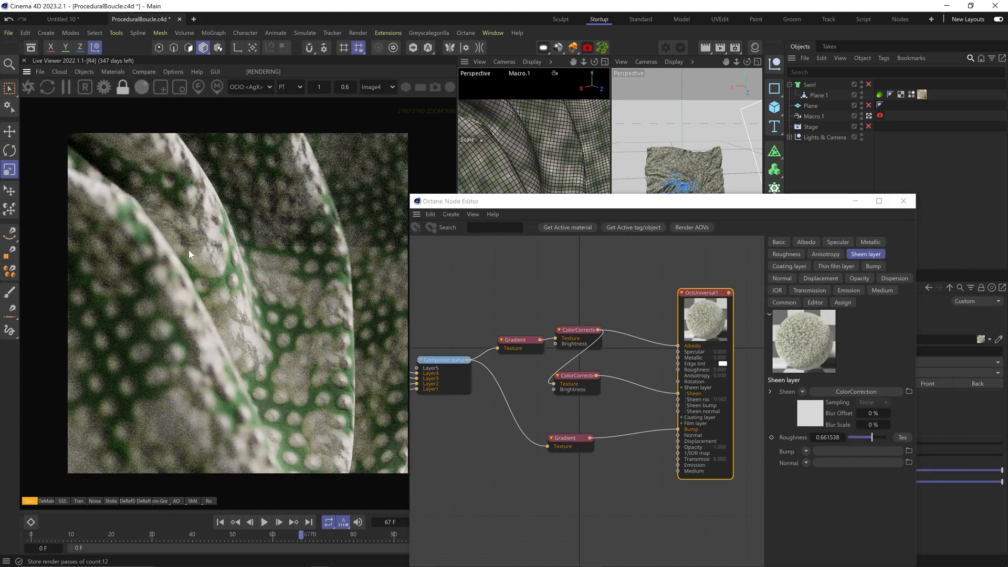
{"action": "left_click_drag", "start_coordinate": [237, 252], "coordinate": [282, 263]}
{"action": "left_click_drag", "start_coordinate": [861, 438], "coordinate": [841, 438]}
{"action": "left_click_drag", "start_coordinate": [283, 265], "coordinate": [227, 252]}
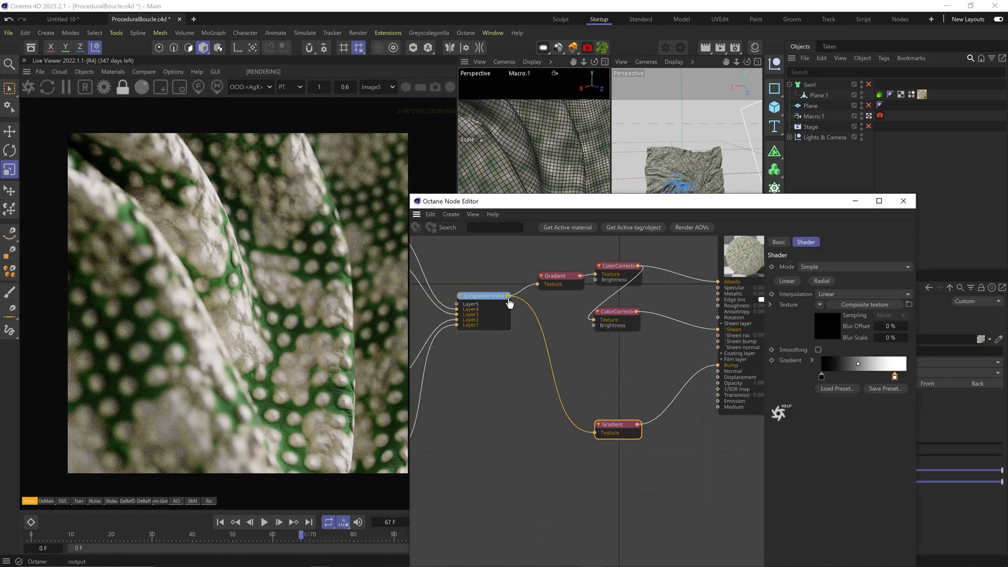
Add a Gradient driven by the composite texture and feed it into a new Add node
{"action": "left_click_drag", "start_coordinate": [507, 296], "coordinate": [580, 329]}
{"action": "type", "text": "gradient"}
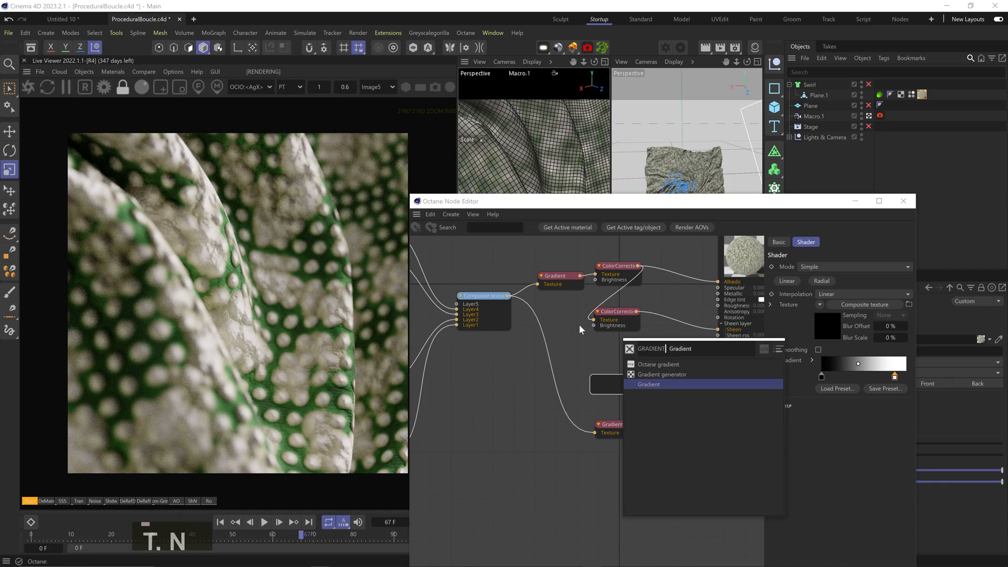
{"action": "key", "text": "Return"}
{"action": "left_click_drag", "start_coordinate": [599, 372], "coordinate": [624, 374]}
{"action": "type", "text": "add"}
{"action": "key", "text": "Return"}
{"action": "left_click_drag", "start_coordinate": [652, 397], "coordinate": [653, 360]}
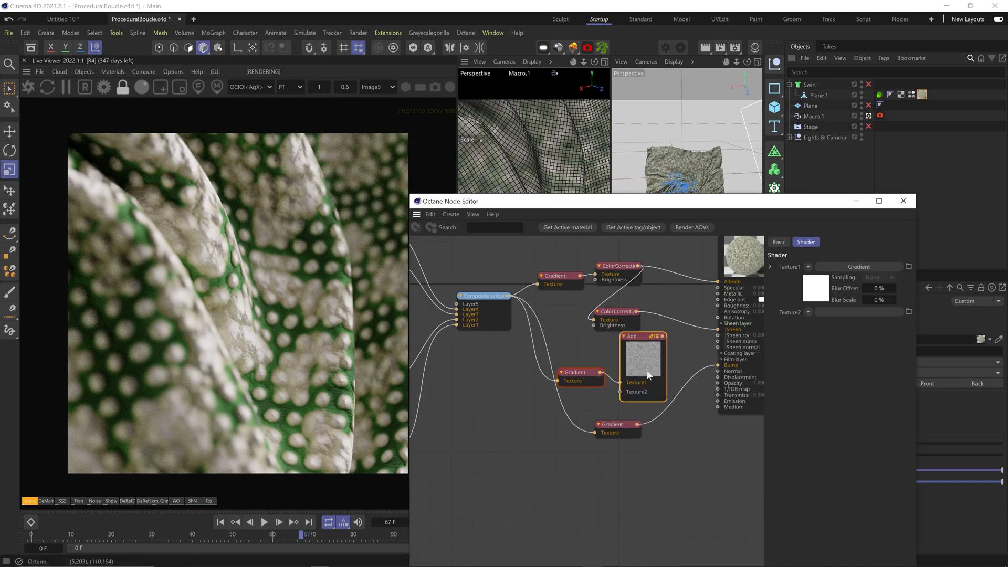
Make room around the Add and bump Gradient nodes and create a second Gradient from the Noise texture
{"action": "left_click_drag", "start_coordinate": [618, 424], "coordinate": [627, 467]}
{"action": "left_click_drag", "start_coordinate": [529, 250], "coordinate": [630, 322]}
{"action": "left_click_drag", "start_coordinate": [619, 311], "coordinate": [615, 290]}
{"action": "scroll", "coordinate": [556, 342], "scroll_direction": "down", "scroll_amount": 5}
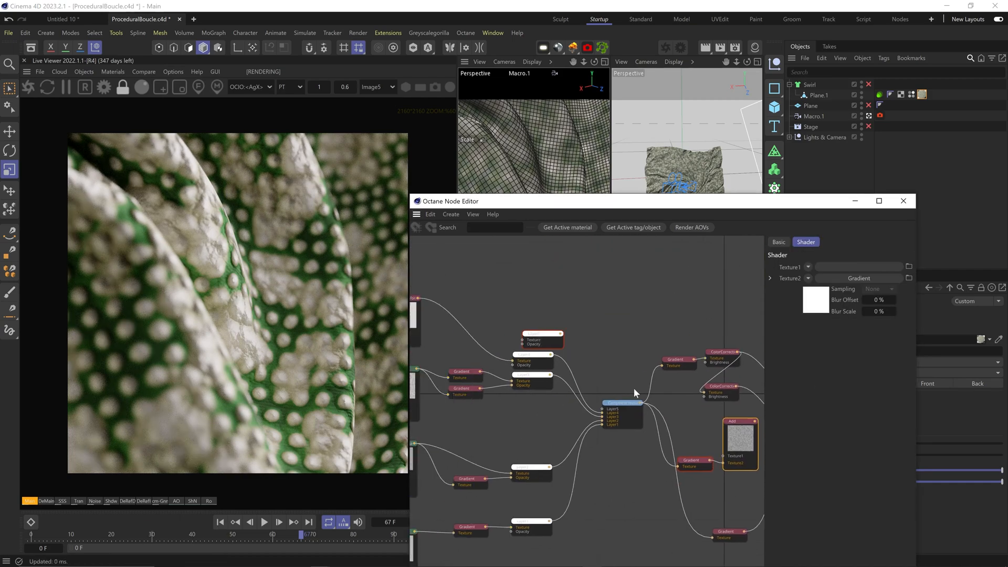
{"action": "left_click_drag", "start_coordinate": [507, 355], "coordinate": [681, 391]}
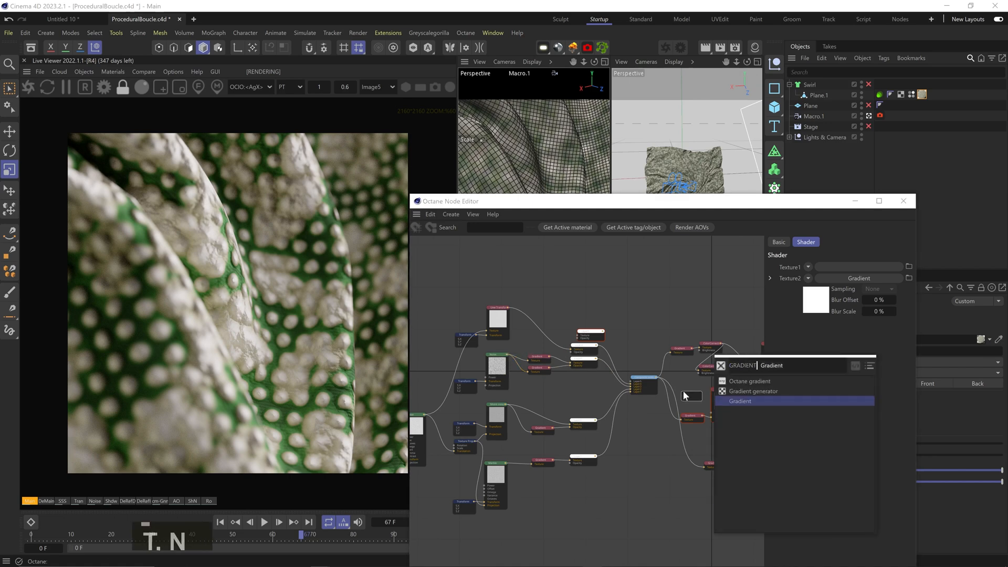
{"action": "left_click", "coordinate": [772, 381]}
Connect the noise Gradient to the Add node's Texture1, feed Add into Sheen roughness, and solo the Add node
{"action": "scroll", "coordinate": [585, 358], "scroll_direction": "up", "scroll_amount": 5}
{"action": "middle_click_drag", "start_coordinate": [675, 386], "coordinate": [575, 387]}
{"action": "left_click_drag", "start_coordinate": [576, 350], "coordinate": [669, 374]}
{"action": "middle_click_drag", "start_coordinate": [663, 434], "coordinate": [711, 415]}
{"action": "left_click_drag", "start_coordinate": [493, 345], "coordinate": [494, 376]}
{"action": "right_click", "coordinate": [598, 346]}
{"action": "left_click", "coordinate": [619, 372]}
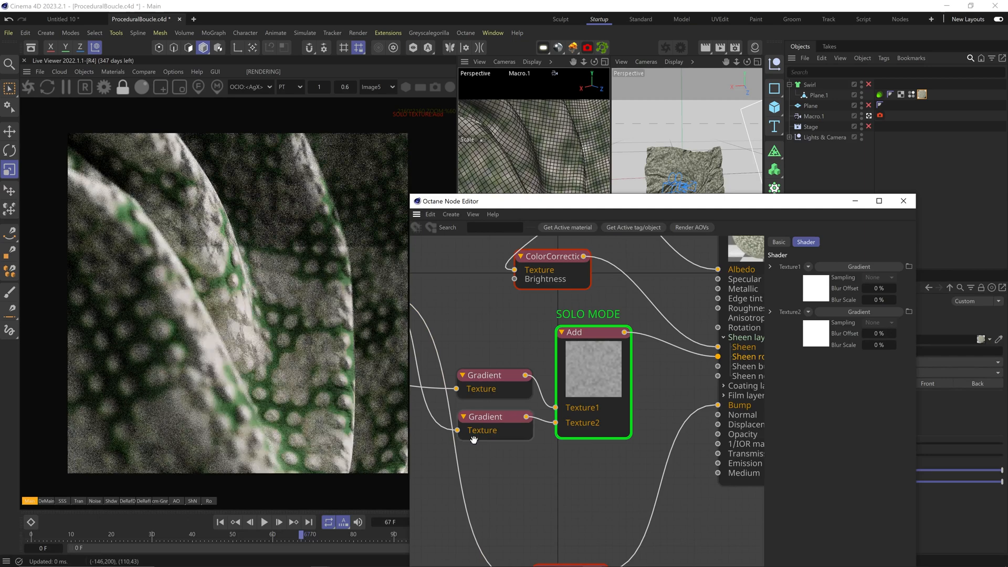
Darken the composite Gradient's white knot to grey and move the noise Gradient's knots to about 48% and 65%
{"action": "left_click", "coordinate": [512, 416]}
{"action": "double_click", "coordinate": [906, 377]}
{"action": "left_click", "coordinate": [819, 418]}
{"action": "left_click", "coordinate": [758, 436]}
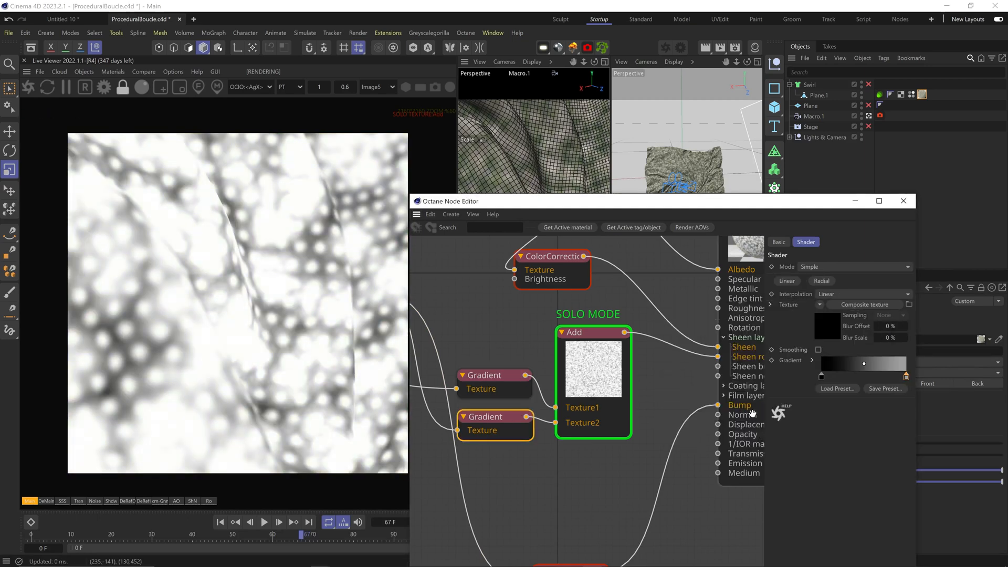
{"action": "left_click_drag", "start_coordinate": [822, 377], "coordinate": [861, 378]}
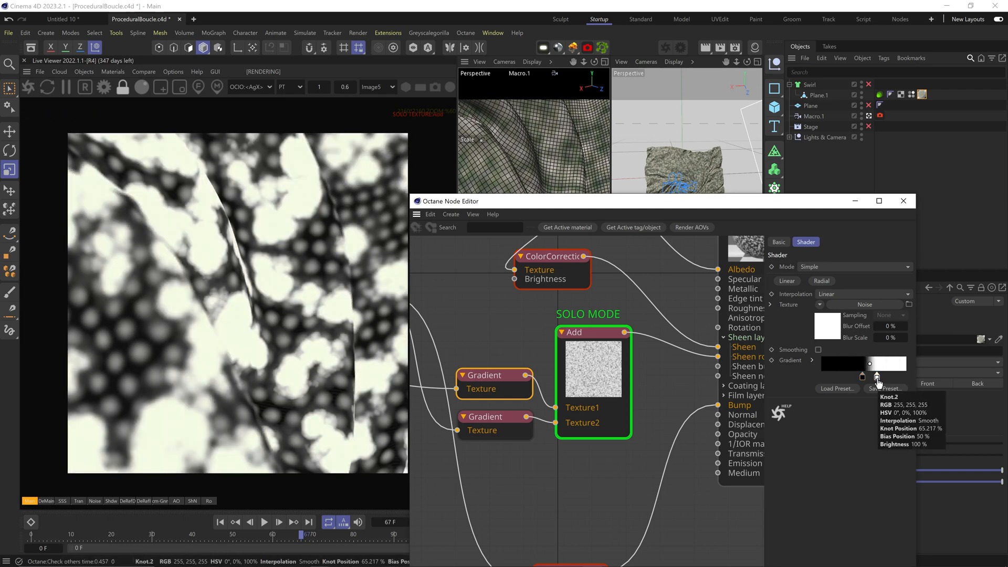
Insert a Uvw Transform between the Noise and its Gradient and scale it to 0.015 with a Transform node
{"action": "middle_click_drag", "start_coordinate": [694, 412], "coordinate": [948, 432]}
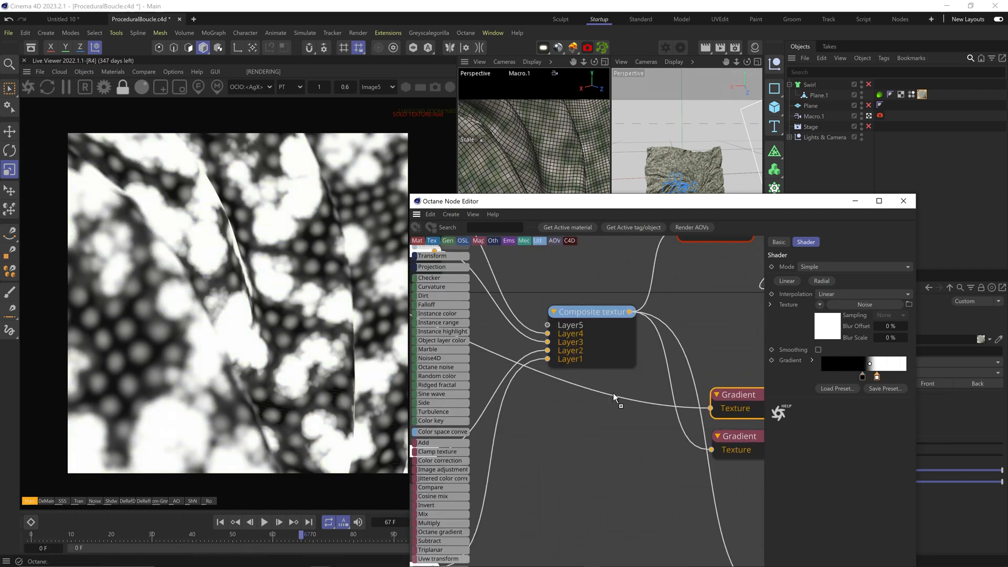
{"action": "left_click_drag", "start_coordinate": [642, 407], "coordinate": [652, 426]}
{"action": "left_click_drag", "start_coordinate": [652, 427], "coordinate": [609, 389], "text": "alt"}
{"action": "left_click_drag", "start_coordinate": [566, 473], "coordinate": [551, 472]}
{"action": "left_click_drag", "start_coordinate": [893, 366], "coordinate": [857, 367]}
{"action": "middle_click_drag", "start_coordinate": [756, 406], "coordinate": [651, 406]}
{"action": "left_click", "coordinate": [650, 406]}
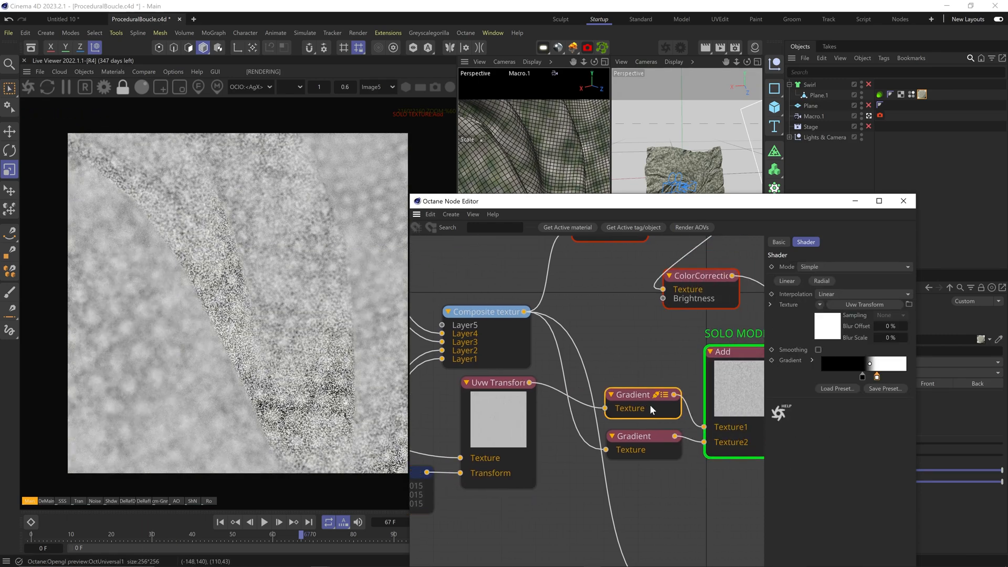
Move the noise Gradient's white knot to 100% and darken it to grey
{"action": "left_click_drag", "start_coordinate": [880, 377], "coordinate": [906, 377]}
{"action": "double_click", "coordinate": [906, 376]}
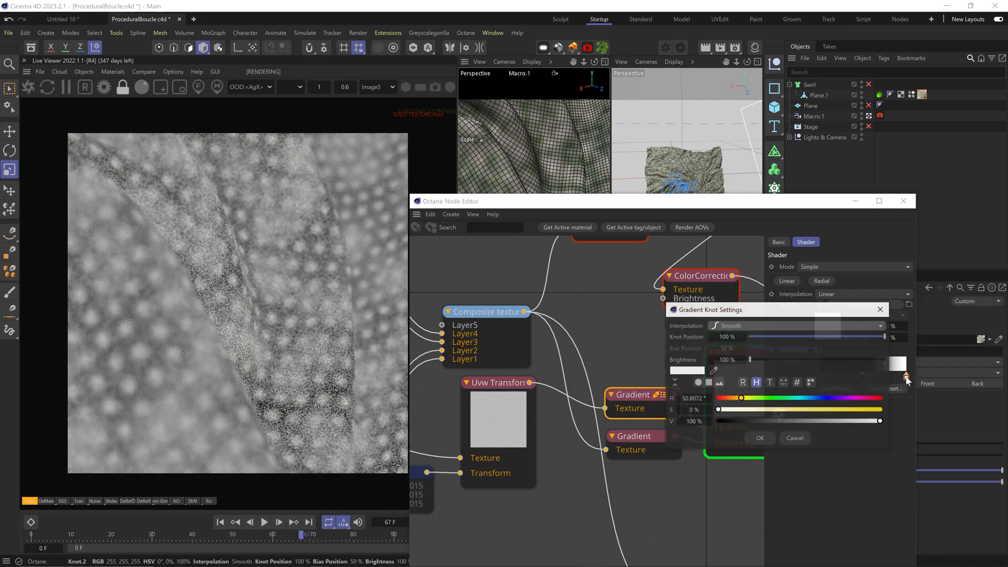
{"action": "left_click", "coordinate": [795, 438]}
Disable solo mode on the Add node
{"action": "middle_click_drag", "start_coordinate": [751, 410], "coordinate": [590, 427]}
{"action": "right_click", "coordinate": [581, 407]}
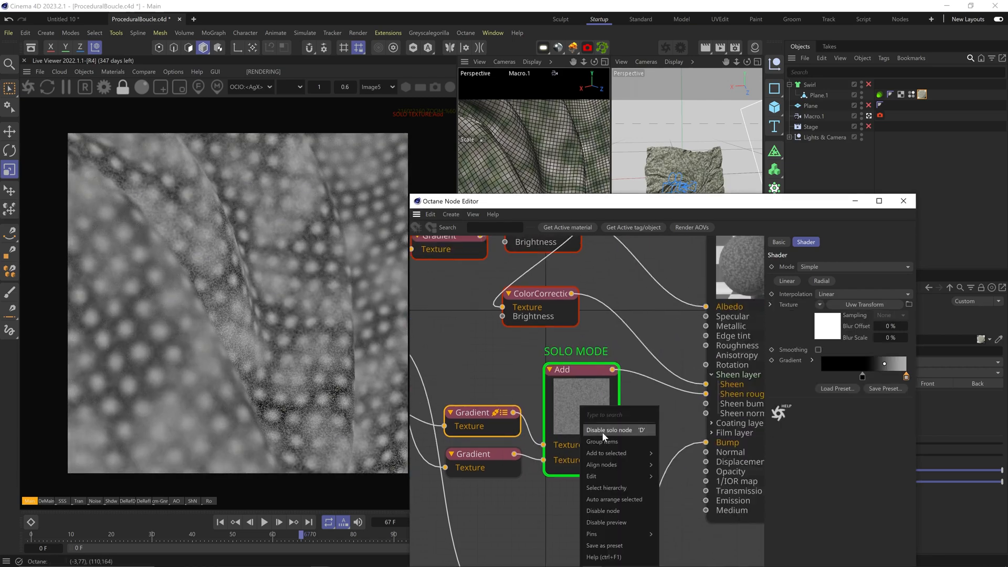
{"action": "left_click", "coordinate": [600, 431]}
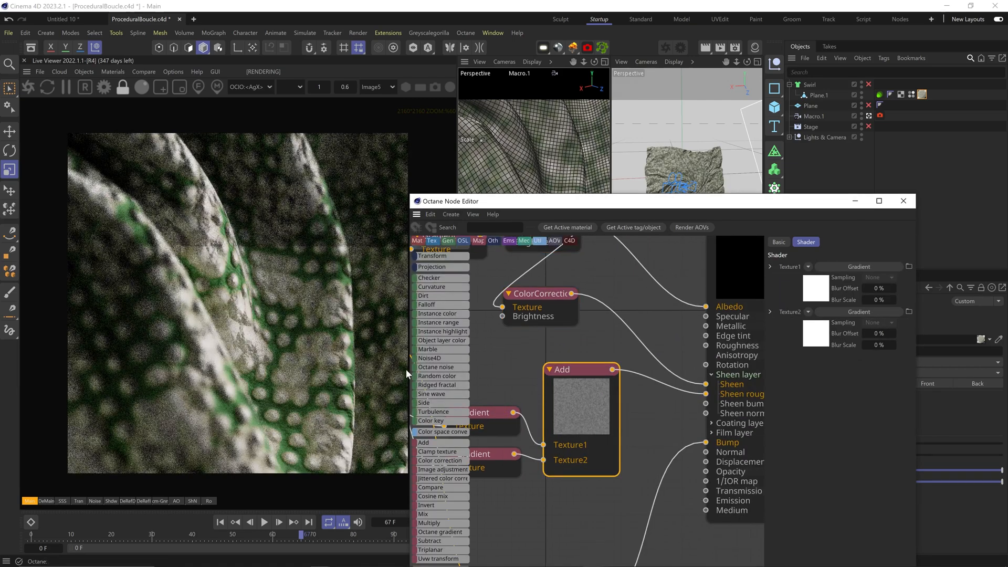
Disconnect the Add node from Sheen roughness, compare the renders with the A/B split, and reconnect it
{"action": "left_click_drag", "start_coordinate": [706, 394], "coordinate": [656, 362]}
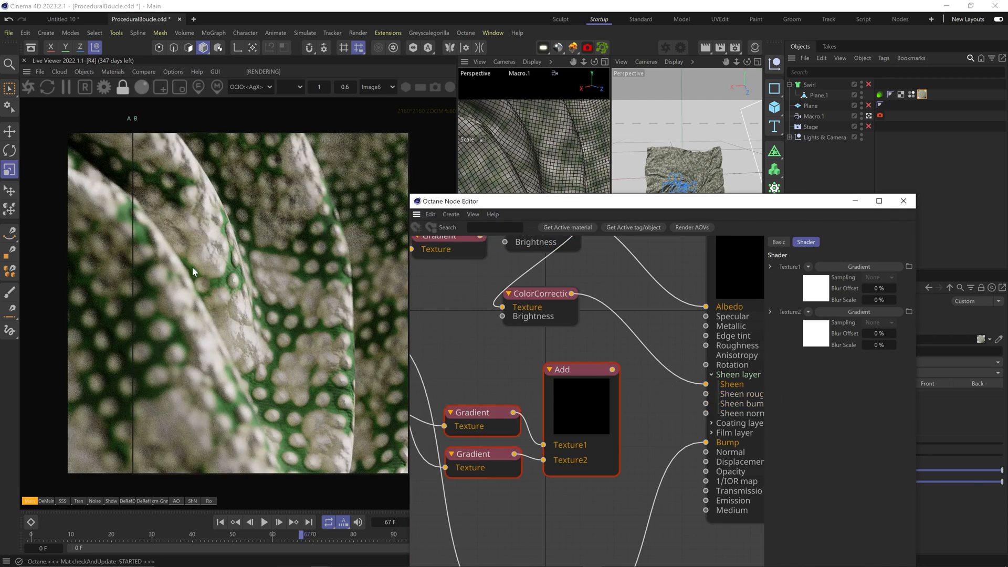
{"action": "left_click_drag", "start_coordinate": [134, 259], "coordinate": [290, 273]}
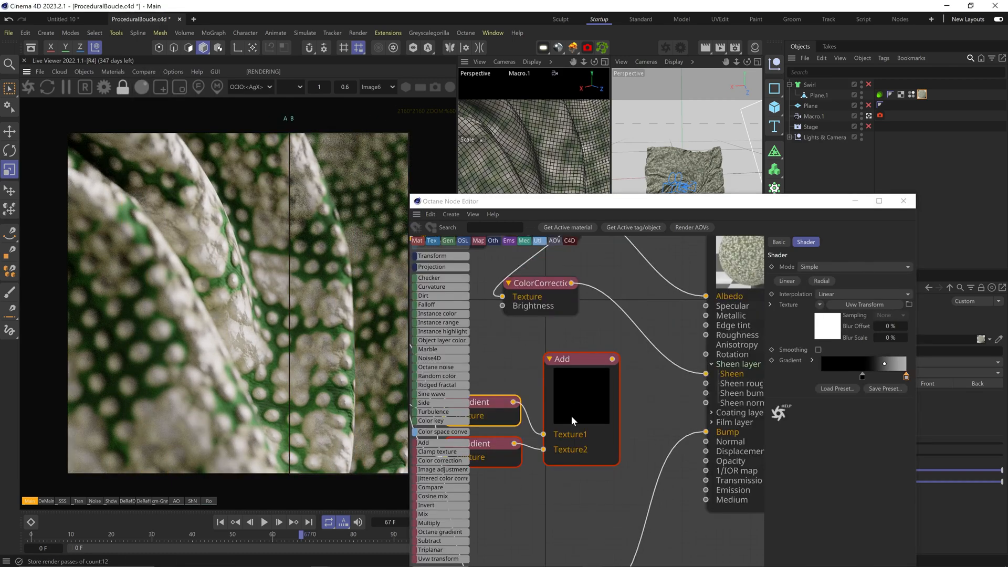
{"action": "left_click_drag", "start_coordinate": [612, 359], "coordinate": [706, 384]}
{"action": "left_click_drag", "start_coordinate": [135, 302], "coordinate": [210, 362]}
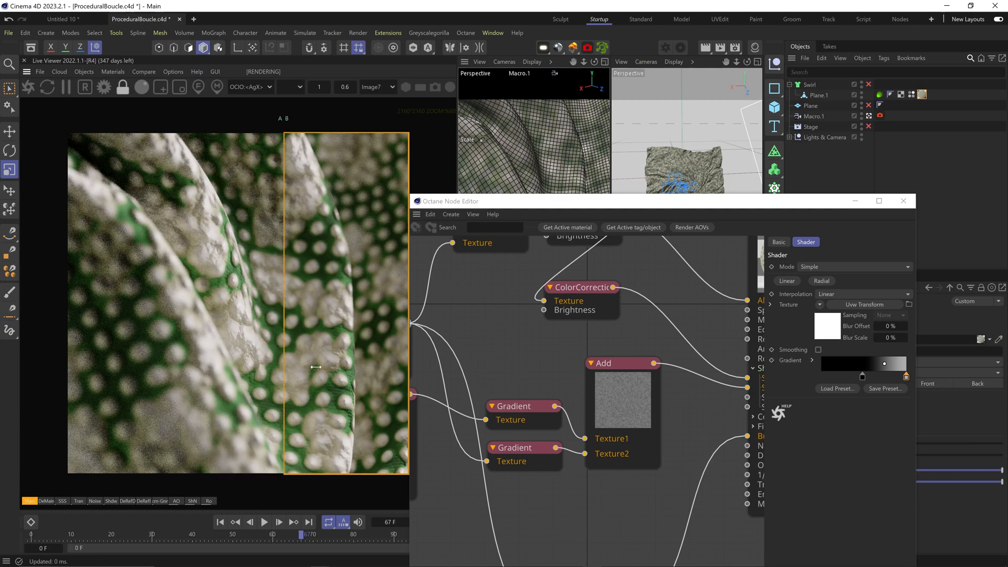
Lighten the composite Gradient's black knot to dark grey, set its end knot's value to 77%, and compare the renders
{"action": "left_click", "coordinate": [530, 463]}
{"action": "double_click", "coordinate": [906, 377]}
{"action": "left_click", "coordinate": [760, 436]}
{"action": "double_click", "coordinate": [821, 377]}
{"action": "left_click", "coordinate": [763, 421]}
{"action": "left_click", "coordinate": [765, 440]}
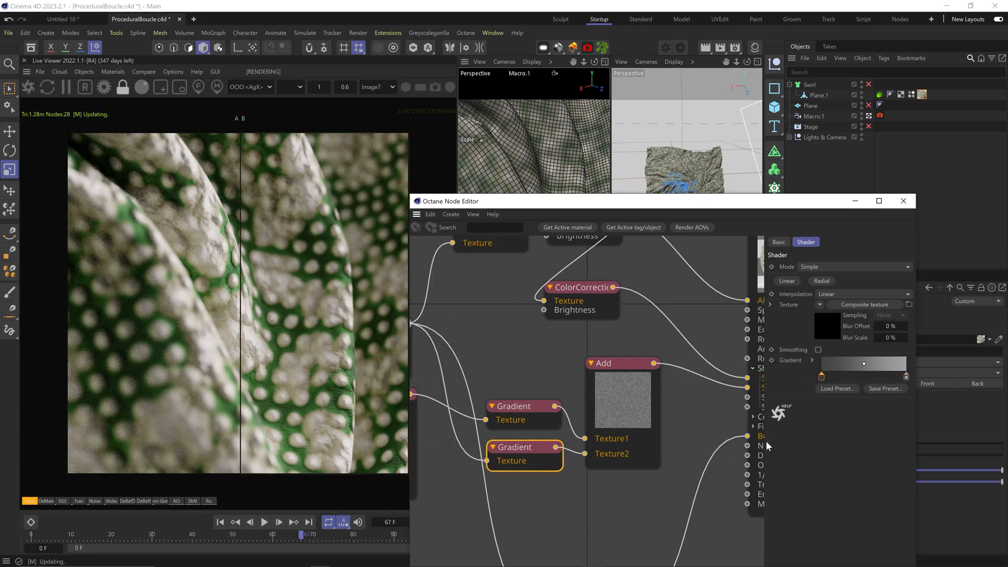
{"action": "double_click", "coordinate": [906, 377]}
{"action": "left_click", "coordinate": [846, 420]}
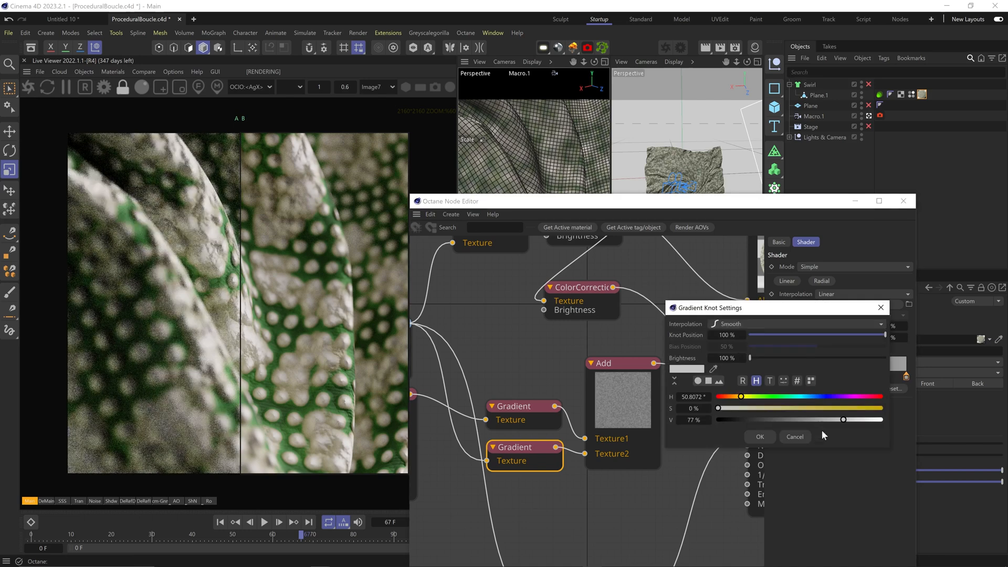
{"action": "left_click", "coordinate": [761, 436]}
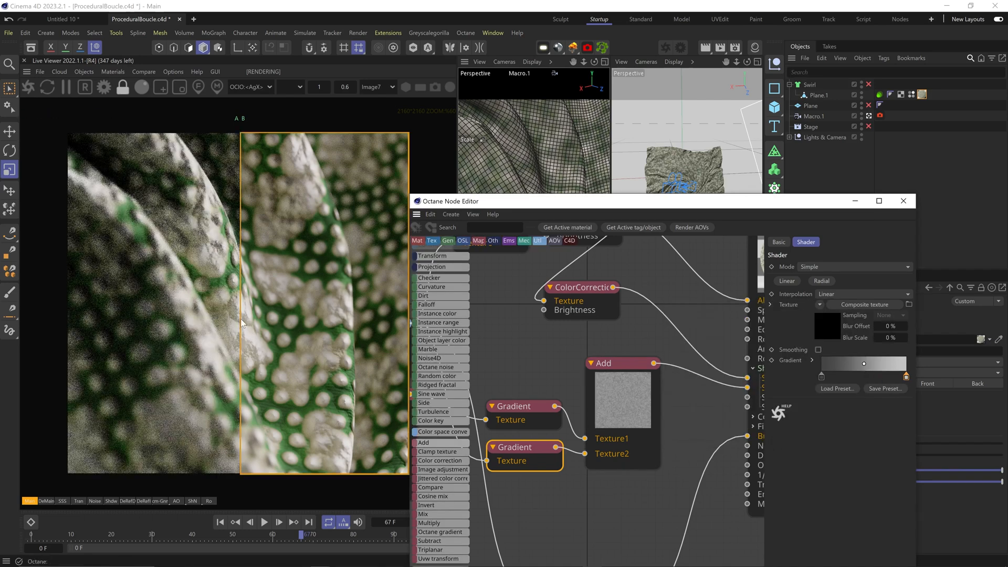
{"action": "left_click_drag", "start_coordinate": [241, 317], "coordinate": [284, 294]}
Set the noise Gradient's end knot to 86% value, move it to about 65%, and compare the renders
{"action": "left_click", "coordinate": [499, 409]}
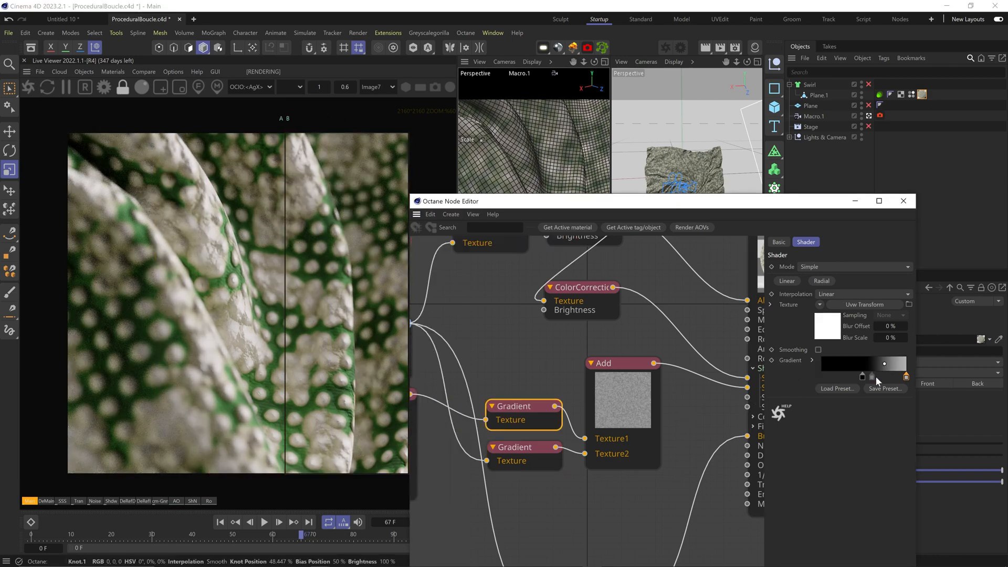
{"action": "double_click", "coordinate": [906, 376]}
{"action": "left_click", "coordinate": [760, 439]}
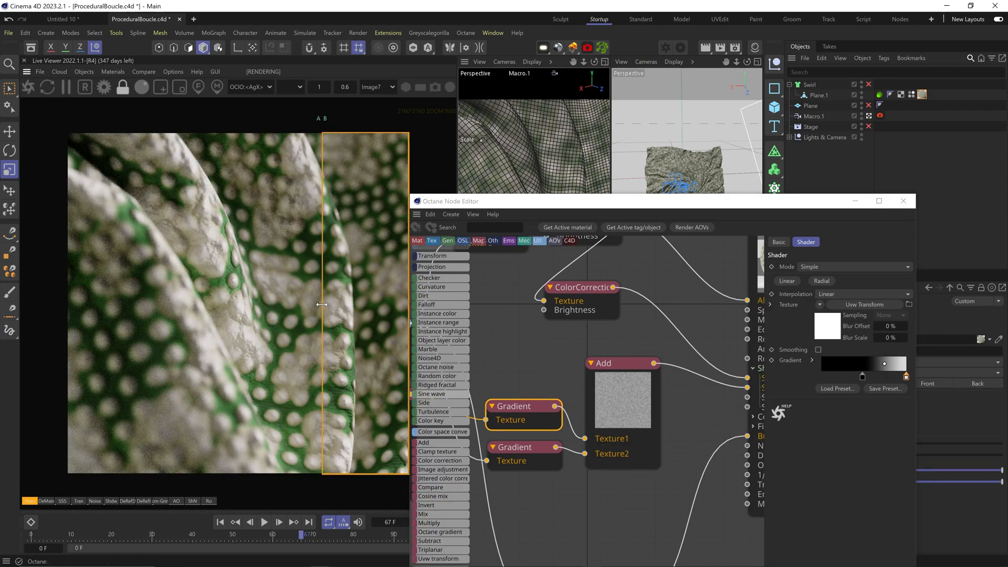
{"action": "left_click_drag", "start_coordinate": [321, 304], "coordinate": [313, 299]}
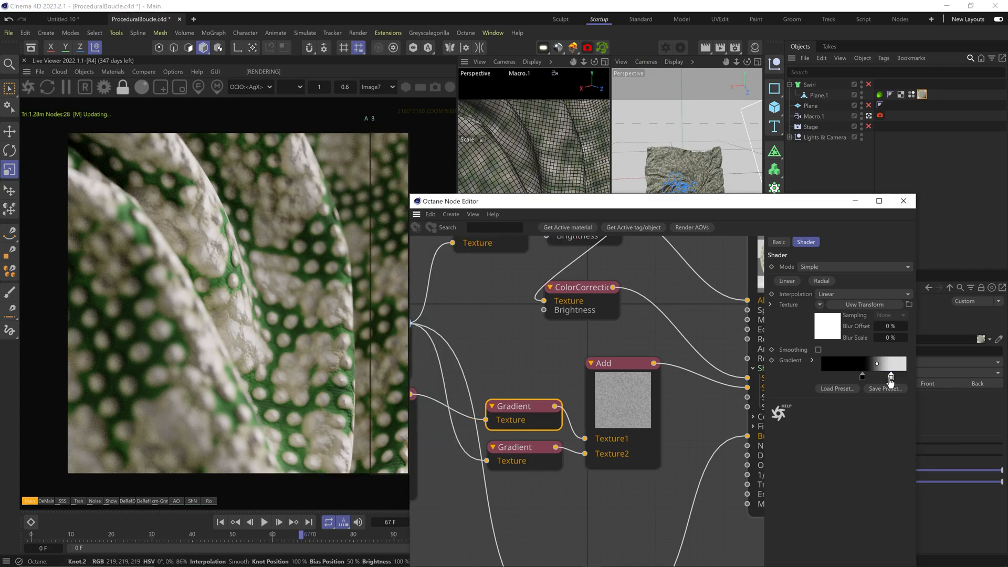
{"action": "left_click_drag", "start_coordinate": [892, 379], "coordinate": [877, 378]}
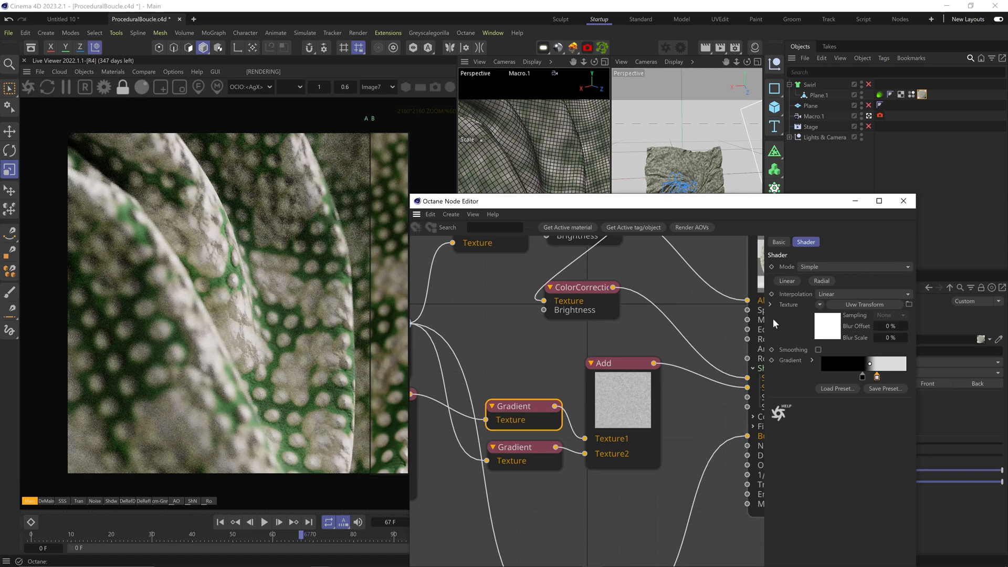
{"action": "left_click_drag", "start_coordinate": [371, 269], "coordinate": [254, 319]}
{"action": "left_click_drag", "start_coordinate": [410, 313], "coordinate": [341, 316]}
Add a Gradient from the Add node into Sheen bump and darken its white knot to grey after comparing the renders
{"action": "middle_click_drag", "start_coordinate": [627, 473], "coordinate": [623, 386]}
{"action": "left_click", "coordinate": [598, 544]}
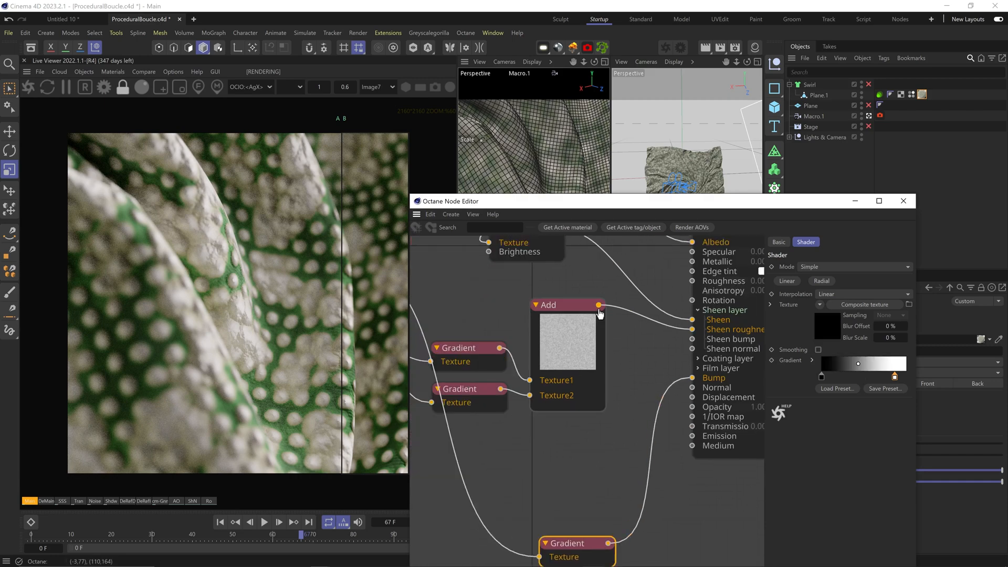
{"action": "left_click_drag", "start_coordinate": [599, 305], "coordinate": [562, 447]}
{"action": "key", "text": "Return"}
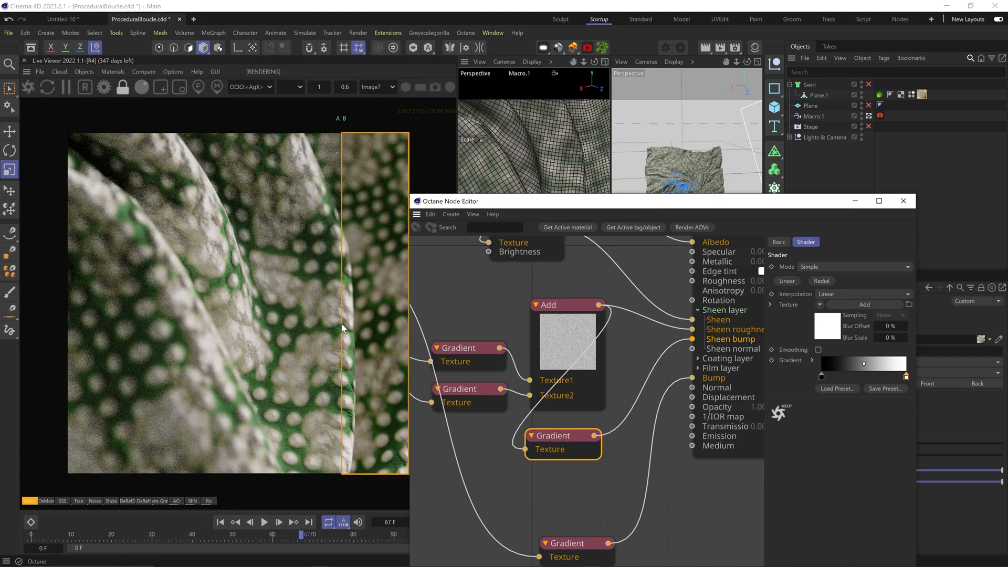
{"action": "left_click_drag", "start_coordinate": [342, 332], "coordinate": [219, 358]}
{"action": "left_click_drag", "start_coordinate": [321, 359], "coordinate": [356, 370]}
{"action": "double_click", "coordinate": [906, 377]}
{"action": "left_click", "coordinate": [767, 436]}
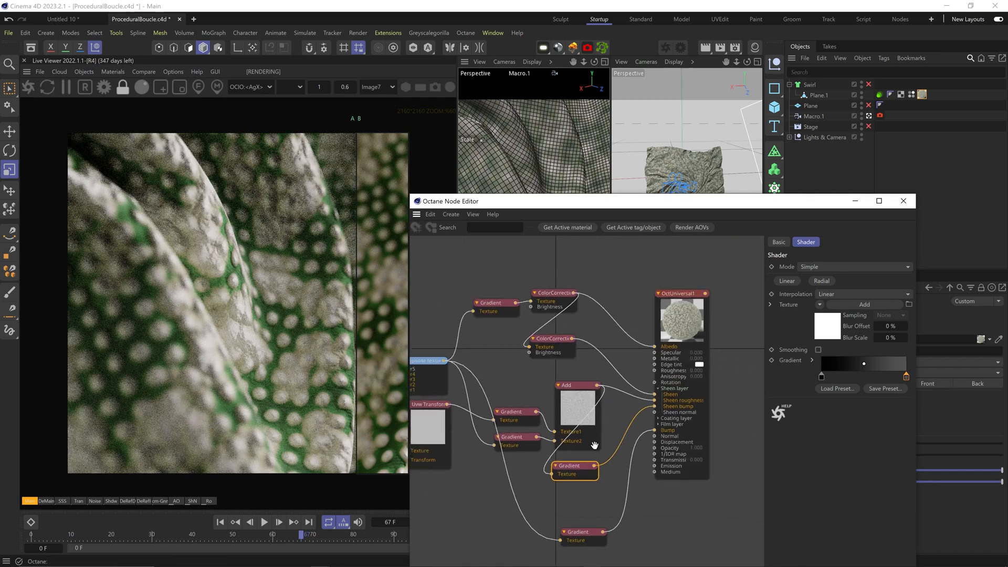
Edit the colour of the knot at about 22% on the Gradient feeding the albedo Color Correction
{"action": "middle_click_drag", "start_coordinate": [609, 367], "coordinate": [691, 374]}
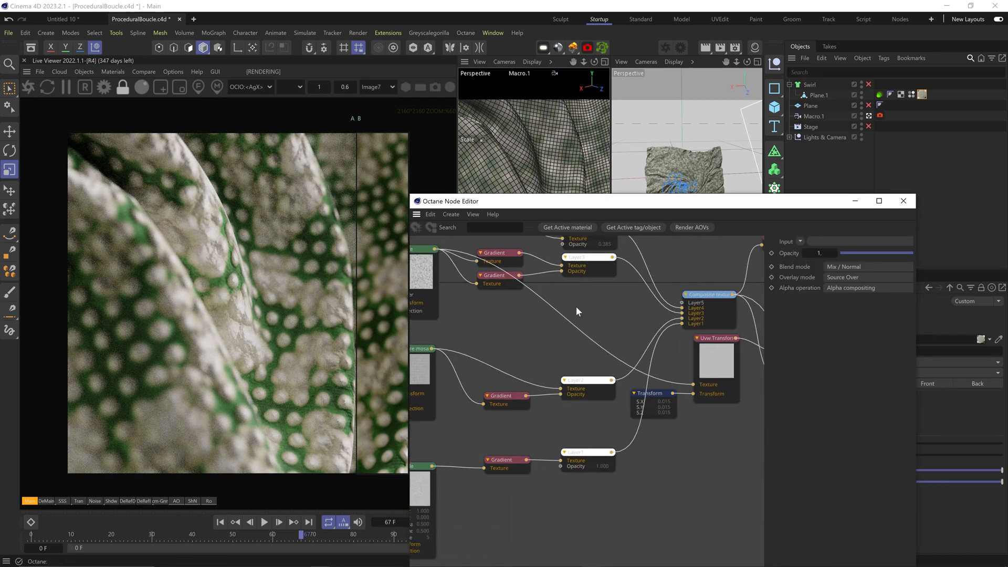
{"action": "left_click", "coordinate": [526, 299]}
{"action": "middle_click_drag", "start_coordinate": [735, 309], "coordinate": [537, 340]}
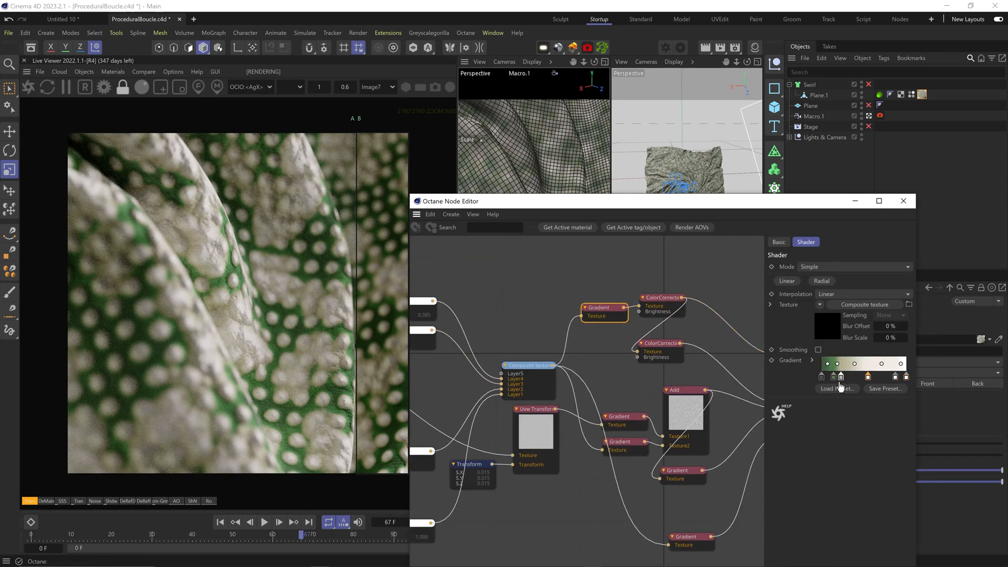
{"action": "double_click", "coordinate": [841, 377]}
{"action": "left_click", "coordinate": [763, 439]}
Set the bump Gradient's interpolation to Cubic, move its white knot to 100%, and inspect the cloth render up close
{"action": "middle_click_drag", "start_coordinate": [440, 411], "coordinate": [662, 395]}
{"action": "middle_click_drag", "start_coordinate": [760, 525], "coordinate": [421, 482]}
{"action": "left_click", "coordinate": [576, 481]}
{"action": "left_click", "coordinate": [839, 330]}
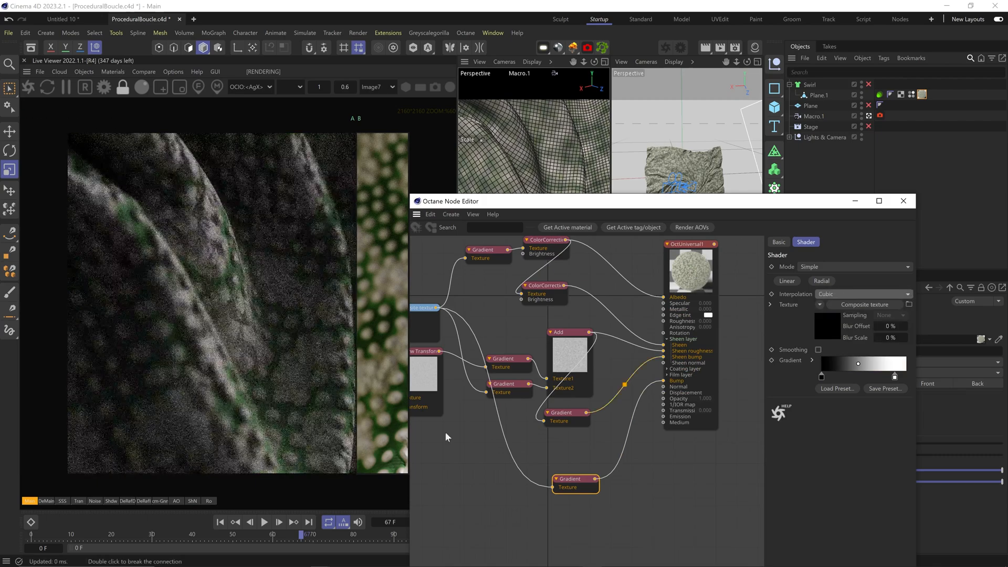
{"action": "scroll", "coordinate": [338, 438], "scroll_direction": "up", "scroll_amount": 10}
{"action": "left_click_drag", "start_coordinate": [894, 377], "coordinate": [906, 377]}
{"action": "left_click", "coordinate": [283, 370]}
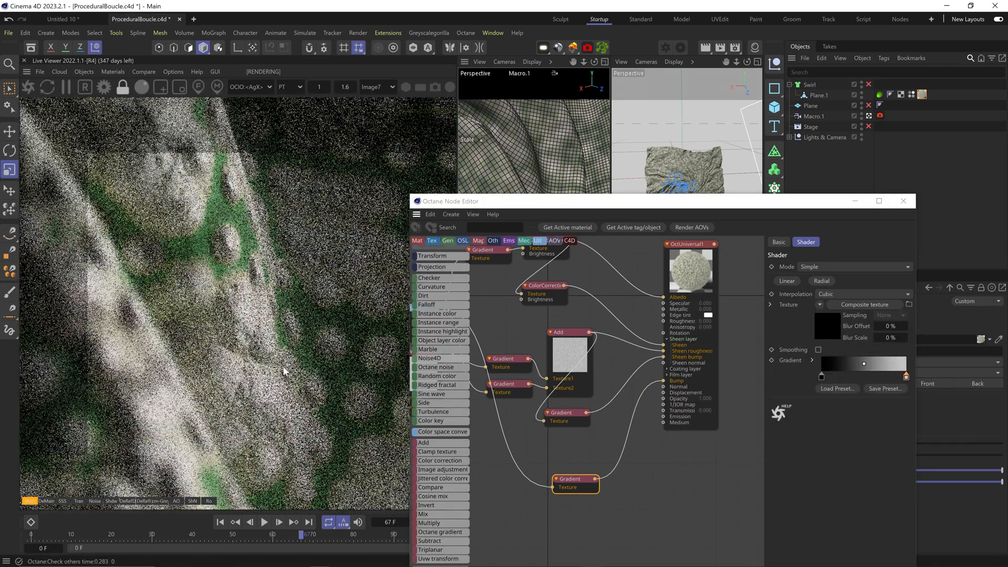
Set the cloth material tag's Length U and Length V to 20% and inspect the finer pattern in the render
{"action": "scroll", "coordinate": [251, 355], "scroll_direction": "down", "scroll_amount": 8}
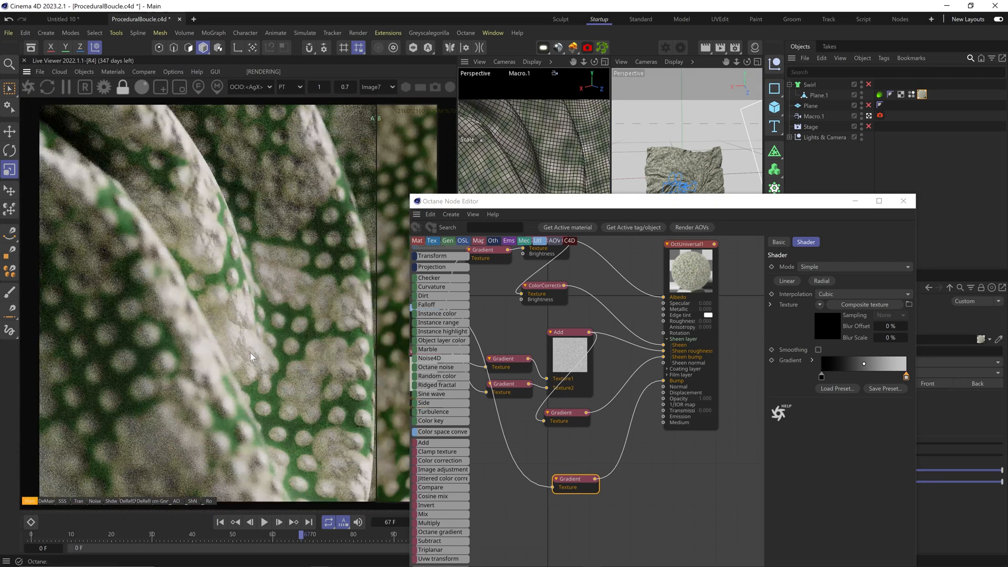
{"action": "scroll", "coordinate": [247, 350], "scroll_direction": "down", "scroll_amount": 4}
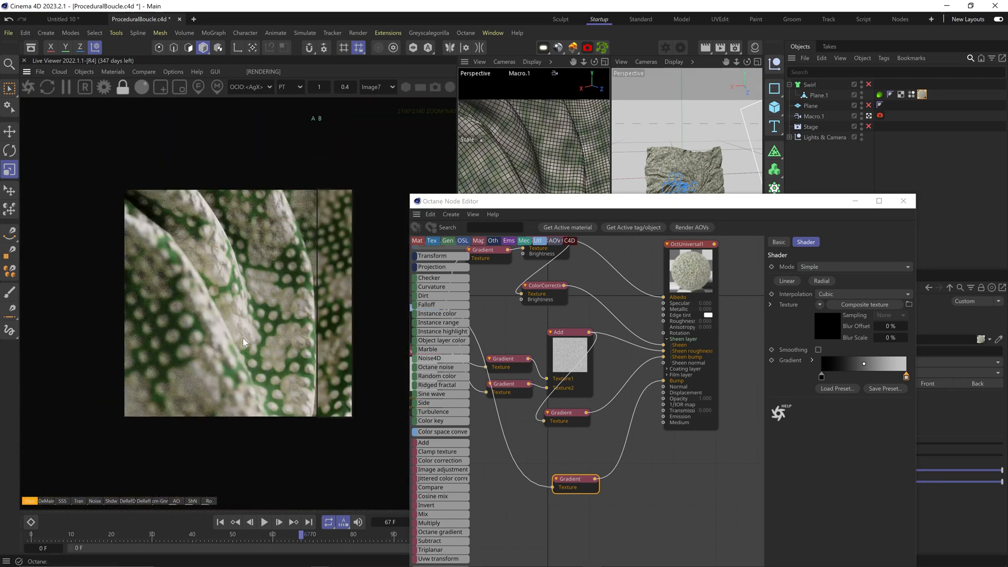
{"action": "scroll", "coordinate": [243, 338], "scroll_direction": "down", "scroll_amount": 1}
{"action": "left_click_drag", "start_coordinate": [799, 204], "coordinate": [714, 499]}
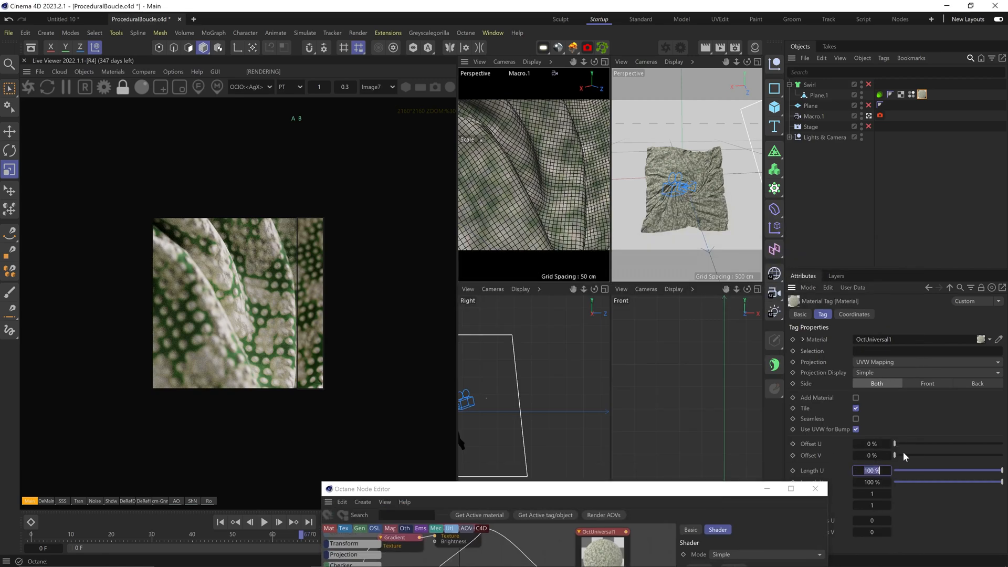
{"action": "key", "text": "Return"}
{"action": "scroll", "coordinate": [248, 314], "scroll_direction": "up", "scroll_amount": 3}
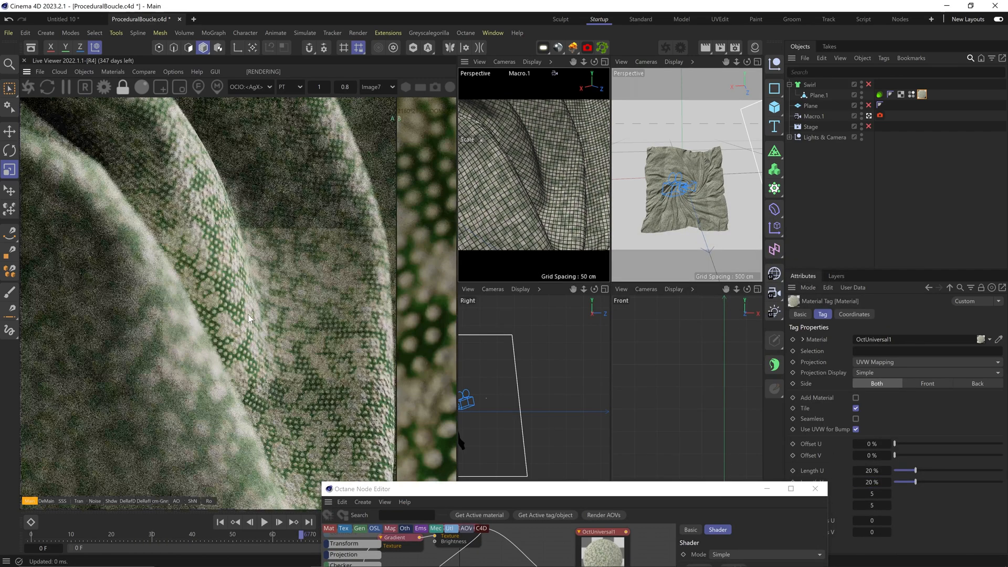
{"action": "scroll", "coordinate": [246, 304], "scroll_direction": "up", "scroll_amount": 5}
Adjust the start knots on the Gradients fed by Noise and Moire mosaic, placing the lower Noise Gradient's black knot at about 24%
{"action": "left_click_drag", "start_coordinate": [486, 492], "coordinate": [568, 204]}
{"action": "middle_click_drag", "start_coordinate": [583, 368], "coordinate": [996, 435]}
{"action": "left_click", "coordinate": [604, 336]}
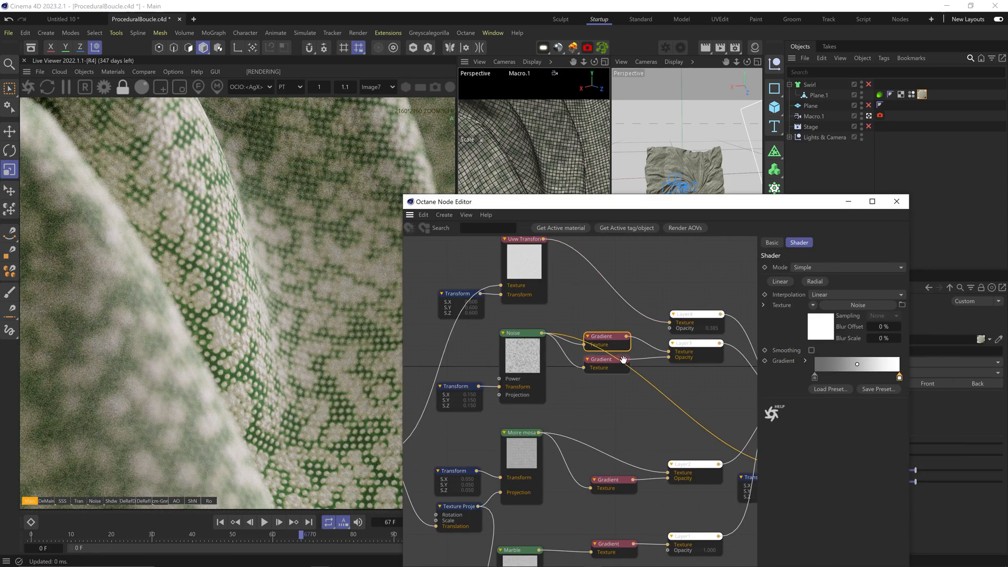
{"action": "left_click_drag", "start_coordinate": [838, 379], "coordinate": [814, 377]}
{"action": "left_click", "coordinate": [606, 480]}
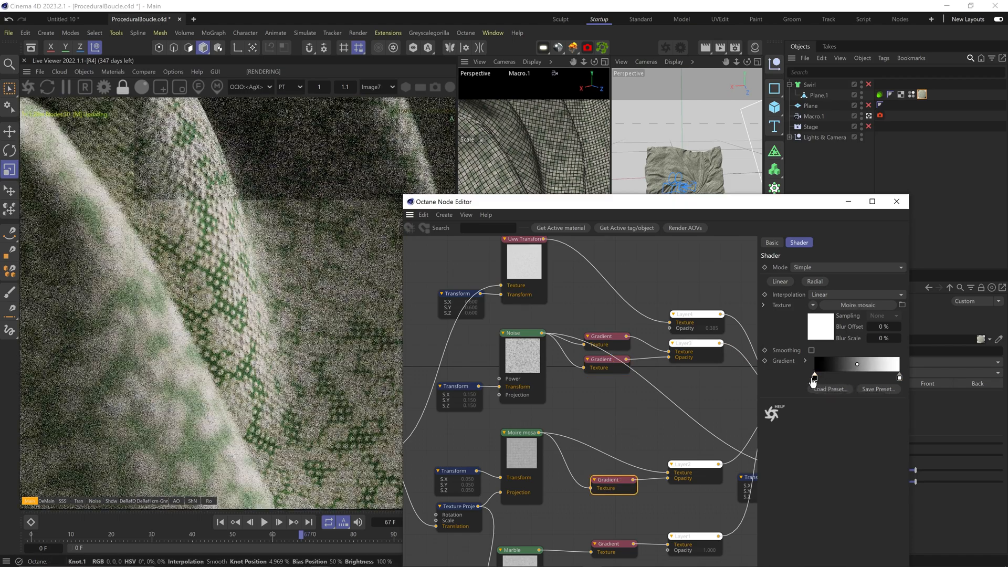
{"action": "left_click", "coordinate": [603, 359]}
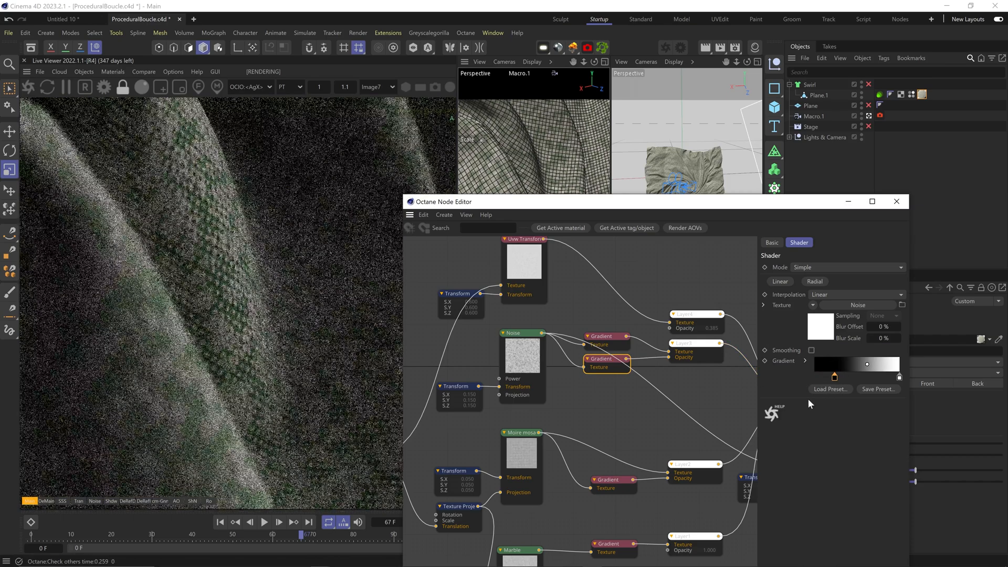
Edit the colour of the green knot at about 14% on the Gradient feeding the albedo Color Correction
{"action": "middle_click_drag", "start_coordinate": [752, 383], "coordinate": [484, 408]}
{"action": "left_click", "coordinate": [655, 332]}
{"action": "double_click", "coordinate": [826, 378]}
{"action": "left_click_drag", "start_coordinate": [785, 425], "coordinate": [798, 425]}
{"action": "left_click", "coordinate": [761, 443]}
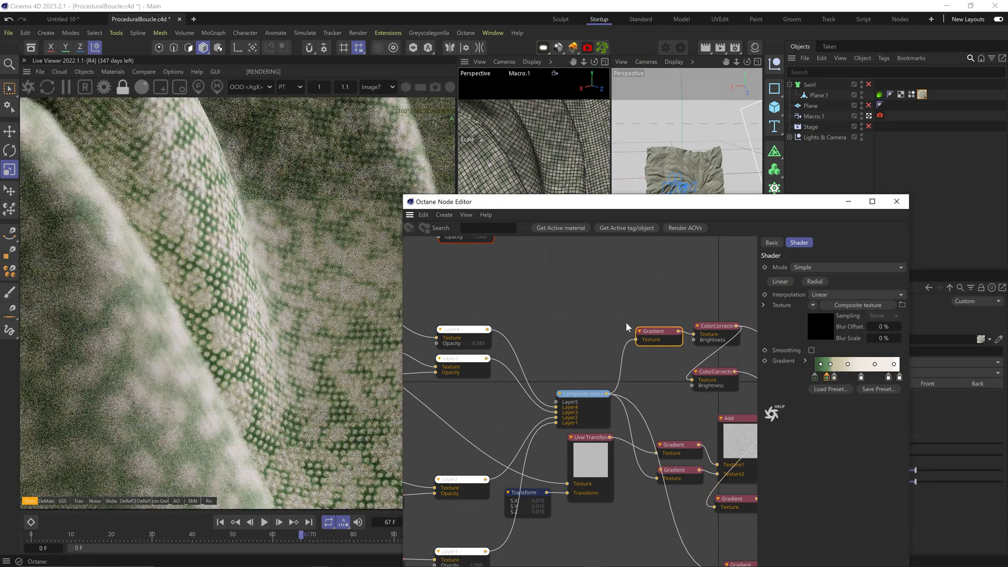
Add a Texture displacement node to the material's Displacement with 0.2 cm height and 4096x4096 level of detail, and save the project
{"action": "scroll", "coordinate": [288, 327], "scroll_direction": "down", "scroll_amount": 6}
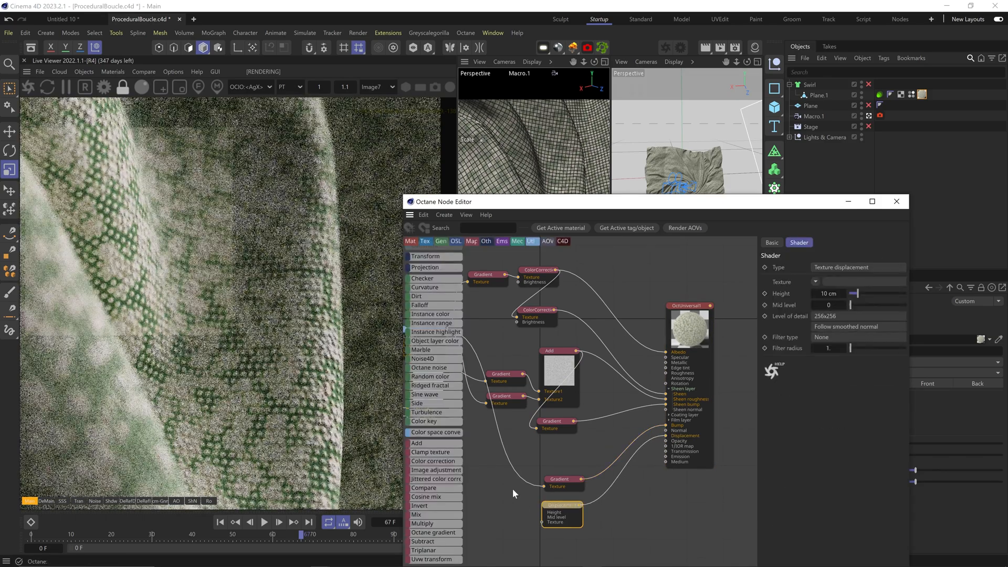
{"action": "double_click", "coordinate": [828, 293]}
{"action": "type", "text": "0.2"}
{"action": "key", "text": "Return"}
{"action": "key", "text": "ctrl+s"}
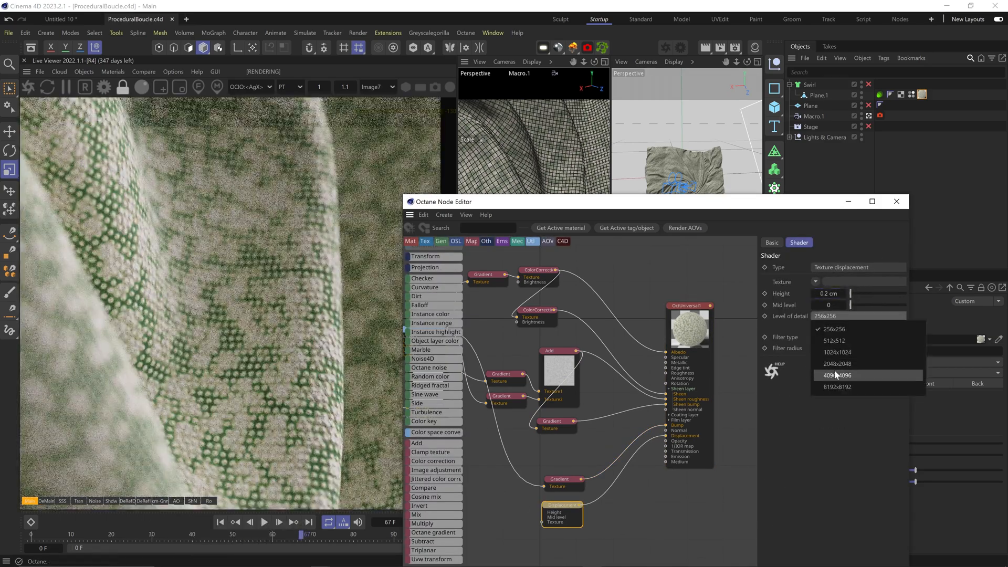
{"action": "left_click", "coordinate": [836, 375]}
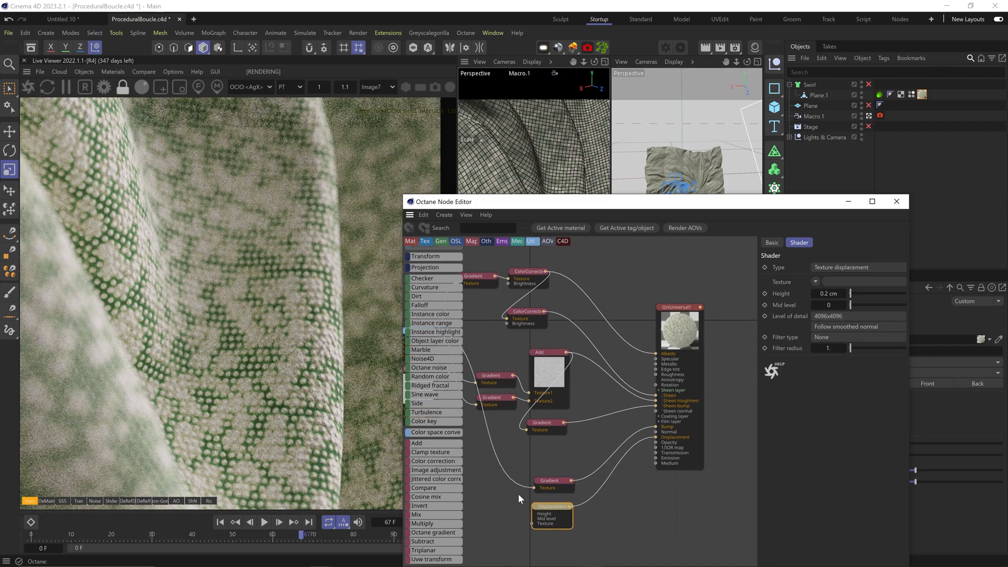
Add a Gradient between the Composite texture and the Displacement node's Texture input, leaving space between Gradient and Displacement
{"action": "middle_click_drag", "start_coordinate": [520, 494], "coordinate": [670, 455]}
{"action": "left_click_drag", "start_coordinate": [585, 293], "coordinate": [631, 480]}
{"action": "type", "text": "gradient"}
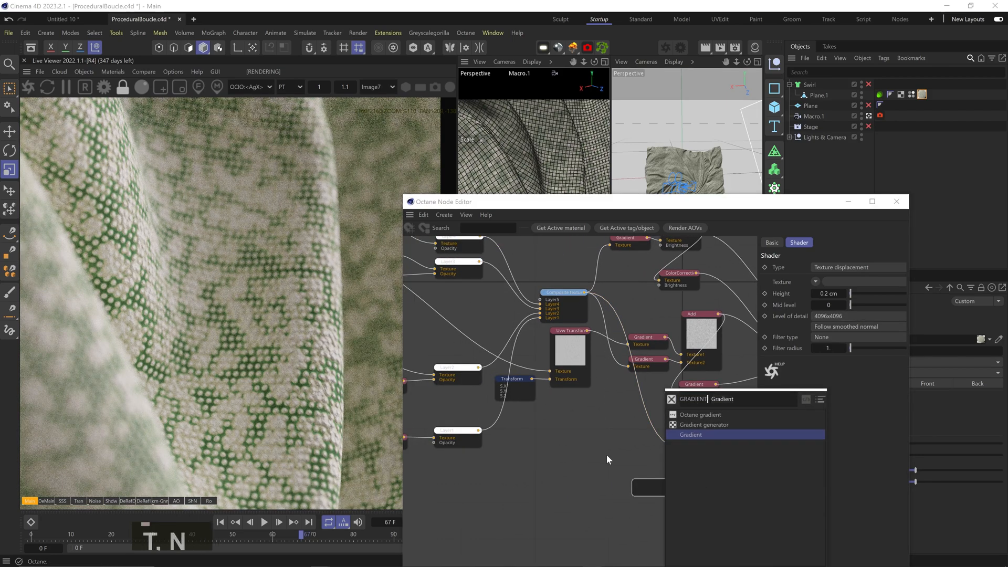
{"action": "left_click", "coordinate": [688, 413]}
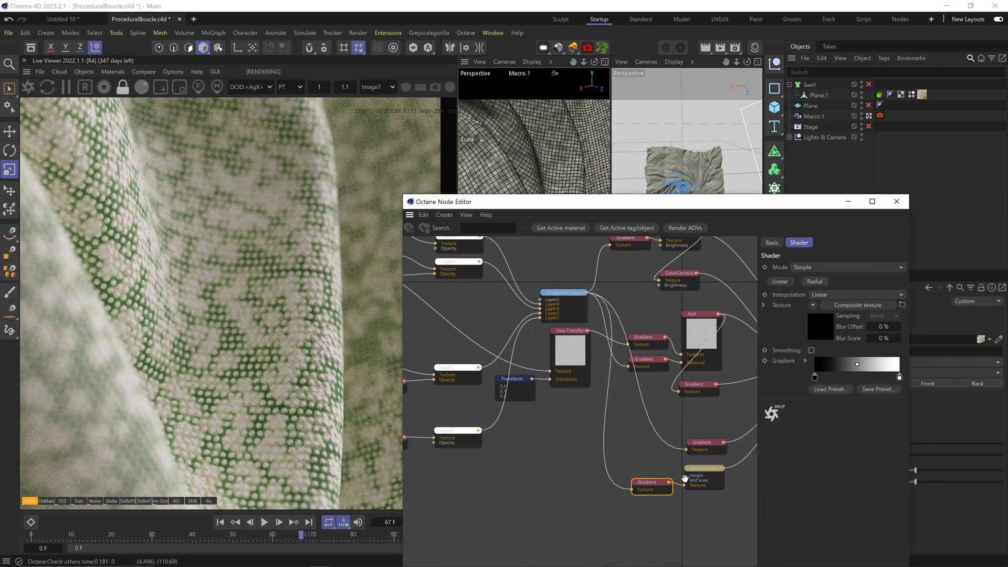
{"action": "left_click_drag", "start_coordinate": [649, 484], "coordinate": [591, 482]}
Insert a Baking texture between the Gradient and Displacement, set its resolution to 4096, and check the displaced cloth
{"action": "mouse_move", "coordinate": [418, 387]}
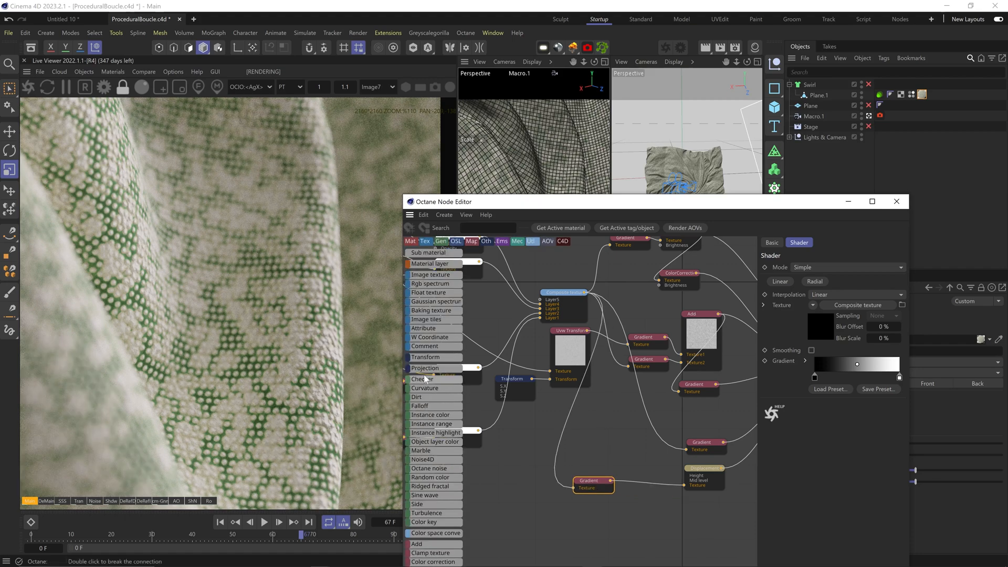
{"action": "left_click_drag", "start_coordinate": [429, 311], "coordinate": [640, 490]}
{"action": "left_click", "coordinate": [838, 323]}
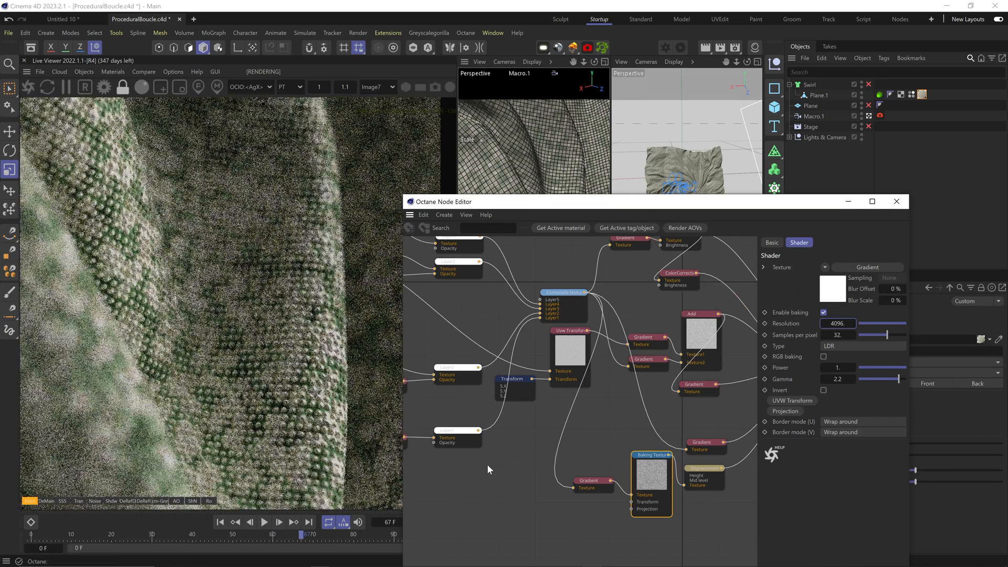
{"action": "scroll", "coordinate": [198, 370], "scroll_direction": "down", "scroll_amount": 4}
{"action": "left_click_drag", "start_coordinate": [198, 371], "coordinate": [365, 500]}
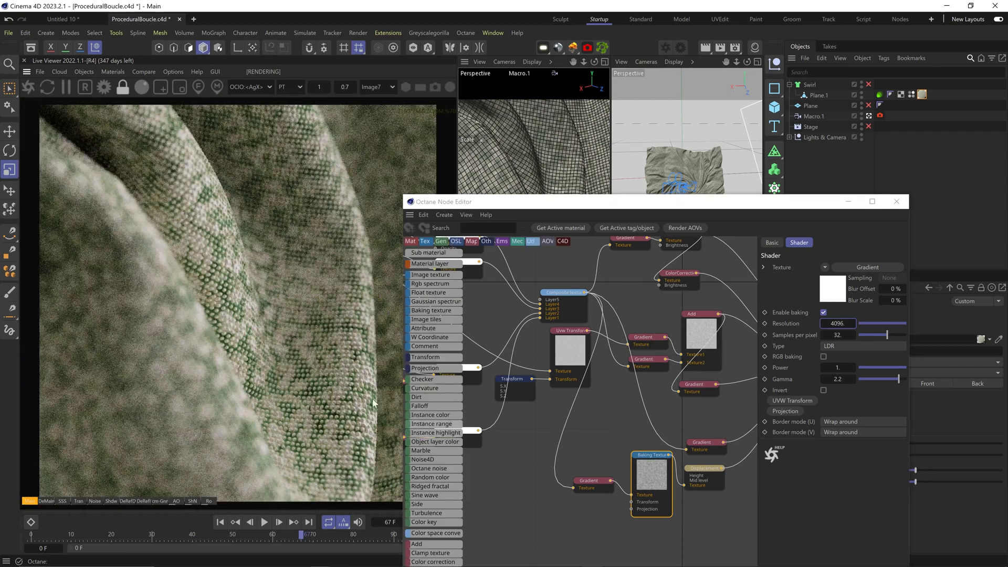
Solo the Composite texture, move the lower Noise Gradient's black knot to about 8% and white knot to about 69%, and leave solo mode
{"action": "middle_click_drag", "start_coordinate": [473, 271], "coordinate": [582, 367]}
{"action": "left_click", "coordinate": [663, 396]}
{"action": "key", "text": "alt+w"}
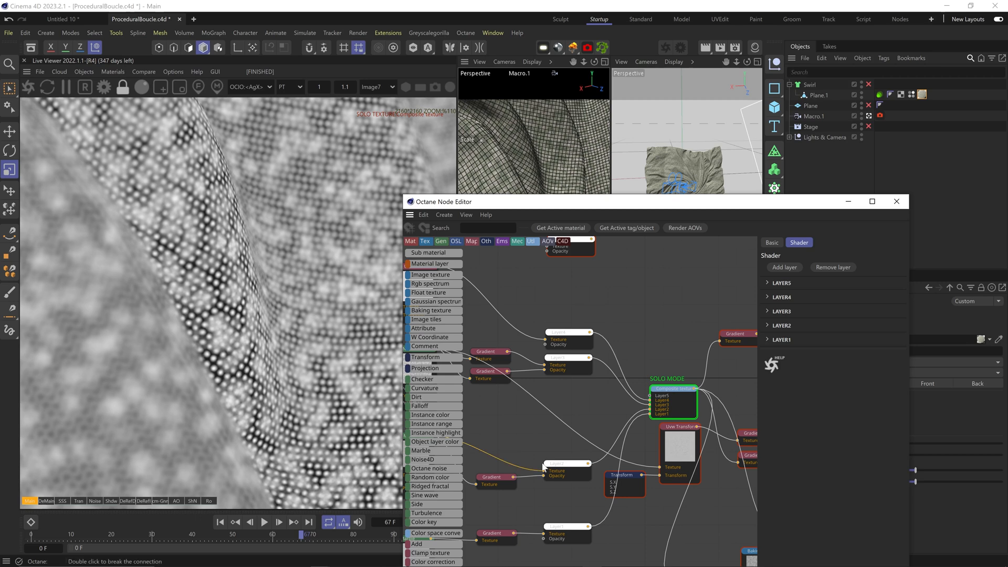
{"action": "middle_click_drag", "start_coordinate": [535, 465], "coordinate": [606, 467]}
{"action": "left_click", "coordinate": [560, 354]}
{"action": "left_click", "coordinate": [554, 378]}
{"action": "left_click_drag", "start_coordinate": [899, 377], "coordinate": [821, 376]}
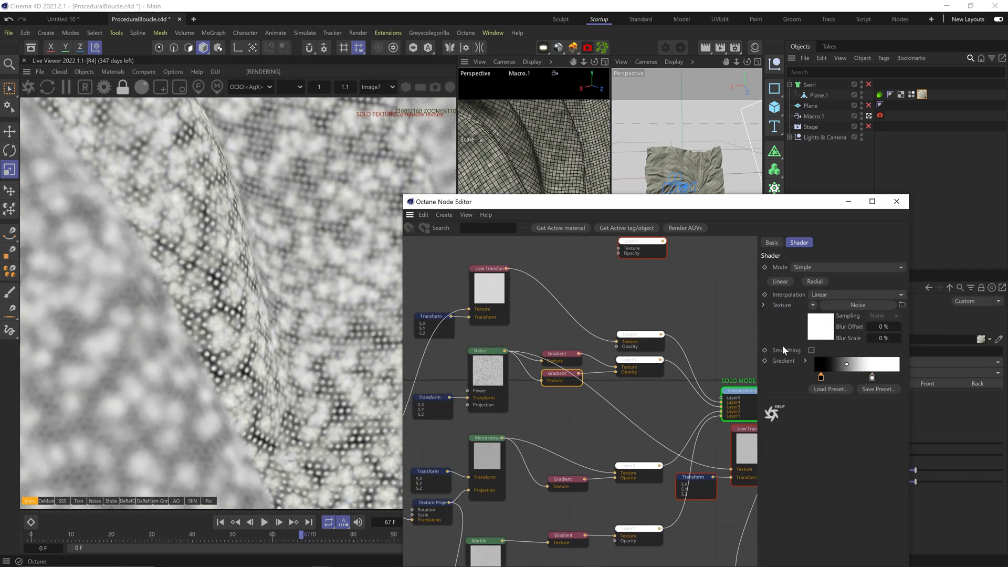
{"action": "mouse_move", "coordinate": [428, 390]}
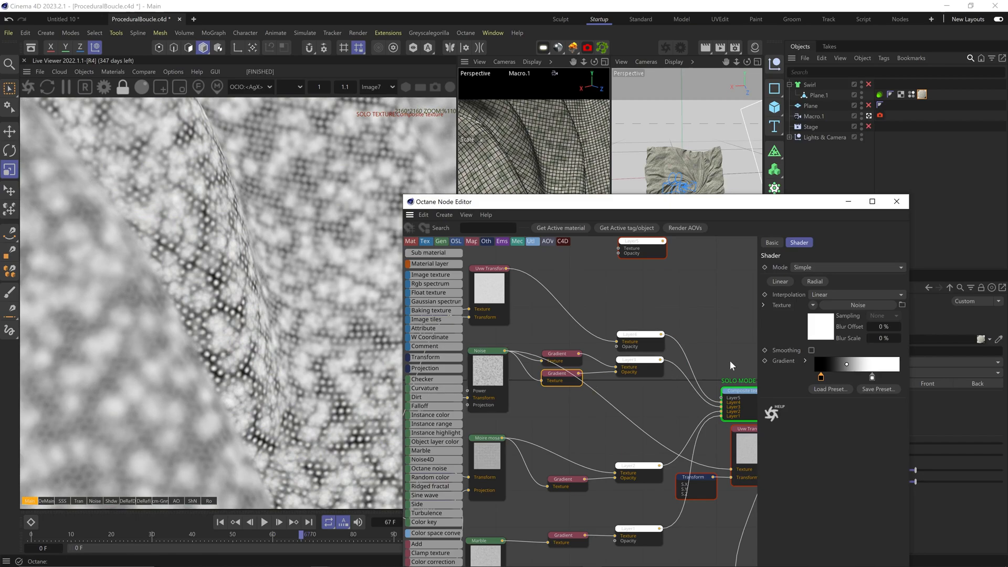
{"action": "left_click", "coordinate": [741, 402]}
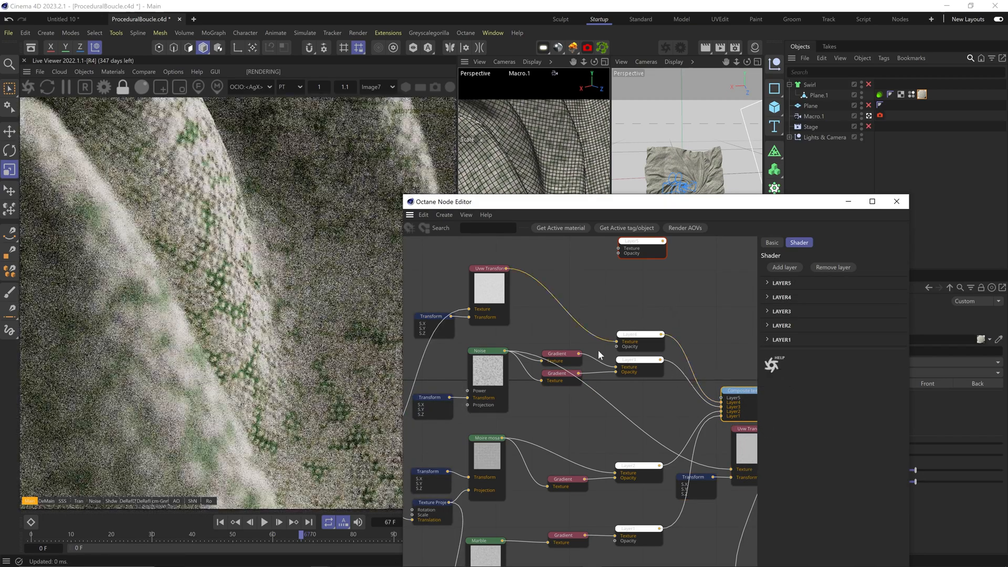
Try gamma values of 0.45 and 2.5 on the Noise node feeding the two Gradients and compare the renders
{"action": "left_click", "coordinate": [469, 368]}
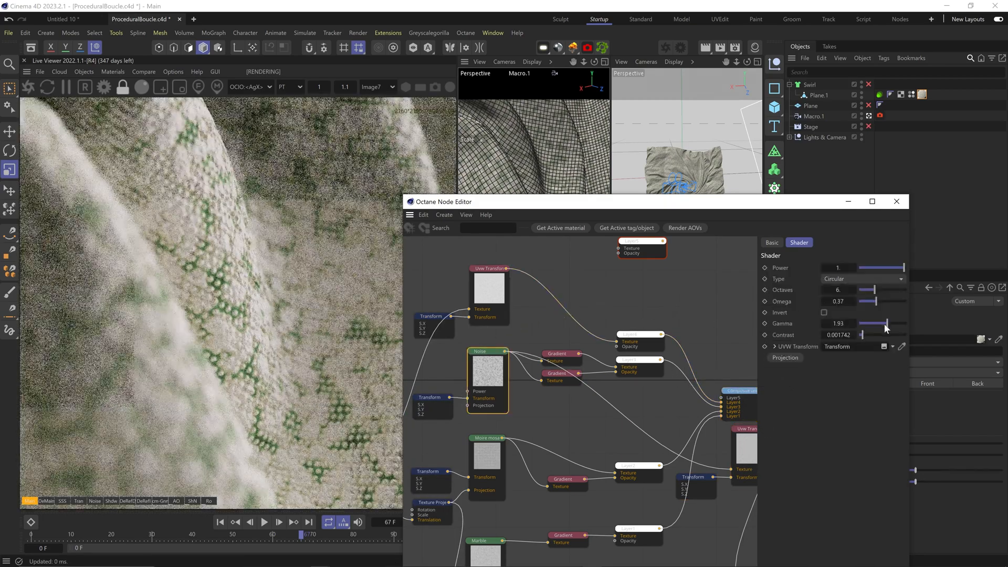
{"action": "left_click", "coordinate": [838, 323]}
{"action": "type", "text": "0.45"}
{"action": "key", "text": "Return"}
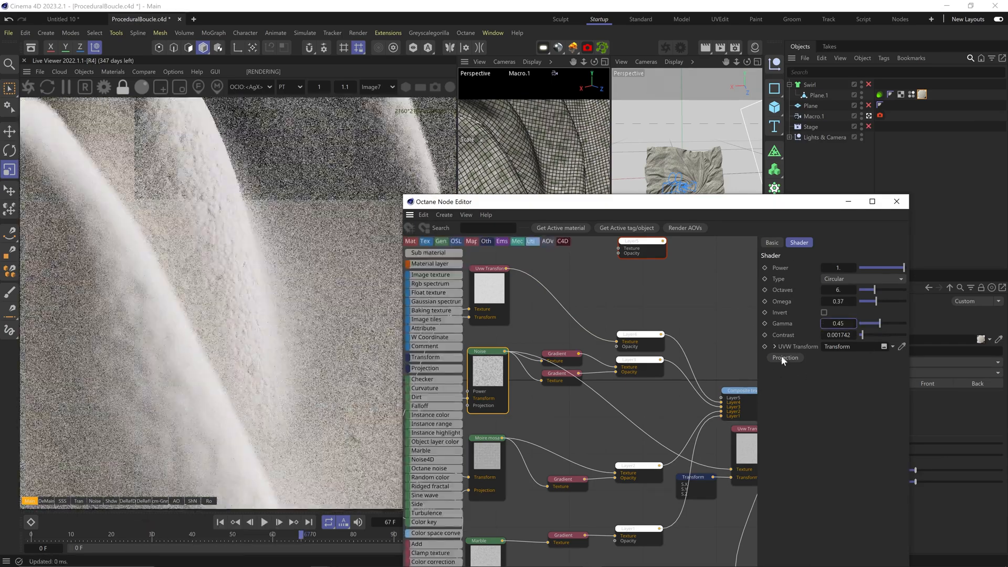
{"action": "left_click", "coordinate": [839, 324]}
{"action": "type", "text": "2.5"}
{"action": "key", "text": "Return"}
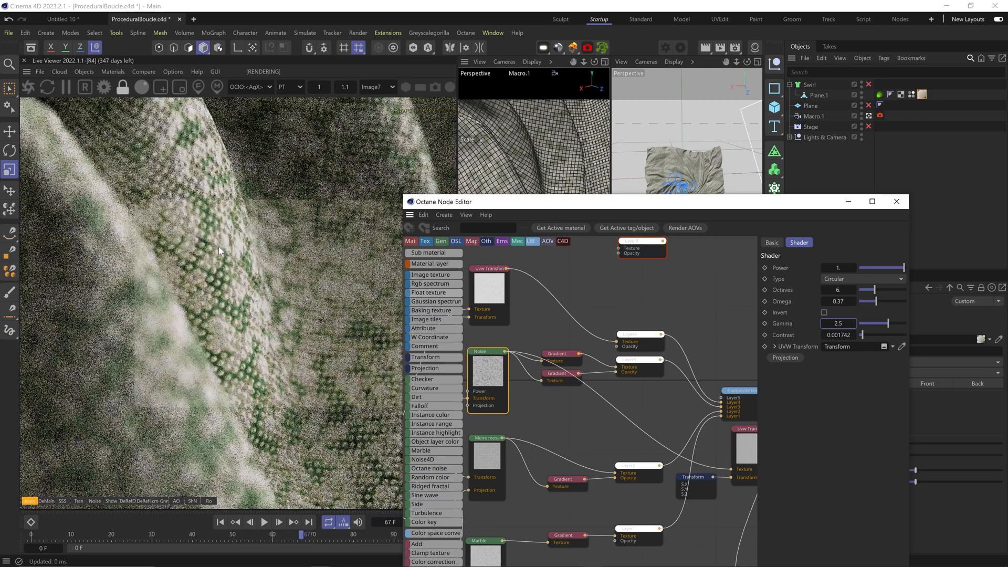
Set the uniform scale of the Transform node feeding this Noise to 0.12
{"action": "middle_click_drag", "start_coordinate": [488, 336], "coordinate": [582, 325]}
{"action": "left_click", "coordinate": [526, 391]}
{"action": "left_click_drag", "start_coordinate": [796, 366], "coordinate": [859, 346]}
{"action": "type", "text": "0.12"}
{"action": "key", "text": "Return"}
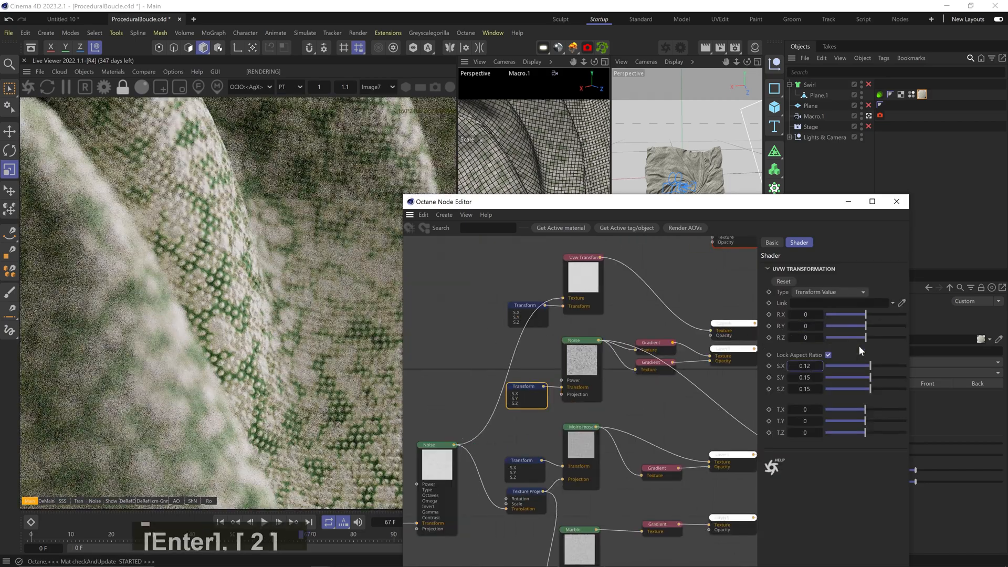
Set the Noise node's gamma to 3
{"action": "left_click", "coordinate": [577, 357]}
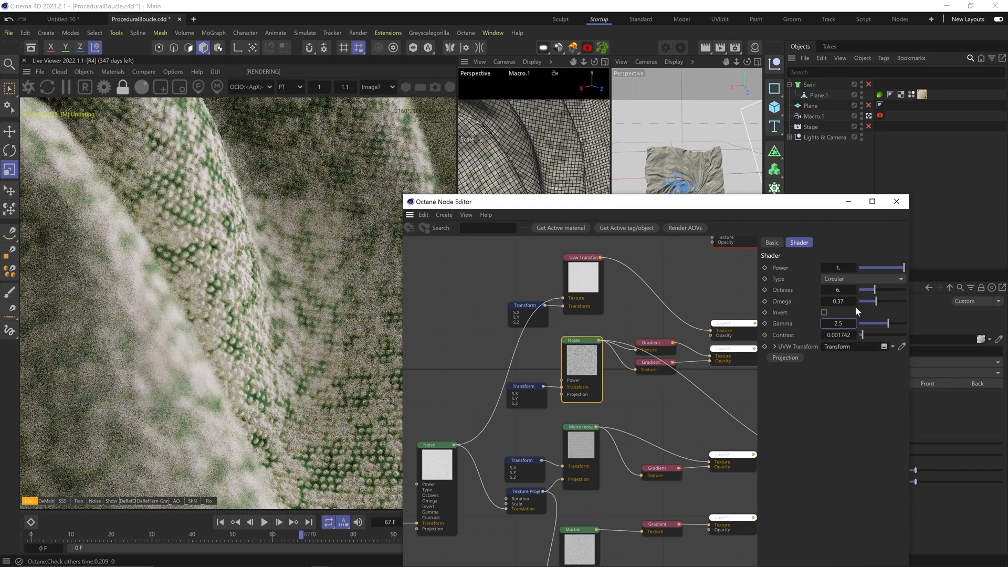
{"action": "left_click", "coordinate": [838, 323]}
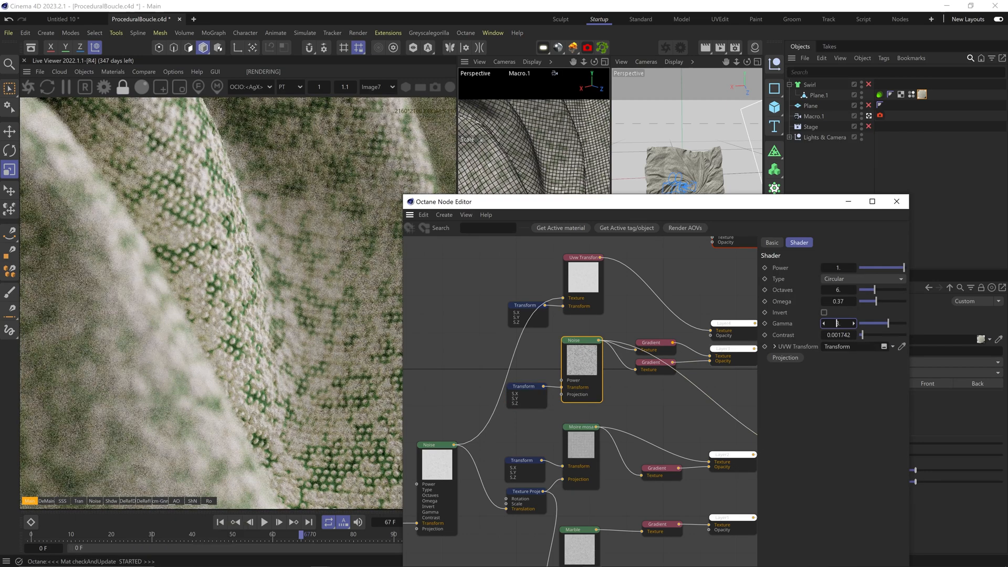
{"action": "key", "text": "Return"}
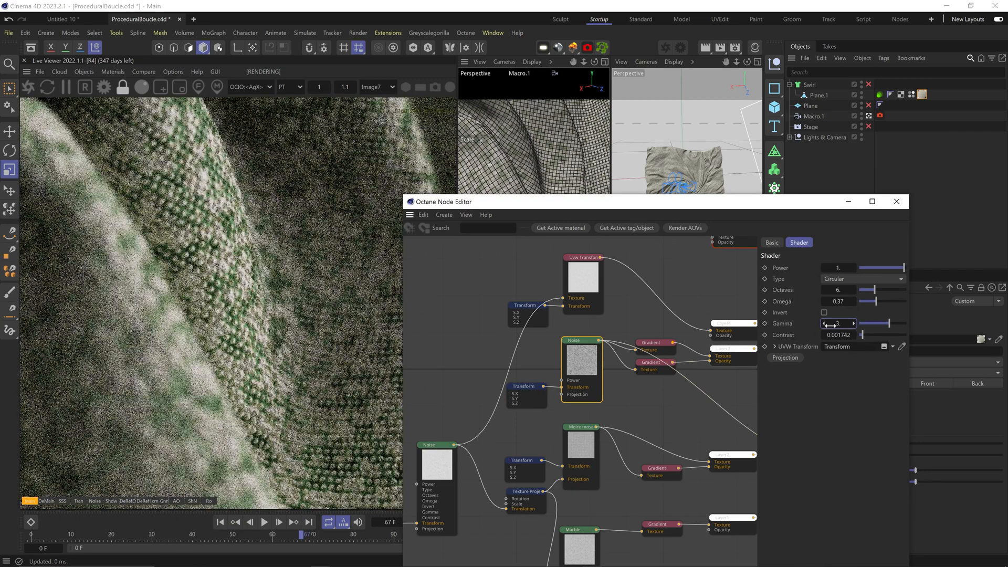
Shift the two knots after the start of the albedo Gradient to about 8% and 15%, narrowing the green range
{"action": "middle_click_drag", "start_coordinate": [726, 407], "coordinate": [550, 440]}
{"action": "left_click", "coordinate": [604, 389]}
{"action": "left_click", "coordinate": [830, 378]}
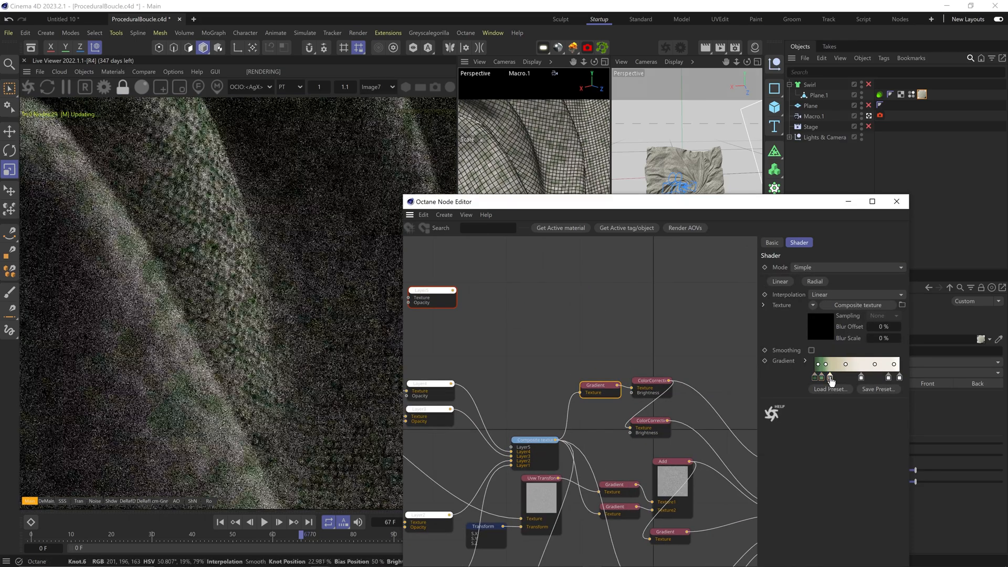
{"action": "left_click_drag", "start_coordinate": [831, 382], "coordinate": [828, 382]}
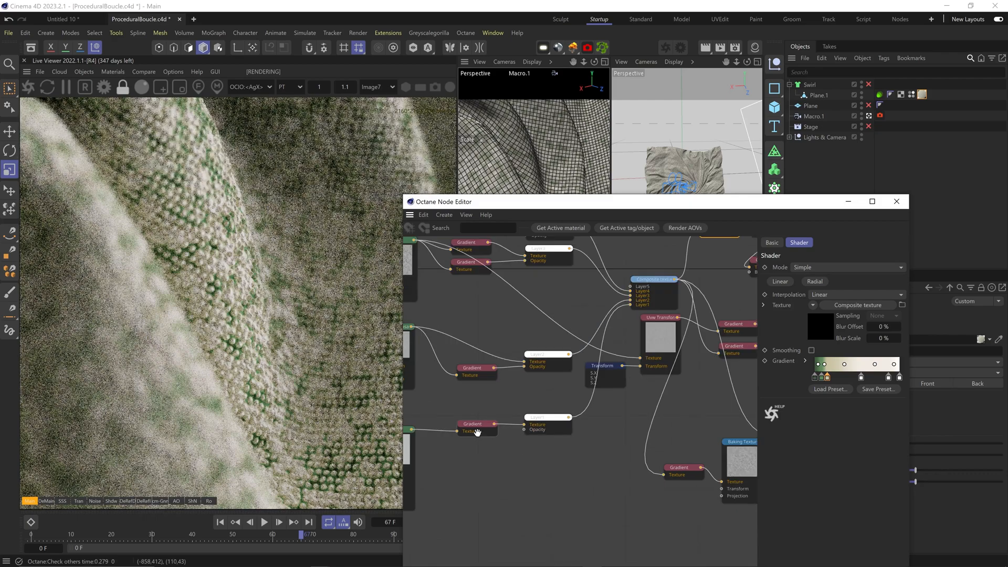
Solo the Gradient fed by Marble to examine its output, and return to the full material render
{"action": "left_click", "coordinate": [478, 431]}
{"action": "key", "text": "s"}
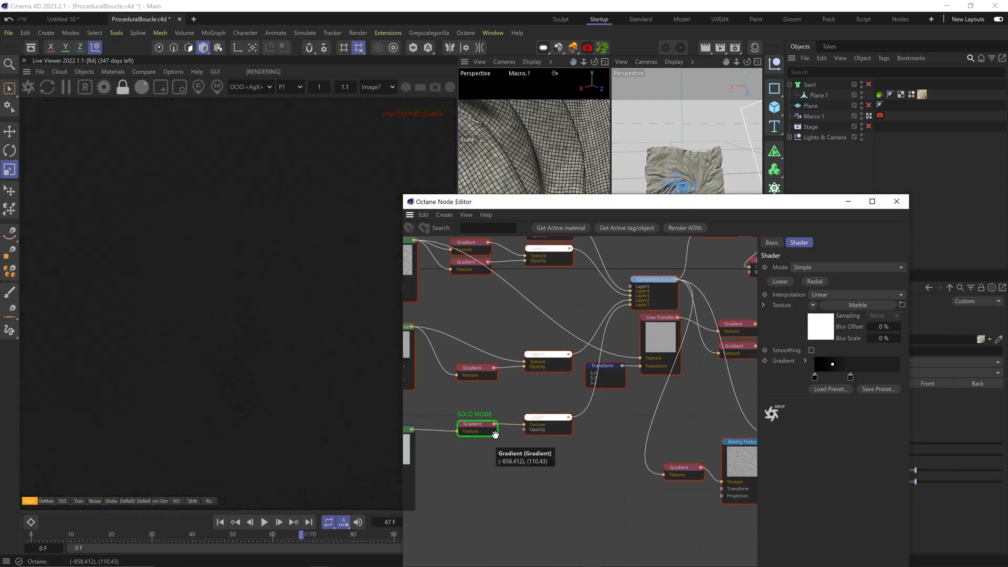
{"action": "right_click", "coordinate": [534, 422]}
{"action": "left_click", "coordinate": [535, 425]}
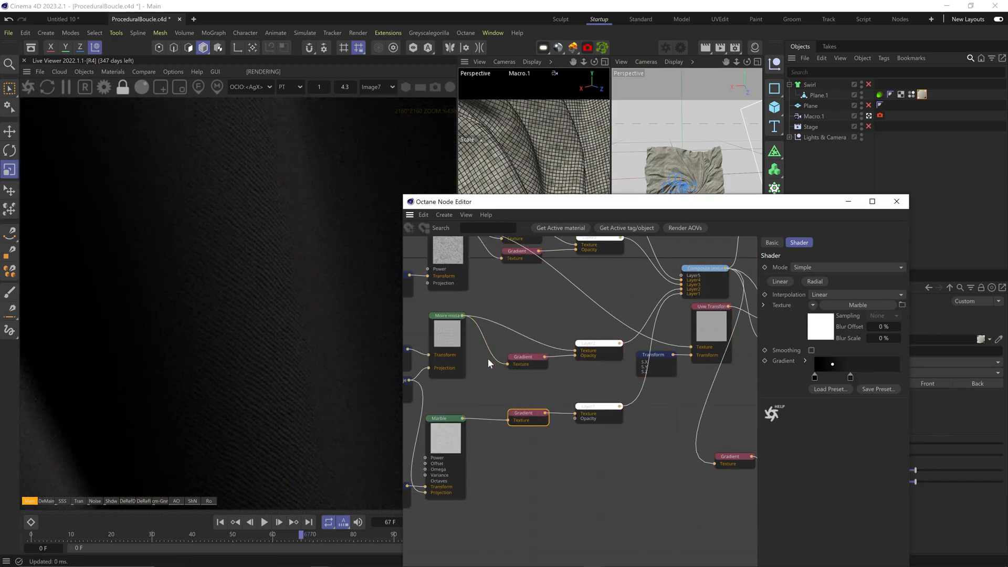
Limit the render to a close-up film region and edit the colour of the Marble Gradient's knot at about 42%
{"action": "left_click", "coordinate": [180, 87]}
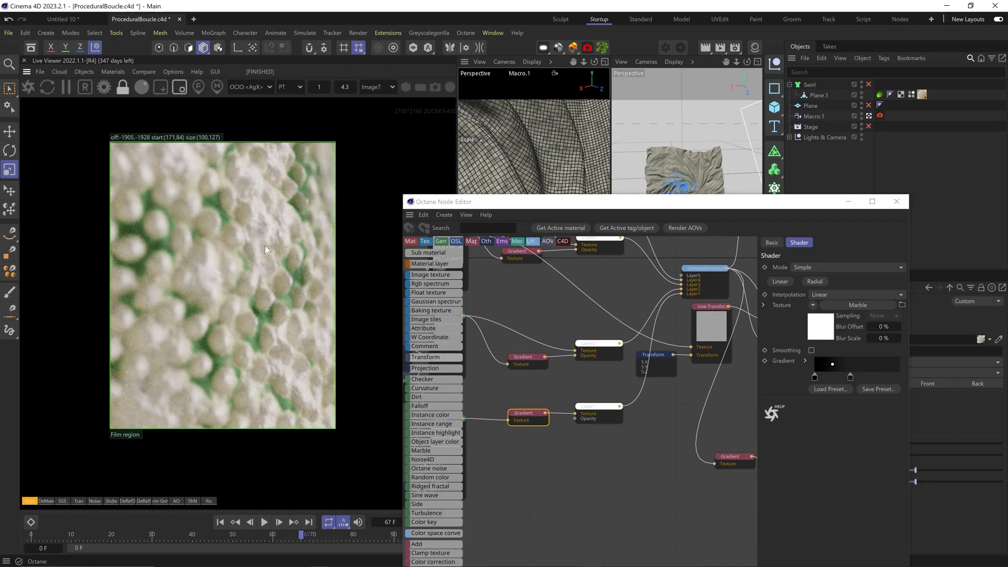
{"action": "left_click", "coordinate": [530, 413]}
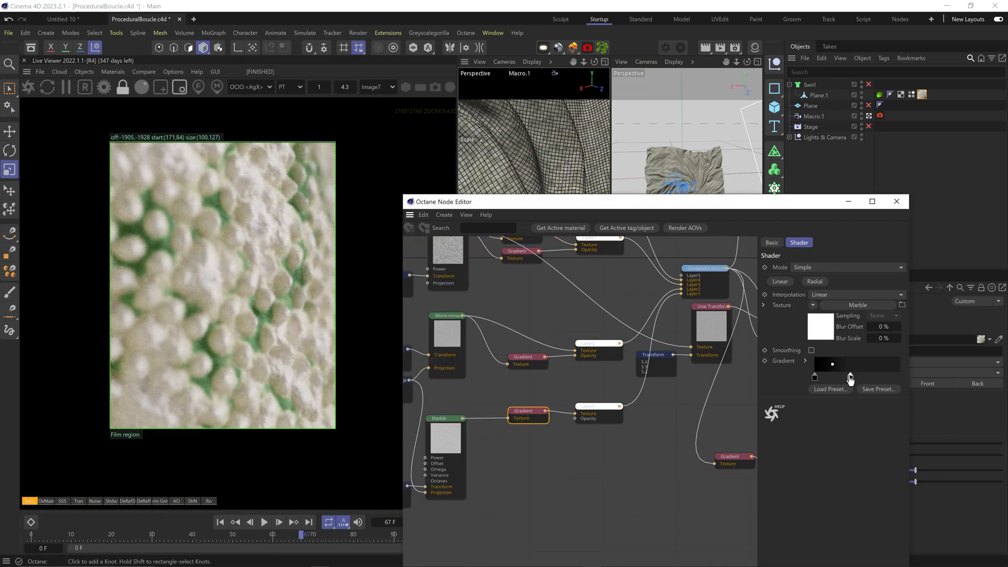
{"action": "double_click", "coordinate": [850, 377]}
{"action": "left_click", "coordinate": [756, 452]}
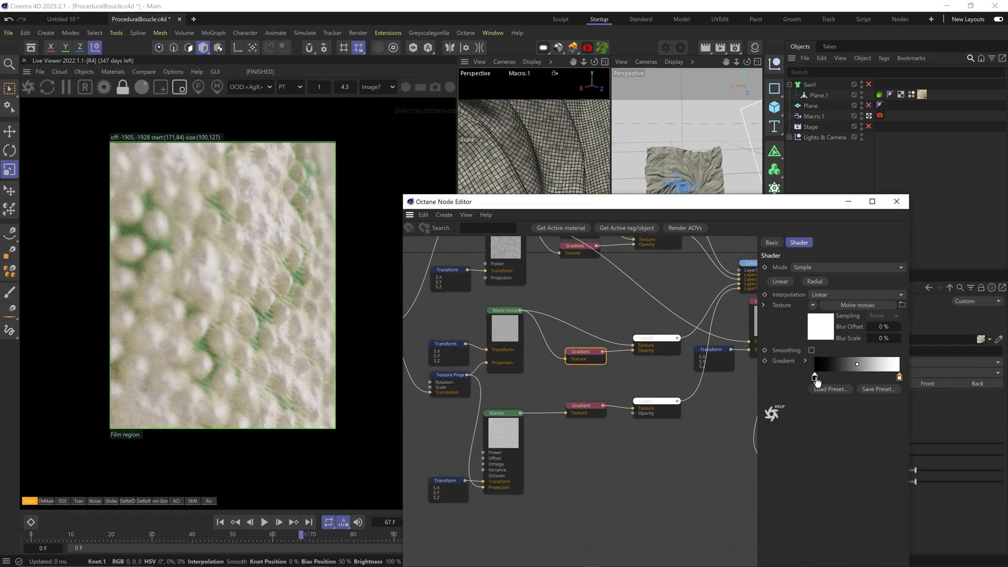
Shift the black start knot of the Gradient fed by Moire mosaic to about 9%
{"action": "left_click_drag", "start_coordinate": [814, 377], "coordinate": [822, 377]}
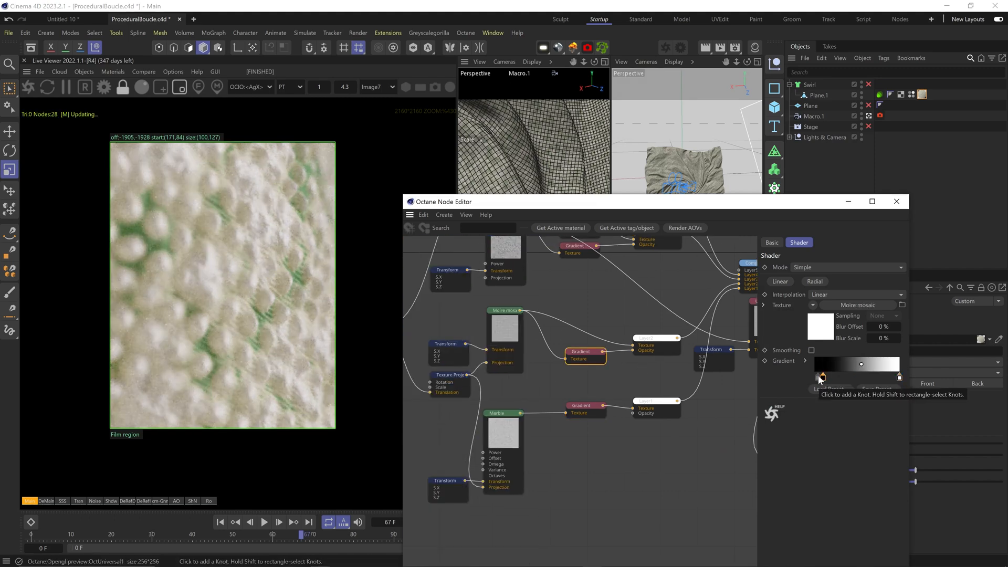
{"action": "scroll", "coordinate": [202, 331], "scroll_direction": "down", "scroll_amount": 3}
{"action": "scroll", "coordinate": [203, 331], "scroll_direction": "down", "scroll_amount": 4}
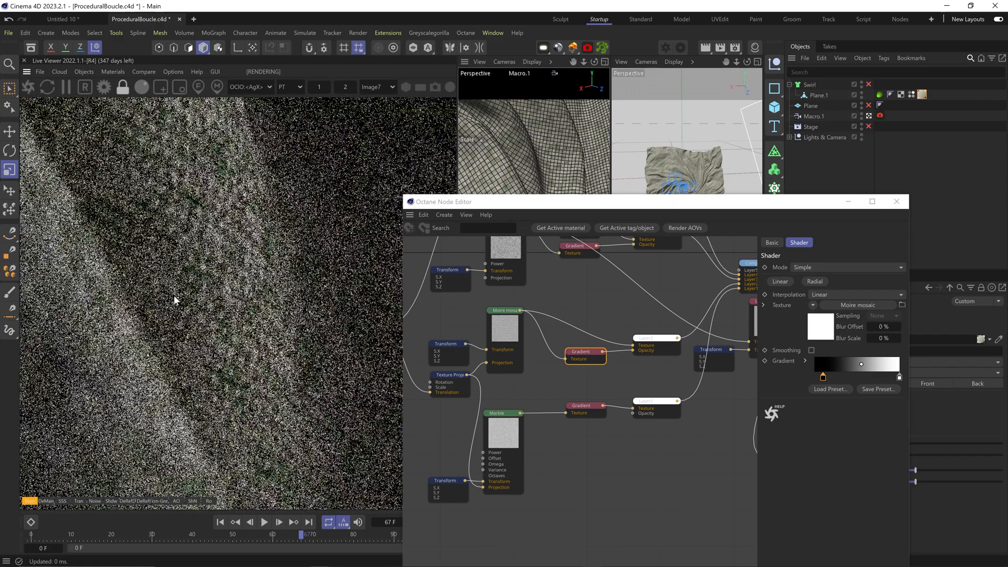
{"action": "scroll", "coordinate": [253, 342], "scroll_direction": "down", "scroll_amount": 1}
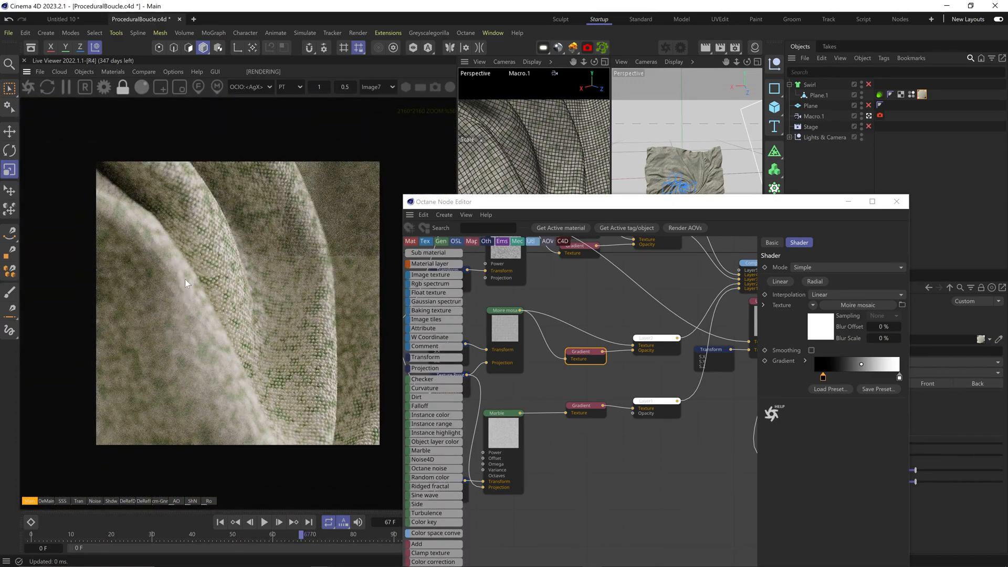
Set the opacity of the composite layer fed by the UVW Transform to about 0.57
{"action": "middle_click_drag", "start_coordinate": [640, 282], "coordinate": [650, 394]}
{"action": "left_click", "coordinate": [661, 328]}
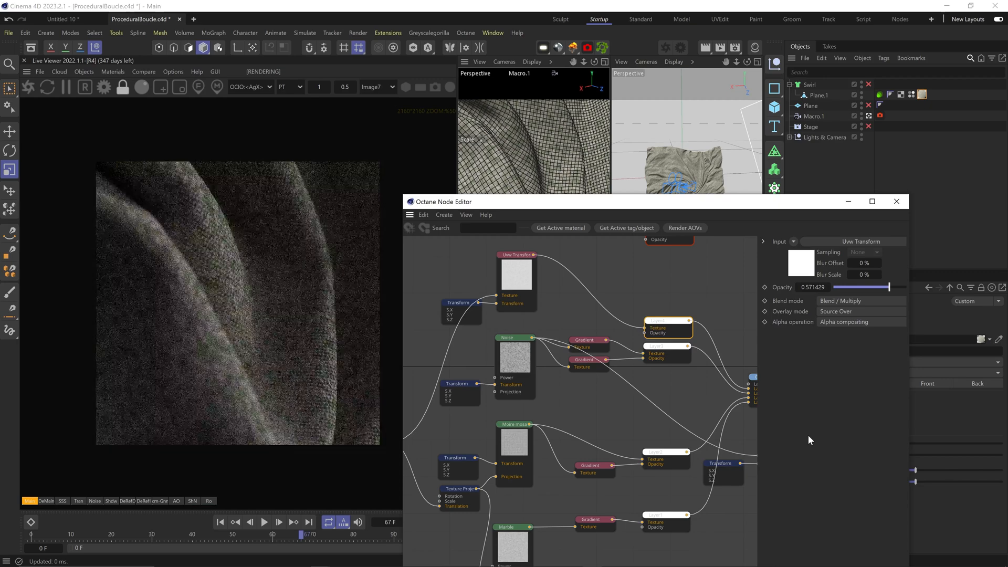
{"action": "key", "text": "Tab"}
{"action": "left_click_drag", "start_coordinate": [477, 176], "coordinate": [645, 120]}
{"action": "key", "text": "Down"}
{"action": "key", "text": "Up"}
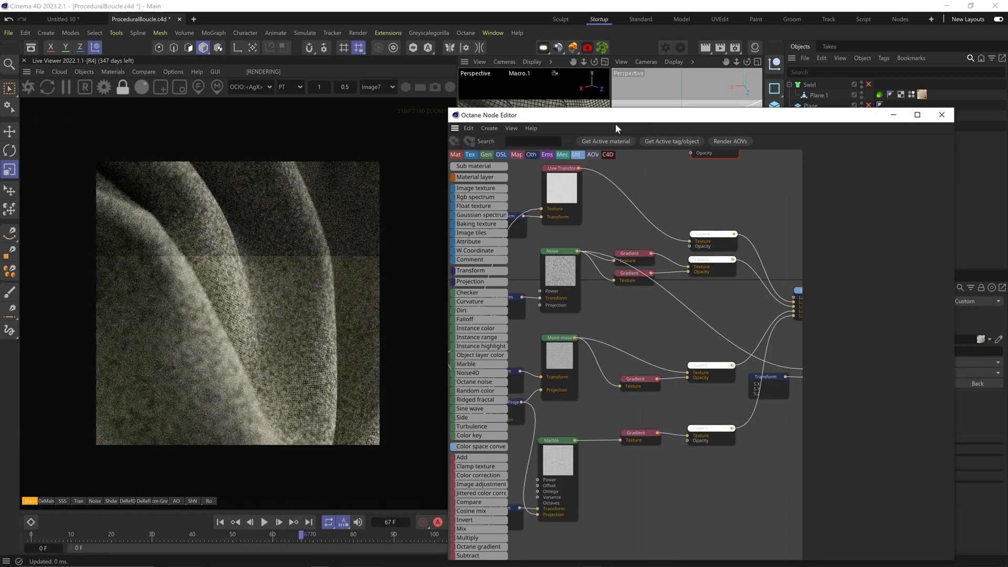
Set the gamma of the Noise node feeding the two layer gradients to 2.5
{"action": "scroll", "coordinate": [254, 317], "scroll_direction": "up", "scroll_amount": 3}
{"action": "scroll", "coordinate": [608, 311], "scroll_direction": "down", "scroll_amount": 2}
{"action": "middle_click_drag", "start_coordinate": [608, 311], "coordinate": [590, 318]}
{"action": "left_click", "coordinate": [549, 292]}
{"action": "double_click", "coordinate": [883, 236]}
{"action": "type", "text": "2.5"}
{"action": "key", "text": "Return"}
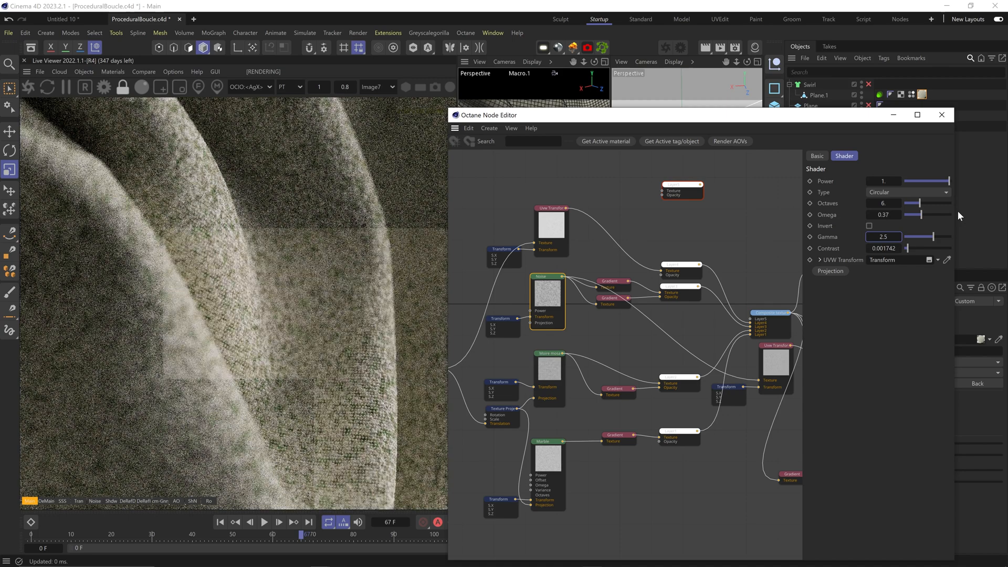
Add a hair object linked to Plane.1 and save the project
{"action": "left_click", "coordinate": [941, 114]}
{"action": "left_click", "coordinate": [870, 315]}
{"action": "key", "text": "ctrl+s"}
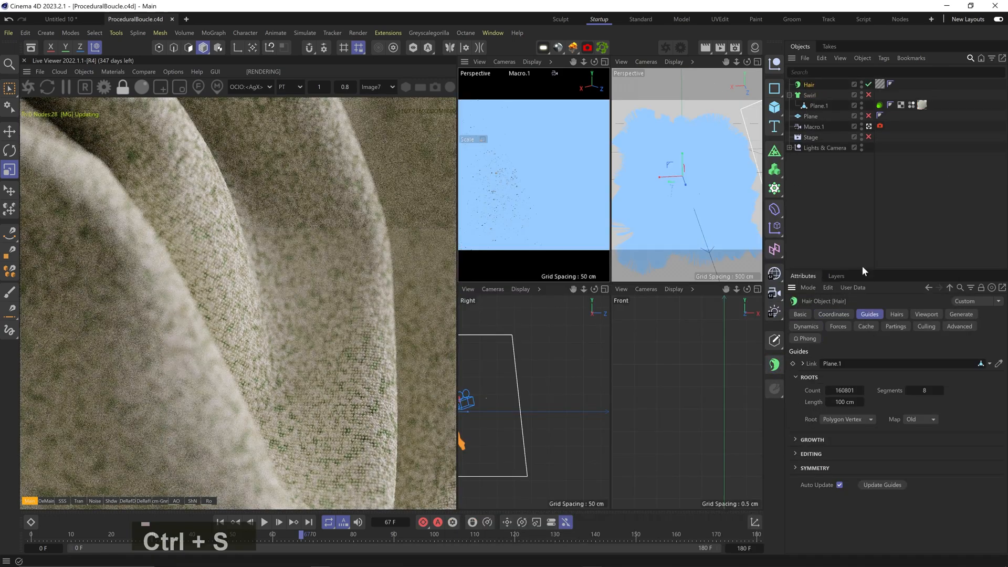
Set the hair guides' length to 0.5 cm and their root placement to Polygon Area
{"action": "double_click", "coordinate": [844, 402]}
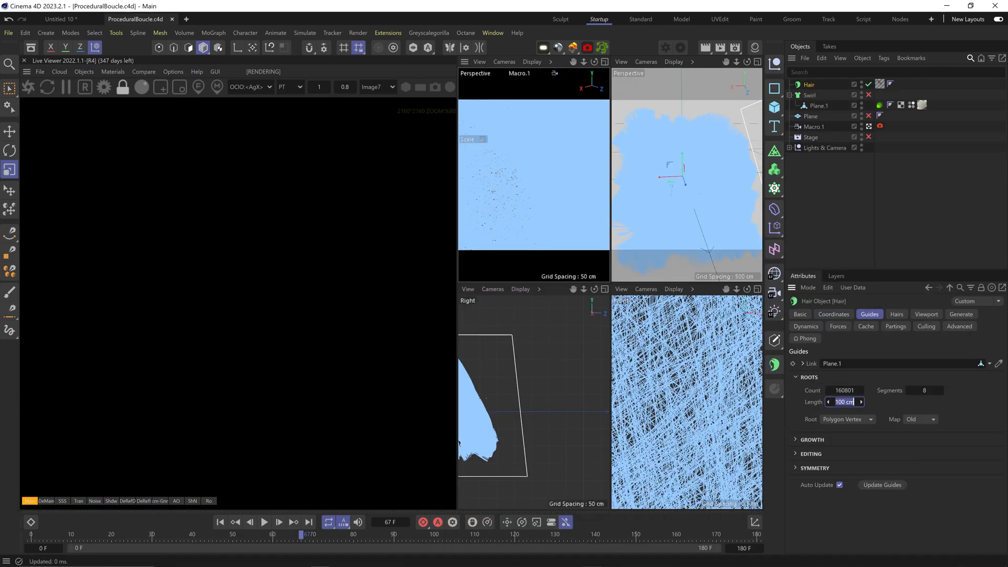
{"action": "type", "text": "0.5"}
{"action": "key", "text": "Return"}
{"action": "left_click", "coordinate": [848, 422]}
{"action": "left_click", "coordinate": [849, 422]}
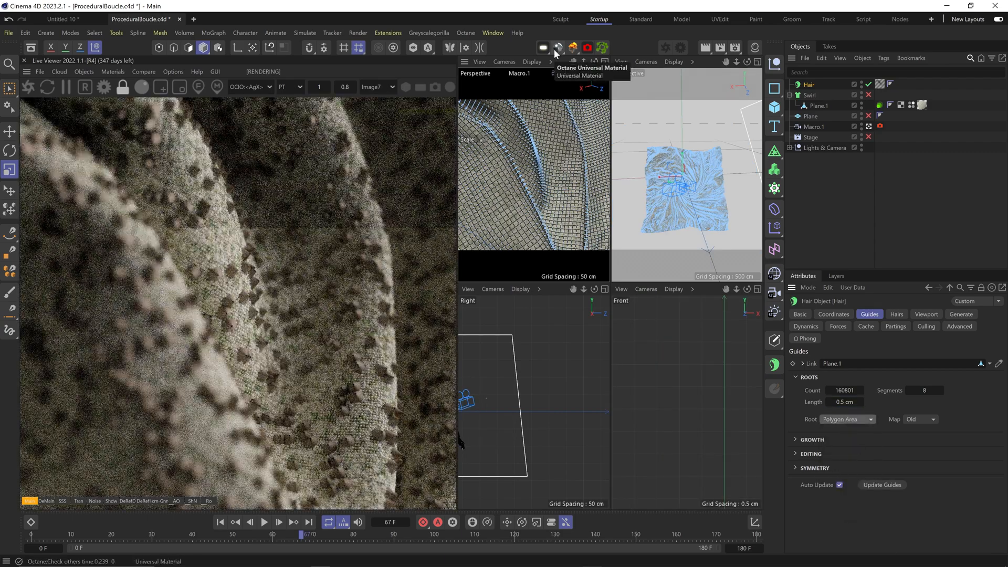
Set the hair material's root and tip thickness to 0.001
{"action": "double_click", "coordinate": [880, 84]}
{"action": "left_click", "coordinate": [534, 260]}
{"action": "double_click", "coordinate": [641, 133]}
{"action": "type", "text": "0.001"}
{"action": "key", "text": "Tab"}
{"action": "type", "text": "0.001"}
{"action": "key", "text": "Return"}
{"action": "left_click_drag", "start_coordinate": [845, 161], "coordinate": [846, 200]}
Lighten both end knots of the hair material's colour gradient
{"action": "left_click", "coordinate": [530, 219]}
{"action": "double_click", "coordinate": [633, 150]}
{"action": "left_click_drag", "start_coordinate": [749, 195], "coordinate": [880, 195]}
{"action": "left_click", "coordinate": [761, 211]}
{"action": "double_click", "coordinate": [850, 150]}
{"action": "left_click_drag", "start_coordinate": [782, 183], "coordinate": [880, 198]}
{"action": "left_click", "coordinate": [760, 212]}
{"action": "left_click", "coordinate": [847, 91]}
Set the hair object's hair count to 50000
{"action": "left_click", "coordinate": [809, 85]}
{"action": "left_click", "coordinate": [896, 314]}
{"action": "double_click", "coordinate": [837, 363]}
{"action": "type", "text": "50000"}
{"action": "key", "text": "Return"}
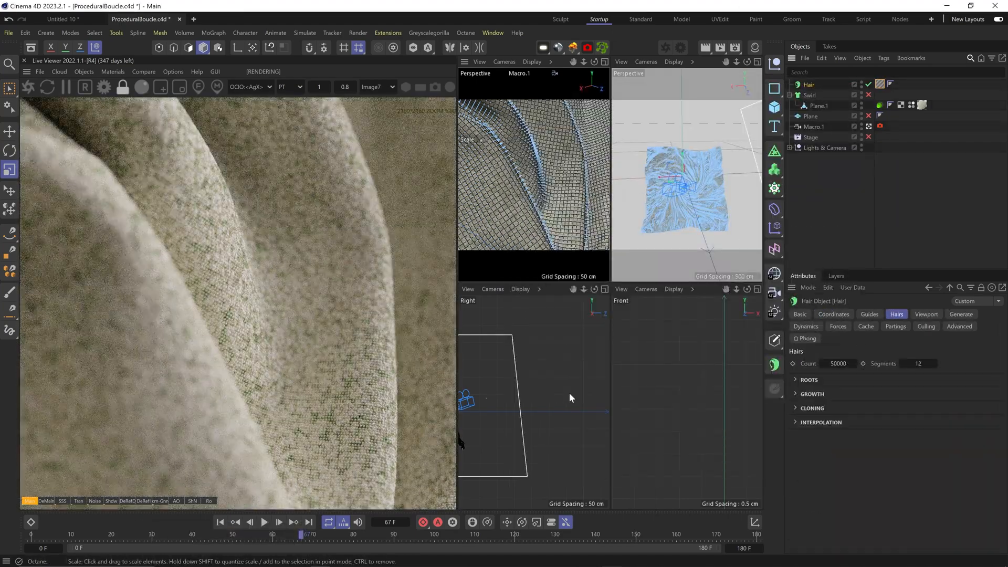
Set the guide length to 2 cm and the hairs to a count of 90000 with 6 segments
{"action": "left_click", "coordinate": [880, 84]}
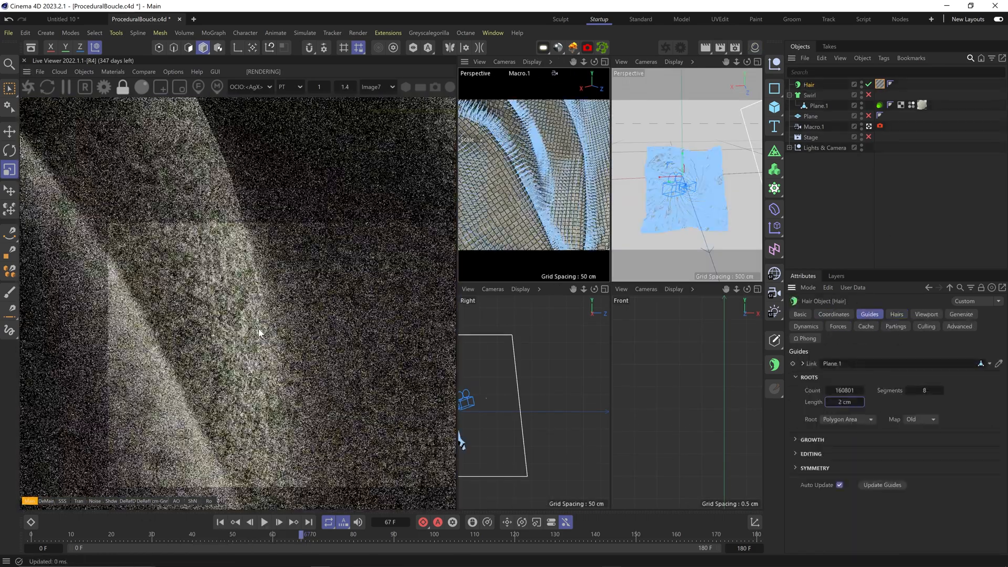
{"action": "left_click", "coordinate": [211, 323]}
{"action": "scroll", "coordinate": [211, 323], "scroll_direction": "down", "scroll_amount": 5}
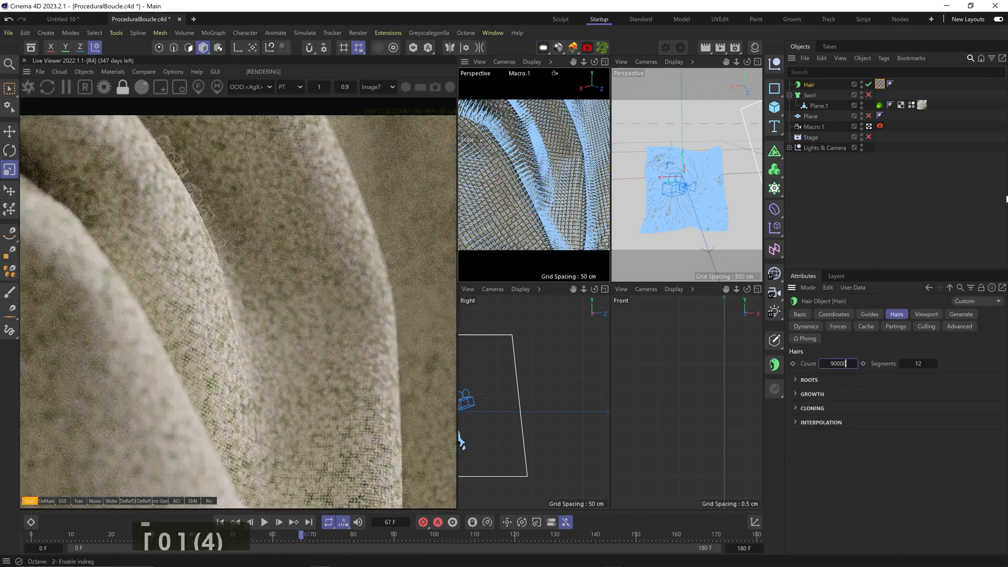
{"action": "key", "text": "Tab"}
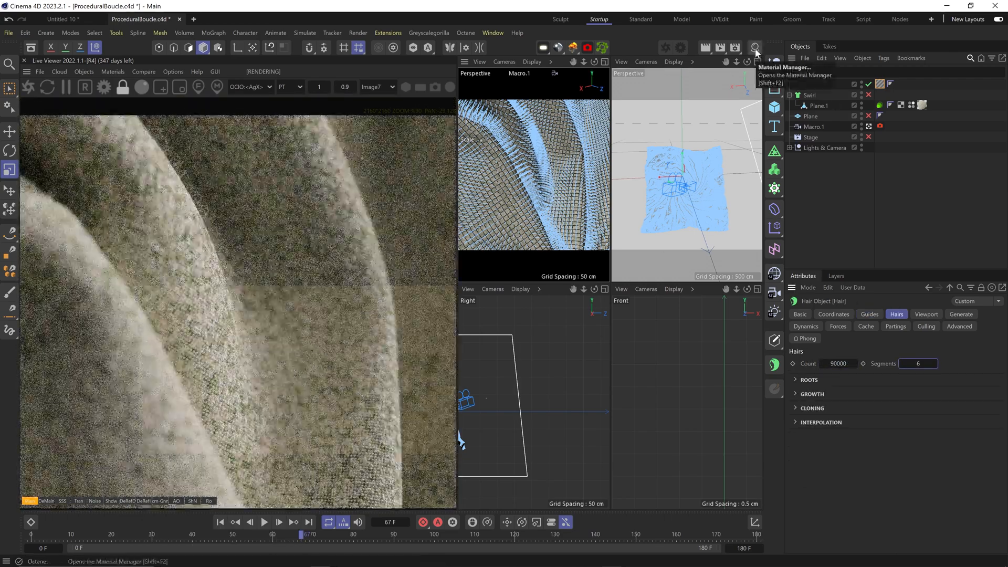
Enable Tighten in the hair material and set the hair object to 1250000 hairs with 4 segments
{"action": "left_click", "coordinate": [879, 84]}
{"action": "double_click", "coordinate": [893, 340]}
{"action": "left_click", "coordinate": [895, 504]}
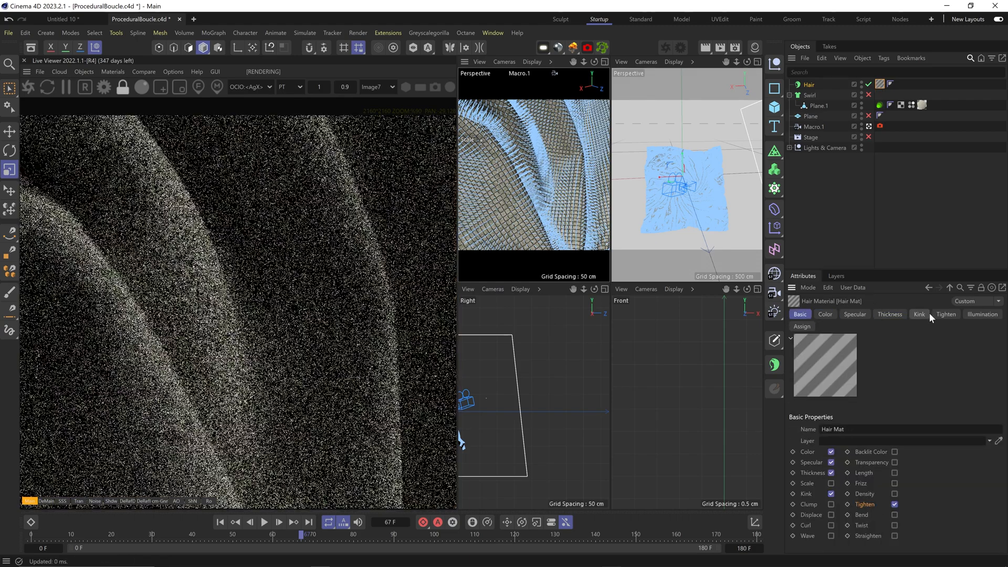
{"action": "left_click", "coordinate": [946, 314]}
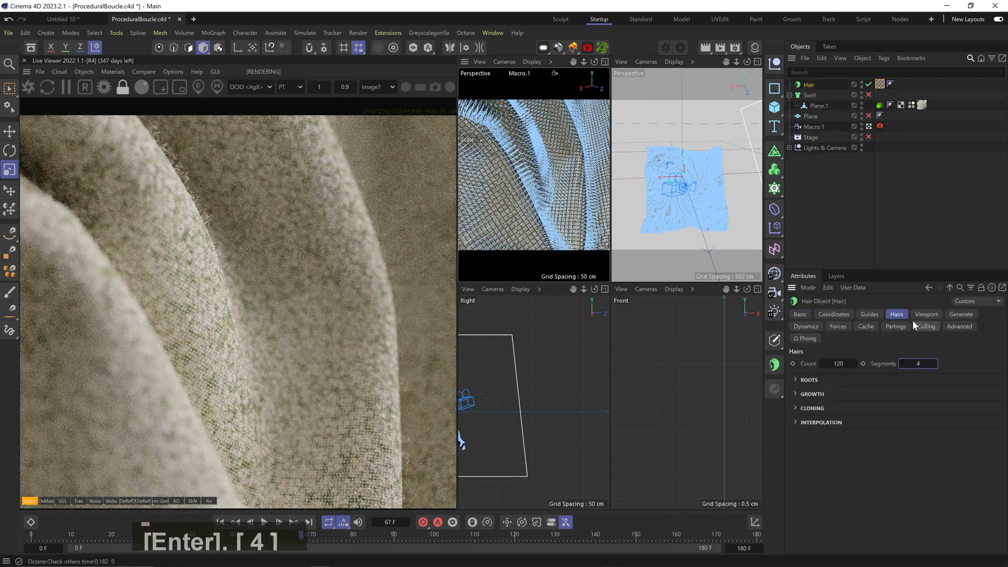
{"action": "type", "text": "1250000"}
{"action": "key", "text": "Return"}
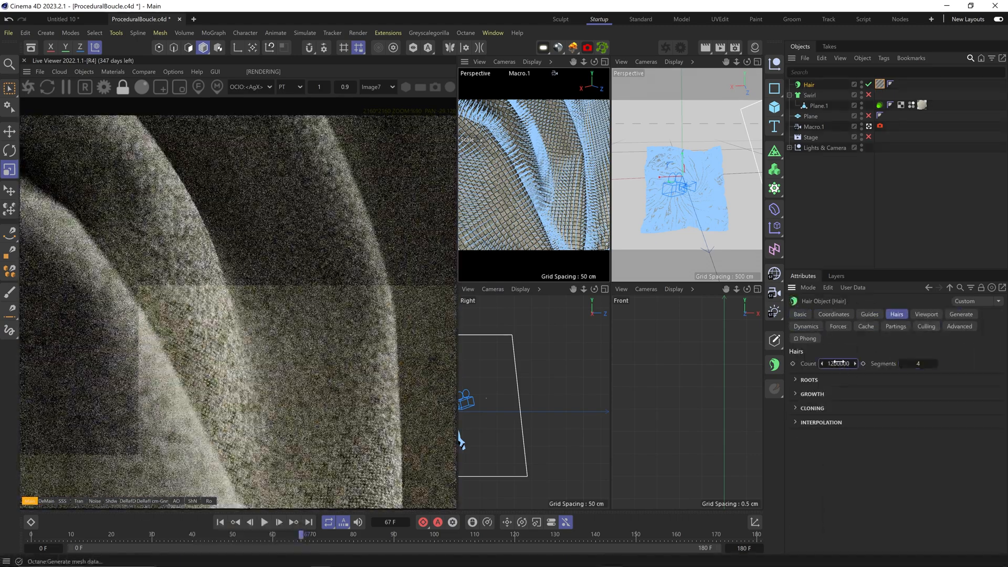
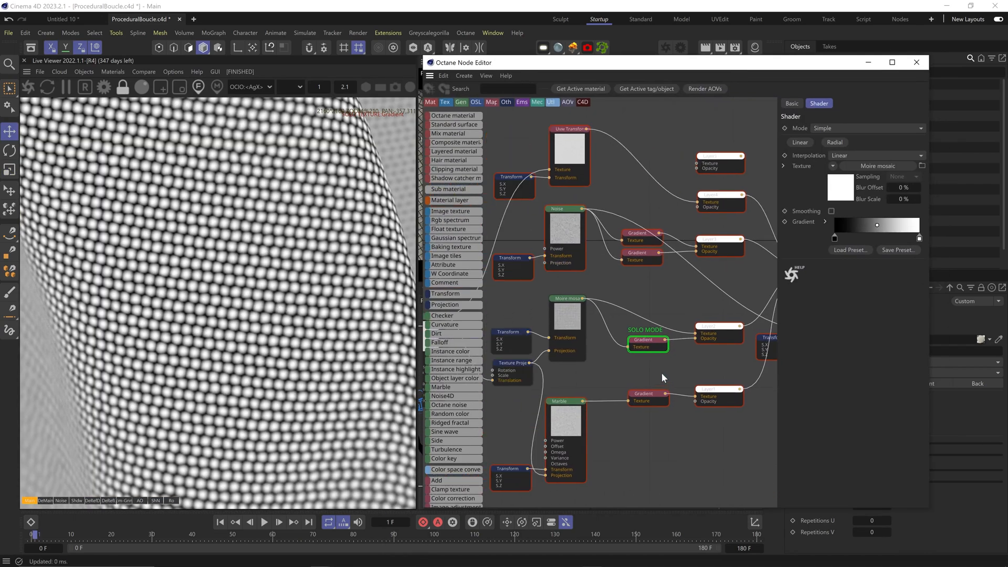
Set the omega of the Noise driving the Texture Projection to about 0.48
{"action": "left_click", "coordinate": [560, 357]}
{"action": "middle_click_drag", "start_coordinate": [498, 337], "coordinate": [562, 343]}
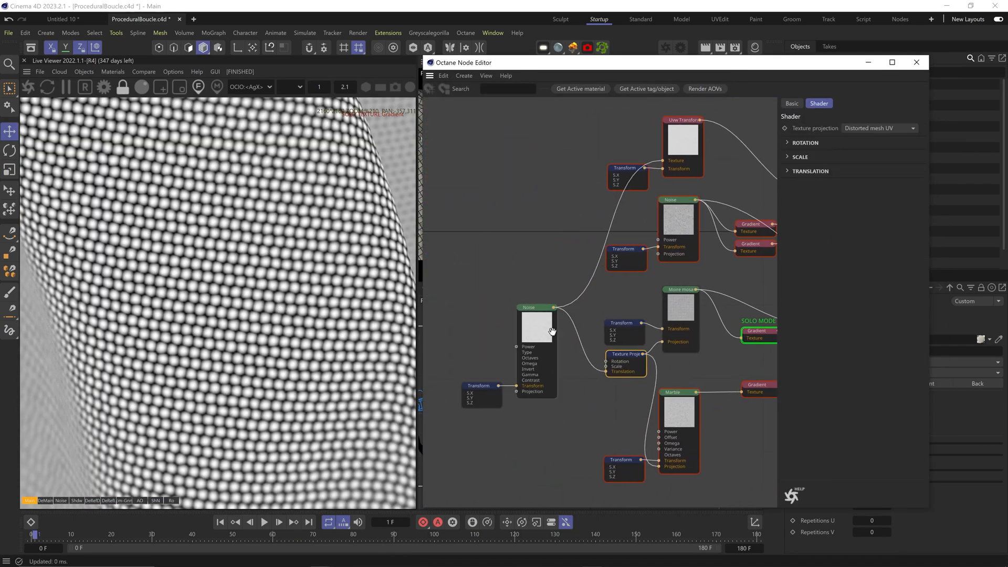
{"action": "left_click", "coordinate": [541, 329]}
{"action": "left_click_drag", "start_coordinate": [898, 162], "coordinate": [901, 163]}
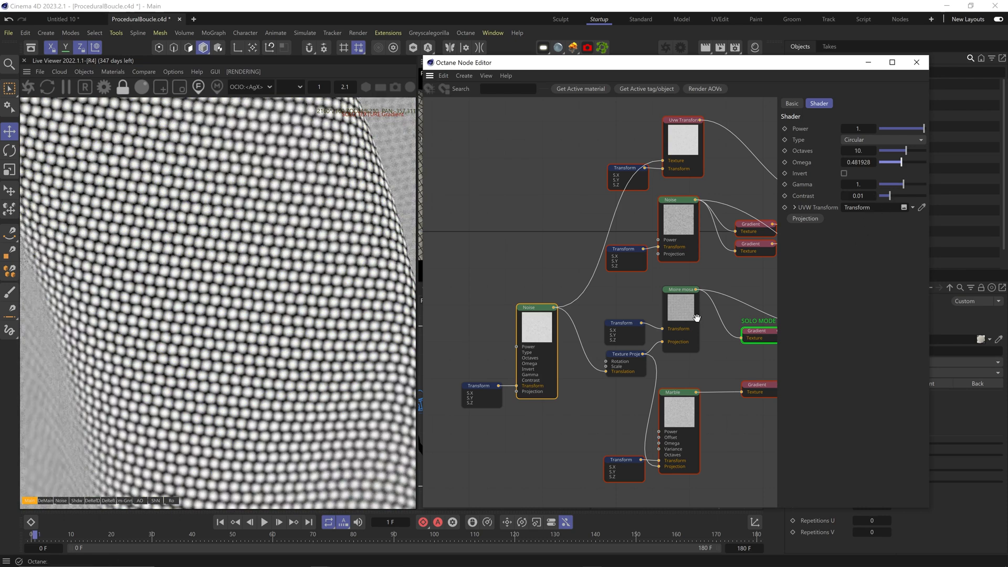
Set the Texture Projection's translation range x to 0.005
{"action": "left_click", "coordinate": [622, 358]}
{"action": "left_click", "coordinate": [817, 173]}
{"action": "type", "text": "3"}
{"action": "key", "text": "Return"}
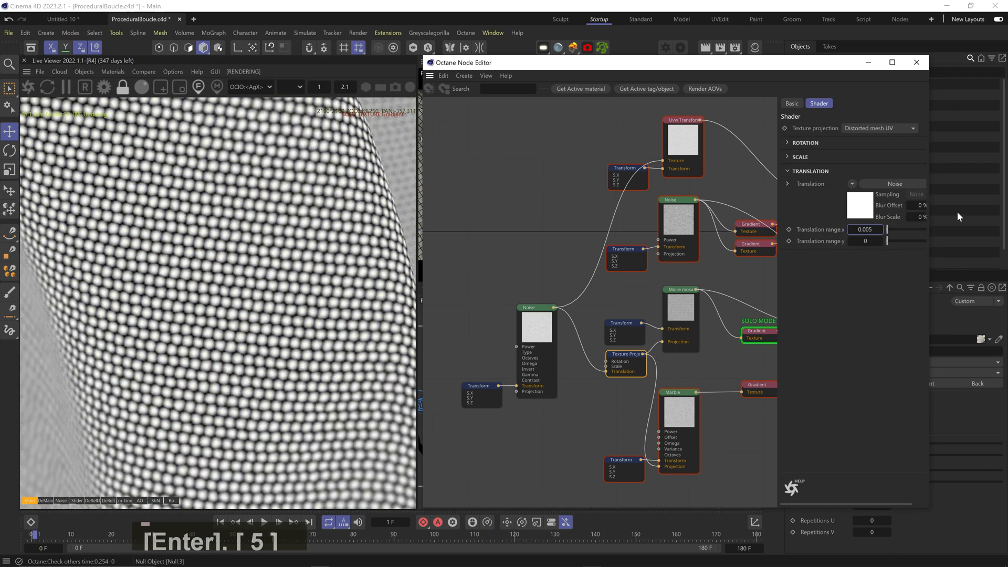
{"action": "type", "text": ".005"}
{"action": "key", "text": "Return"}
{"action": "scroll", "coordinate": [257, 334], "scroll_direction": "up", "scroll_amount": 3}
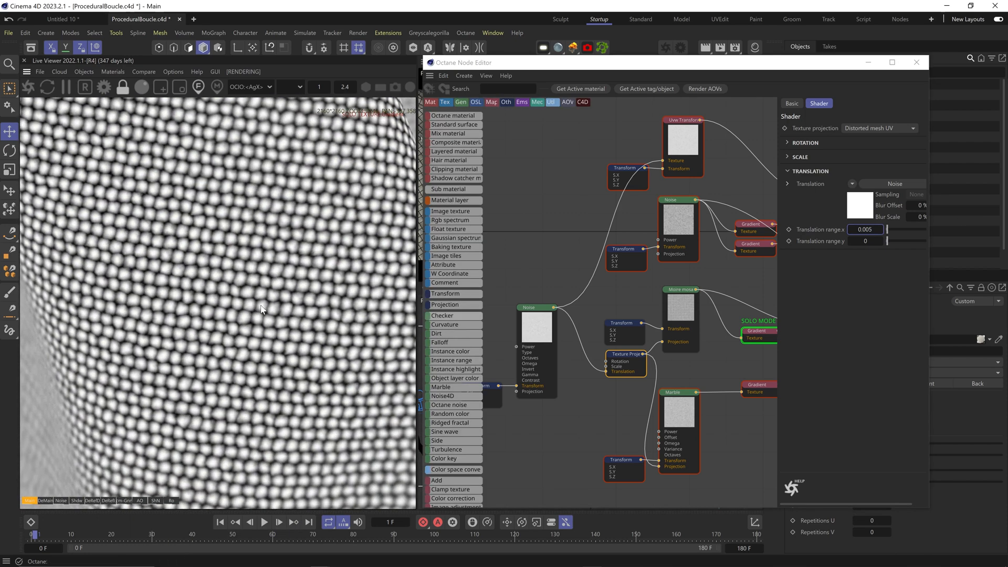
Solo the Noise driving the projection and set its Transform's uniform scale to about 0.031
{"action": "left_click", "coordinate": [593, 321]}
{"action": "right_click", "coordinate": [593, 321]}
{"action": "left_click", "coordinate": [612, 343]}
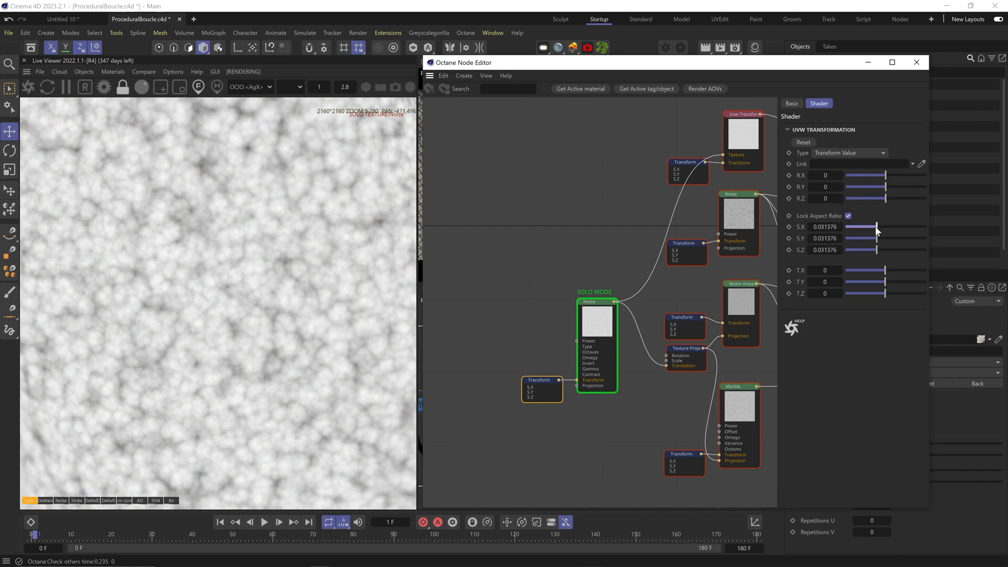
Solo the Moire mosaic, switch the solo to the Composite texture, and set the mosaic's size to 0.76
{"action": "right_click", "coordinate": [744, 304]}
{"action": "left_click", "coordinate": [760, 328]}
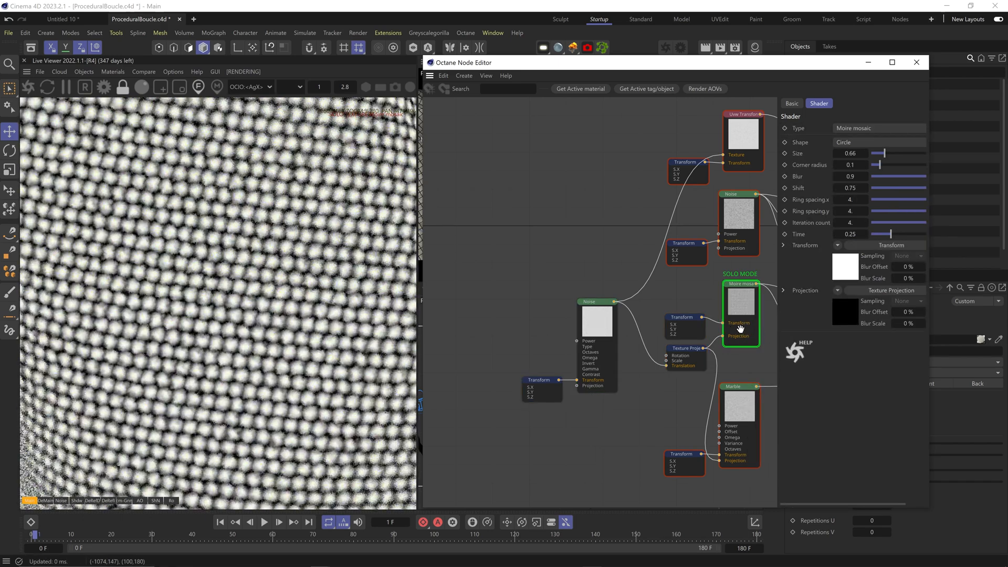
{"action": "middle_click_drag", "start_coordinate": [752, 307], "coordinate": [572, 342]}
{"action": "right_click", "coordinate": [706, 343]}
{"action": "left_click", "coordinate": [722, 366]}
{"action": "middle_click_drag", "start_coordinate": [513, 372], "coordinate": [538, 320]}
{"action": "left_click", "coordinate": [538, 321]}
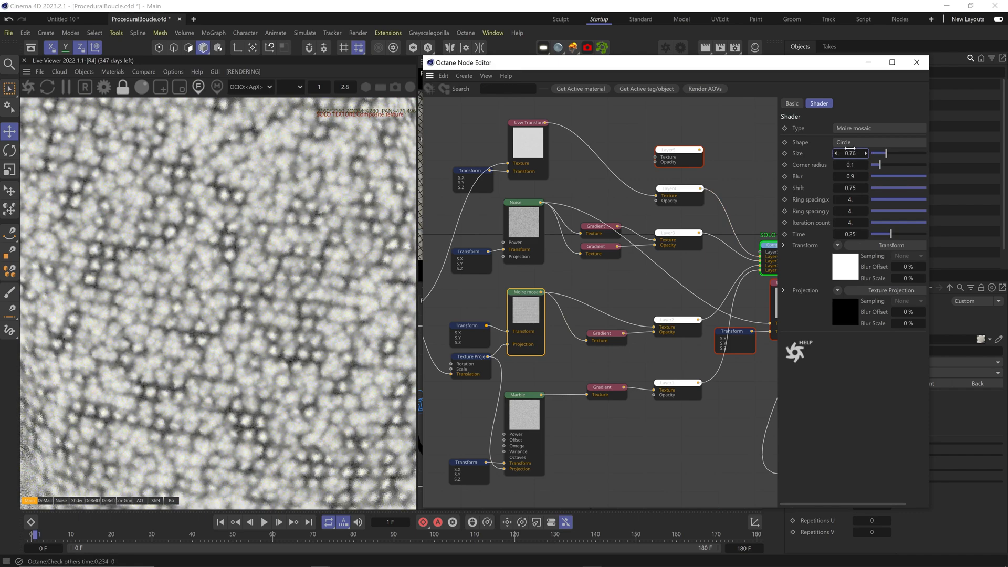
Rearrange the node graph so the unconnected Layer5 sits between Layer3 and Layer2, with room between the Noise and Moire mosaic branches
{"action": "scroll", "coordinate": [623, 353], "scroll_direction": "up", "scroll_amount": 3}
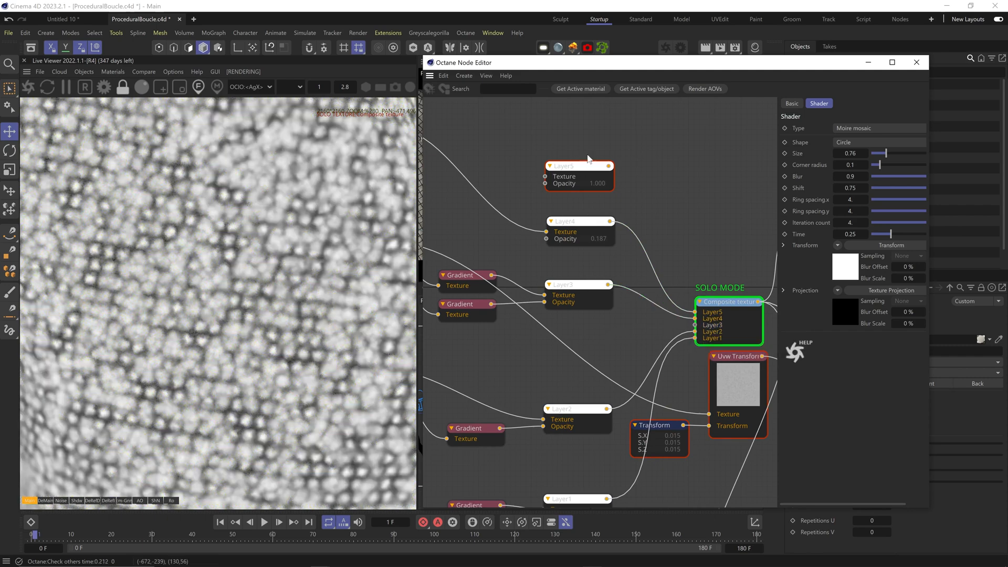
{"action": "left_click_drag", "start_coordinate": [584, 318], "coordinate": [581, 348]}
{"action": "scroll", "coordinate": [625, 335], "scroll_direction": "down", "scroll_amount": 5}
{"action": "middle_click_drag", "start_coordinate": [636, 335], "coordinate": [577, 345]}
{"action": "left_click_drag", "start_coordinate": [619, 375], "coordinate": [598, 223], "text": "shift"}
{"action": "left_click_drag", "start_coordinate": [621, 339], "coordinate": [511, 362], "text": "shift"}
{"action": "middle_click_drag", "start_coordinate": [513, 410], "coordinate": [630, 404]}
{"action": "left_click_drag", "start_coordinate": [663, 342], "coordinate": [552, 369]}
{"action": "middle_click_drag", "start_coordinate": [474, 501], "coordinate": [593, 425]}
{"action": "left_click_drag", "start_coordinate": [593, 449], "coordinate": [446, 311]}
{"action": "left_click_drag", "start_coordinate": [560, 316], "coordinate": [562, 342]}
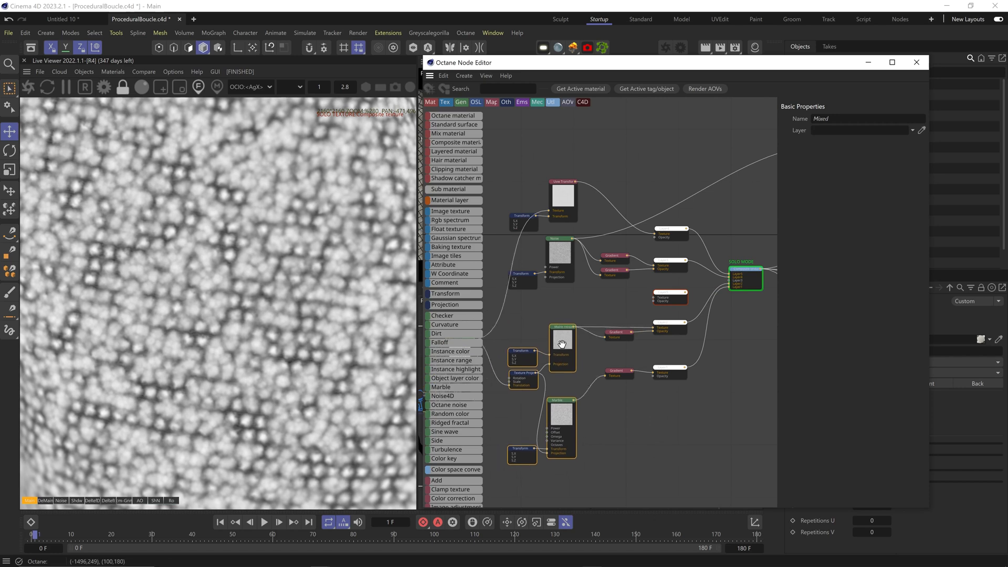
Connect the empty Layer5 node to the Composite texture's Layer3 input
{"action": "left_click", "coordinate": [612, 305]}
{"action": "scroll", "coordinate": [612, 302], "scroll_direction": "up", "scroll_amount": 3}
{"action": "scroll", "coordinate": [612, 302], "scroll_direction": "up", "scroll_amount": 2}
{"action": "middle_click_drag", "start_coordinate": [739, 284], "coordinate": [606, 341]}
{"action": "left_click_drag", "start_coordinate": [689, 318], "coordinate": [689, 319]}
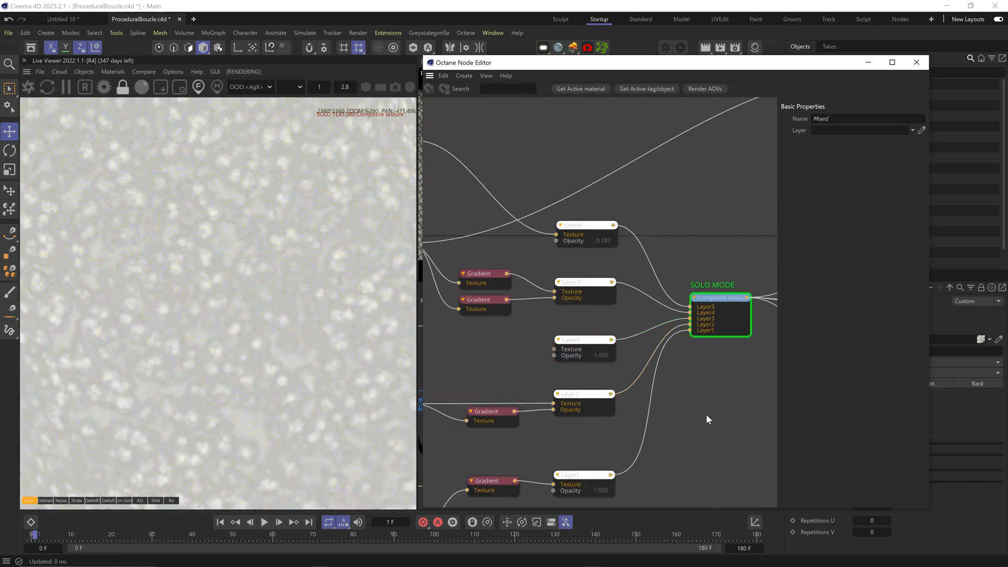
Add a Gradient fed by the Moire mosaic as the texture of Layer5
{"action": "middle_click_drag", "start_coordinate": [449, 416], "coordinate": [581, 403]}
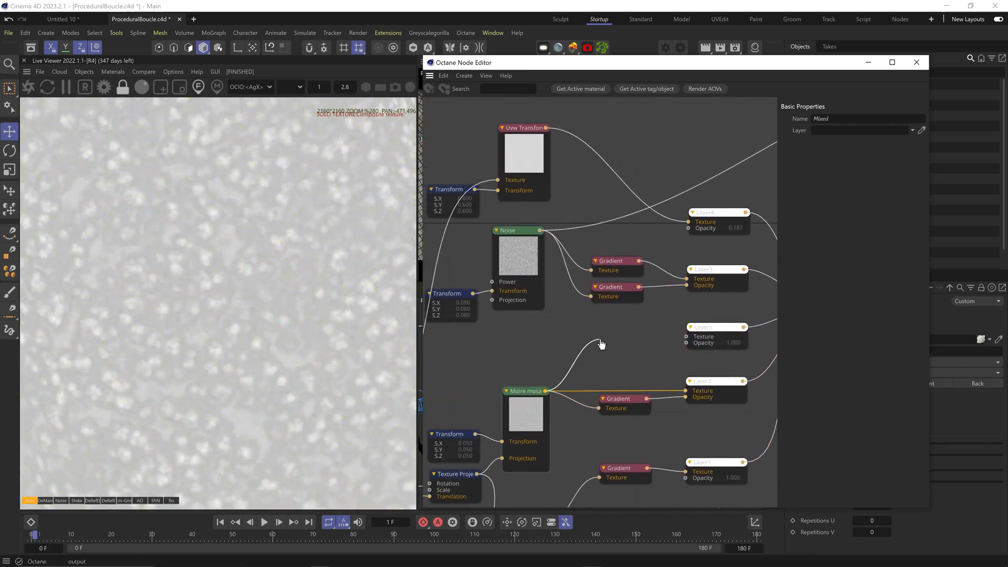
{"action": "left_click_drag", "start_coordinate": [602, 345], "coordinate": [591, 332]}
{"action": "type", "text": "gradient"}
{"action": "key", "text": "Return"}
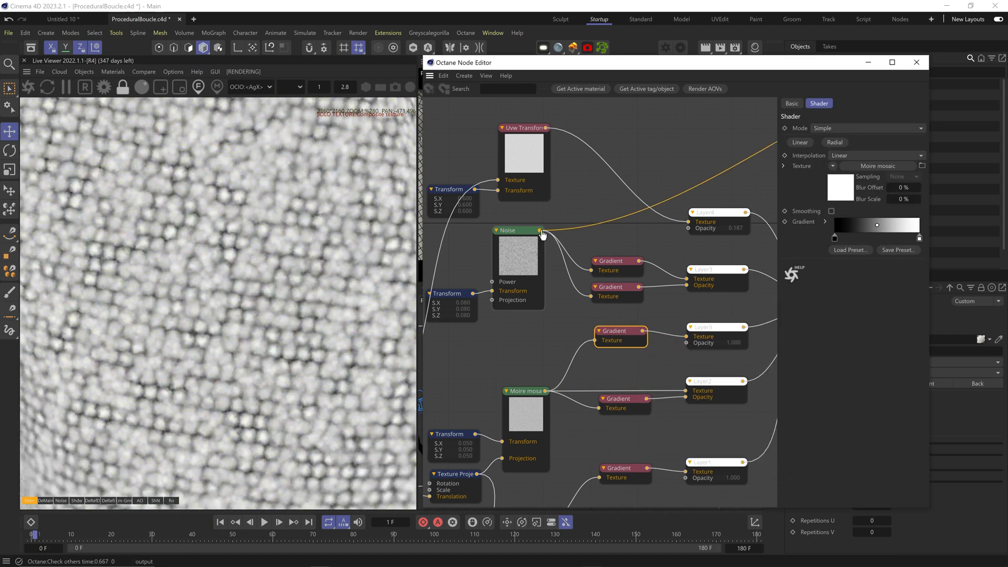
Add an Octane Gradient fed by the Noise node as the opacity of Layer5
{"action": "left_click_drag", "start_coordinate": [540, 230], "coordinate": [590, 355]}
{"action": "type", "text": "gradient"}
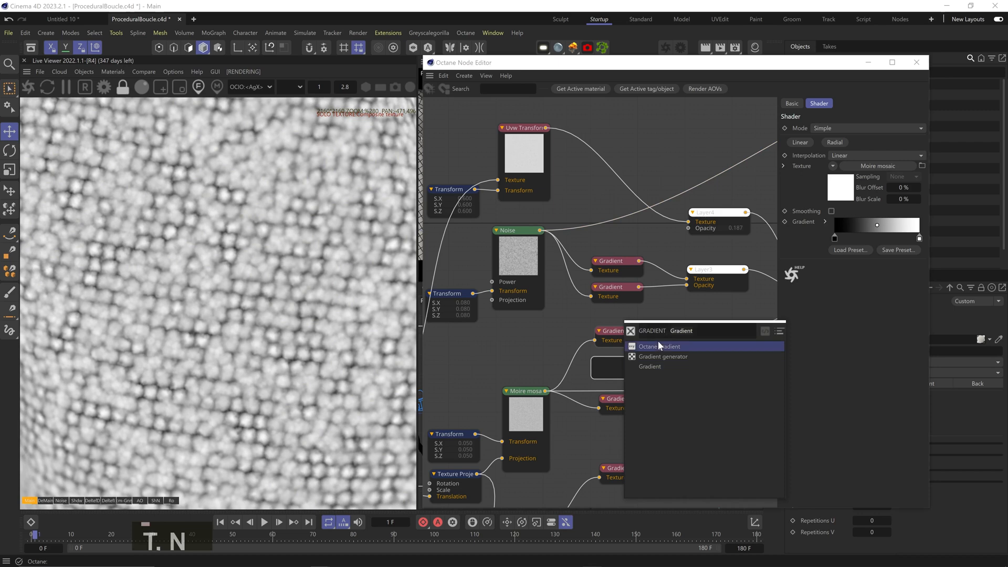
{"action": "key", "text": "Return"}
Invert the knots of Layer5's opacity Gradient and shift its black knot to about 13%
{"action": "right_click", "coordinate": [849, 235]}
{"action": "left_click", "coordinate": [860, 262]}
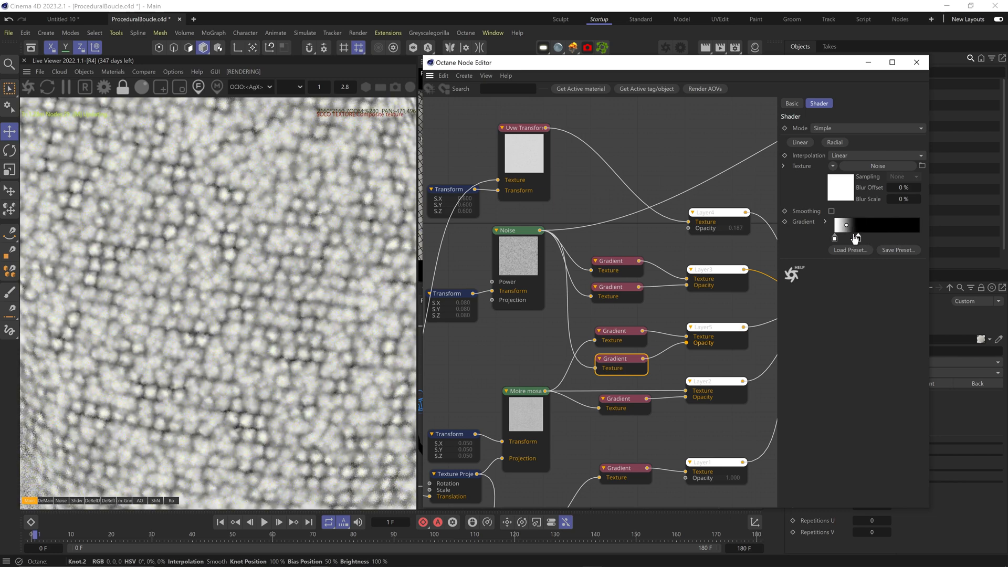
{"action": "left_click_drag", "start_coordinate": [834, 238], "coordinate": [847, 238]}
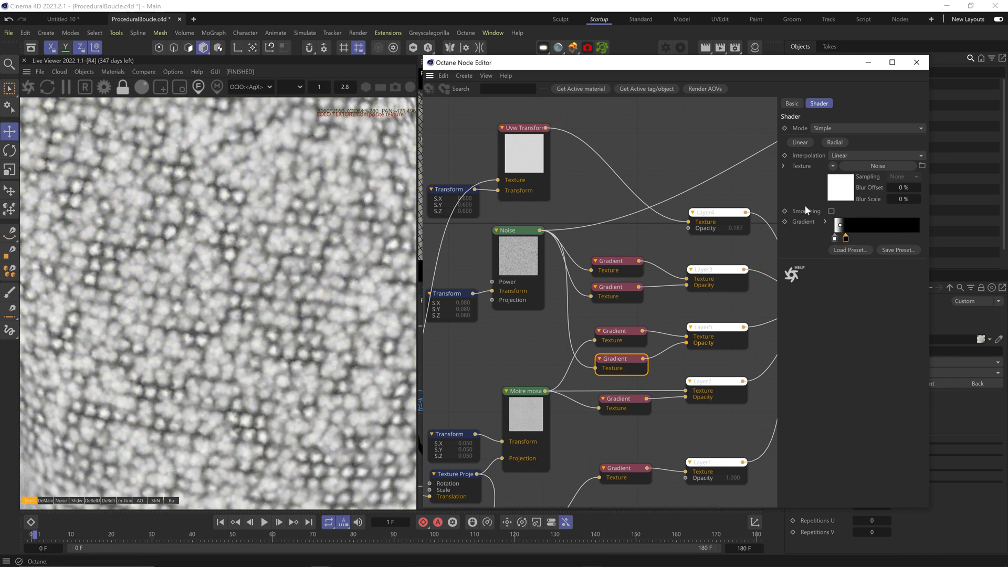
Darken the white end knot of Layer5's Moire mosaic Gradient to mid grey
{"action": "middle_click_drag", "start_coordinate": [640, 303], "coordinate": [575, 301]}
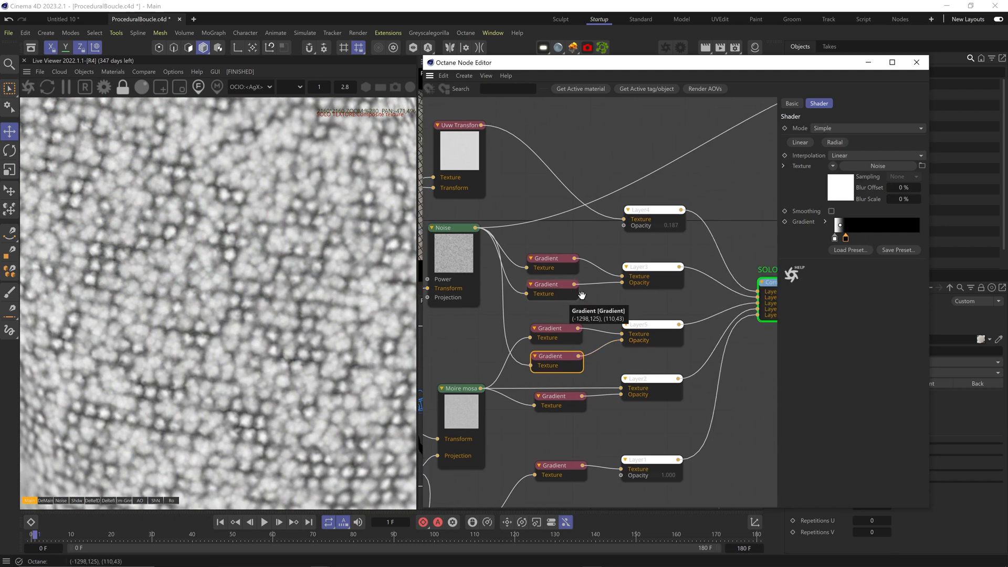
{"action": "double_click", "coordinate": [919, 239]}
{"action": "left_click", "coordinate": [800, 284]}
{"action": "left_click", "coordinate": [761, 302]}
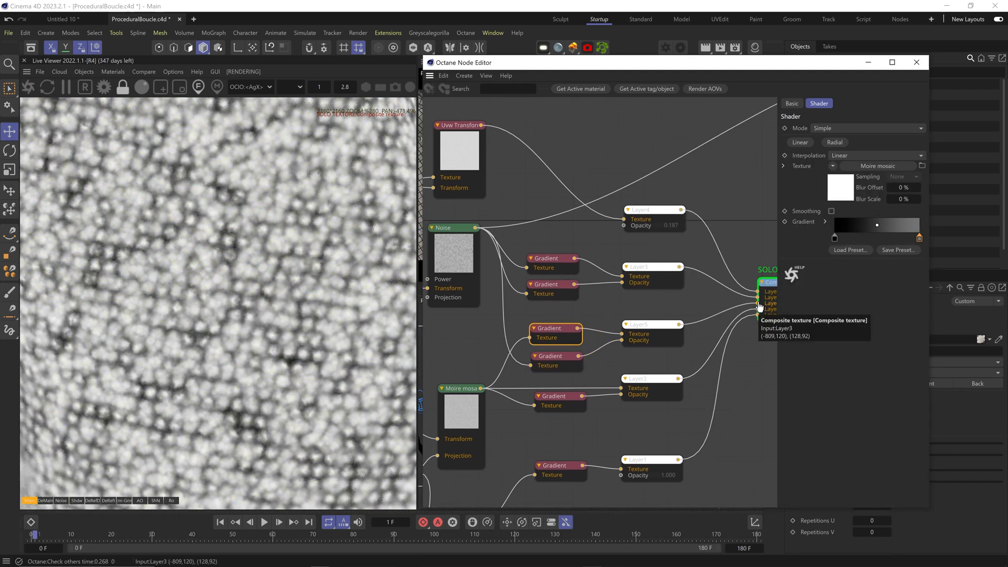
Set the blend mode of Layer5 to Add
{"action": "left_click", "coordinate": [632, 324]}
{"action": "left_click", "coordinate": [860, 196]}
{"action": "left_click", "coordinate": [867, 66]}
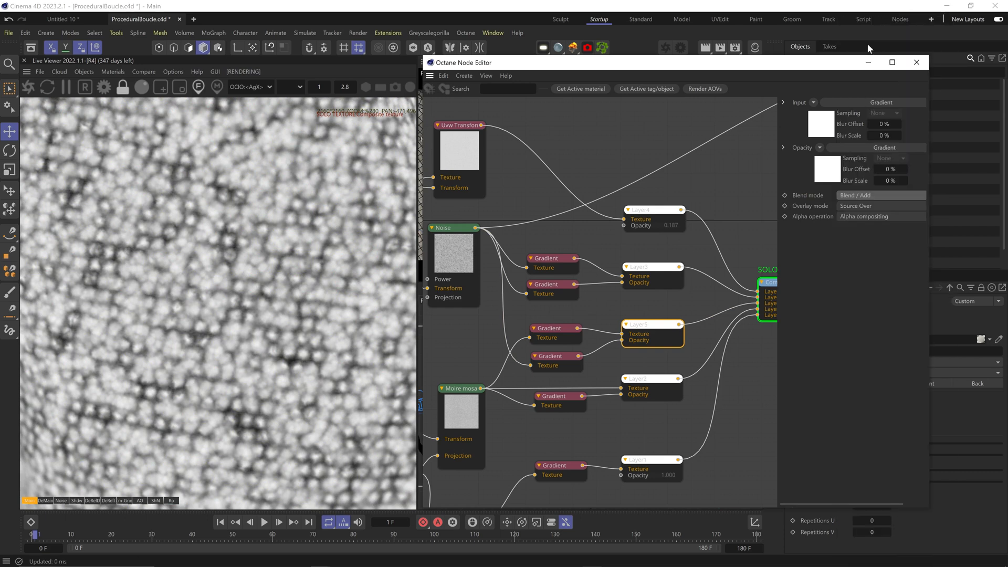
Darken the white end knot of Layer5's Moire mosaic Gradient to a value of about 31%
{"action": "left_click", "coordinate": [550, 329]}
{"action": "double_click", "coordinate": [919, 238]}
{"action": "left_click", "coordinate": [768, 284]}
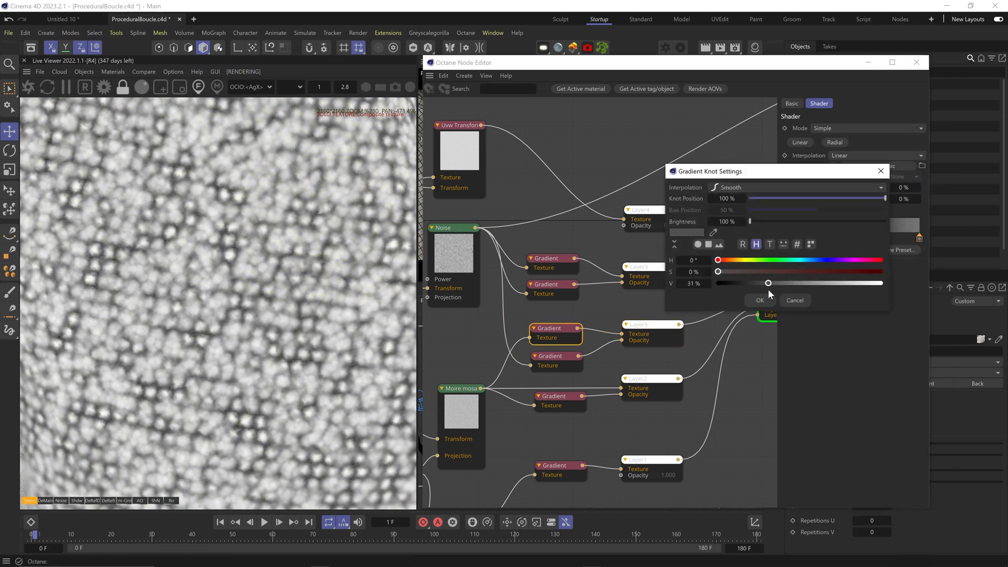
{"action": "left_click", "coordinate": [761, 300]}
{"action": "double_click", "coordinate": [725, 311]}
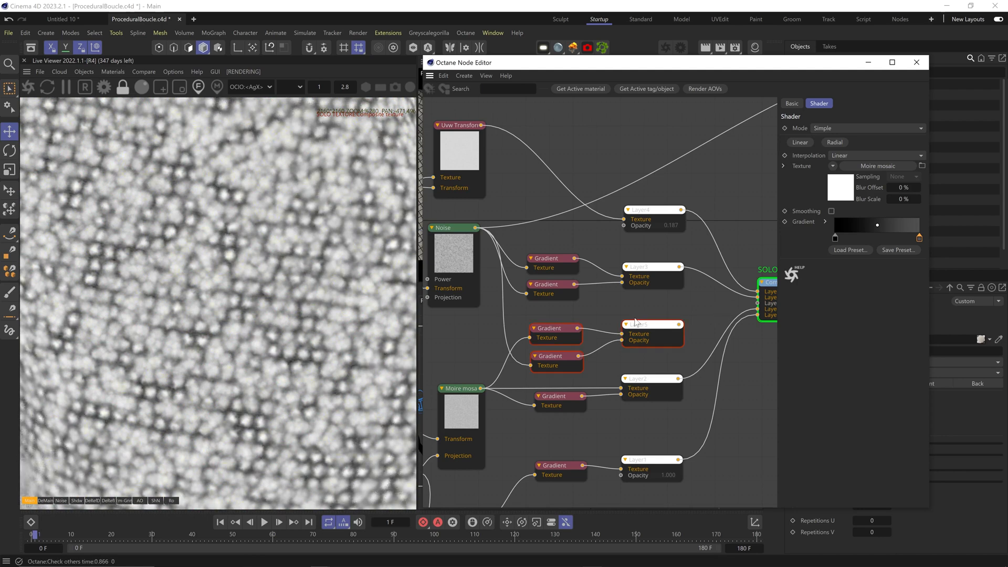
Reconnect Layer5 to the Composite texture and move its opacity Gradient's knots to the far end, with the white knot at about 92%
{"action": "middle_click_drag", "start_coordinate": [714, 309], "coordinate": [651, 319]}
{"action": "left_click_drag", "start_coordinate": [693, 320], "coordinate": [696, 315]}
{"action": "left_click", "coordinate": [486, 367]}
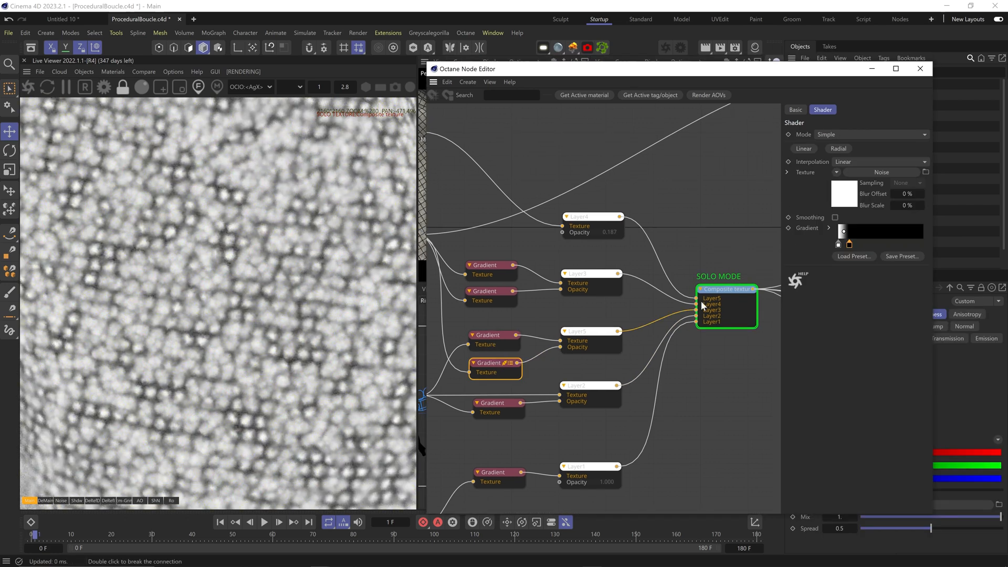
{"action": "left_click_drag", "start_coordinate": [849, 245], "coordinate": [916, 245]}
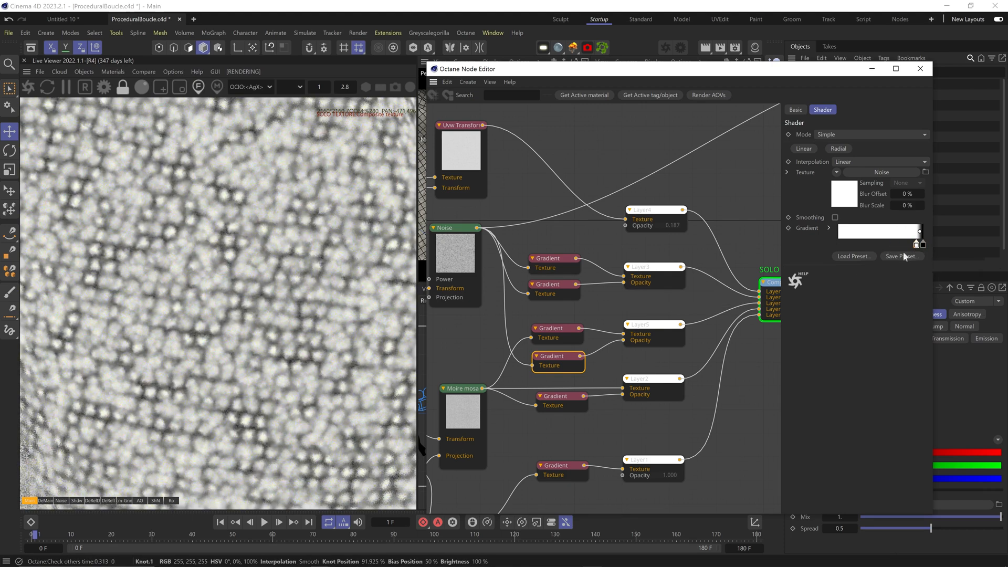
Tint the end knot of Layer5's Moire mosaic Gradient a saturated magenta pink to highlight where the layer applies
{"action": "double_click", "coordinate": [922, 245]}
{"action": "left_click", "coordinate": [868, 269]}
{"action": "left_click", "coordinate": [875, 280]}
{"action": "left_click", "coordinate": [852, 291]}
{"action": "left_click", "coordinate": [755, 307]}
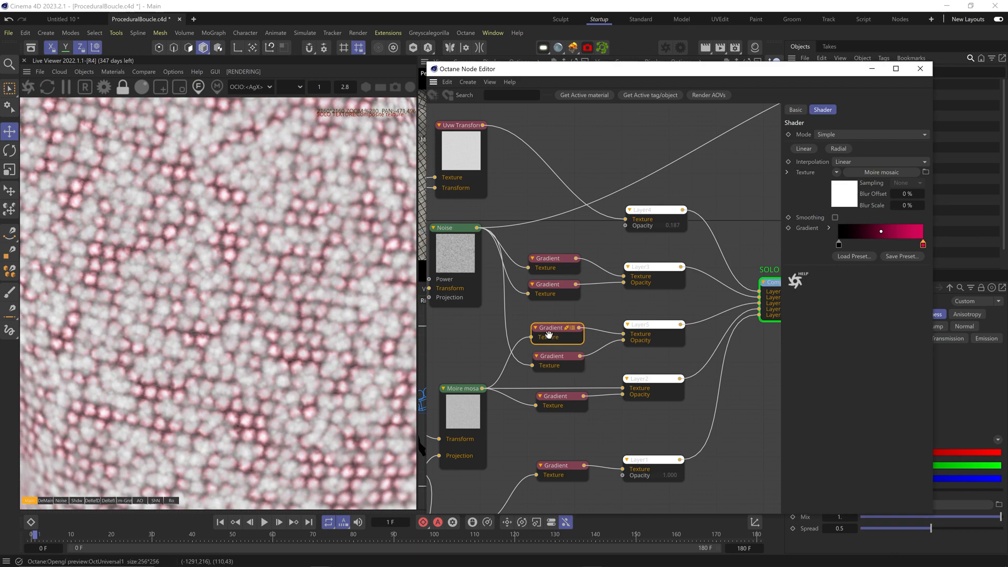
Pull the knots of Layer5's opacity Gradient back toward the start, with the black knot at about 16%
{"action": "left_click", "coordinate": [653, 327]}
{"action": "left_click", "coordinate": [551, 356]}
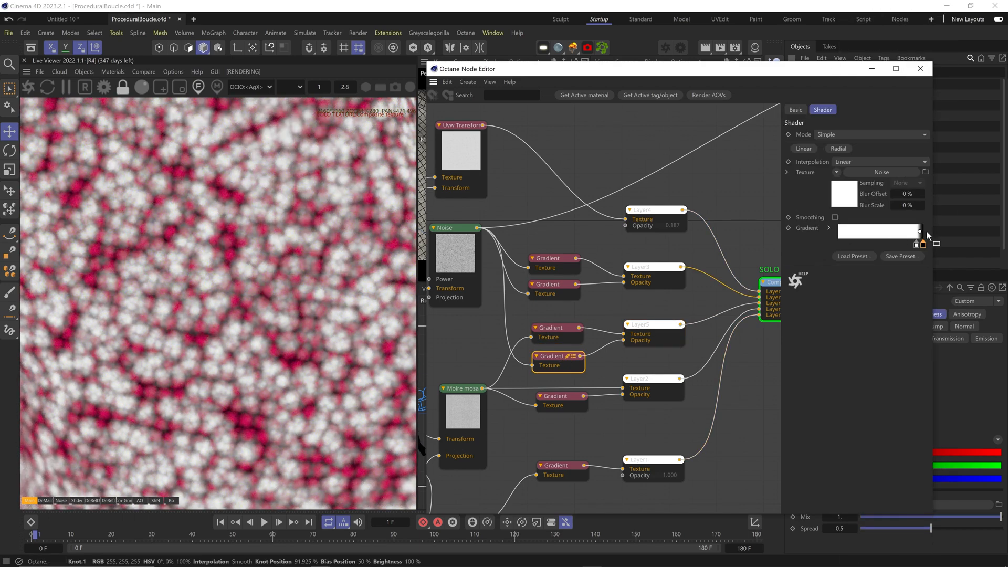
{"action": "left_click_drag", "start_coordinate": [919, 244], "coordinate": [852, 248]}
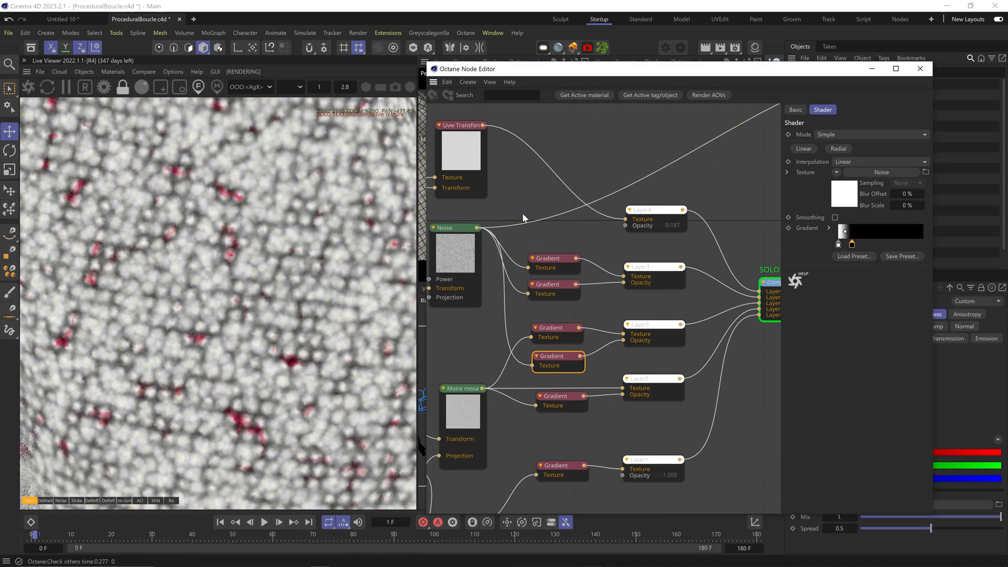
Raise the opacity of Layer4, which holds the Uvw Transform texture, to about 0.87
{"action": "middle_click_drag", "start_coordinate": [531, 246], "coordinate": [581, 281]}
{"action": "left_click", "coordinate": [512, 258]}
{"action": "left_click", "coordinate": [677, 257]}
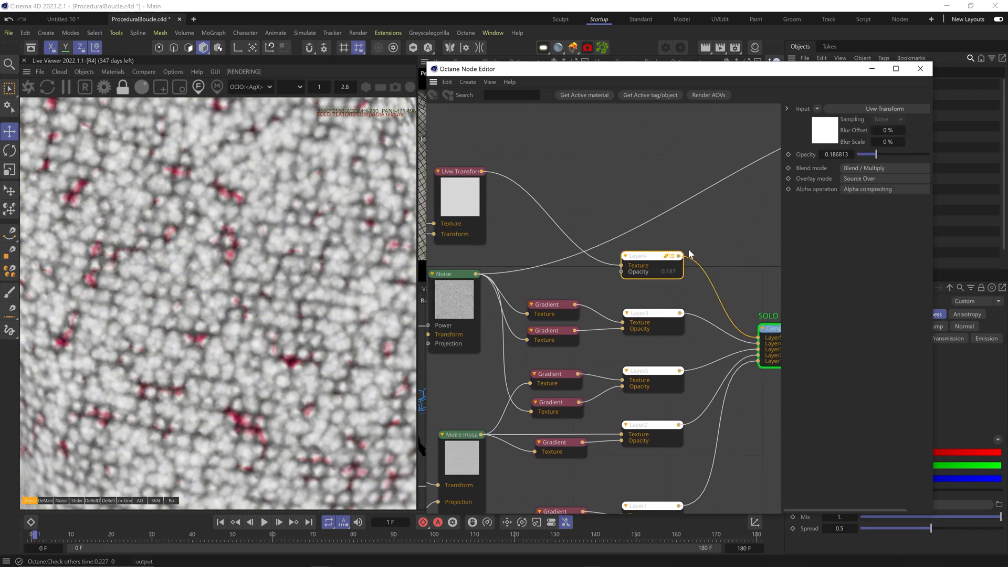
{"action": "left_click_drag", "start_coordinate": [893, 155], "coordinate": [927, 155]}
Solo the Uvw Transform feeding Layer4 and stretch its Transform node by raising only the S.Y scale to about 0.6
{"action": "scroll", "coordinate": [231, 294], "scroll_direction": "up", "scroll_amount": 5}
{"action": "middle_click_drag", "start_coordinate": [571, 245], "coordinate": [709, 248]}
{"action": "left_click", "coordinate": [619, 222]}
{"action": "key", "text": "s"}
{"action": "left_click", "coordinate": [526, 247]}
{"action": "left_click_drag", "start_coordinate": [884, 232], "coordinate": [910, 231]}
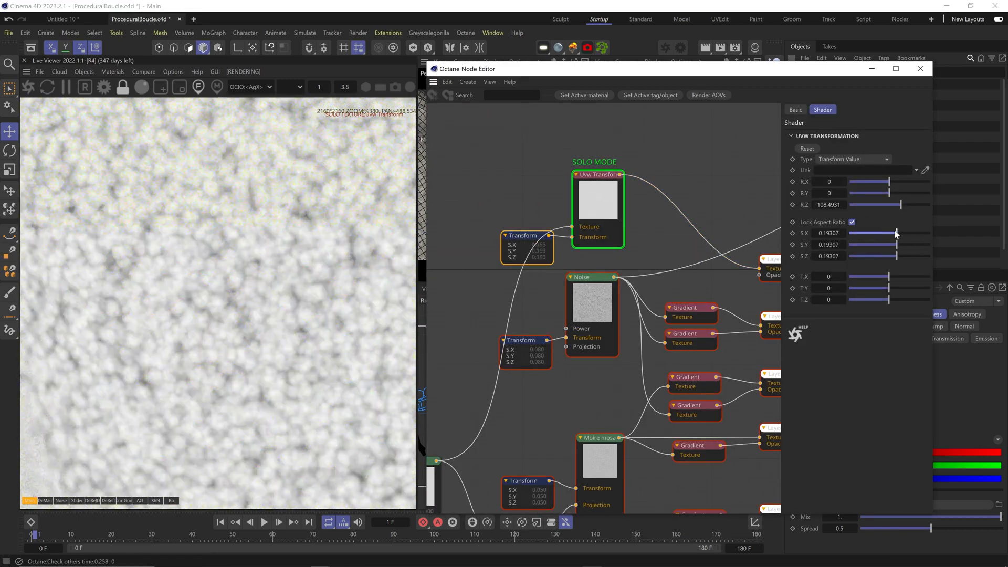
{"action": "left_click", "coordinate": [902, 245]}
Solo the Composite texture again and lower Layer4's opacity to about 0.35
{"action": "middle_click_drag", "start_coordinate": [724, 242], "coordinate": [558, 193]}
{"action": "left_click", "coordinate": [747, 294]}
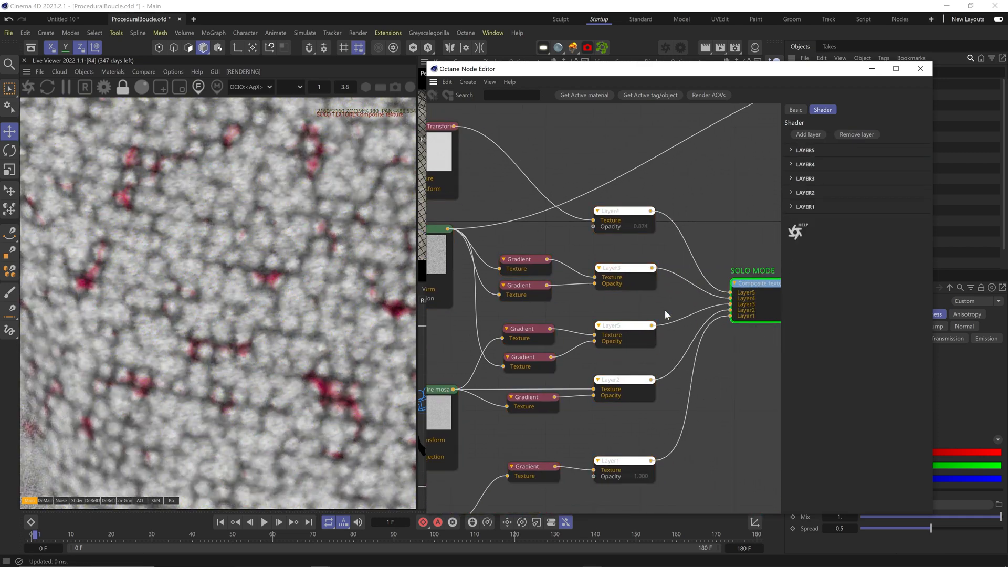
{"action": "left_click", "coordinate": [627, 211]}
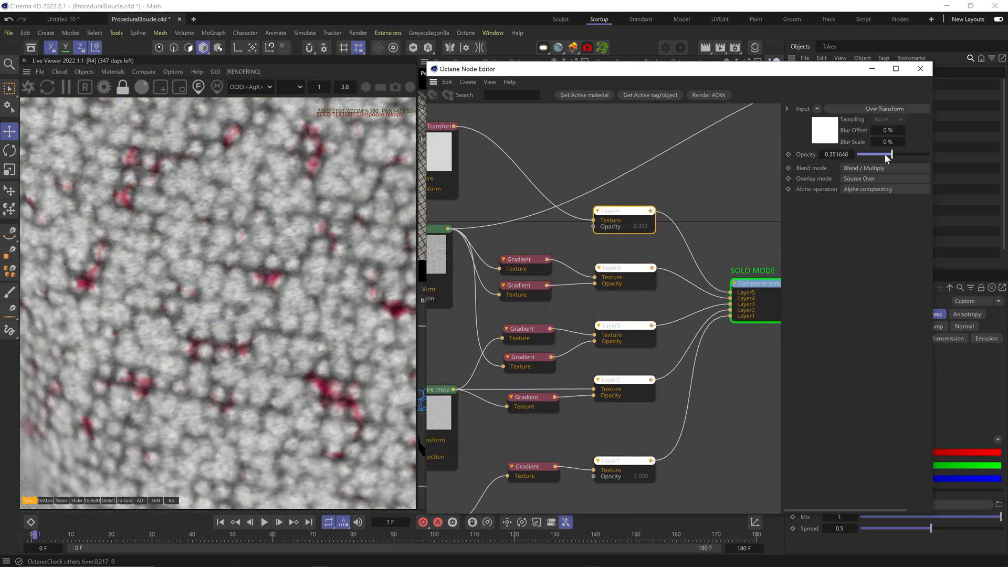
Solo Layer5's Noise opacity Gradient, shift its black knot to about 46%, and solo the Composite texture again
{"action": "middle_click_drag", "start_coordinate": [439, 265], "coordinate": [474, 259]}
{"action": "left_click", "coordinate": [475, 259], "text": "alt"}
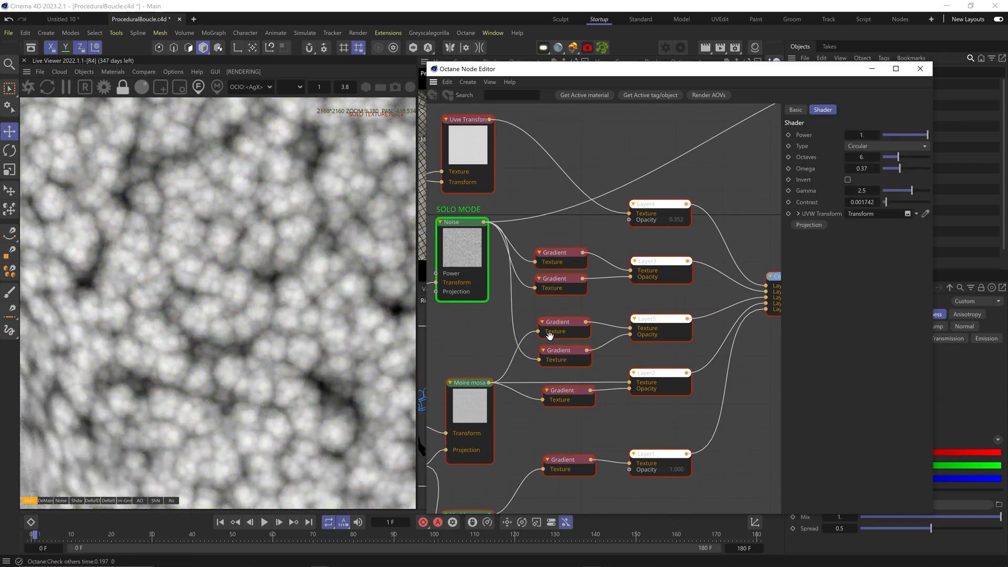
{"action": "left_click", "coordinate": [559, 355], "text": "alt"}
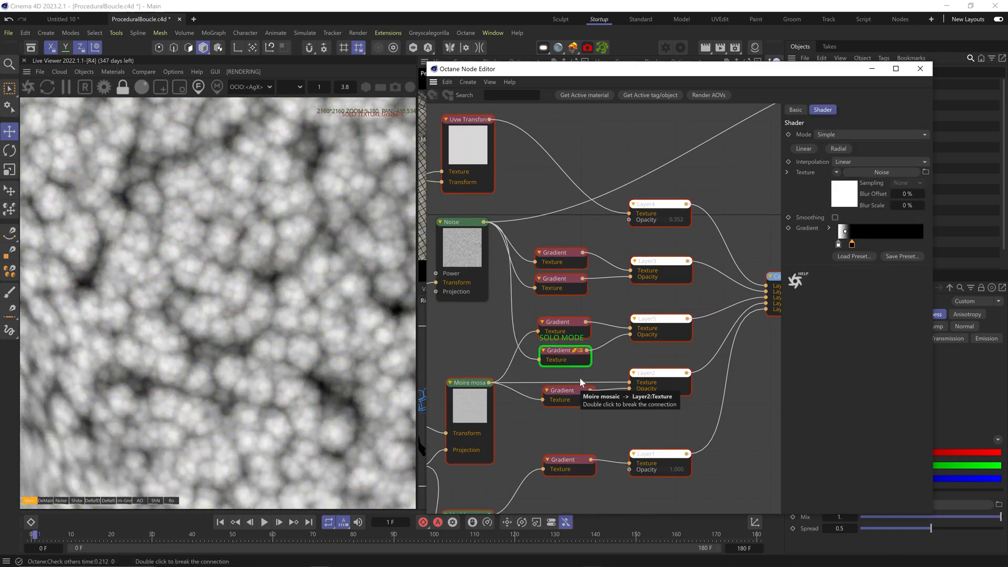
{"action": "left_click_drag", "start_coordinate": [853, 245], "coordinate": [877, 245]}
{"action": "right_click", "coordinate": [772, 286]}
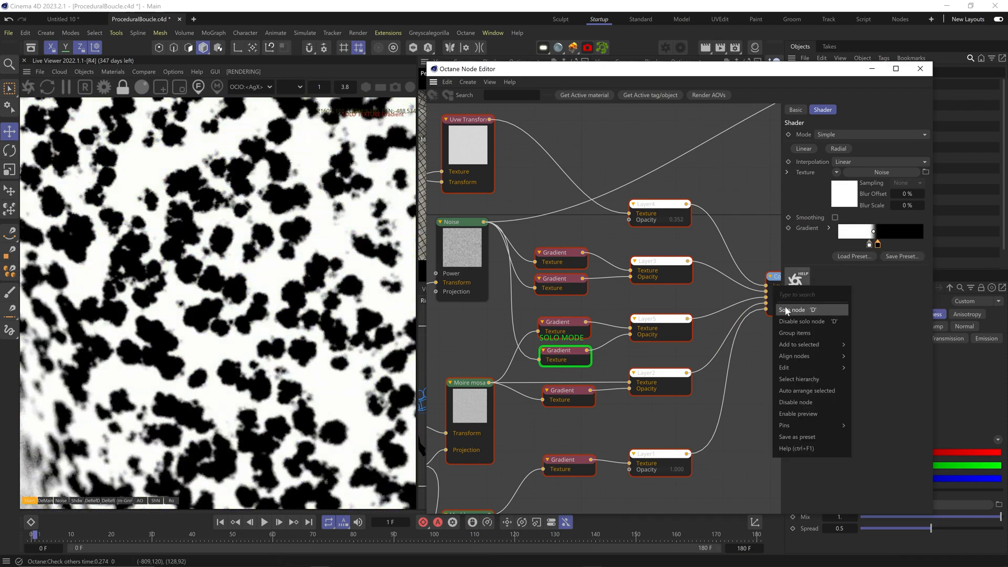
{"action": "left_click", "coordinate": [783, 310]}
Turn the pink end knot of Layer5's Moire mosaic Gradient into a dark neutral grey and set Layer5's blend mode to Add
{"action": "left_click", "coordinate": [564, 328]}
{"action": "double_click", "coordinate": [923, 245]}
{"action": "left_click_drag", "start_coordinate": [882, 278], "coordinate": [718, 278]}
{"action": "left_click_drag", "start_coordinate": [849, 289], "coordinate": [773, 289]}
{"action": "left_click", "coordinate": [761, 306]}
{"action": "left_click", "coordinate": [660, 327]}
{"action": "left_click", "coordinate": [858, 202]}
{"action": "left_click", "coordinate": [874, 45]}
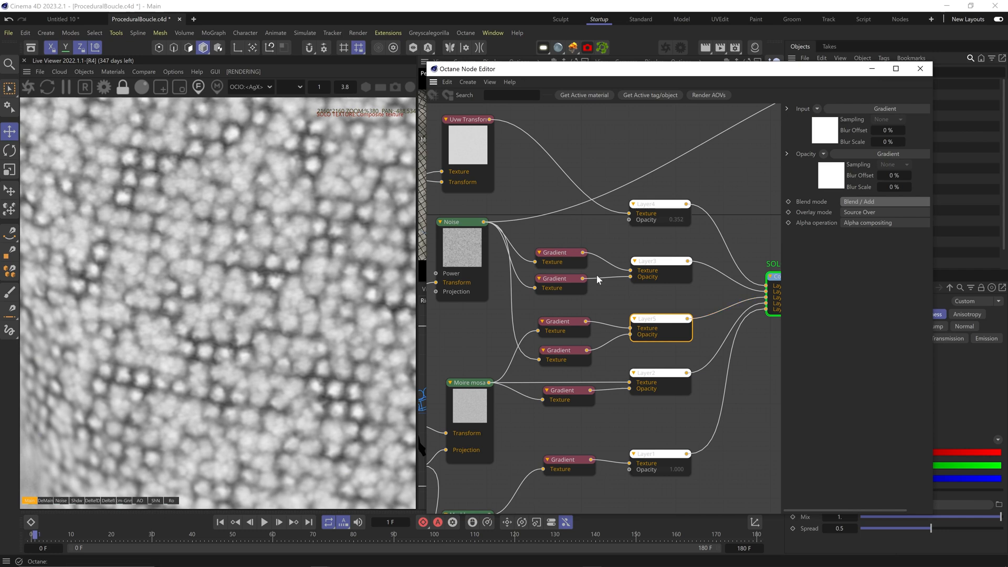
Shift the white knot of Layer3's opacity Gradient to about 53% and compare the Composite texture with and without Layer5 connected
{"action": "left_click", "coordinate": [557, 281]}
{"action": "left_click_drag", "start_coordinate": [896, 244], "coordinate": [884, 245]}
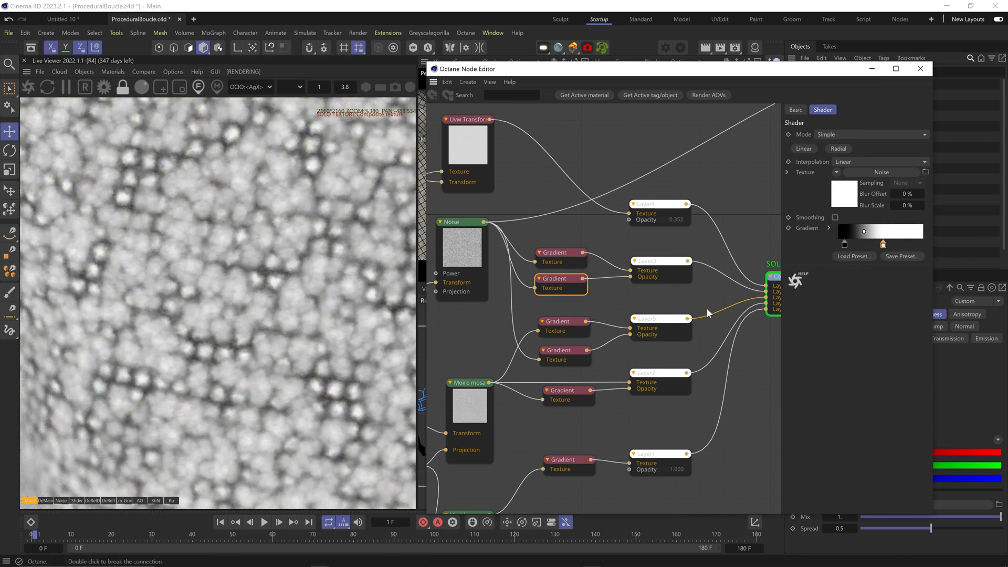
{"action": "middle_click_drag", "start_coordinate": [697, 320], "coordinate": [656, 328]}
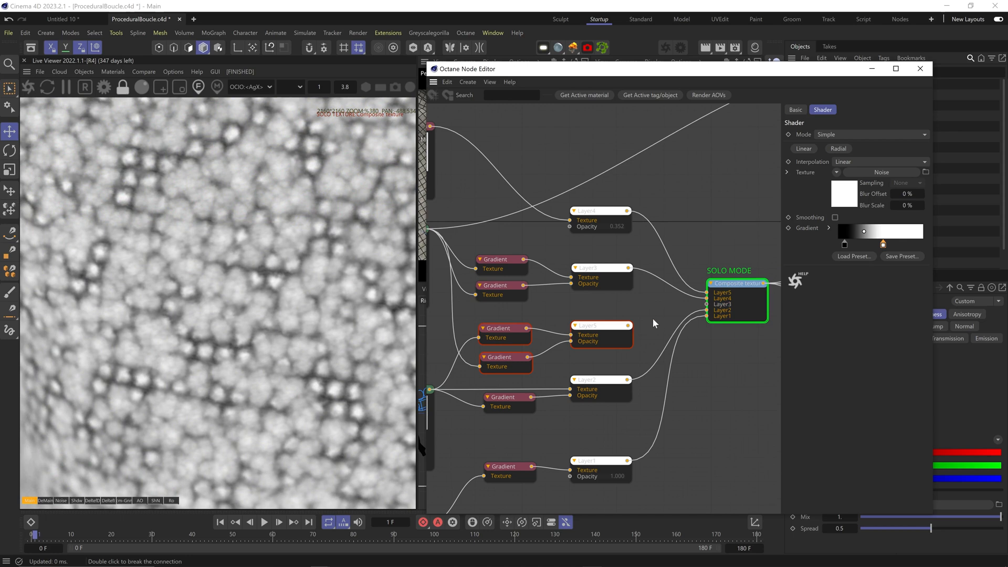
{"action": "left_click_drag", "start_coordinate": [628, 326], "coordinate": [706, 305]}
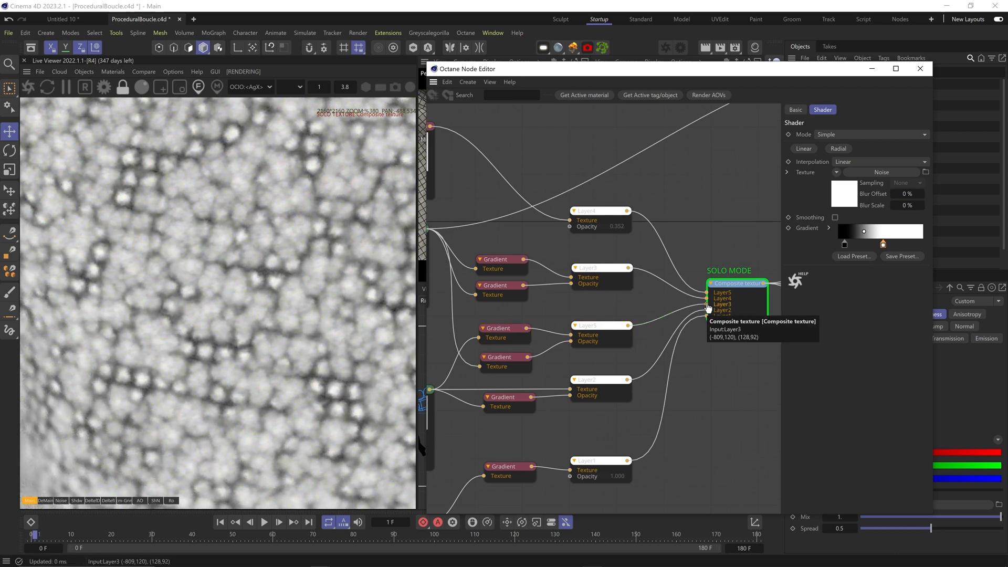
Disable solo mode on the Composite texture and examine the green gaps across the rendered draped fabric
{"action": "middle_click_drag", "start_coordinate": [759, 307], "coordinate": [641, 330]}
{"action": "right_click", "coordinate": [641, 329]}
{"action": "left_click", "coordinate": [654, 351]}
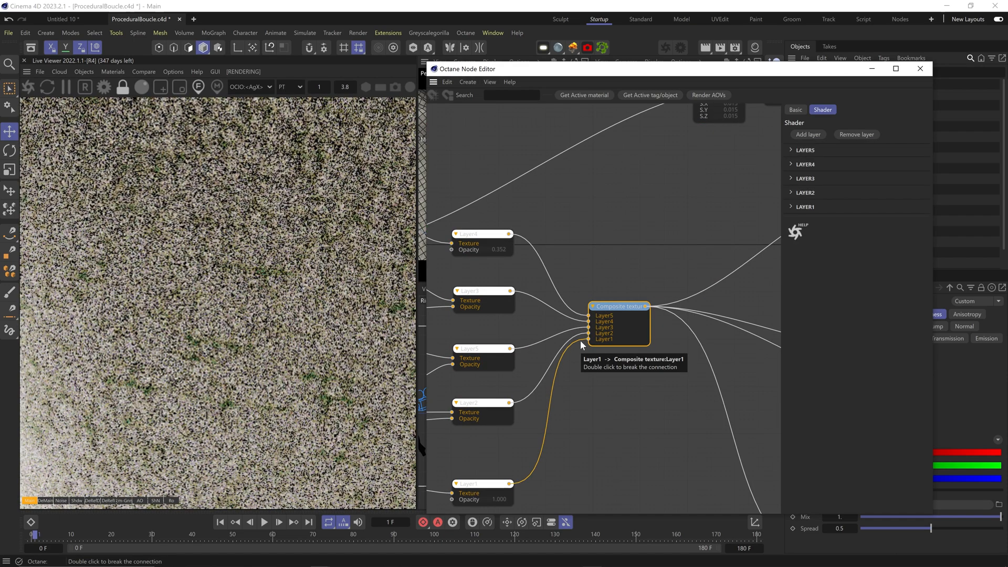
{"action": "scroll", "coordinate": [258, 333], "scroll_direction": "down", "scroll_amount": 3}
{"action": "left_click_drag", "start_coordinate": [259, 334], "coordinate": [289, 352]}
{"action": "middle_click_drag", "start_coordinate": [688, 340], "coordinate": [403, 440]}
{"action": "left_click", "coordinate": [627, 290]}
Limit the live render to a region over the cloth fold and set Layer4's opacity to about 0.467
{"action": "middle_click_drag", "start_coordinate": [528, 379], "coordinate": [822, 329]}
{"action": "middle_click_drag", "start_coordinate": [543, 310], "coordinate": [745, 270]}
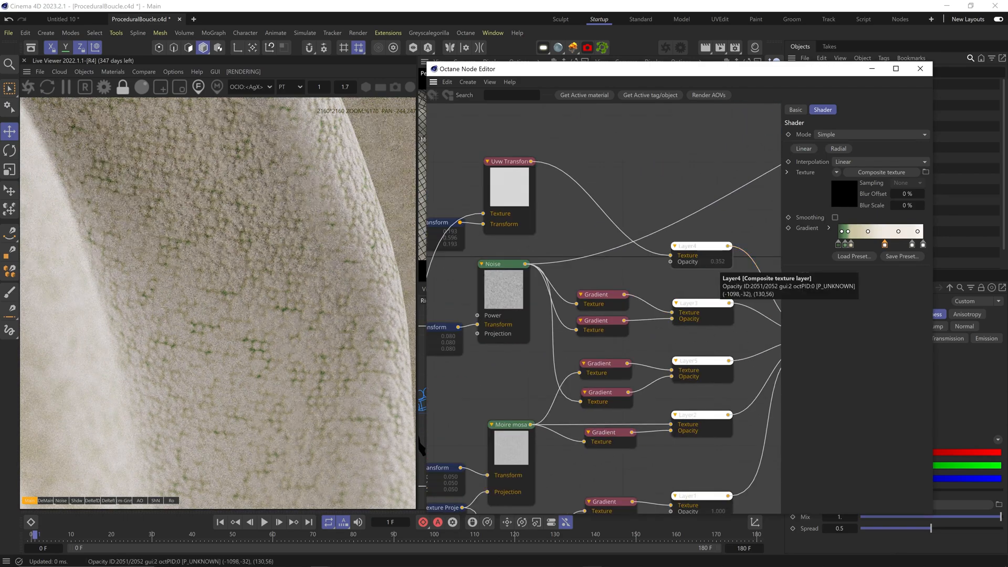
{"action": "middle_click_drag", "start_coordinate": [761, 388], "coordinate": [431, 279]}
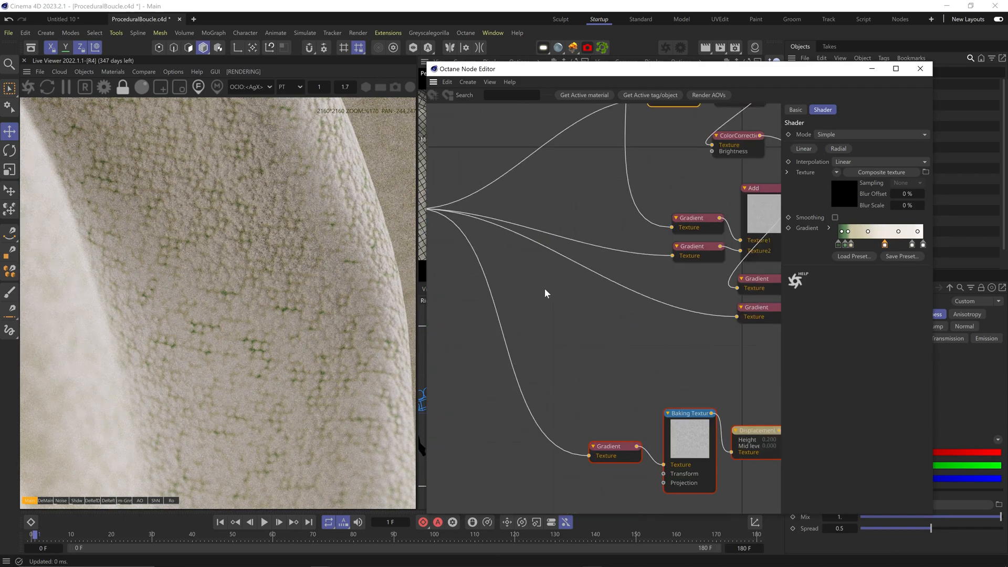
{"action": "middle_click_drag", "start_coordinate": [682, 357], "coordinate": [441, 300]}
{"action": "left_click", "coordinate": [670, 290]}
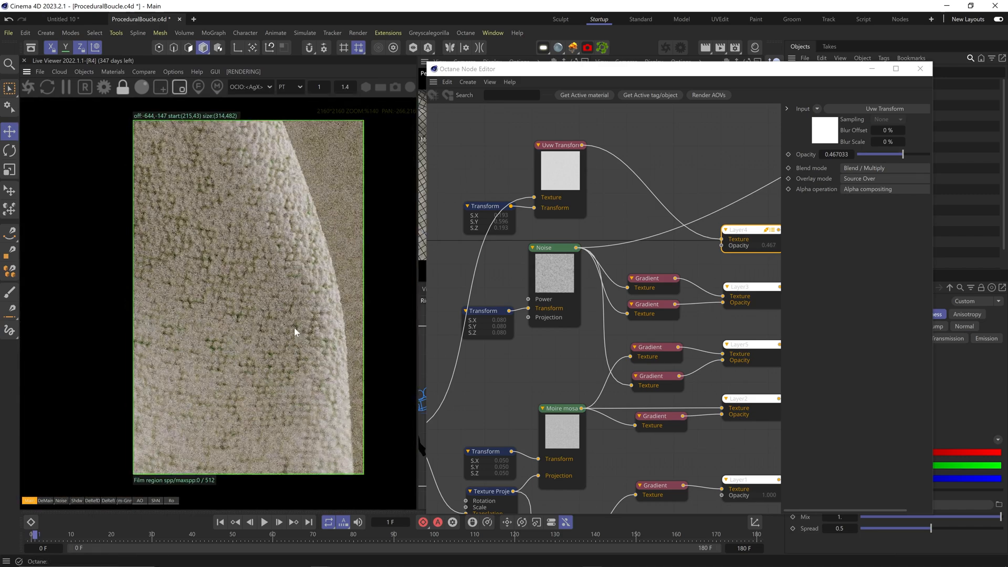
Solo the Composite texture, raise the Noise node's Omega to about 0.53 and fine-tune its Gamma around 2.6
{"action": "left_click", "coordinate": [575, 290]}
{"action": "middle_click_drag", "start_coordinate": [750, 262], "coordinate": [655, 275]}
{"action": "right_click", "coordinate": [682, 308]}
{"action": "left_click", "coordinate": [702, 320]}
{"action": "left_click", "coordinate": [515, 270]}
{"action": "left_click", "coordinate": [906, 169]}
{"action": "left_click_drag", "start_coordinate": [912, 191], "coordinate": [913, 191]}
{"action": "double_click", "coordinate": [863, 191]}
{"action": "type", "text": "2.6"}
{"action": "key", "text": "Return"}
{"action": "type", "text": "42"}
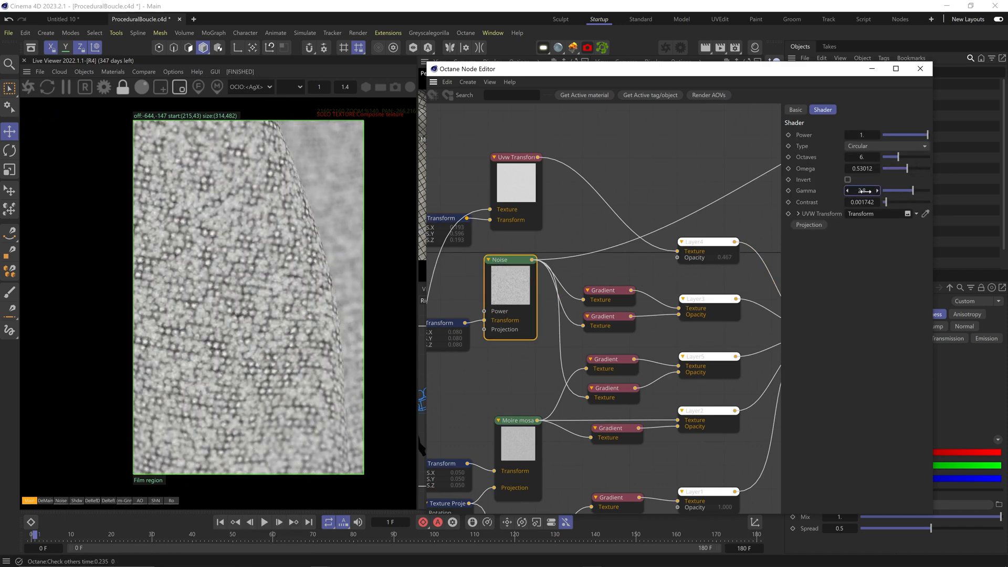
{"action": "key", "text": "Return"}
Move the white knot of Layer3's opacity Gradient toward the start and return from the soloed Composite texture to the full material
{"action": "left_click", "coordinate": [608, 319]}
{"action": "left_click_drag", "start_coordinate": [882, 245], "coordinate": [841, 246]}
{"action": "left_click", "coordinate": [626, 292]}
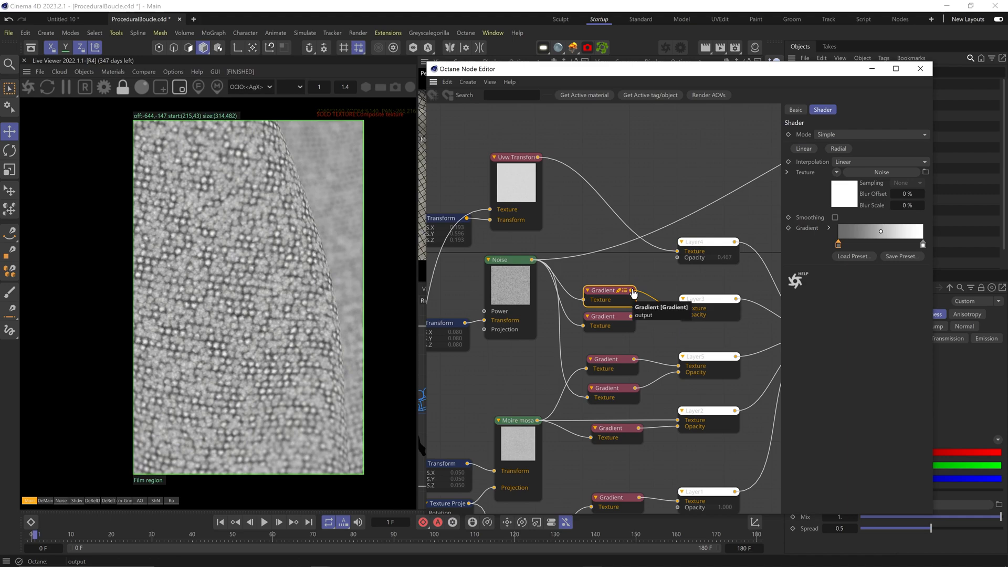
{"action": "middle_click_drag", "start_coordinate": [633, 293], "coordinate": [503, 283]}
{"action": "left_click", "coordinate": [696, 305]}
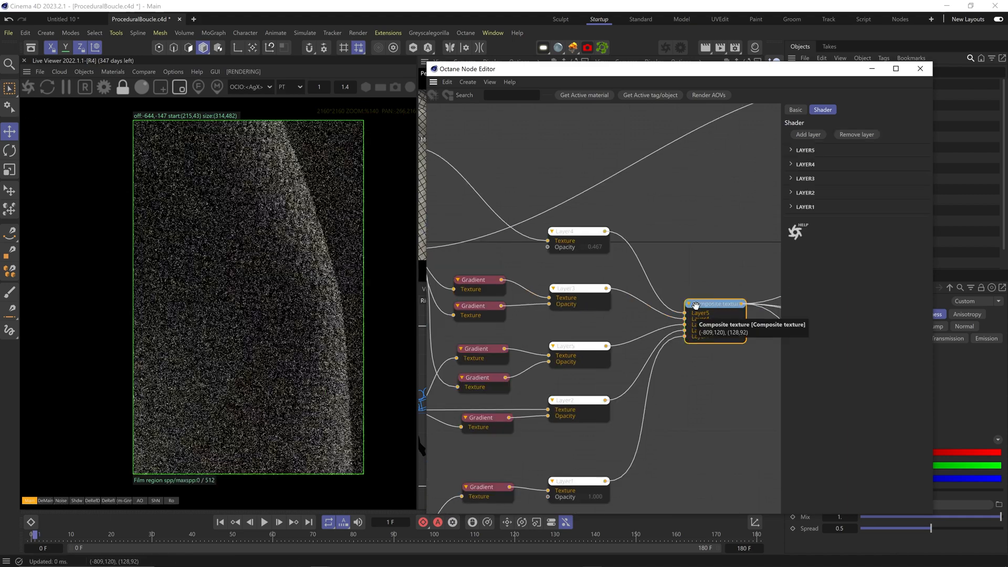
Shift the third knot of the green-to-cream color Gradient to about 19% to widen the green areas
{"action": "scroll", "coordinate": [226, 354], "scroll_direction": "down", "scroll_amount": 3}
{"action": "scroll", "coordinate": [226, 354], "scroll_direction": "down", "scroll_amount": 4}
{"action": "middle_click_drag", "start_coordinate": [145, 384], "coordinate": [194, 378]}
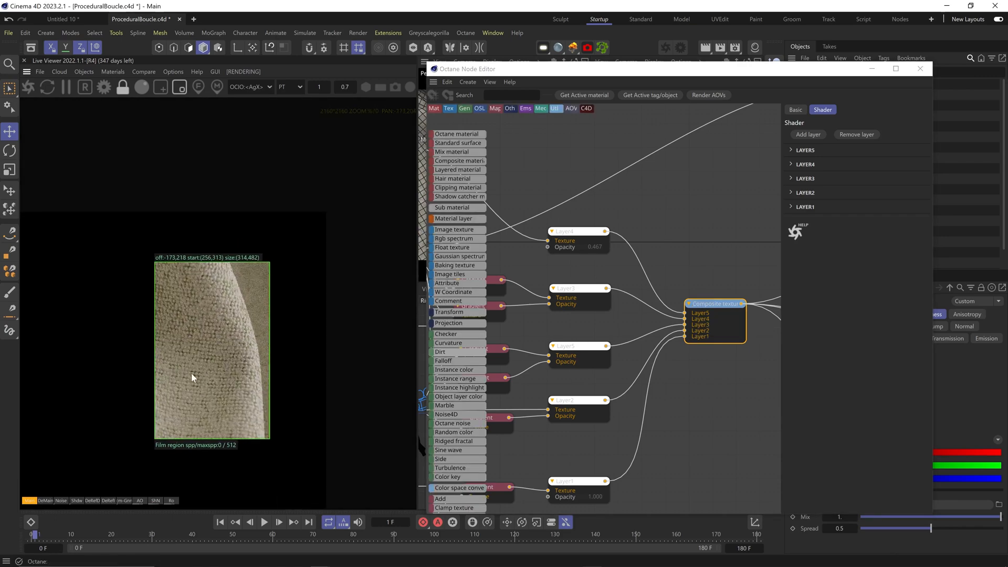
{"action": "scroll", "coordinate": [194, 378], "scroll_direction": "up", "scroll_amount": 4}
{"action": "middle_click_drag", "start_coordinate": [761, 262], "coordinate": [596, 328]}
{"action": "left_click", "coordinate": [599, 300]}
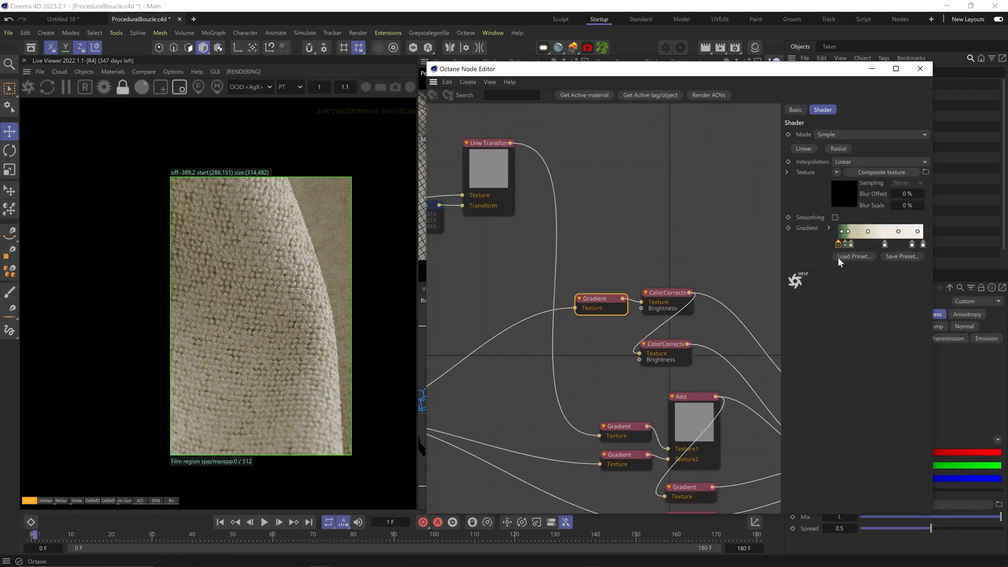
{"action": "left_click_drag", "start_coordinate": [851, 247], "coordinate": [855, 248]}
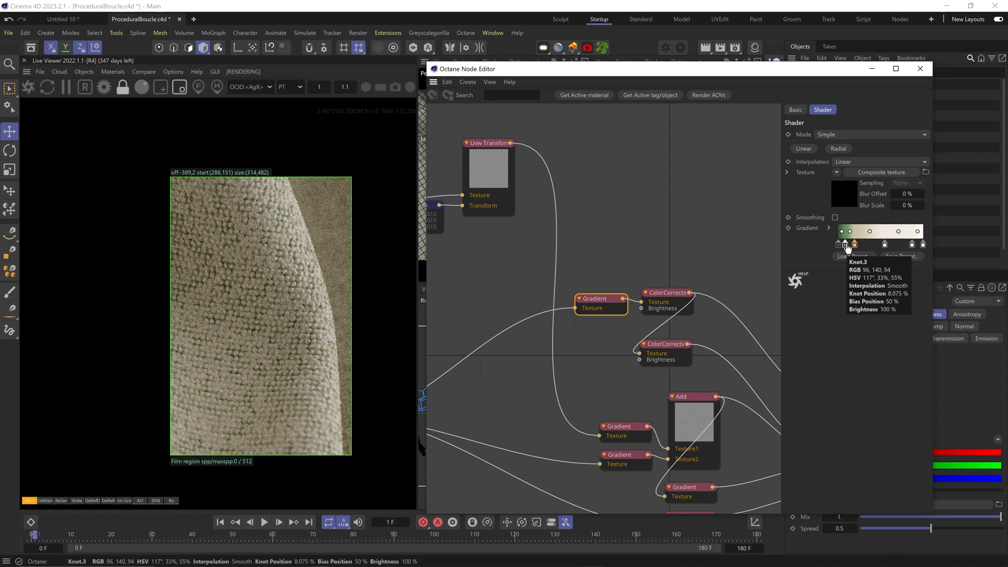
Solo the Marble Gradient feeding Layer1 and adjust the position of its black knot
{"action": "middle_click_drag", "start_coordinate": [557, 395], "coordinate": [701, 294]}
{"action": "right_click", "coordinate": [511, 332]}
{"action": "left_click", "coordinate": [522, 356]}
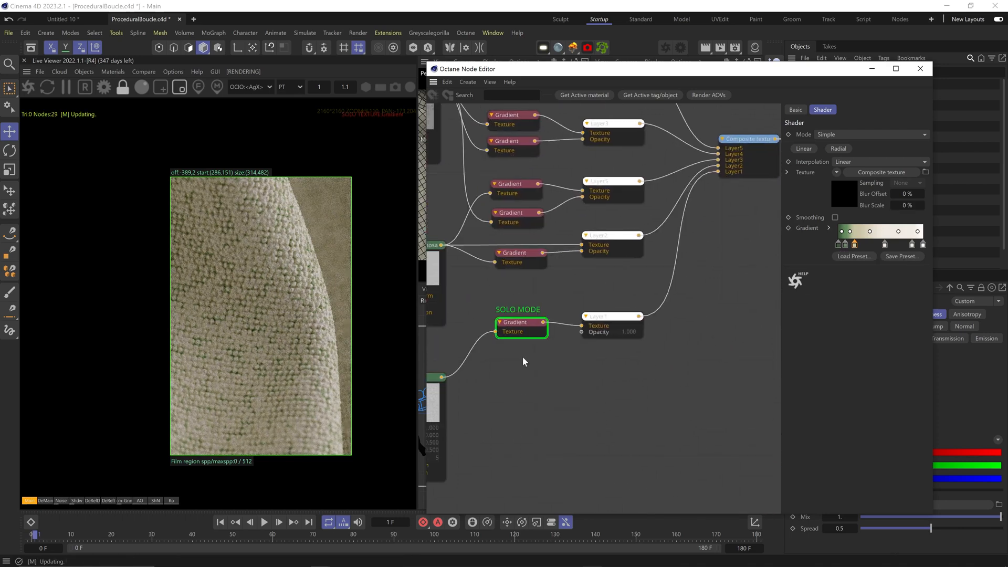
{"action": "scroll", "coordinate": [327, 309], "scroll_direction": "up", "scroll_amount": 4}
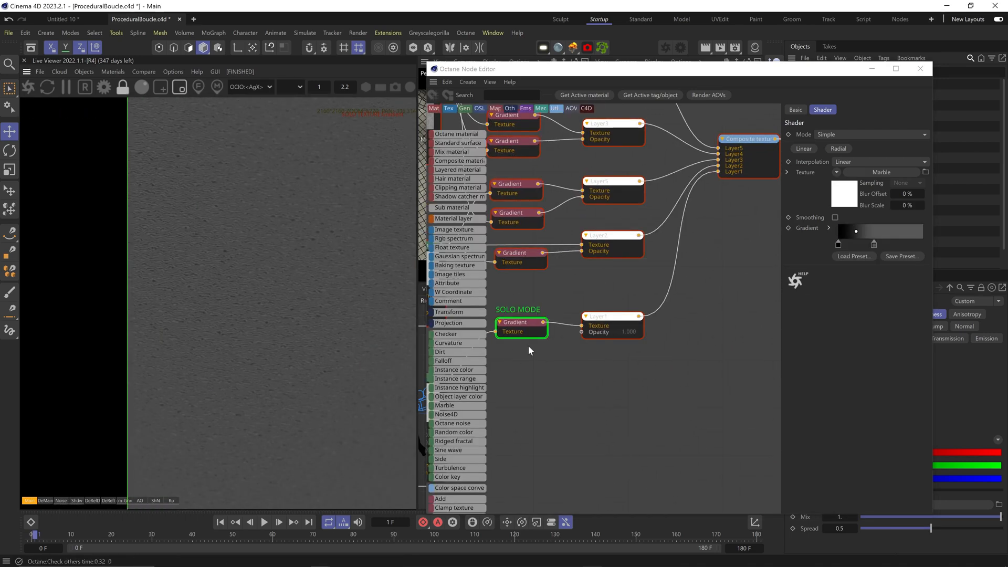
{"action": "middle_click_drag", "start_coordinate": [588, 327], "coordinate": [492, 401]}
{"action": "middle_click_drag", "start_coordinate": [694, 238], "coordinate": [554, 342]}
{"action": "left_click_drag", "start_coordinate": [838, 246], "coordinate": [885, 248]}
{"action": "middle_click_drag", "start_coordinate": [714, 263], "coordinate": [531, 359]}
Solo the color Gradient, make its second green knot brighter and less saturated, save the project, and disable solo mode
{"action": "right_click", "coordinate": [631, 305]}
{"action": "left_click", "coordinate": [641, 330]}
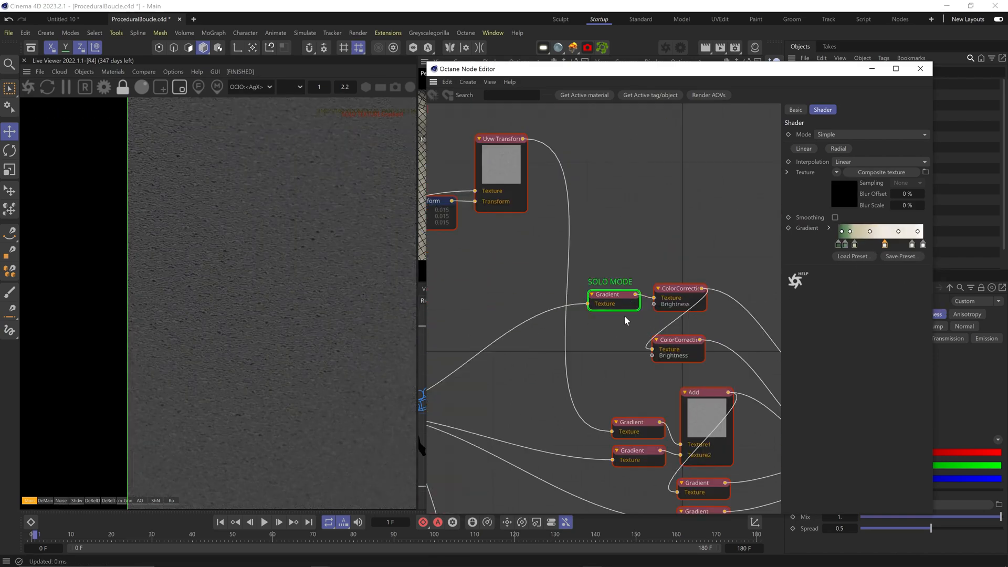
{"action": "scroll", "coordinate": [236, 347], "scroll_direction": "up", "scroll_amount": 5}
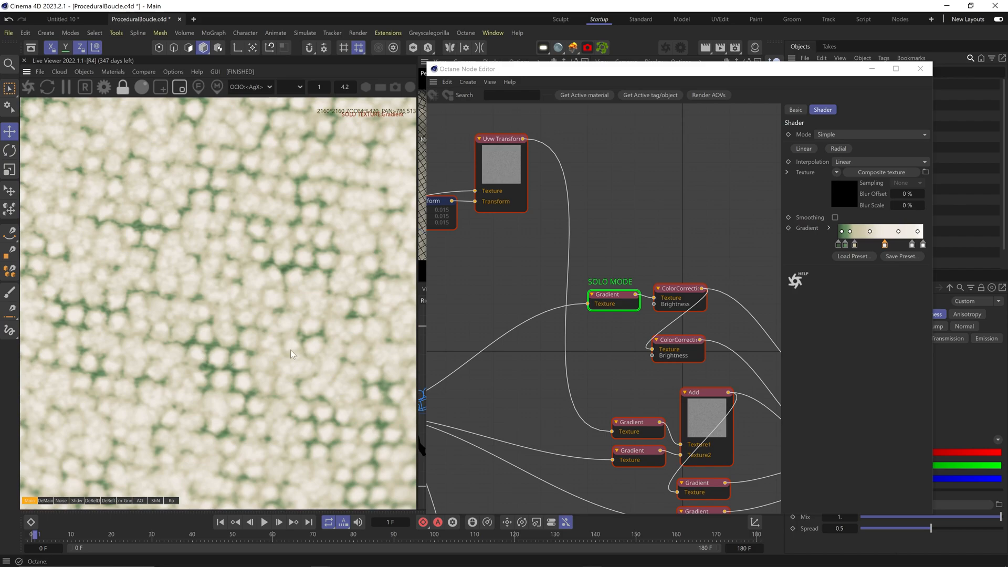
{"action": "double_click", "coordinate": [844, 245]}
{"action": "left_click_drag", "start_coordinate": [771, 276], "coordinate": [758, 276]}
{"action": "left_click_drag", "start_coordinate": [808, 288], "coordinate": [832, 289]}
{"action": "left_click", "coordinate": [761, 304]}
{"action": "left_click_drag", "start_coordinate": [845, 247], "coordinate": [846, 249]}
{"action": "key", "text": "ctrl+s"}
{"action": "right_click", "coordinate": [615, 302]}
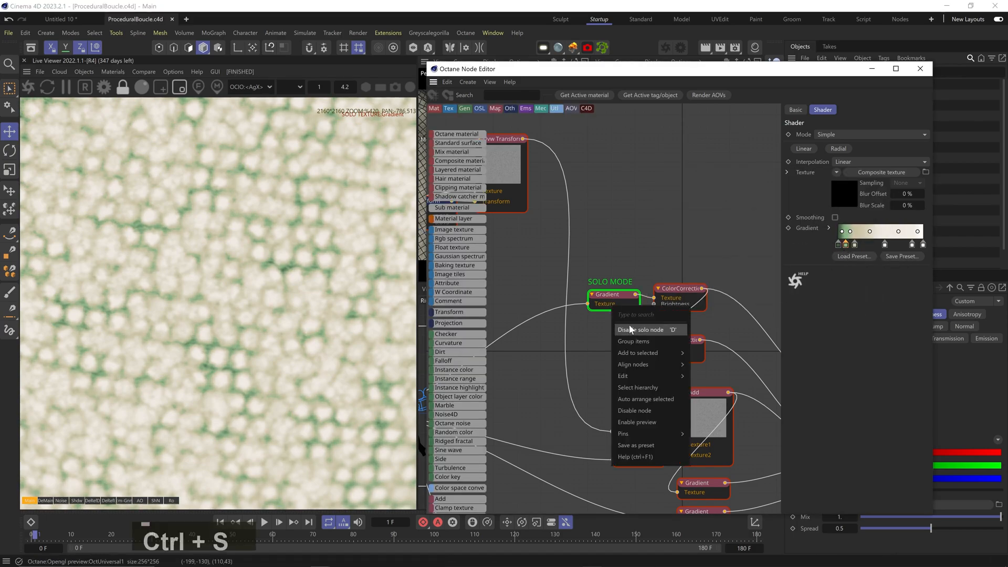
{"action": "left_click", "coordinate": [627, 327]}
Set the Displacement node's height to 0.3 cm
{"action": "scroll", "coordinate": [234, 297], "scroll_direction": "down", "scroll_amount": 8}
{"action": "left_click", "coordinate": [207, 300]}
{"action": "middle_click_drag", "start_coordinate": [701, 434], "coordinate": [598, 155]}
{"action": "left_click", "coordinate": [595, 356]}
{"action": "left_click_drag", "start_coordinate": [841, 195], "coordinate": [867, 186]}
{"action": "type", "text": ".3"}
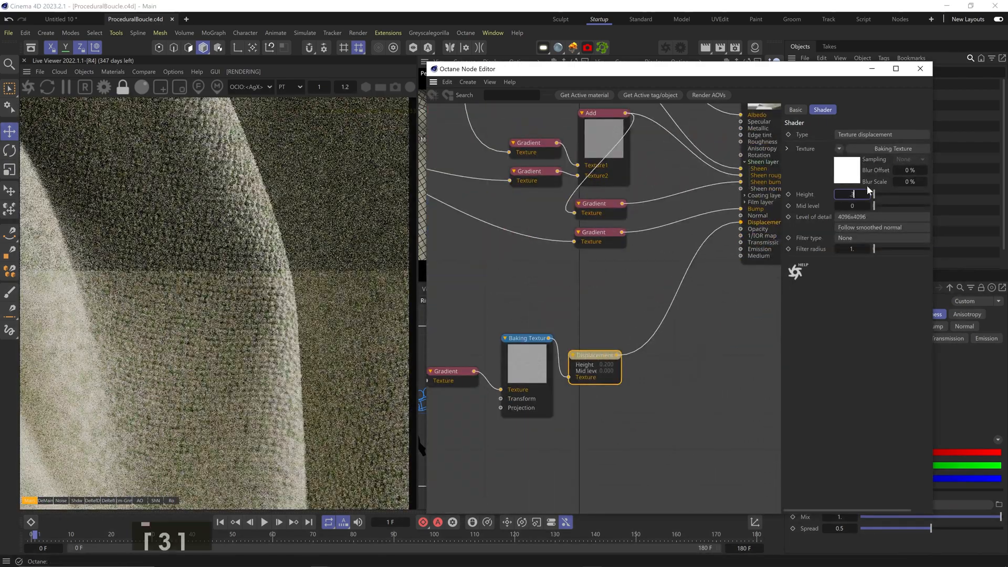
{"action": "key", "text": "Return"}
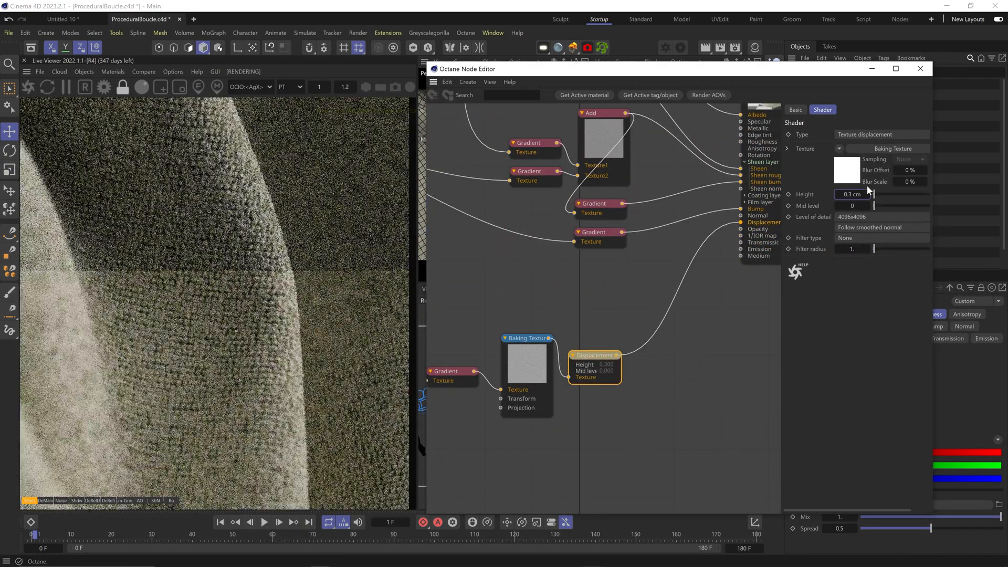